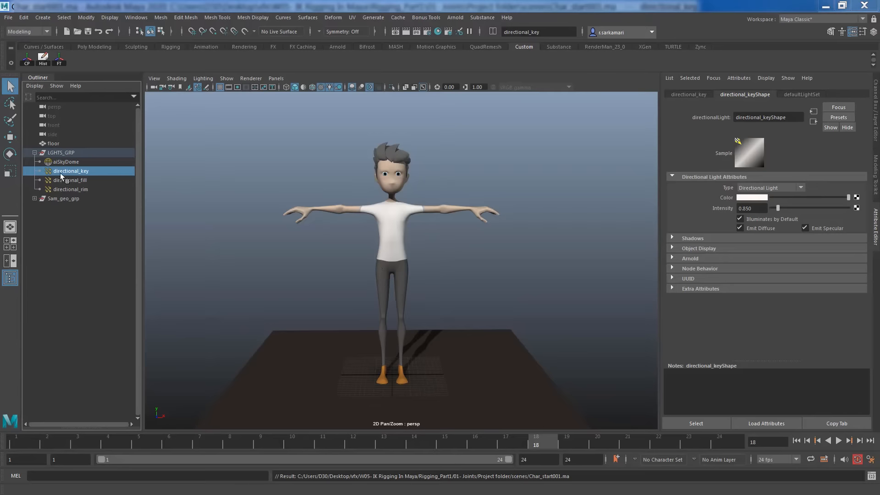
Step: Collapse LGHTS_GRP, expand Sam_geo_grp, and inspect its Char, eye_r, eye_l and hair meshes one by one
left_click(33, 152)
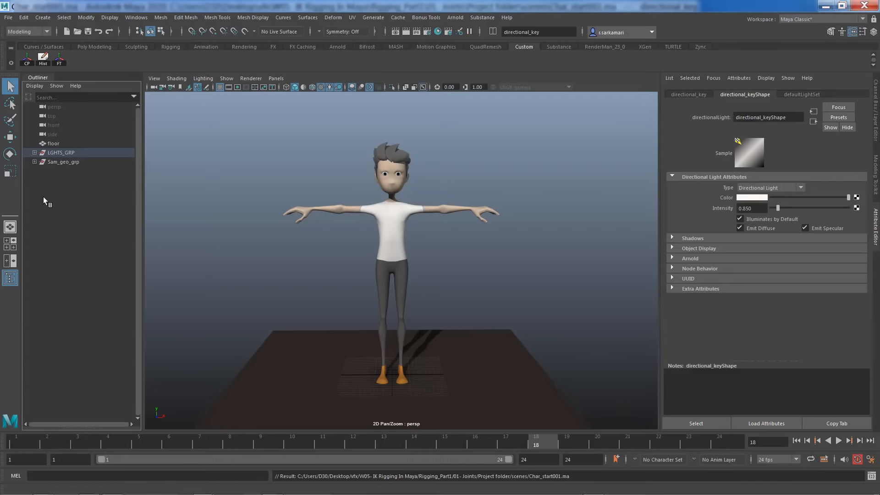
left_click(56, 172)
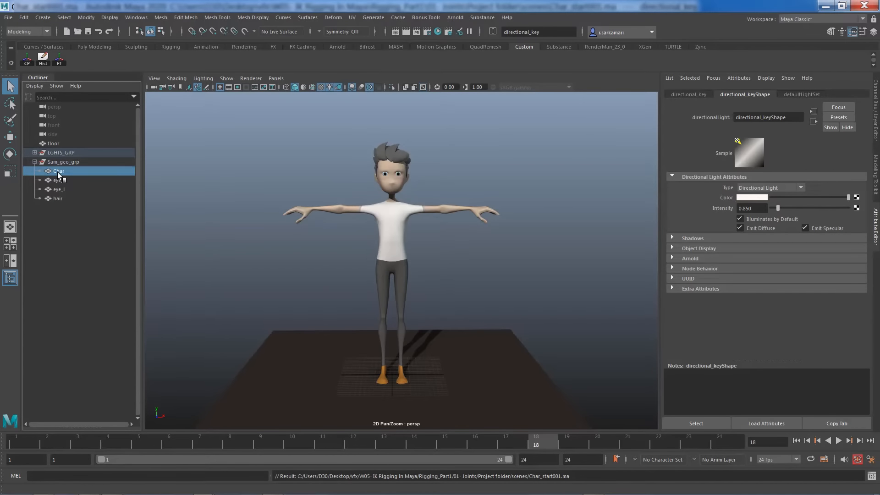
left_click(56, 180)
left_click(57, 189)
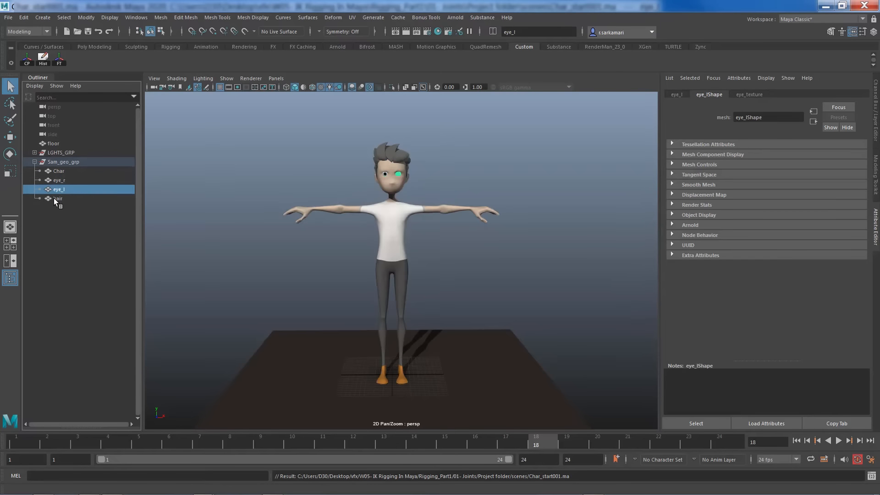
left_click(55, 199)
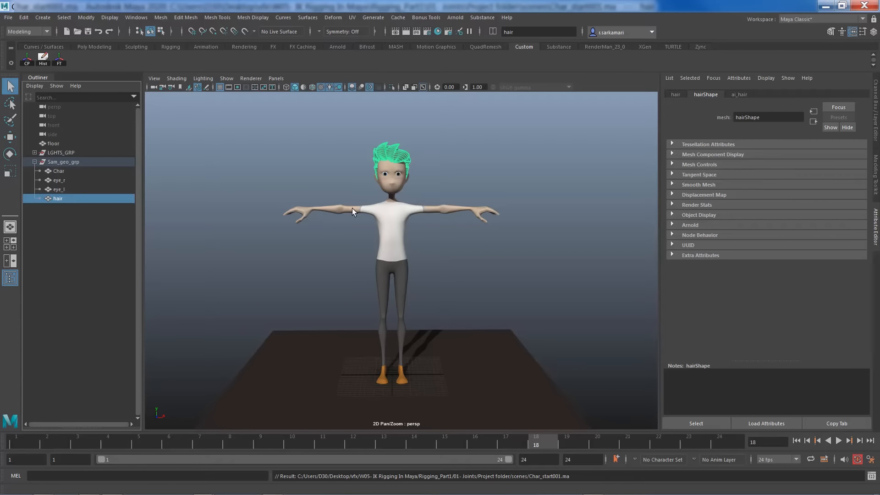
Step: Show the channel and layer settings and assign Sam_geo_grp to a new display layer
key("ctrl+a")
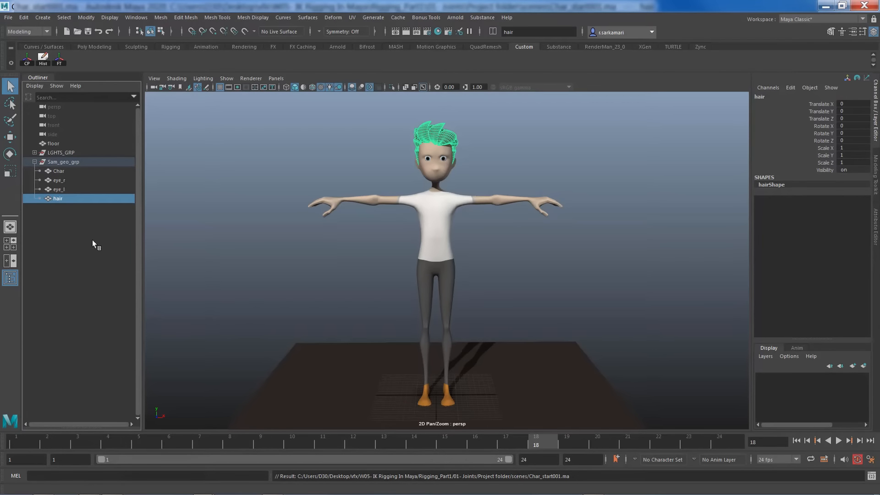
left_click(60, 161)
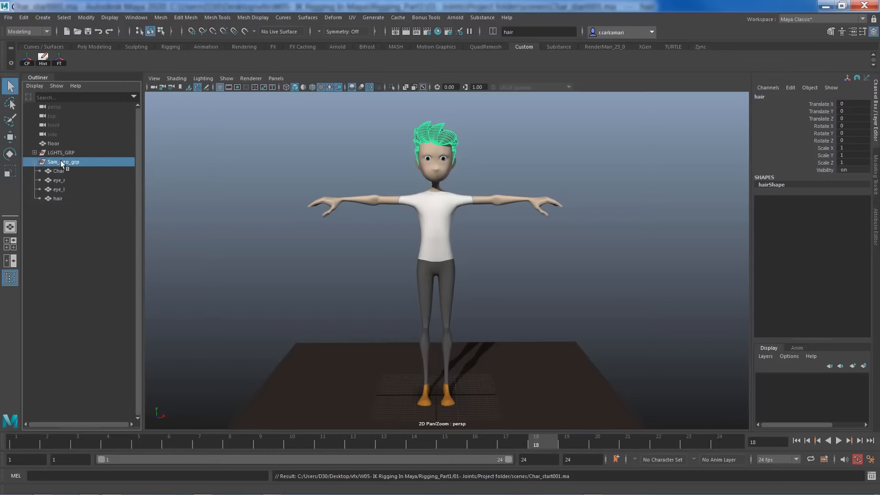
left_click(864, 365)
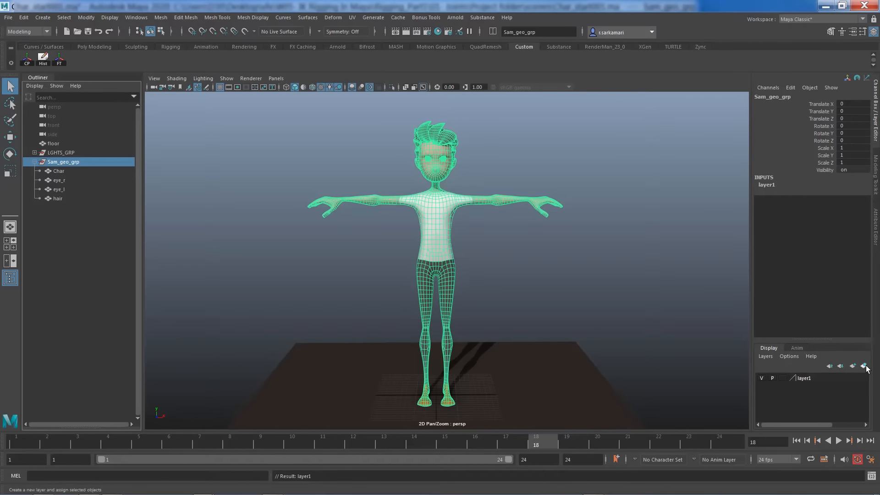
Step: Rename the new display layer as geo_layer and set its display type to Reference
double_click(806, 379)
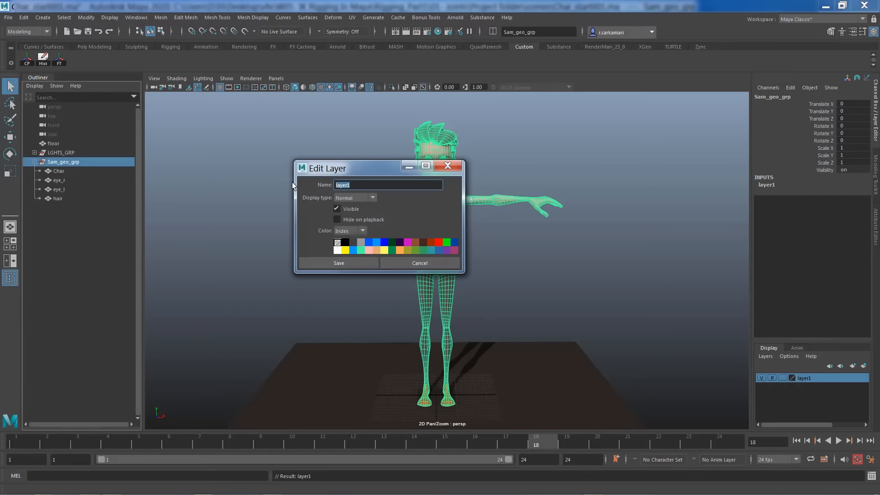
type("geo_layer")
left_click(347, 199)
left_click(351, 226)
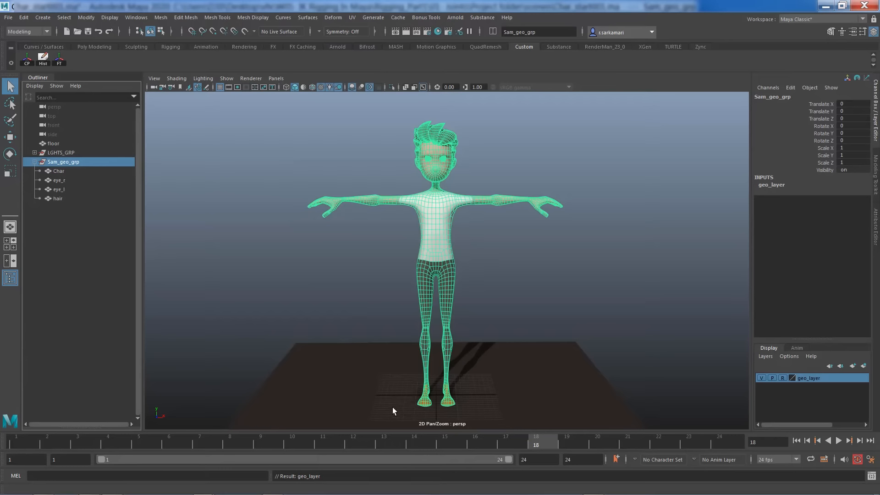
Step: Test hiding and showing geo_layer, and check the viewport's X-Ray Joints shading option
left_click(762, 378)
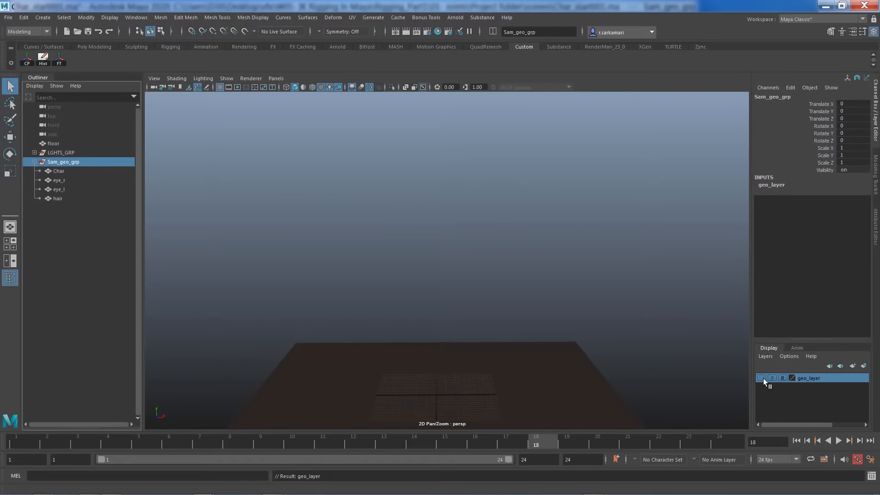
left_click(762, 378)
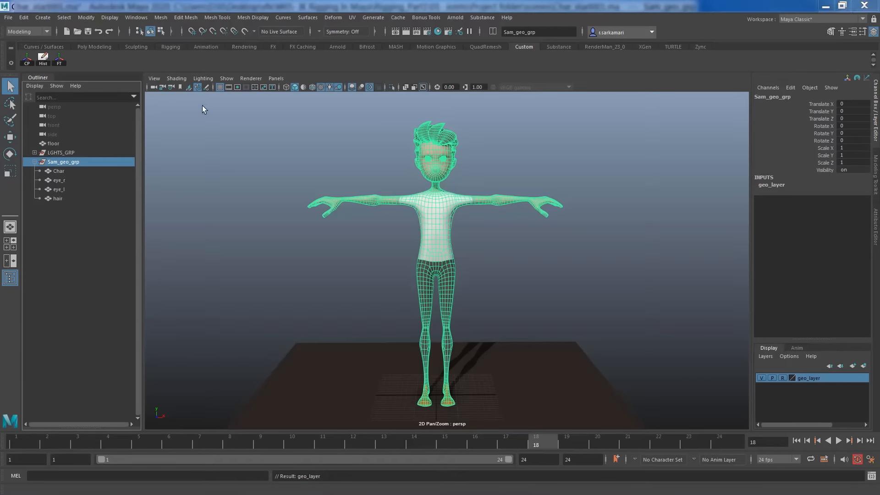
left_click(173, 78)
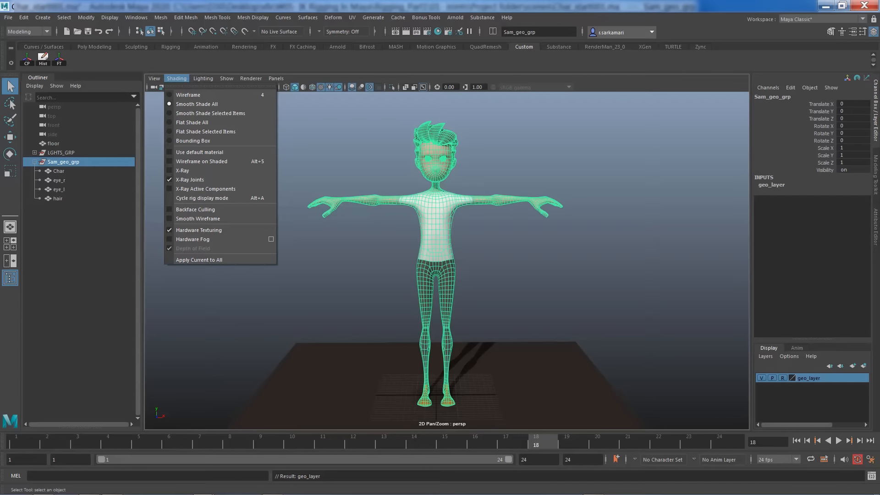
left_click(57, 238)
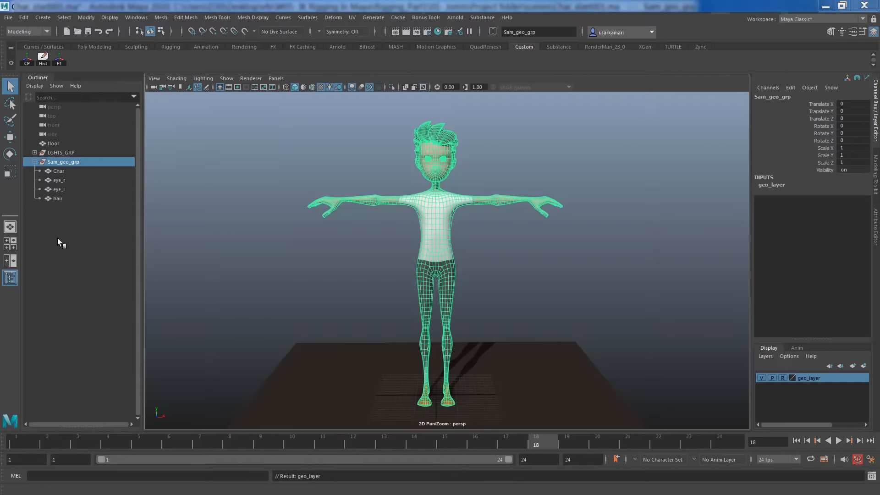
Step: Turn on wireframe over the shaded model, clear the selection, and switch the viewport to the orthographic side view
left_click(312, 88)
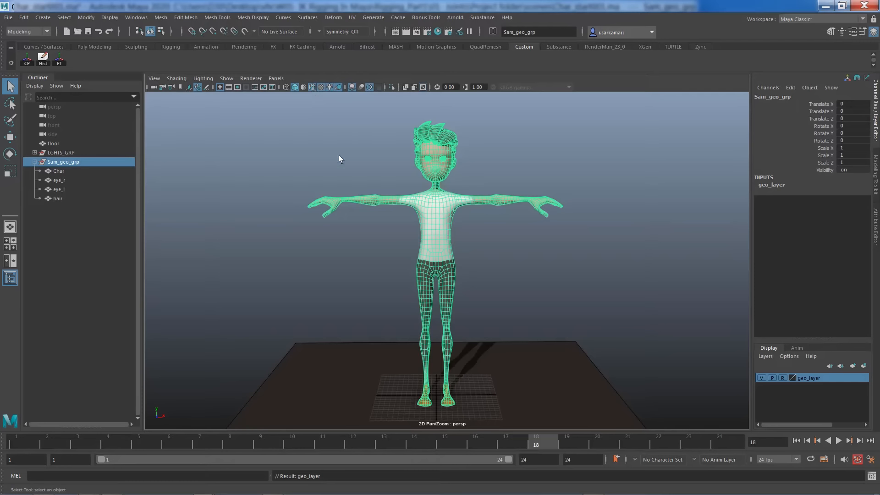
left_click(369, 245)
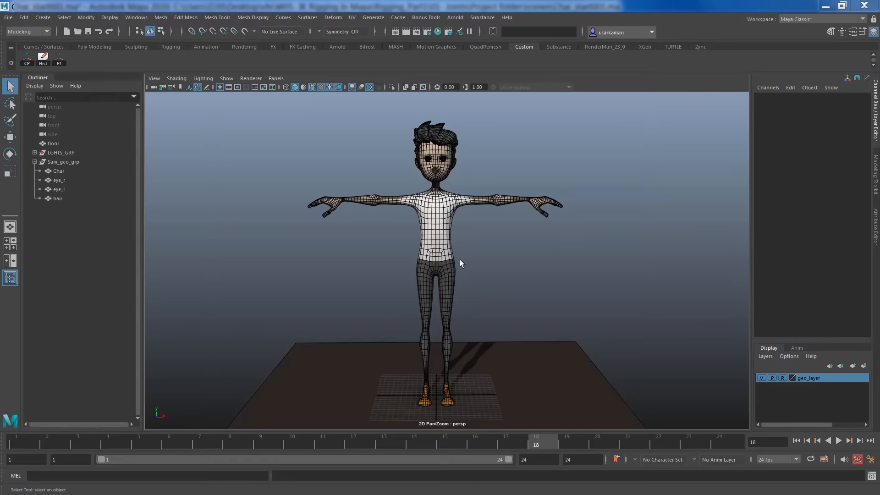
left_click(278, 78)
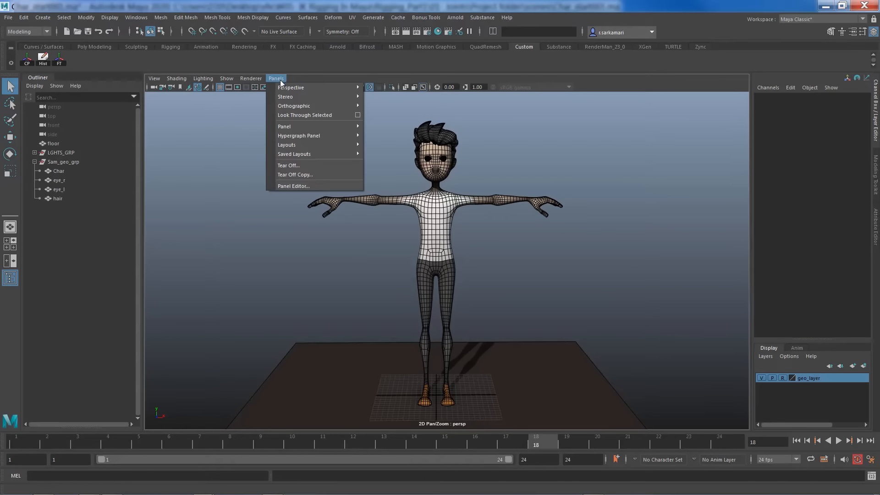
mouse_move(286, 109)
left_click(386, 117)
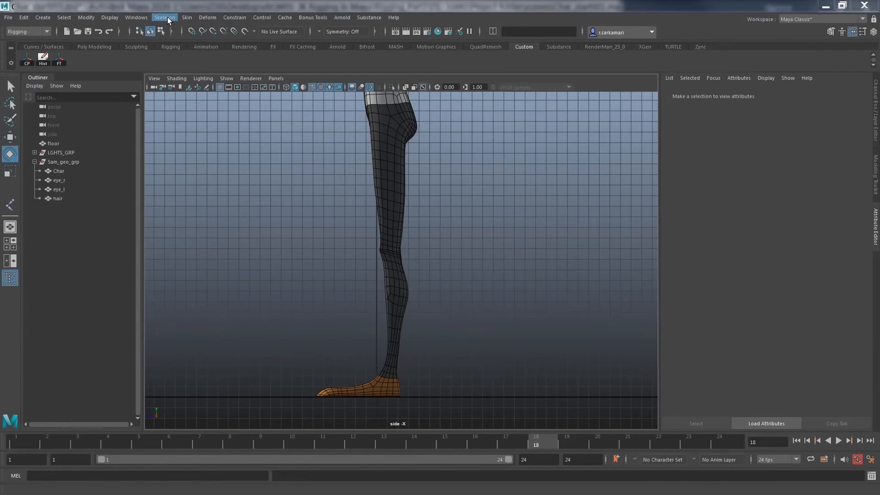
Step: Check the Create Joints options and draw a three-joint leg chain at the character's hip, knee and ankle
left_click(166, 18)
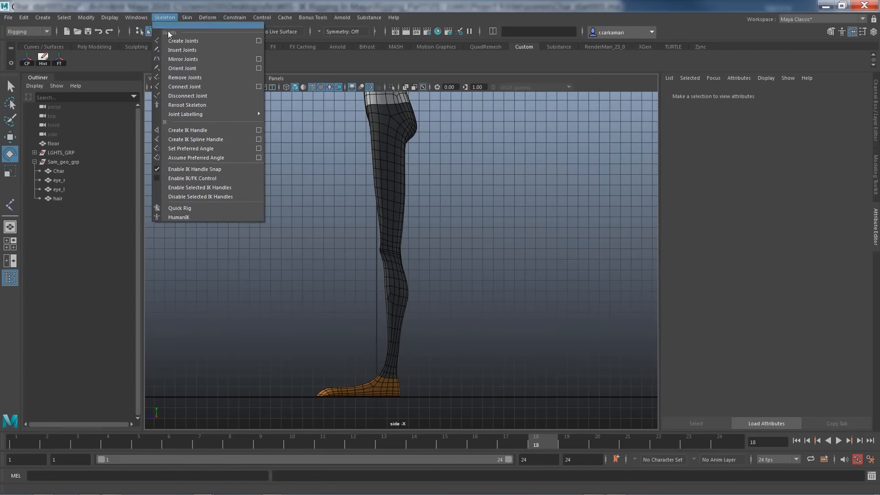
left_click(259, 41)
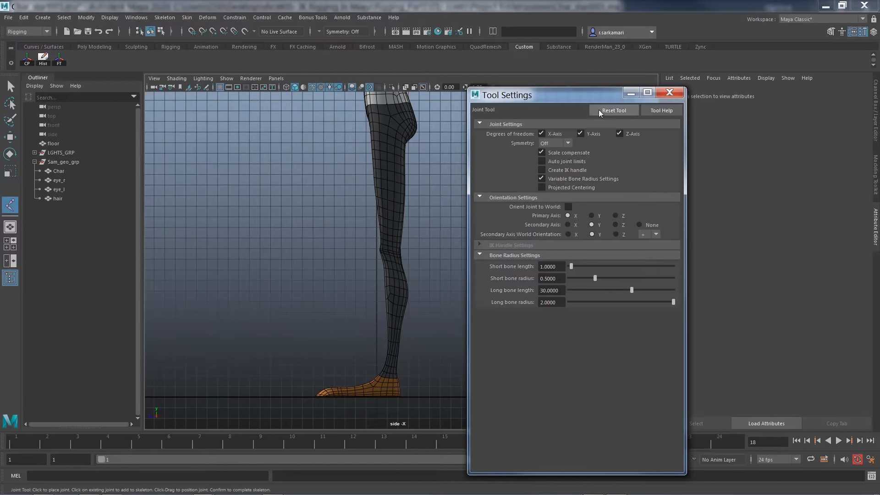
left_click(669, 93)
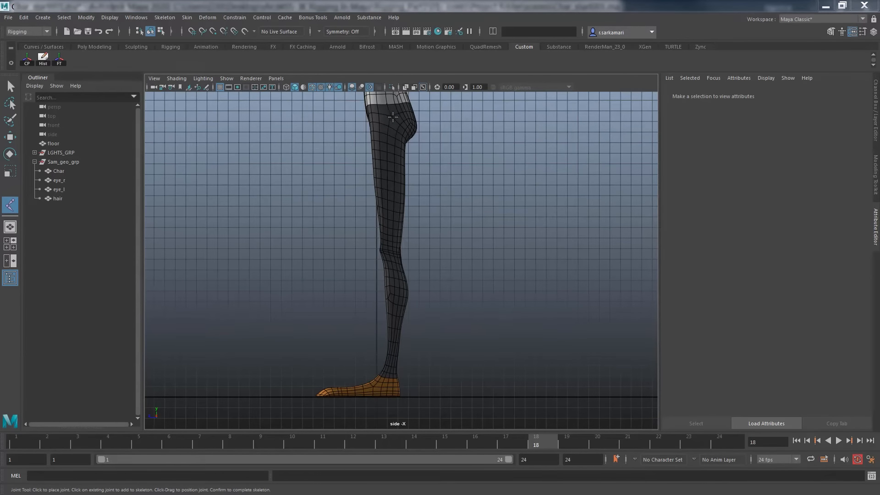
left_click(395, 118)
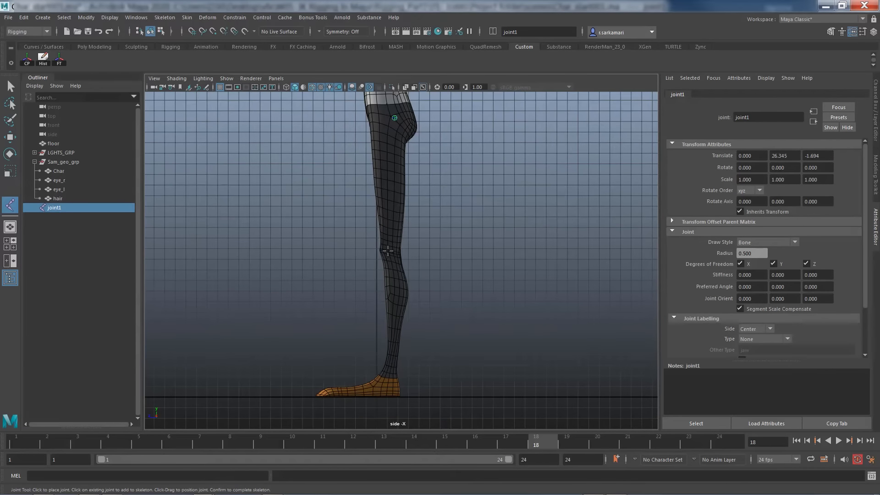
left_click(387, 252)
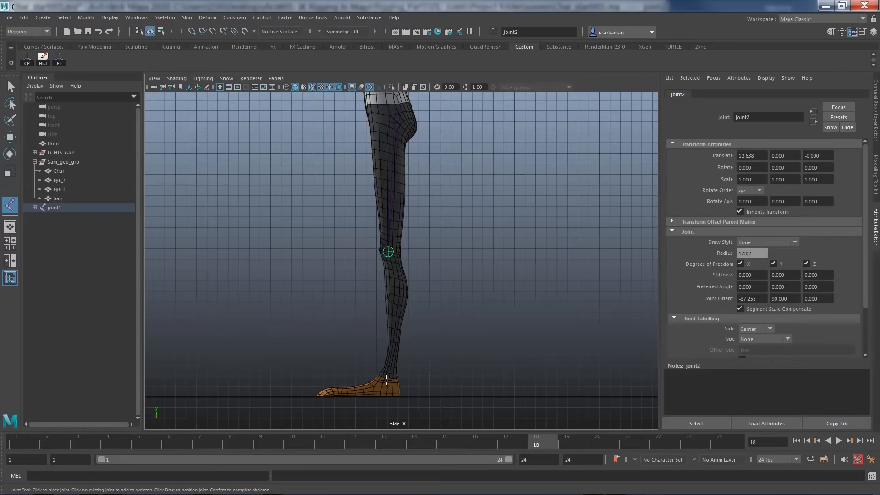
left_click_drag(387, 380, 392, 381)
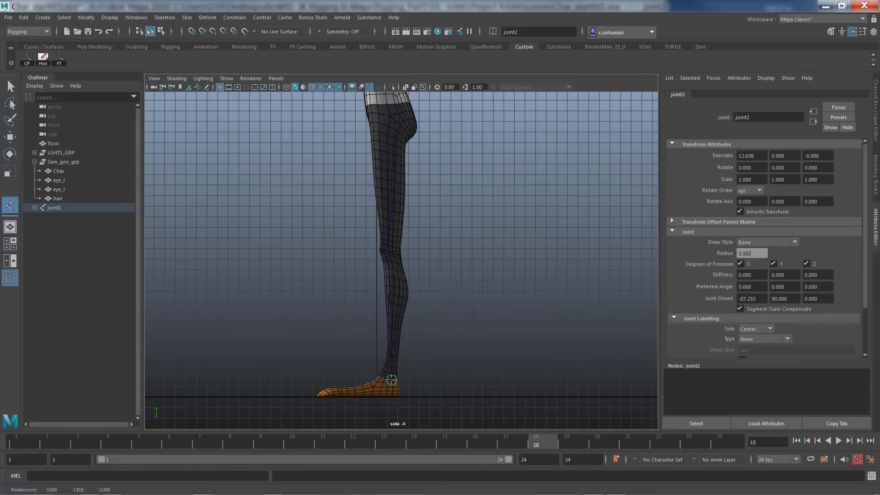
key("e")
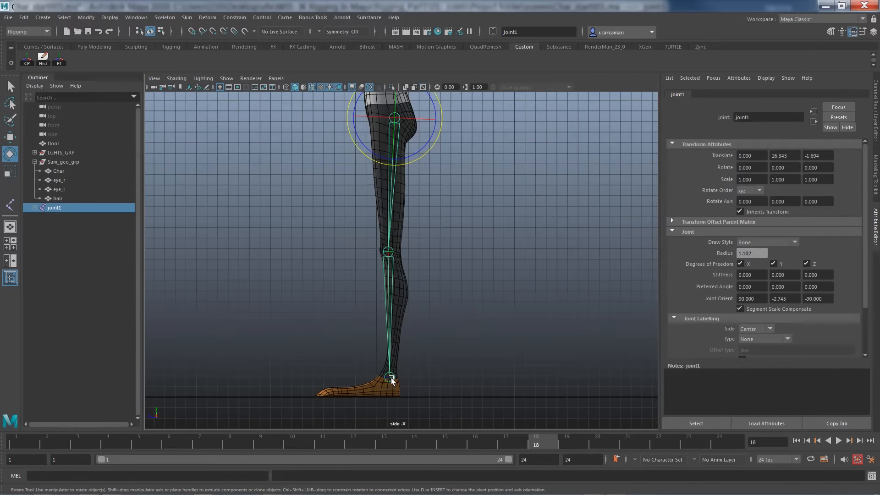
Step: Shift the ankle joint slightly backward and the knee joint slightly forward, keeping the knee's child joint in place
right_click_drag(343, 254, 372, 366, "alt")
key("w")
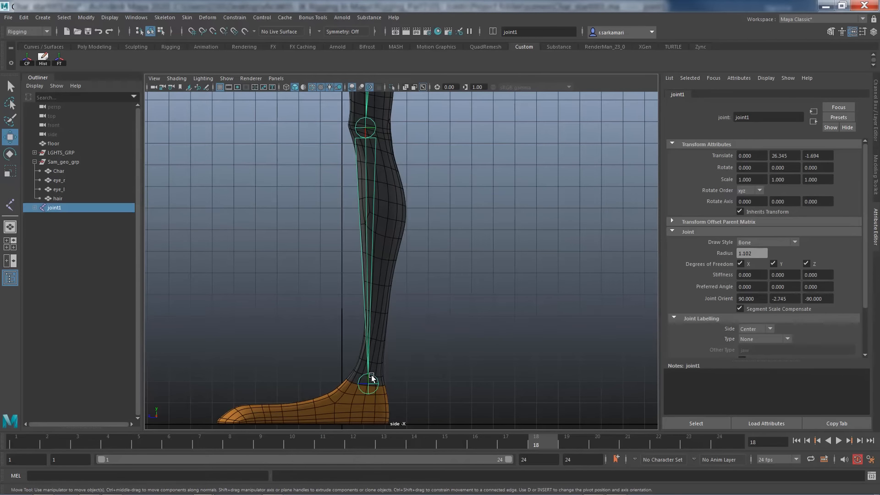
left_click(368, 384)
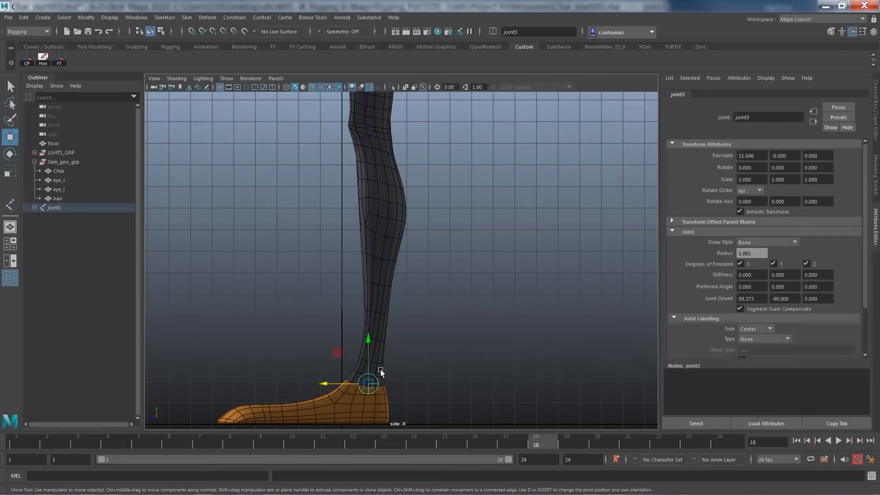
key("d")
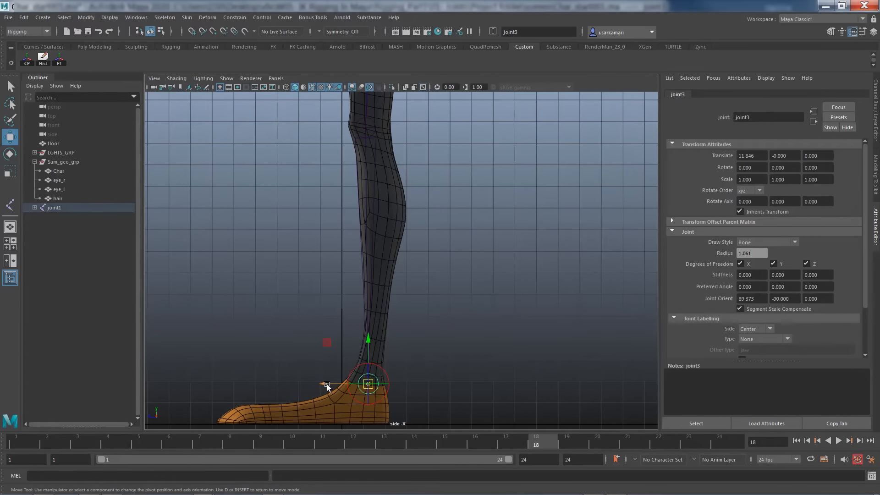
left_click_drag(327, 384, 331, 384)
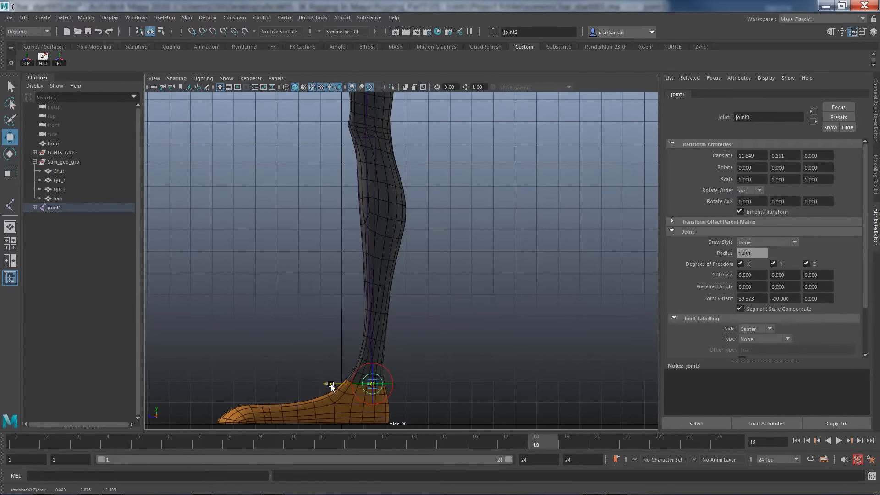
left_click(362, 128)
left_click_drag(399, 130, 397, 130)
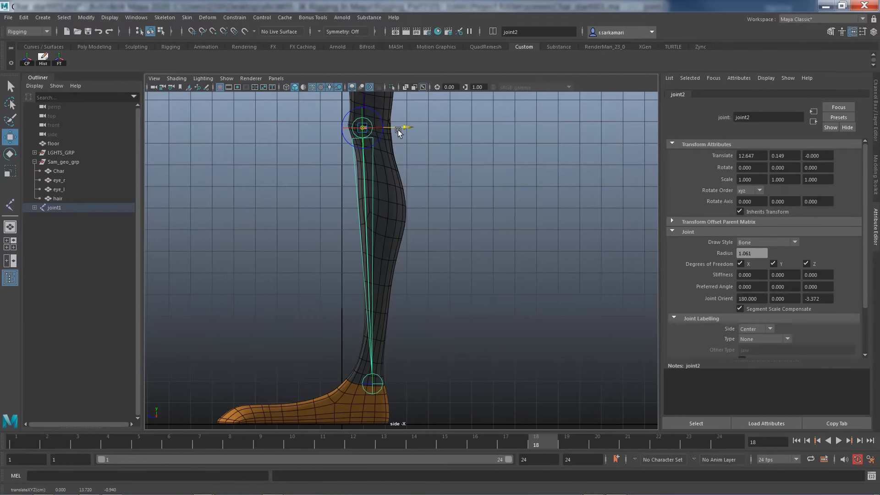
Step: Reposition only the hip joint slightly forward and up, to about 26.49 in Y and -1.29 in Z
middle_click_drag(296, 256, 321, 412, "alt")
middle_click_drag(346, 194, 319, 415, "alt")
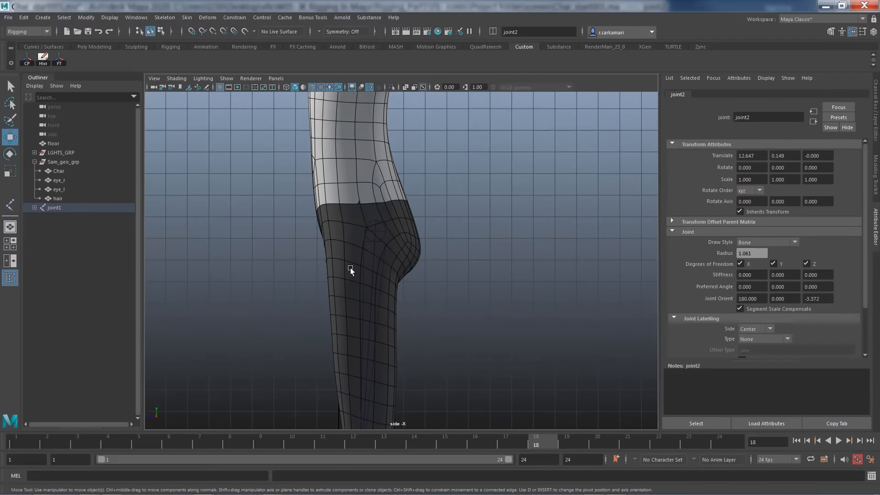
left_click(372, 232)
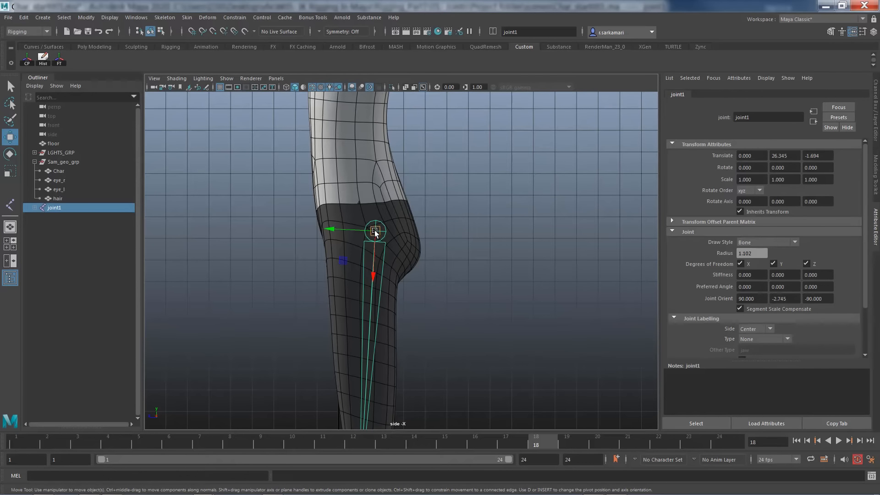
key("d")
left_click_drag(377, 234, 368, 228)
scroll(383, 337, "down", 4)
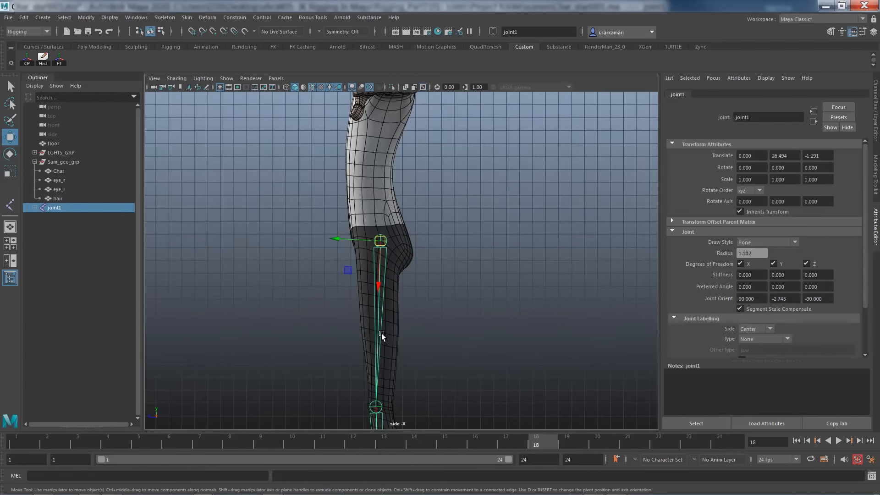
Step: Move the leg joint chain sideways inside the character's leg, fine-tuning it in the front view to 1.917 in X
middle_click_drag(340, 326, 336, 204, "alt")
right_click_drag(295, 268, 282, 272, "alt")
scroll(294, 270, "down", 3)
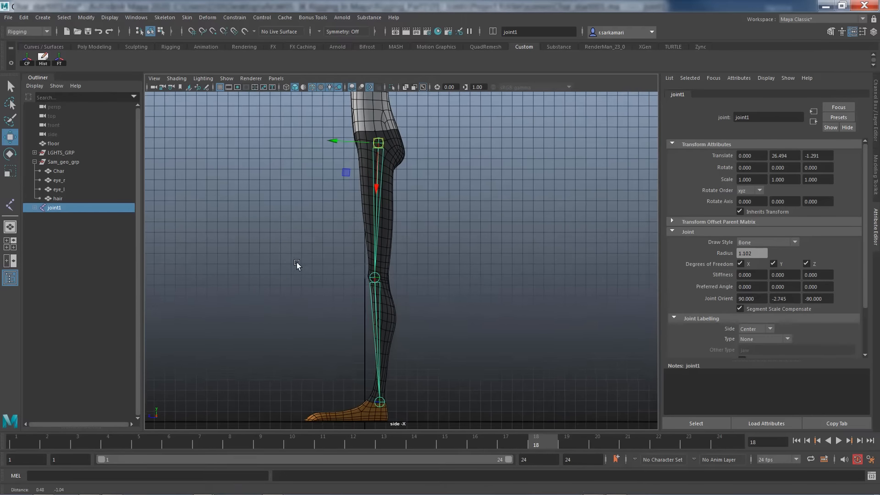
key("space")
left_click_drag(292, 292, 291, 264)
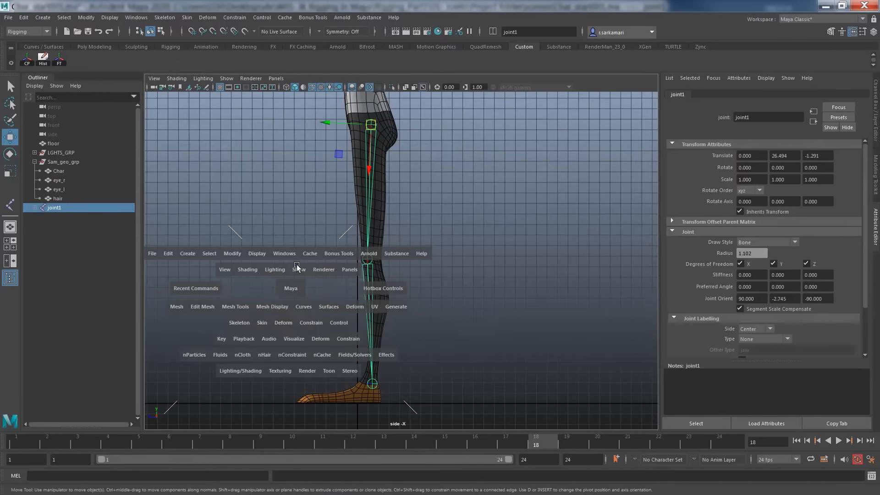
left_click_drag(335, 181, 348, 182)
key("space")
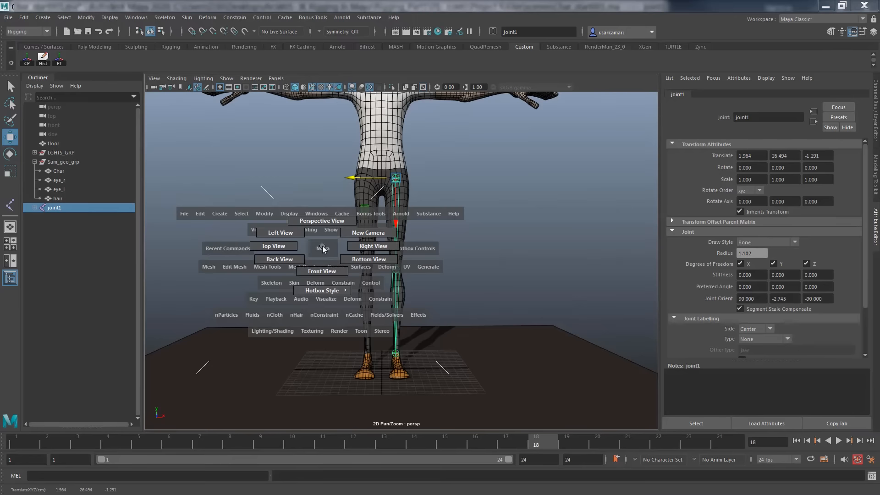
left_click_drag(325, 257, 341, 349)
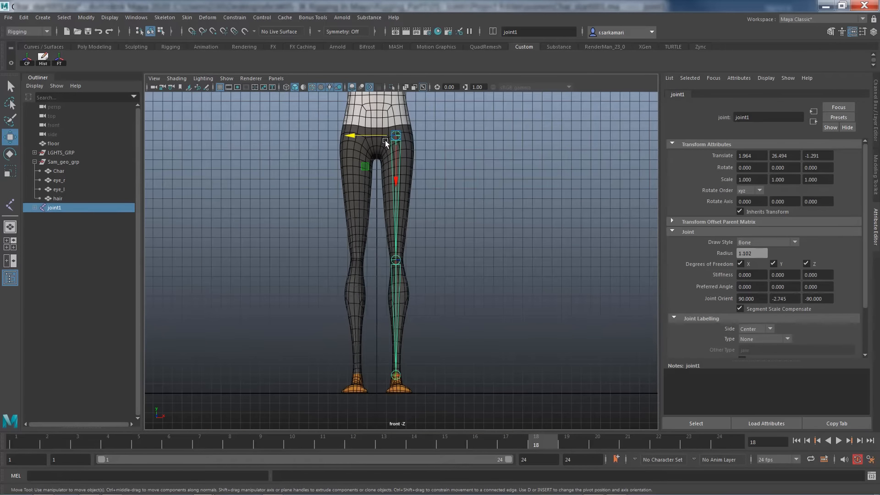
left_click_drag(382, 137, 381, 136)
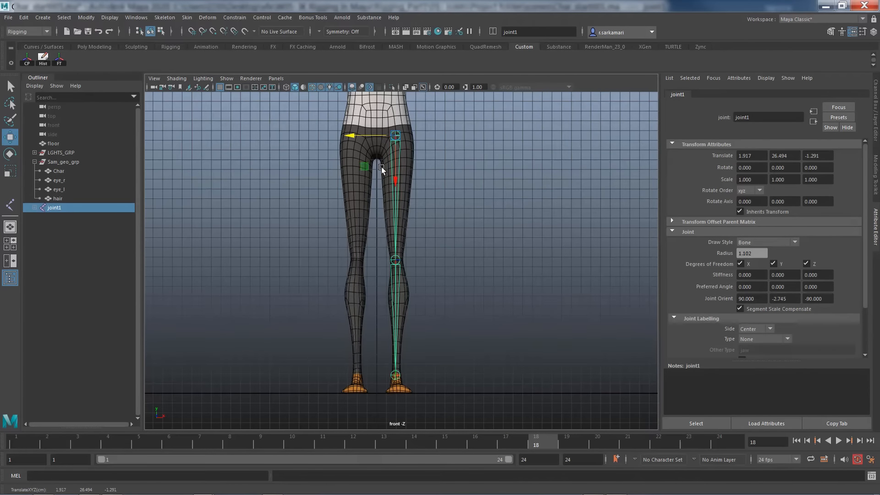
Step: Try to rotate the hip joint about 15.3 degrees around Y and undo the rotation
key("e")
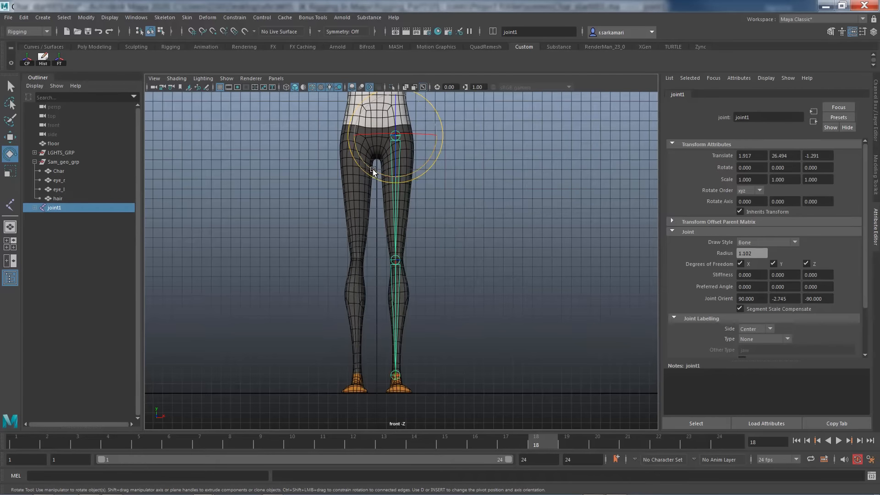
left_click_drag(374, 175, 384, 172)
key("ctrl+z")
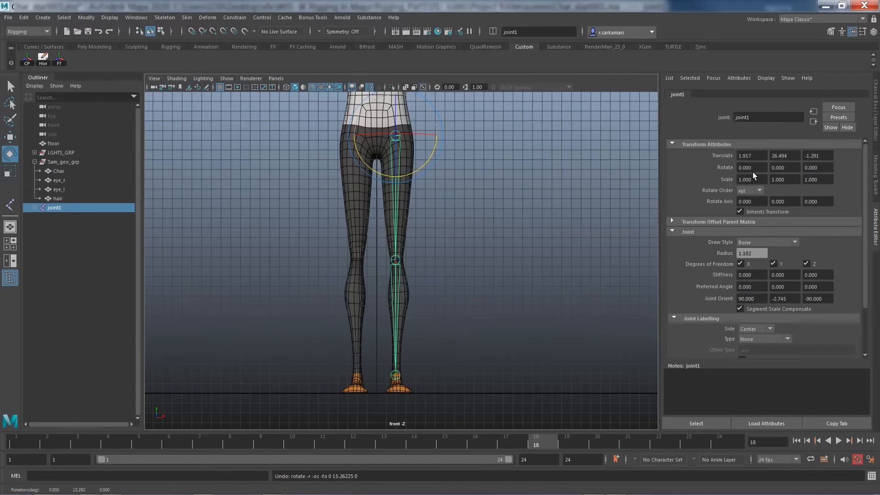
Step: Set the hip joint's Joint Orient Z to -89.700, keeping its rotation values at zero
left_click_drag(754, 169, 713, 168)
mouse_move(772, 168)
left_mouse_down()
mouse_move(834, 165)
mouse_move(784, 168)
left_mouse_up()
middle_click_drag(265, 177, 295, 210, "alt")
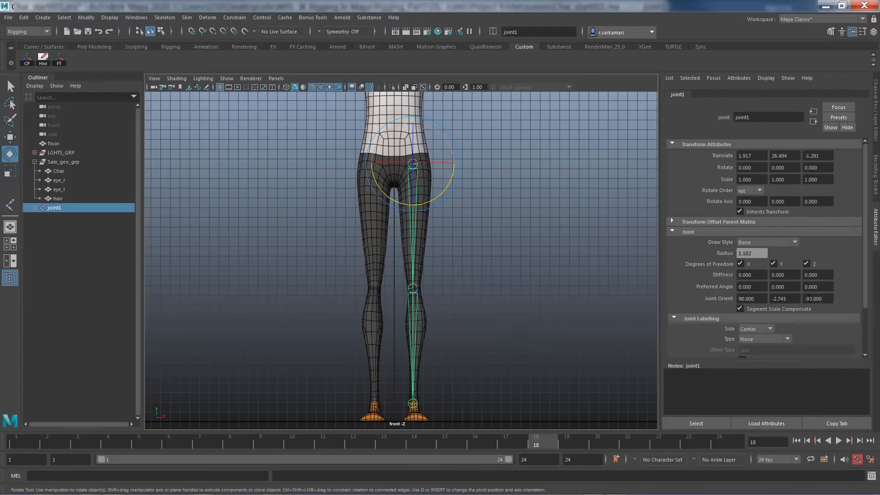
left_click_drag(810, 299, 812, 299, "ctrl")
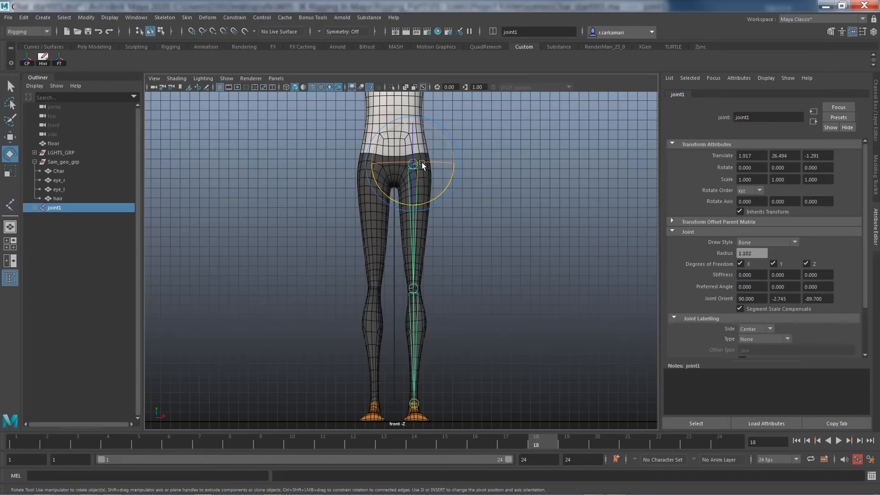
Step: Check the global joint display size setting and close its window and the detached Animation display menu
left_click(106, 18)
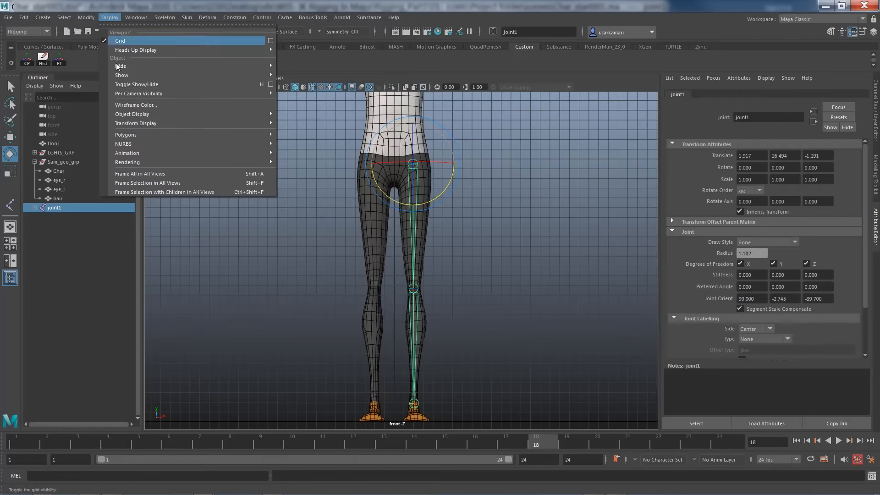
mouse_move(132, 153)
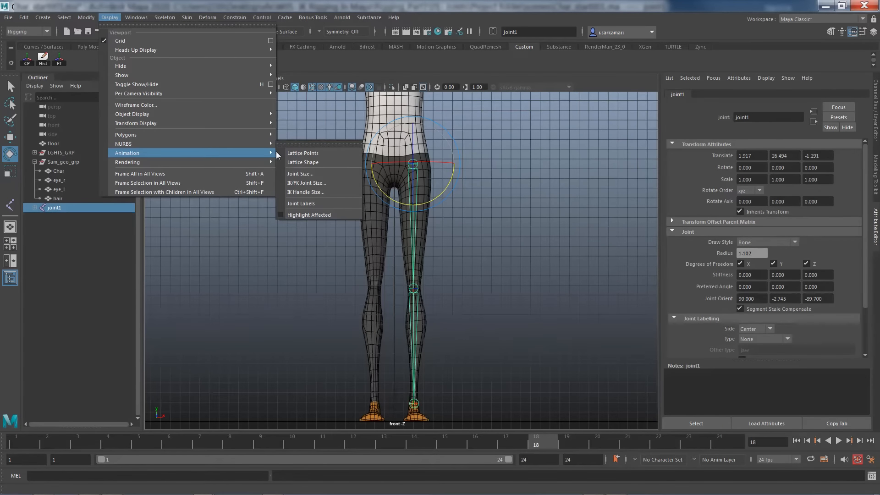
left_click(296, 144)
left_click_drag(303, 141, 193, 179)
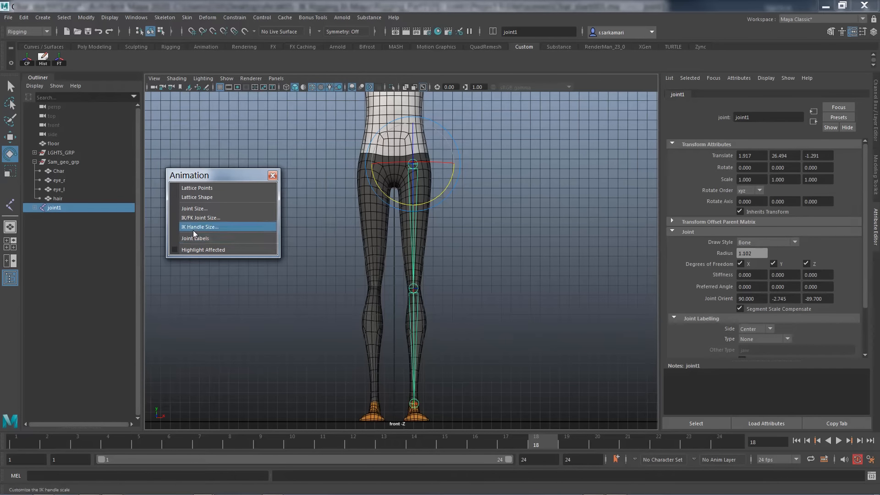
left_click(194, 208)
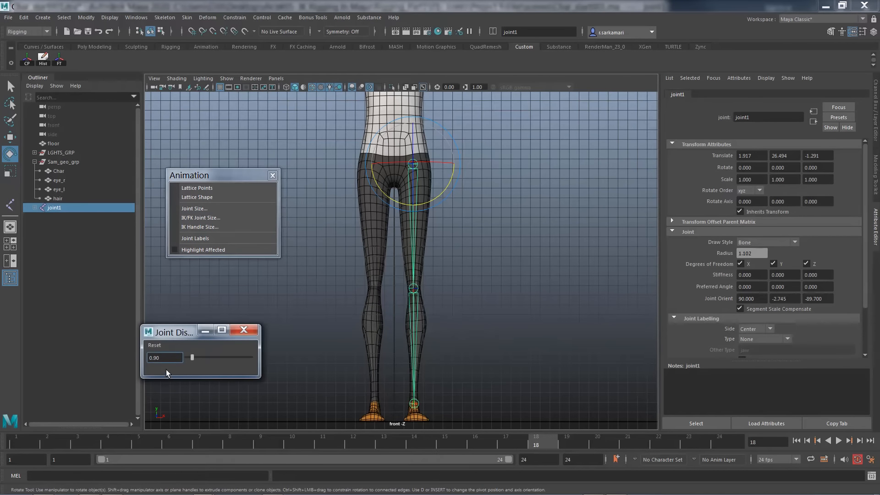
left_click(244, 330)
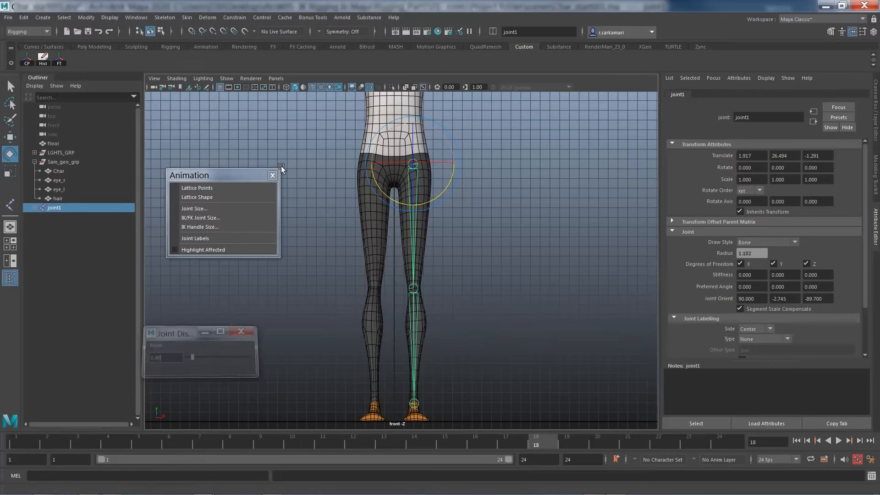
left_click(273, 175)
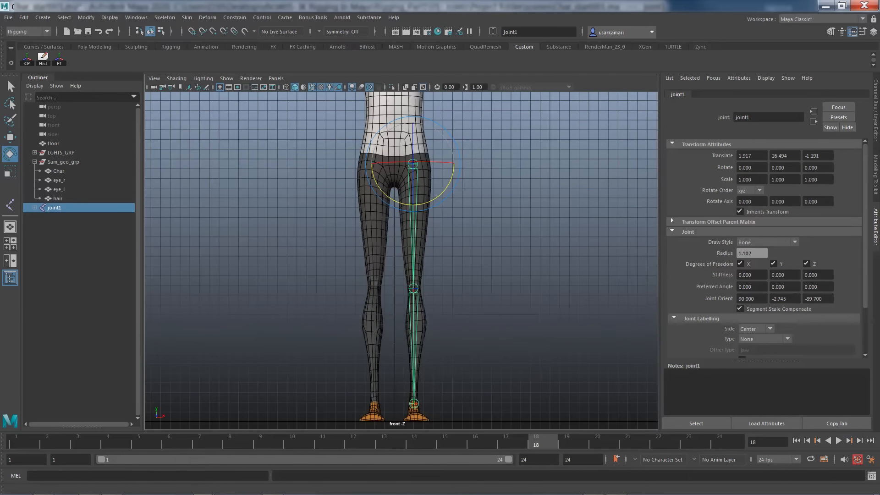
Step: Clear the selection, switch to the orthographic side view of the foot, and display the model in wireframe
left_click(310, 290)
key("space")
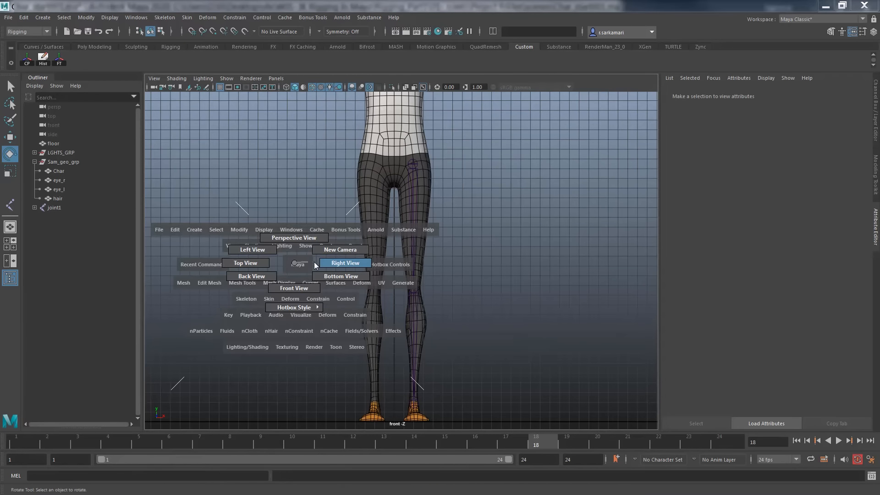
left_click_drag(314, 262, 314, 262)
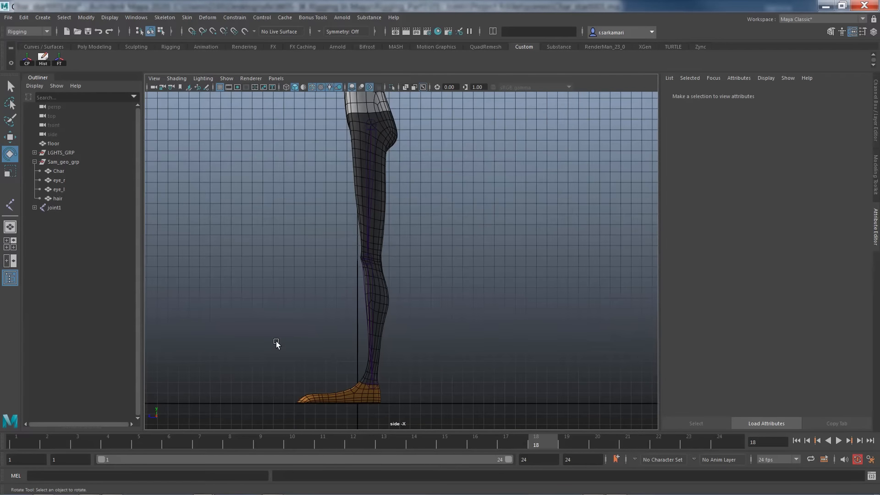
middle_click_drag(323, 370, 361, 283, "alt")
right_click_drag(360, 283, 549, 331, "alt")
middle_click_drag(542, 324, 541, 272, "alt")
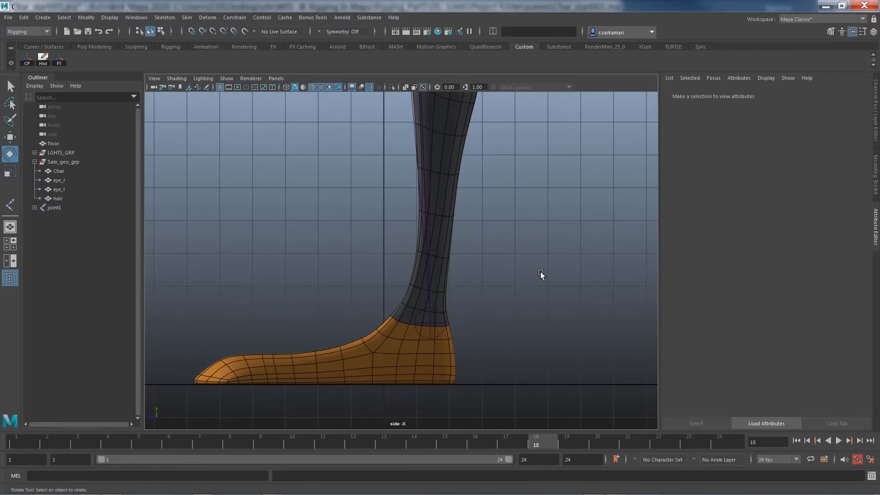
left_click(287, 87)
Step: Try to extend the leg chain from its existing ankle joint to the foot's ball and toe, and undo the added joints
left_click(422, 323)
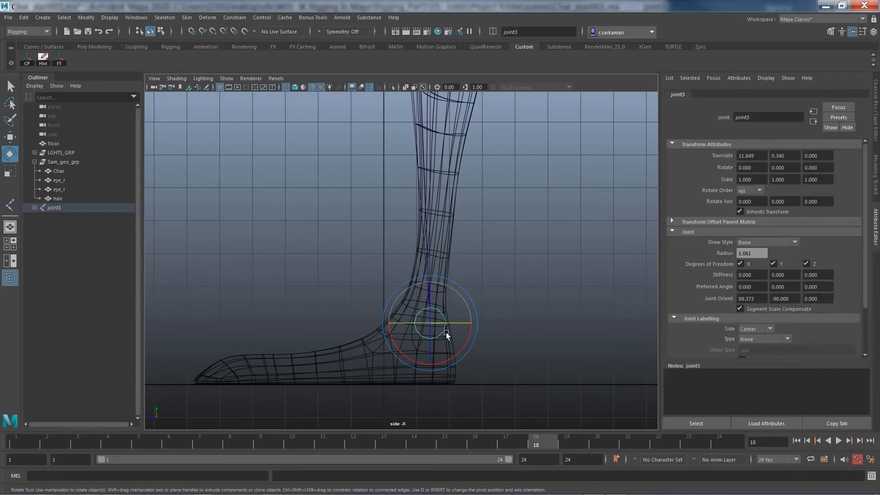
left_click(52, 207)
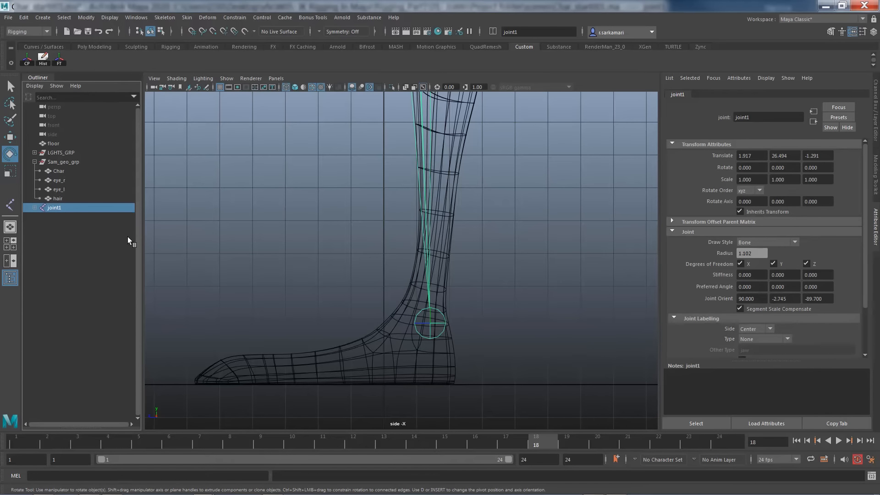
left_click(164, 17)
left_click(176, 42)
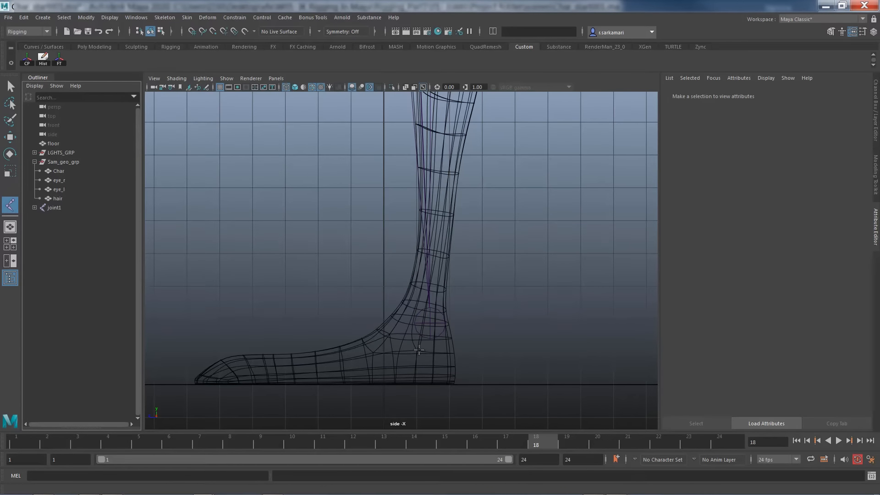
left_click(429, 324)
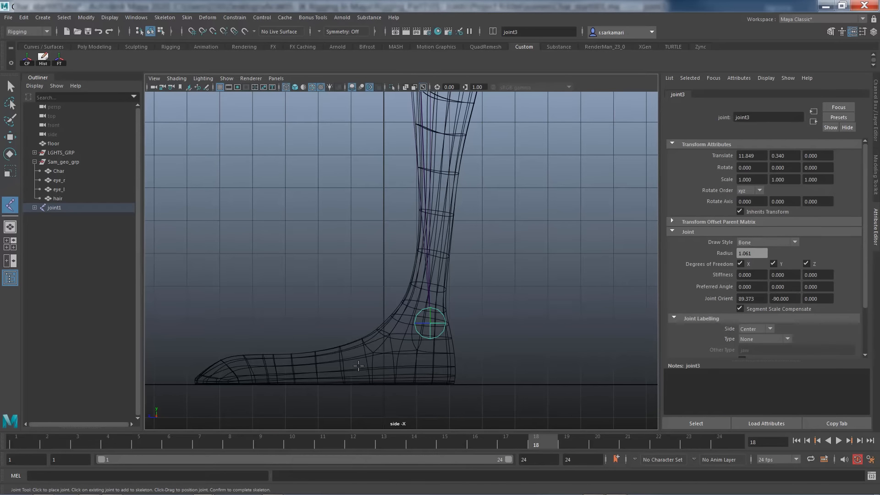
left_click(334, 375)
left_click(185, 382)
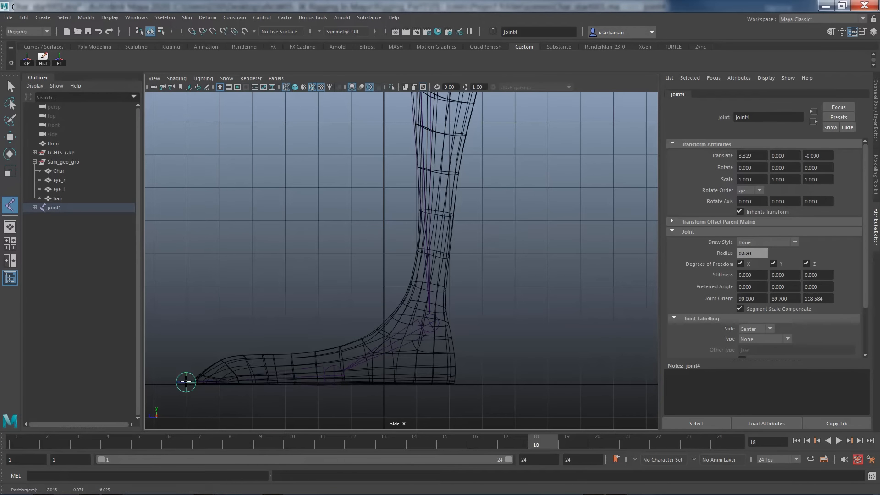
key("Return")
key("e")
key("ctrl+z")
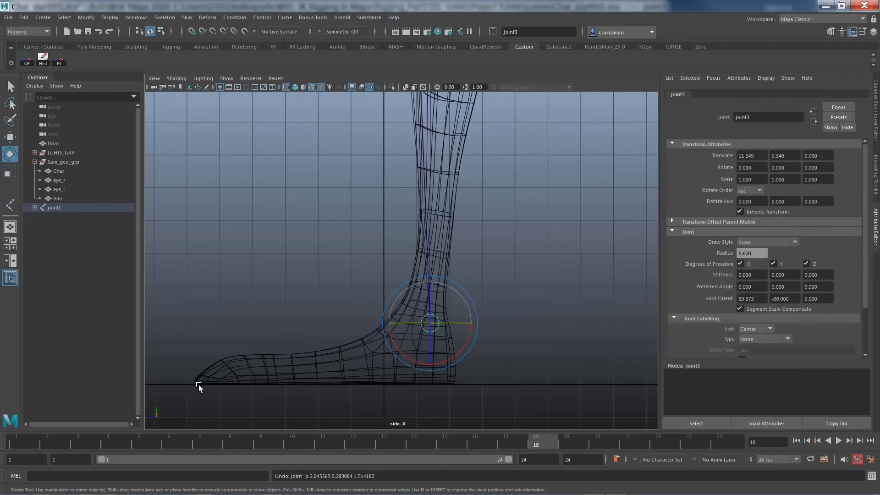
key("ctrl+z")
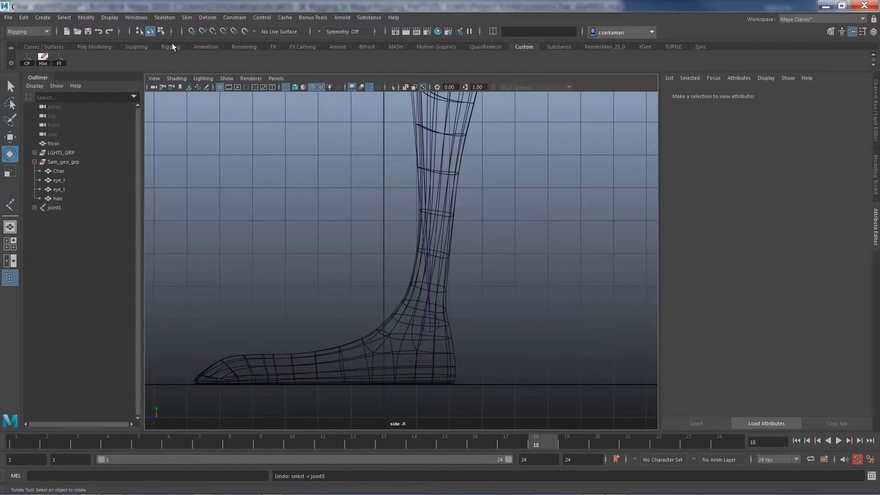
Step: Draw a separate three-joint foot chain from the ankle through the ball to just beyond the toe tip, starting over the leg's ankle joint
left_click(169, 18)
left_click(183, 40)
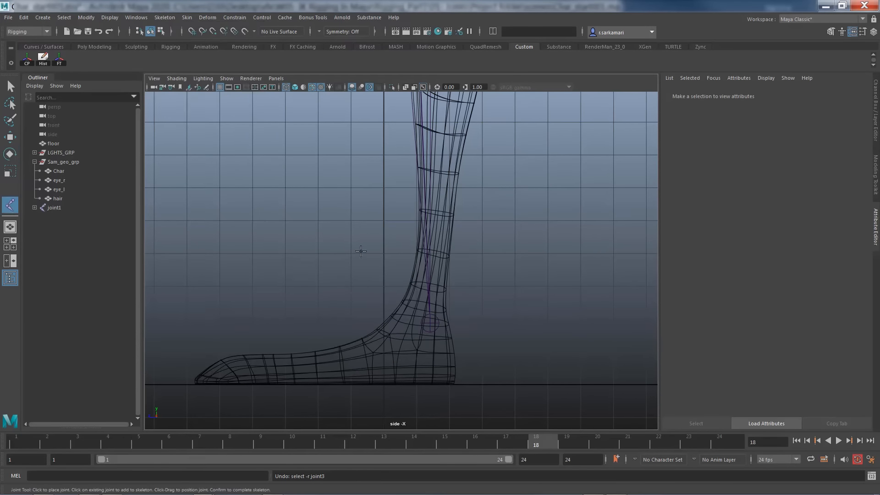
left_click_drag(343, 256, 429, 324)
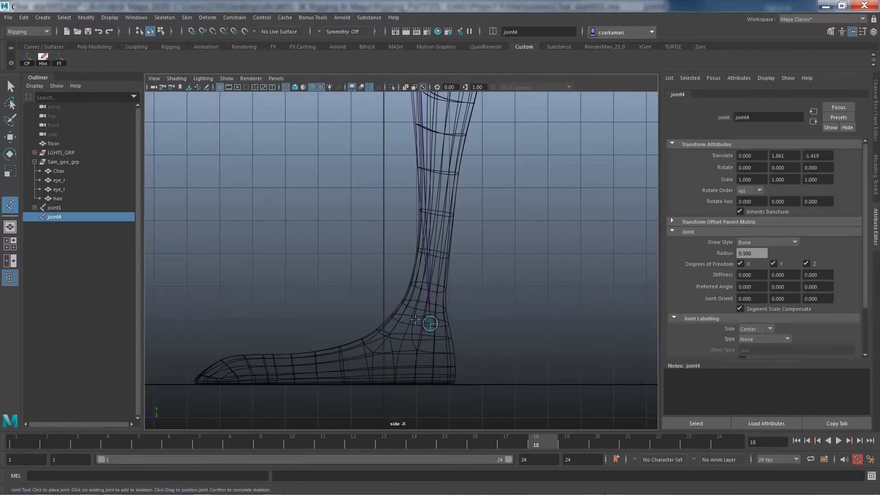
left_click(264, 381)
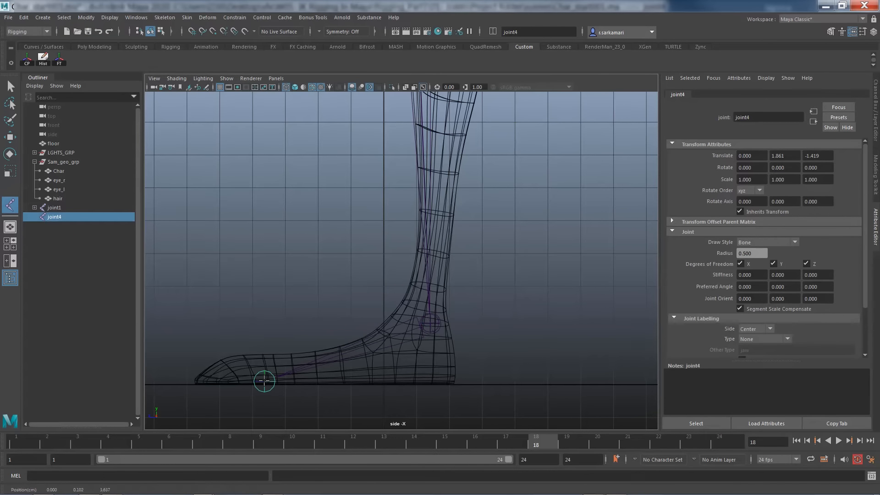
left_click_drag(183, 384, 186, 385)
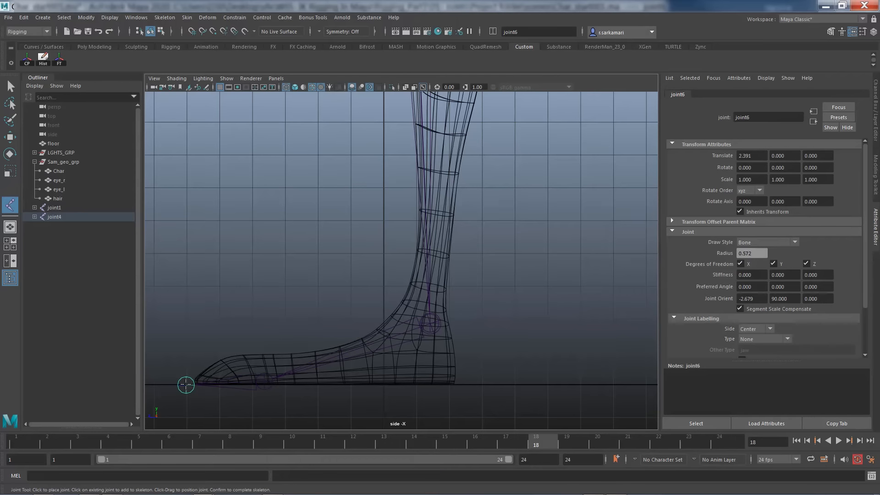
key("Return")
key("e")
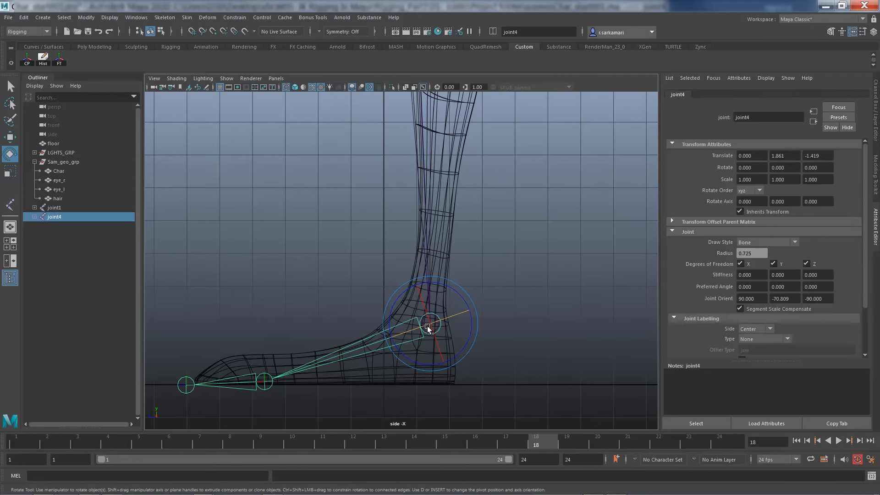
Step: Set the radius of the foot chain's ankle joint to 0.5 and clear the selection
middle_click_drag(314, 252, 275, 193, "alt")
right_click_drag(355, 240, 652, 268, "alt")
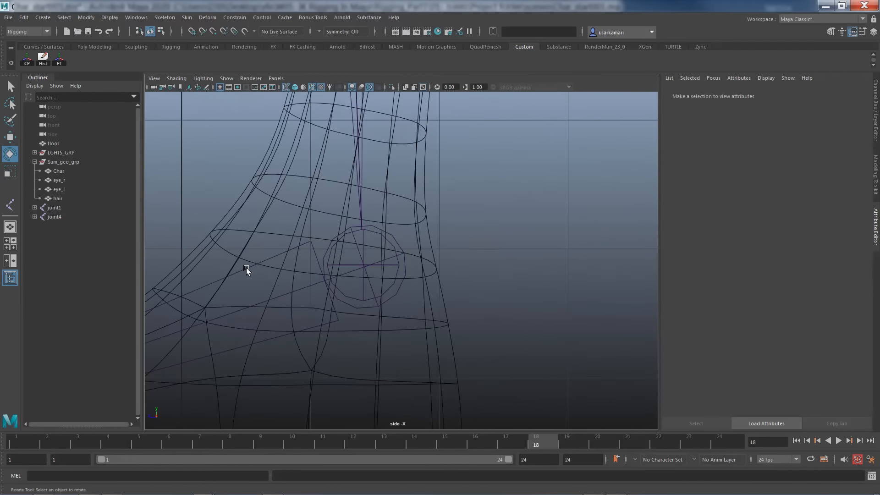
left_click(246, 267)
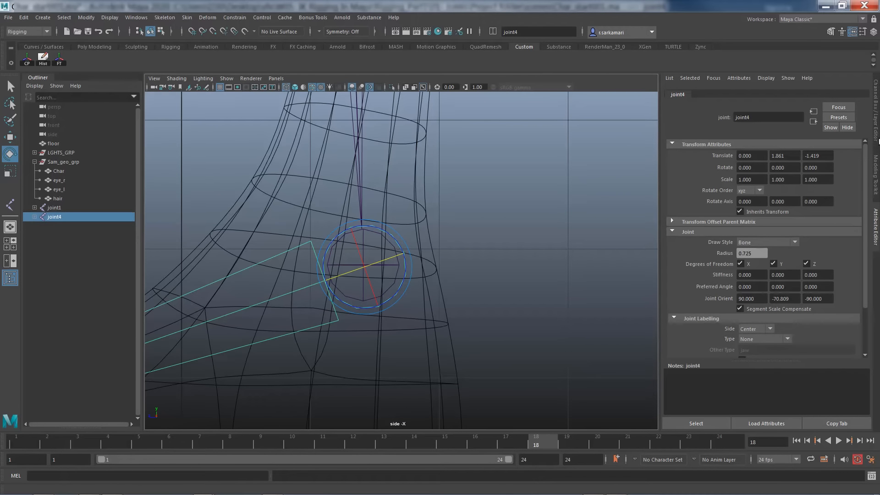
left_click(877, 131)
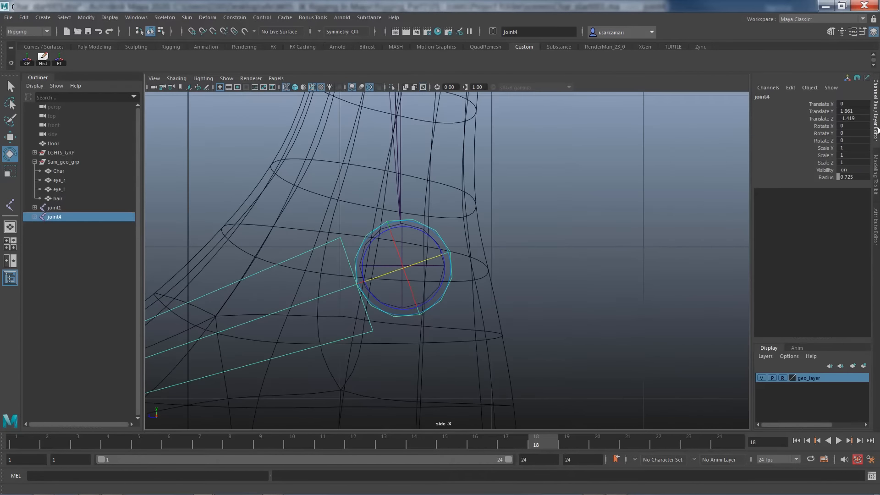
left_click(854, 177)
type("0.6")
key("Return")
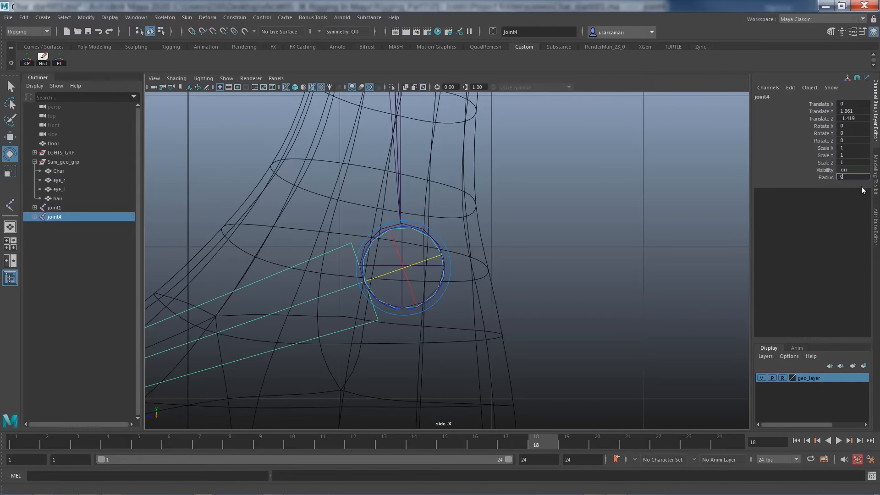
type(".5")
key("Return")
left_click(371, 255)
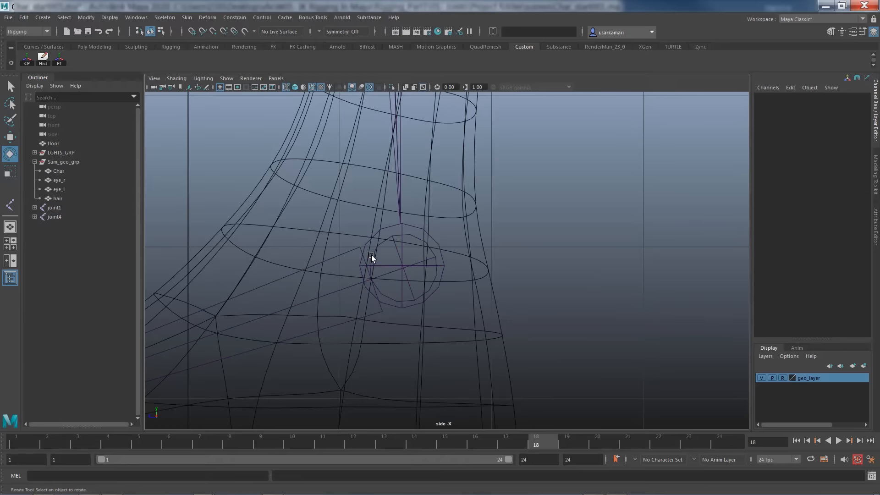
Step: Add the Local Rotation Axes toggle to the Custom shelf and display those axes on the leg chain's ankle joint
left_click(378, 247)
left_click(605, 197)
left_click(418, 226)
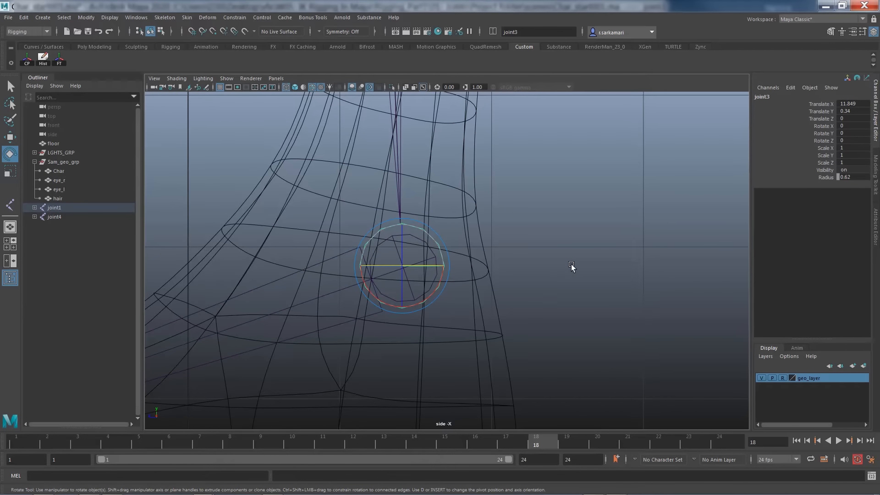
key("q")
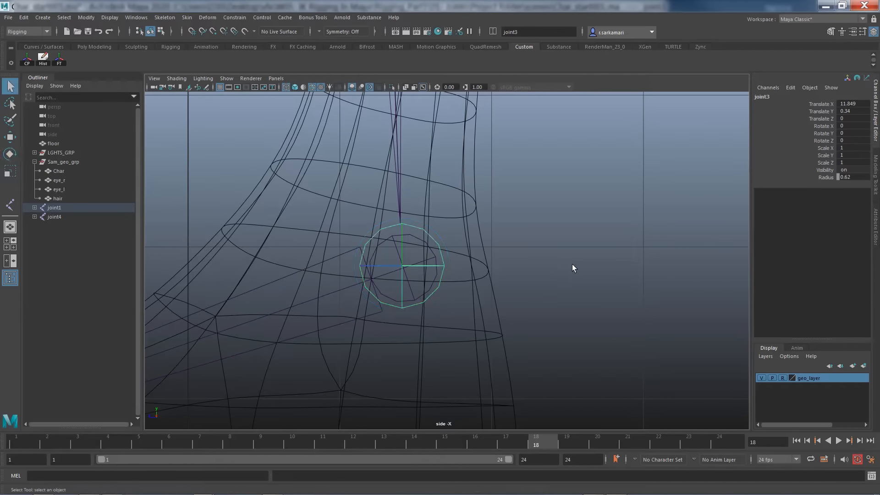
left_click(414, 238)
left_click(415, 227)
left_click(104, 17)
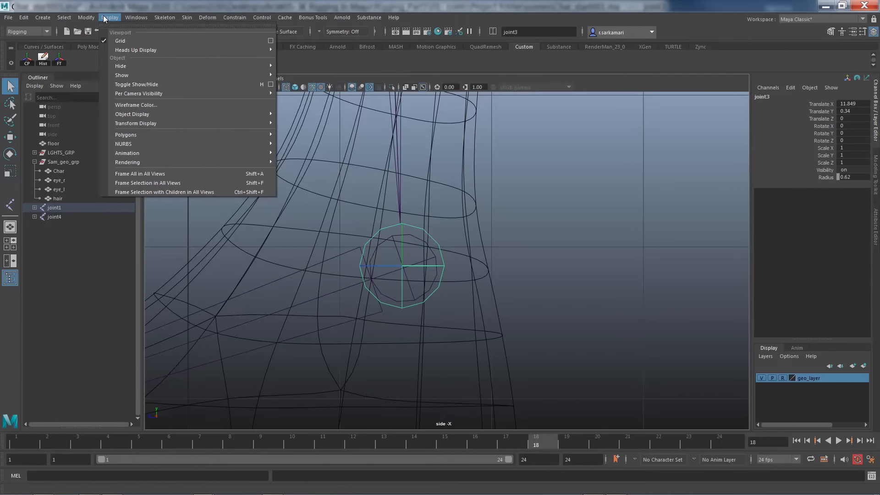
mouse_move(126, 126)
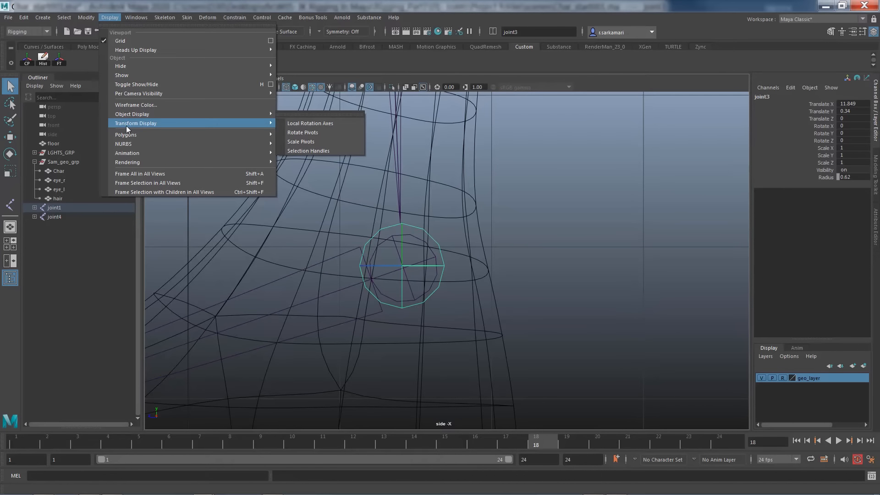
left_click(307, 123, "ctrl+shift")
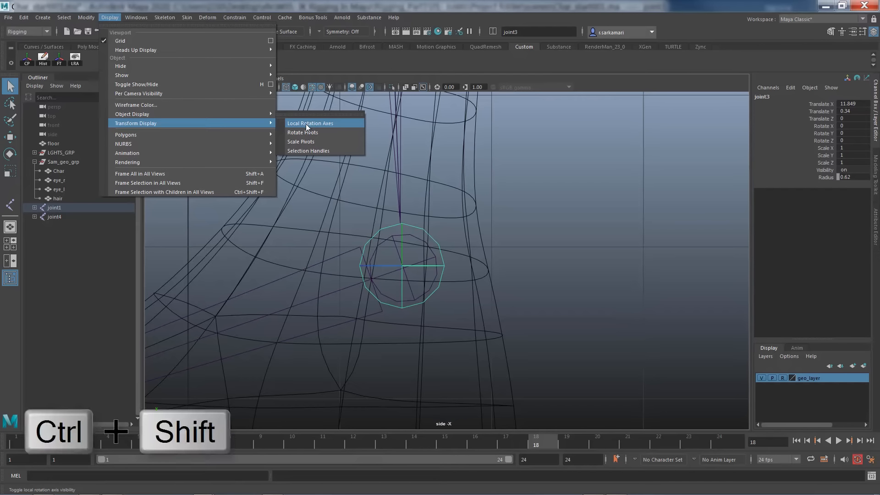
left_click(84, 65)
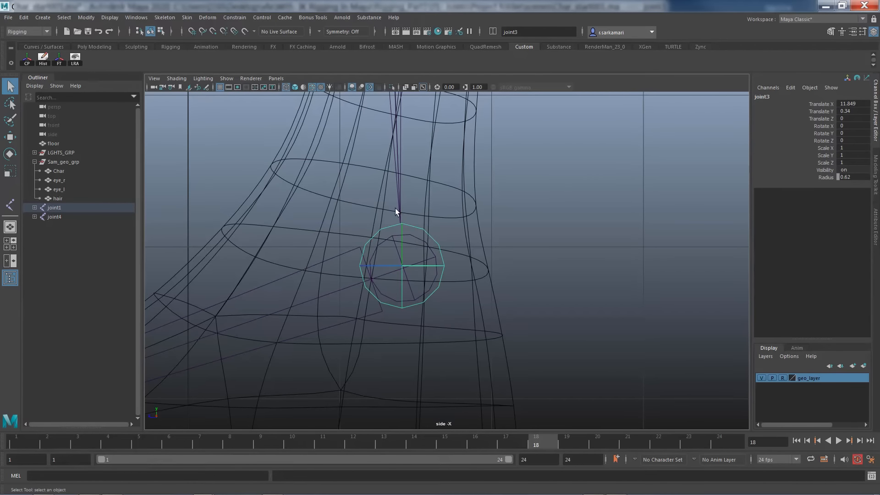
left_click(76, 59)
Step: Snap the foot chain's ankle joint exactly onto the leg chain's ankle joint, and select each joint to check the overlap
left_click(383, 242)
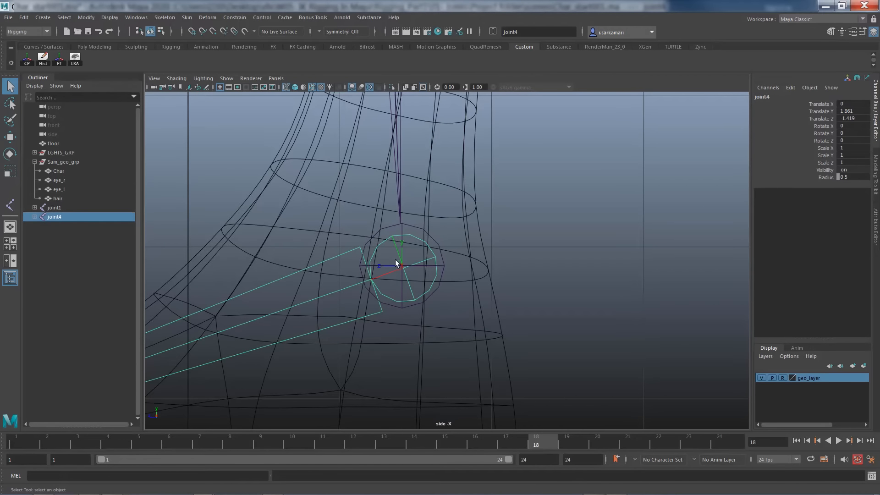
key("w")
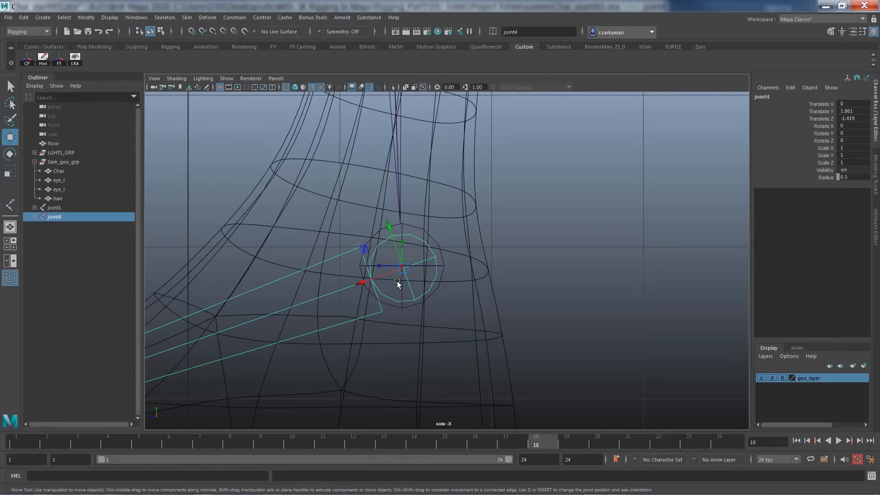
key("w")
key("v")
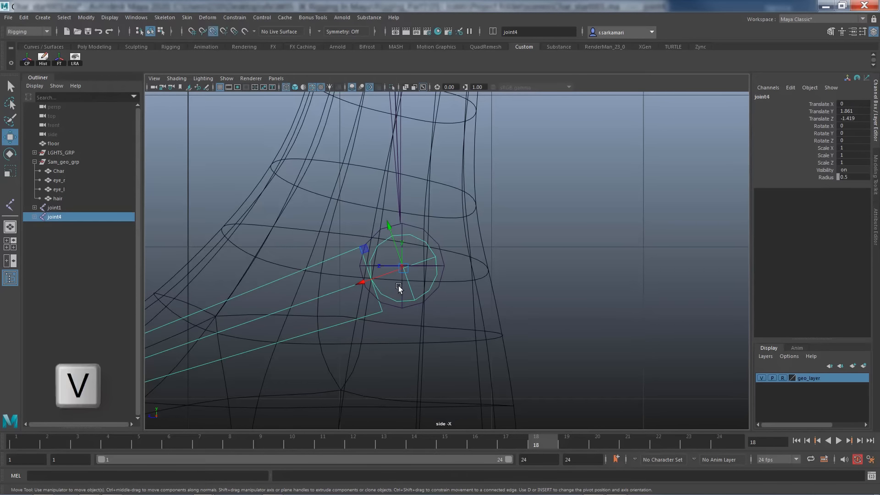
middle_click_drag(403, 277, 402, 270)
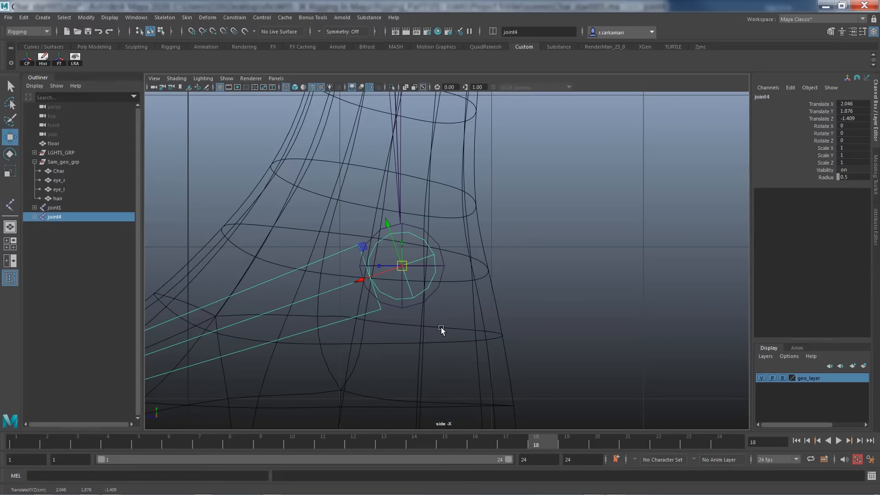
left_click(416, 232)
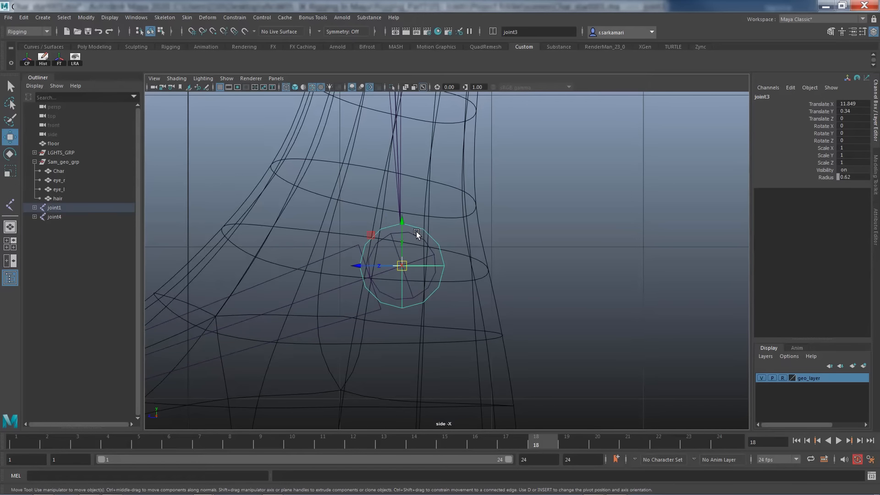
left_click(416, 235)
left_click(417, 227)
left_click(417, 234)
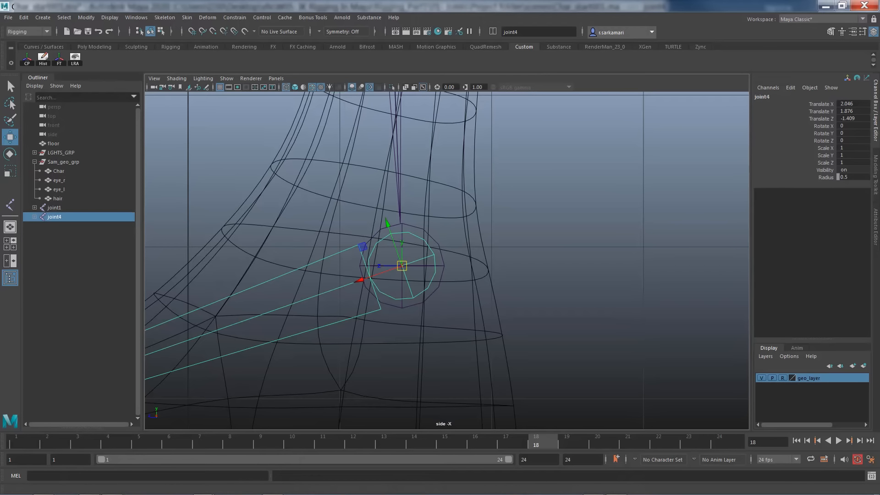
Step: Switch to a perspective close-up of the foot joints, open the Attribute Editor, and clear the selection
middle_click_drag(265, 304, 458, 251, "alt")
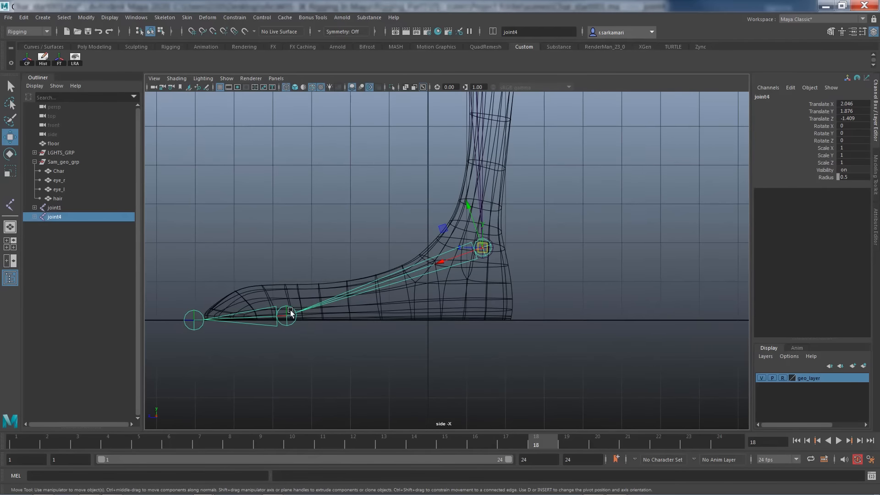
key("space")
left_click_drag(320, 258, 320, 225)
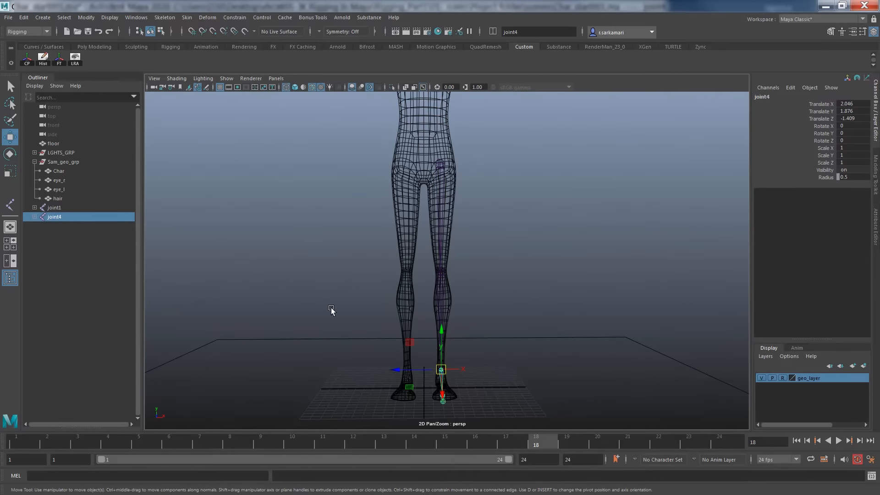
left_click_drag(330, 310, 477, 276)
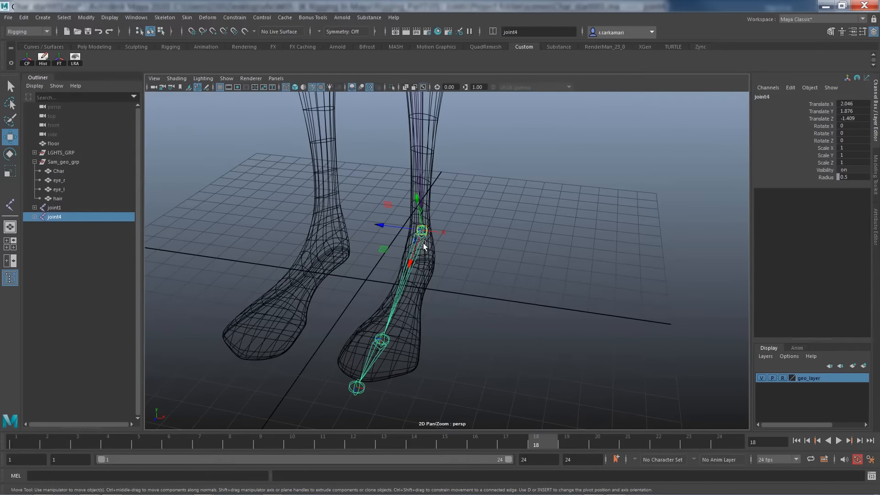
key("ctrl+a")
key("e")
left_click(408, 339)
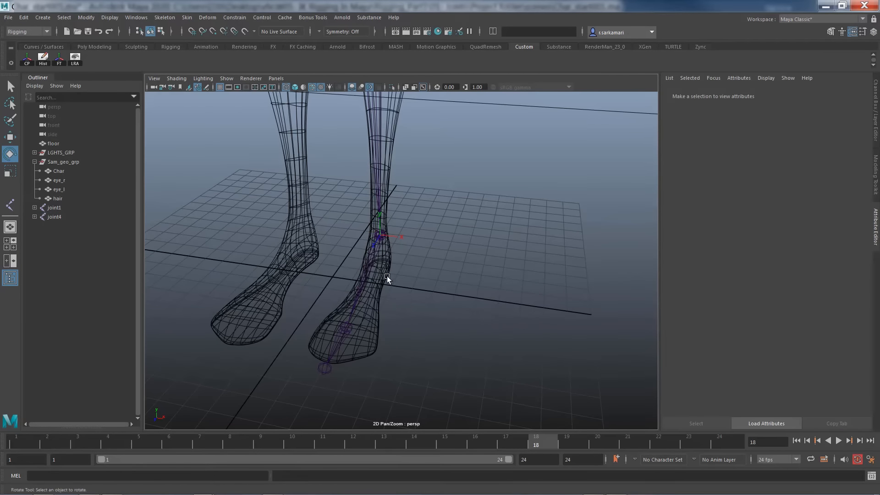
Step: Examine from several angles how the foot chain's ankle joint lines up with the leg's ankle joint
left_click_drag(387, 276, 443, 278, "alt")
right_click_drag(443, 277, 508, 293, "alt")
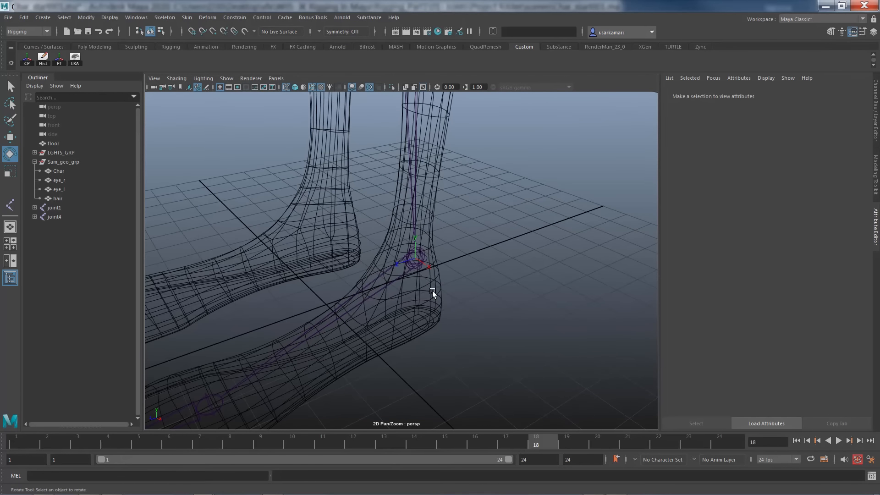
left_click(388, 288)
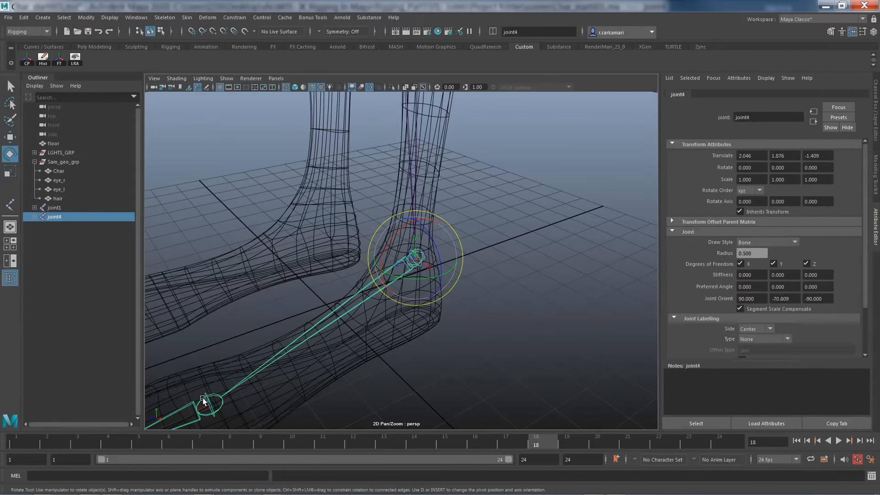
left_click(436, 278)
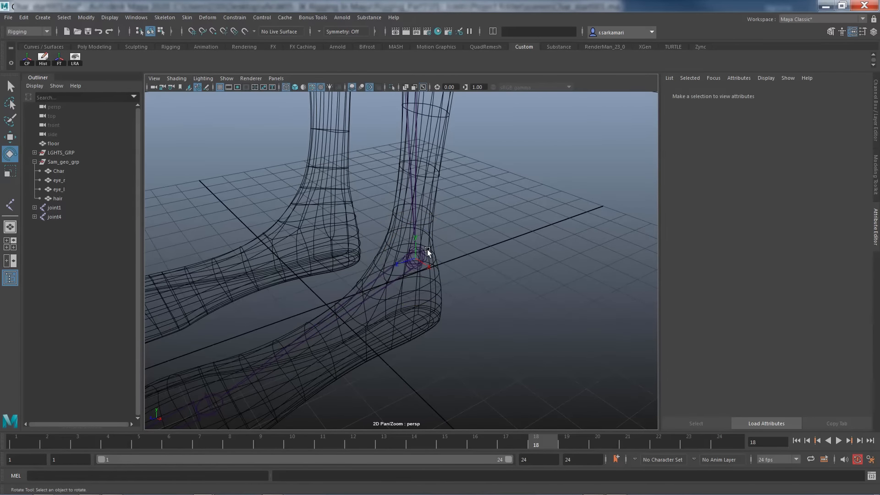
right_click_drag(384, 273, 532, 309, "alt")
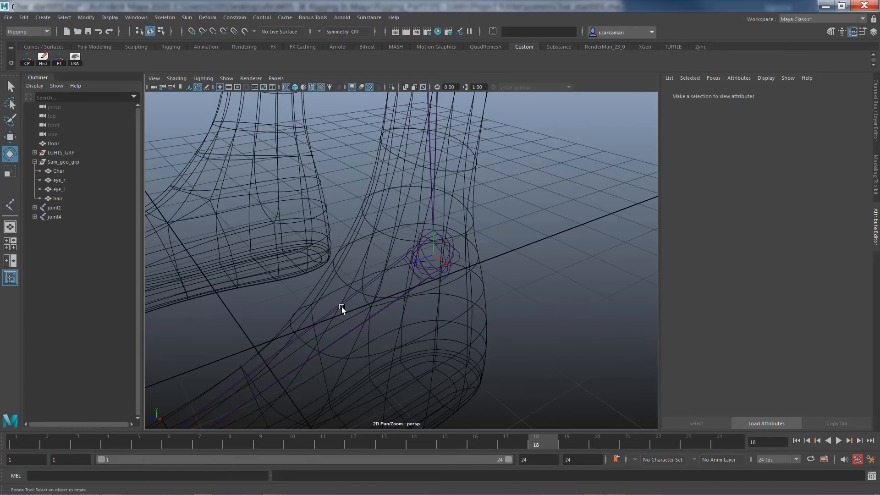
left_click_drag(341, 307, 467, 296, "alt")
right_click_drag(467, 296, 430, 345, "alt")
Step: Toggle the local rotation axes display for the leg chain's knee joint
middle_click_drag(429, 216, 427, 383, "alt")
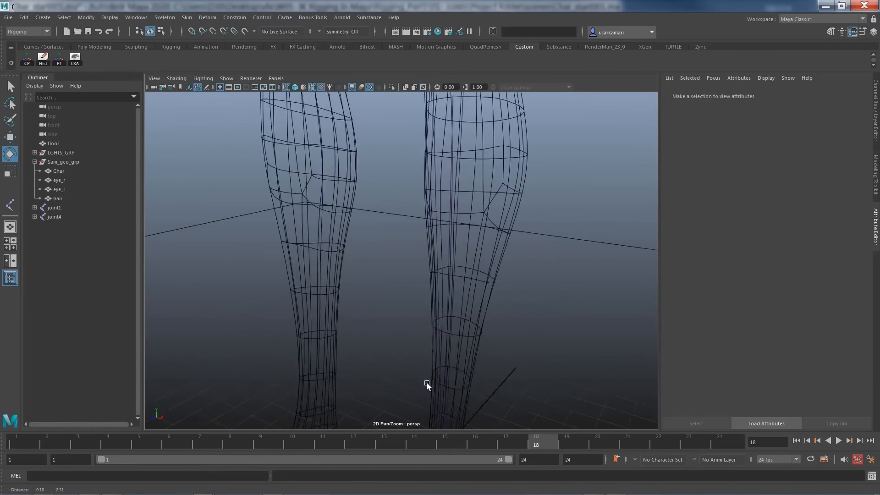
middle_click_drag(435, 175, 441, 329, "alt")
middle_click_drag(445, 257, 449, 331, "alt")
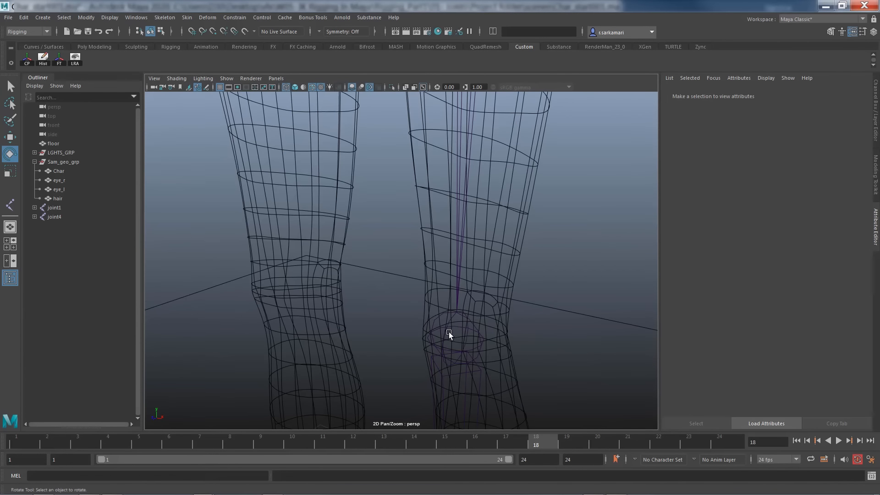
left_click(469, 319)
left_click(76, 59)
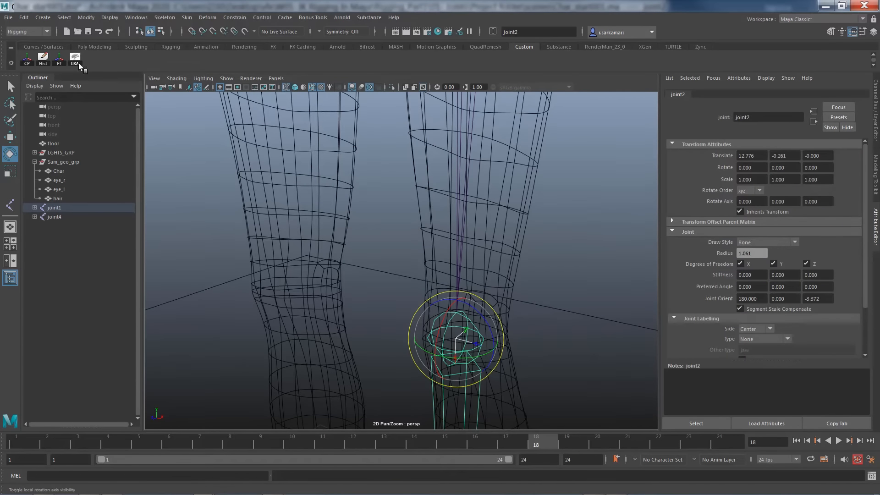
Step: Compare the rotation axes and joint orientation of the two overlapping ankle joints
left_click_drag(554, 334, 389, 290, "alt")
left_click_drag(392, 351, 376, 227, "alt")
key("ctrl+z")
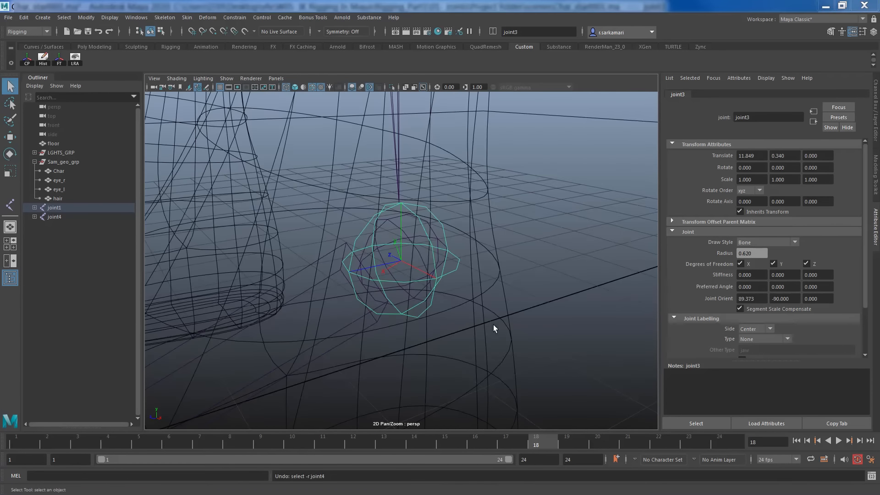
left_click(433, 234)
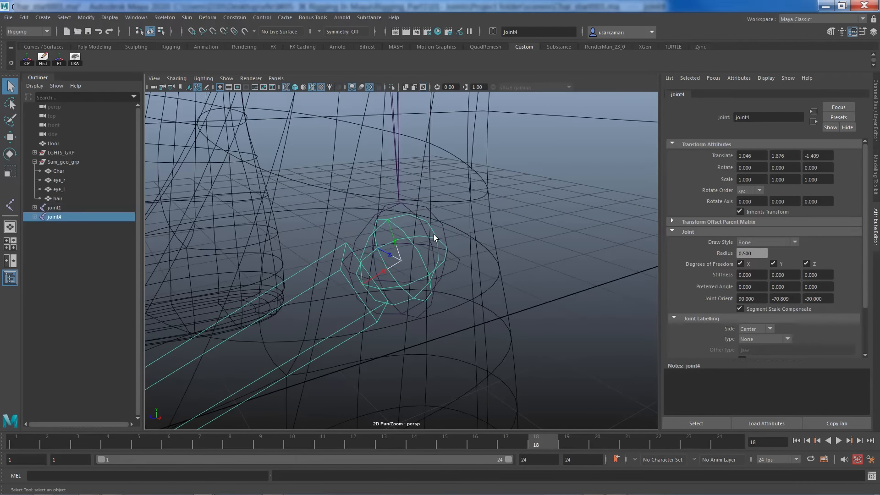
Step: Set the X and Y joint orientation of the leg chain's ankle joint to 0
left_click(433, 214)
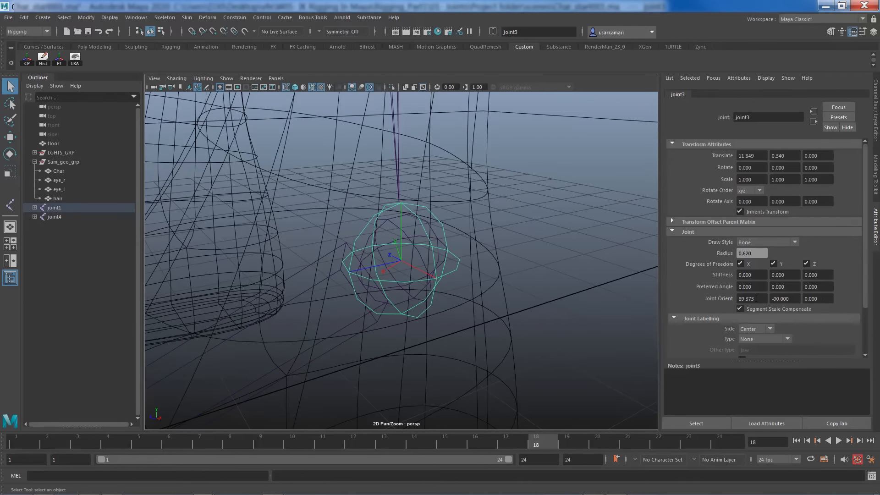
double_click(756, 299)
type("0")
key("Tab")
type("0")
key("Return")
double_click(817, 299)
Step: Inspect the foot chain's ankle joint orientation, and unparent the ball joint from that ankle joint
left_click(386, 219)
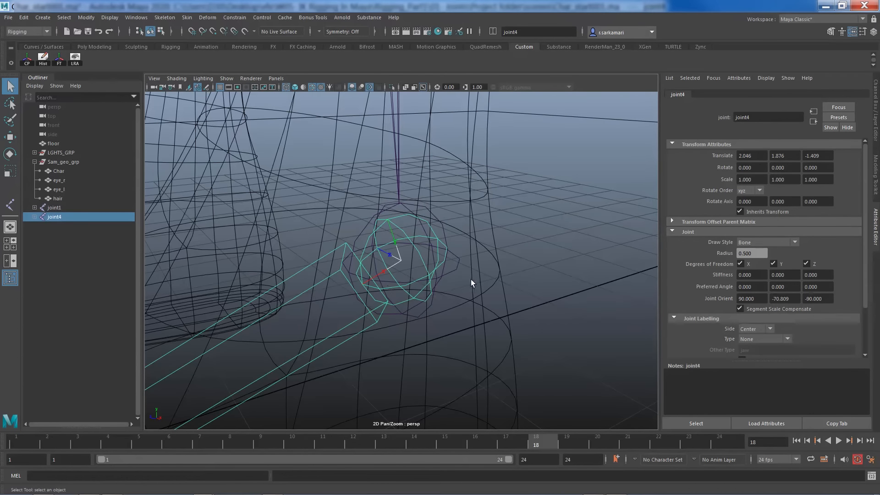
left_click_drag(408, 343, 384, 264, "alt")
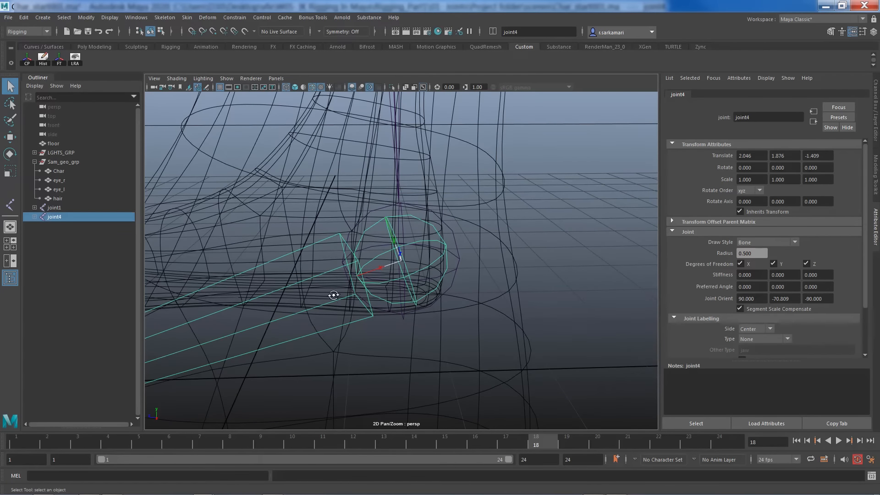
left_click_drag(333, 295, 366, 293, "alt")
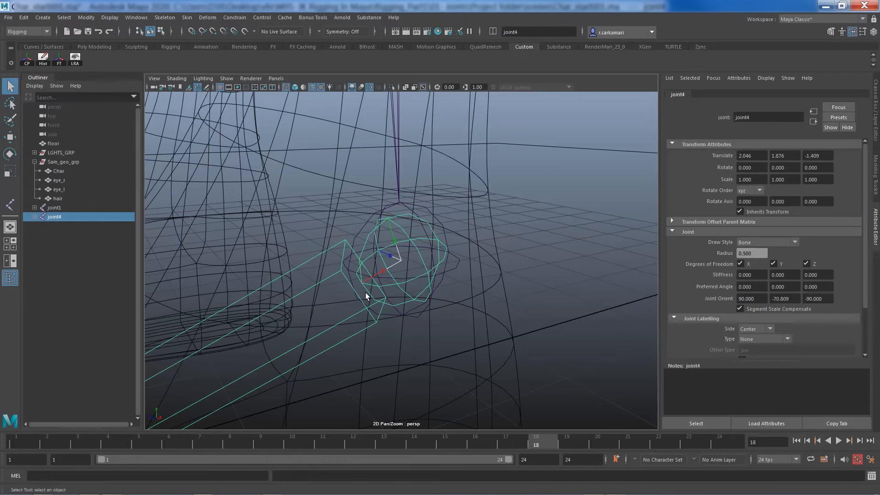
right_click_drag(418, 348, 370, 314, "alt")
middle_click_drag(370, 314, 518, 274, "alt")
right_click_drag(518, 273, 380, 341, "alt")
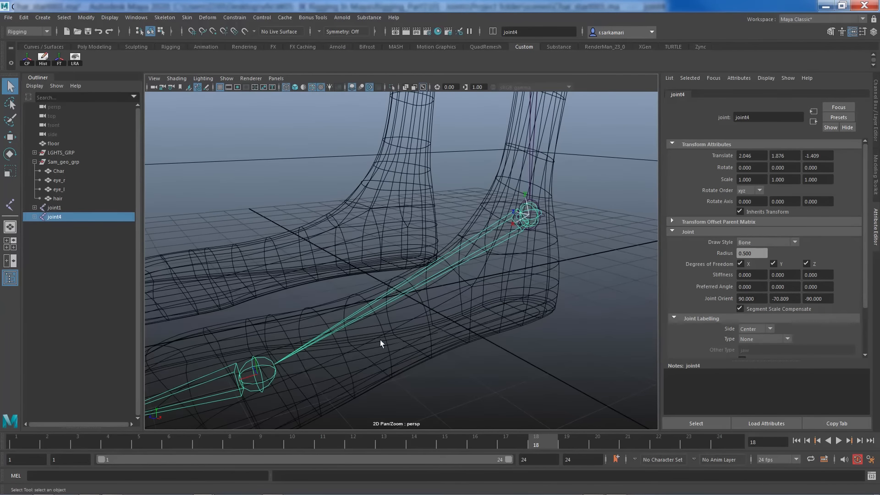
left_click(256, 360)
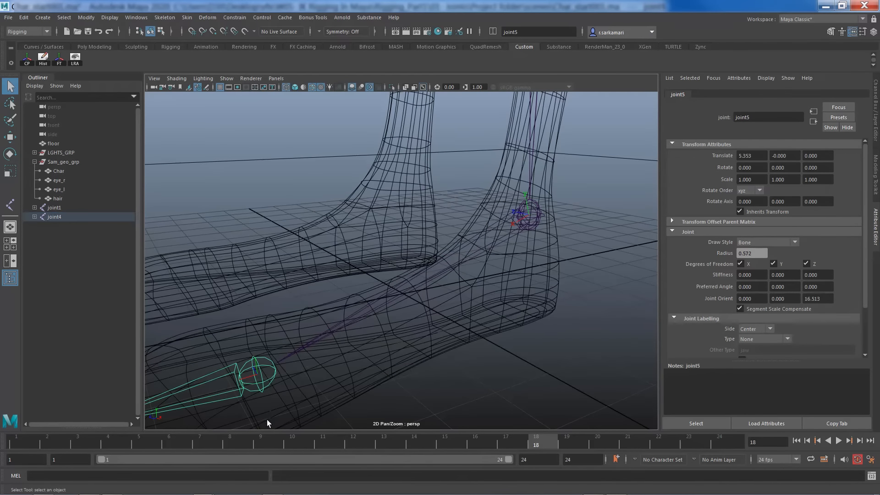
key("shift+p")
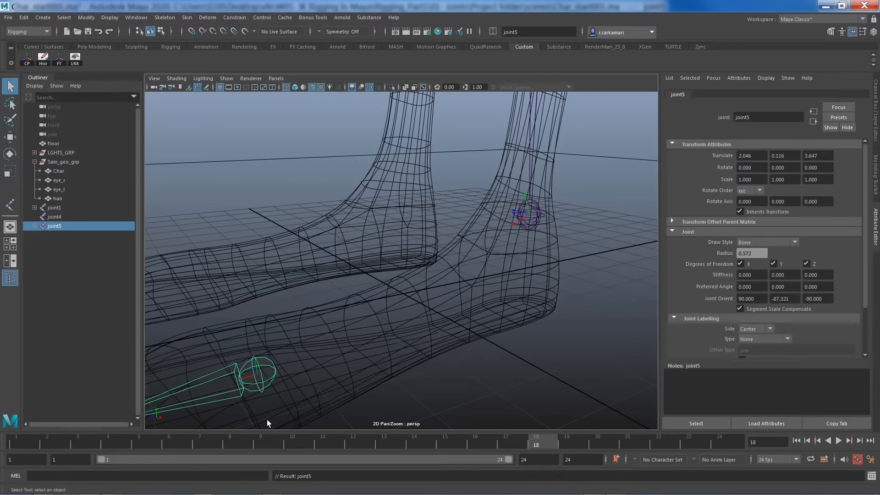
Step: Set the joint orientation of the foot chain's ankle joint to 0 in X and -70 in Y
left_click(529, 224)
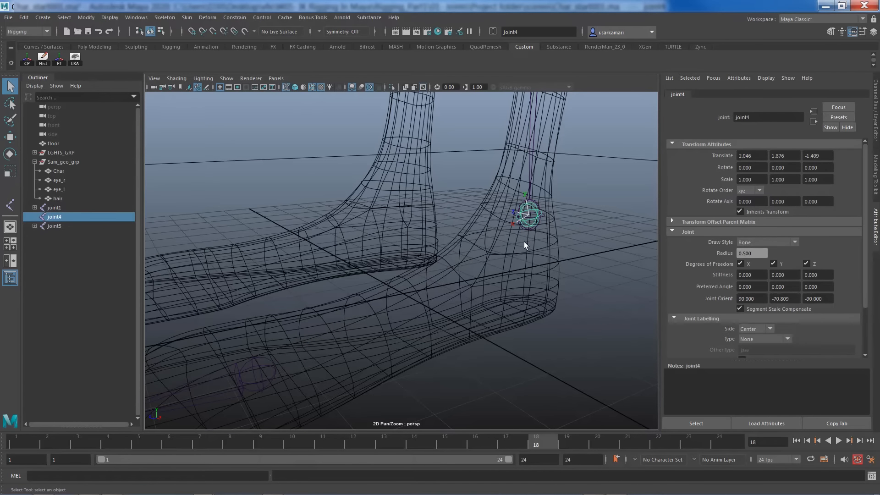
key("f")
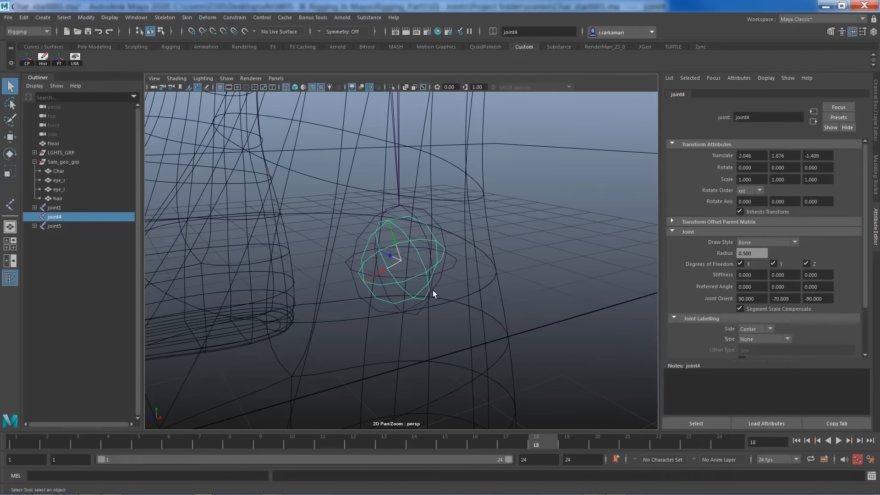
left_click_drag(433, 290, 379, 301, "alt")
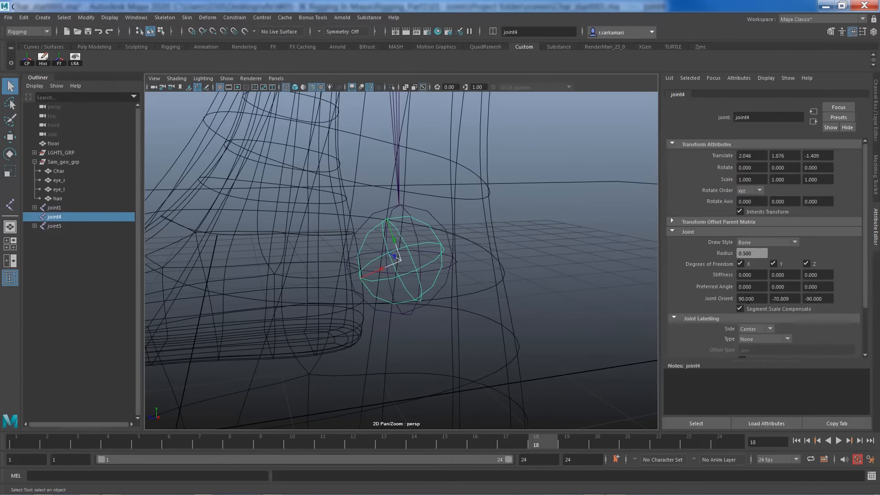
double_click(761, 298)
type("0")
key("Return")
key("Tab")
type("0")
key("Return")
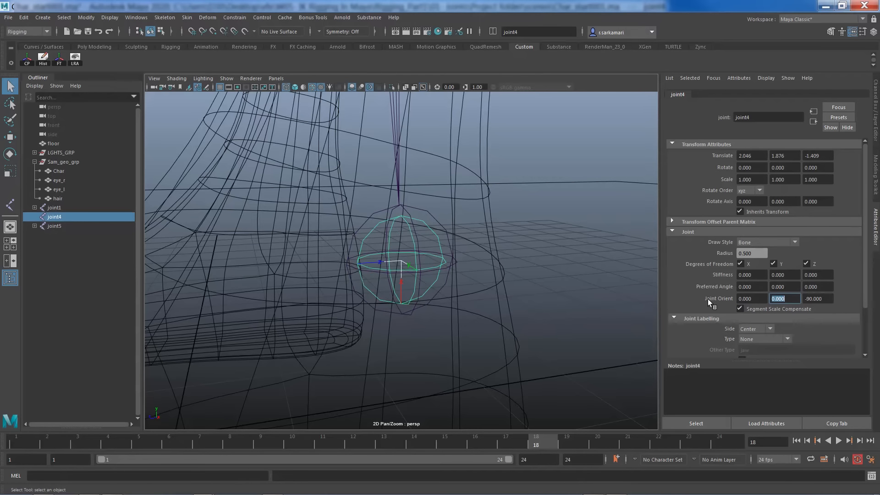
type("-70")
key("Return")
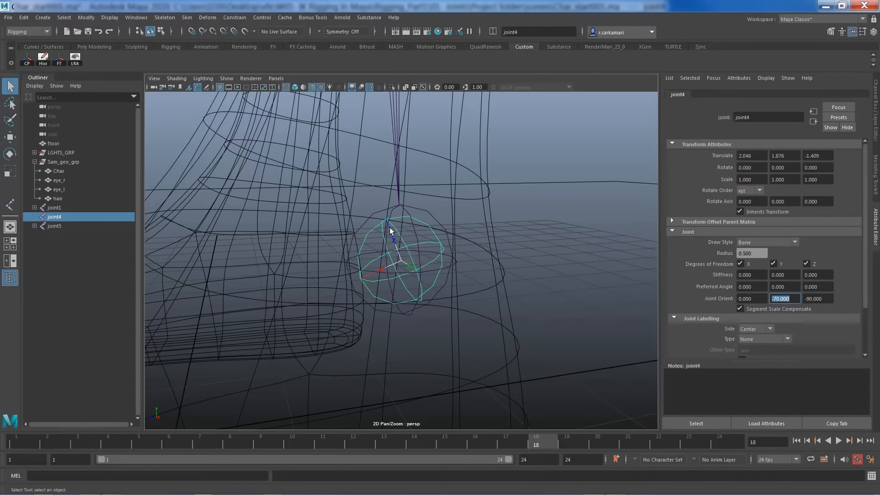
Step: Parent the ball joint back under the foot chain's ankle joint
left_click(337, 288, "alt")
right_click_drag(365, 273, 332, 331, "alt")
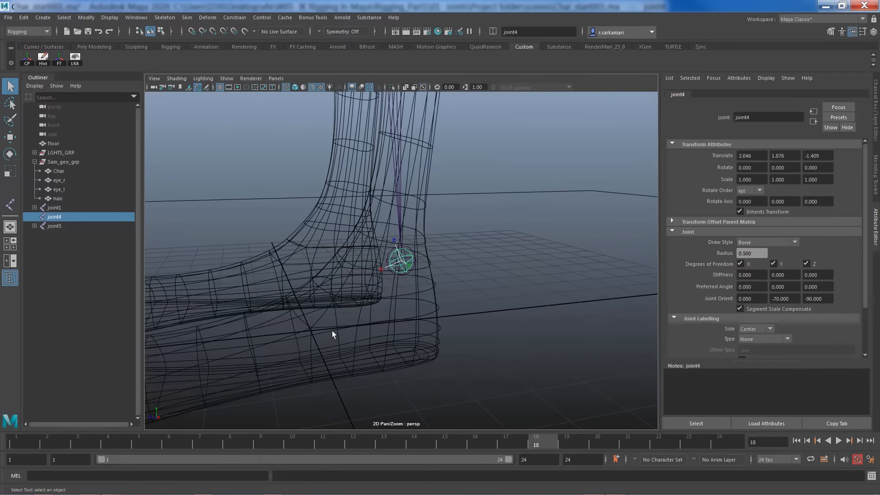
left_click_drag(271, 338, 232, 346, "alt")
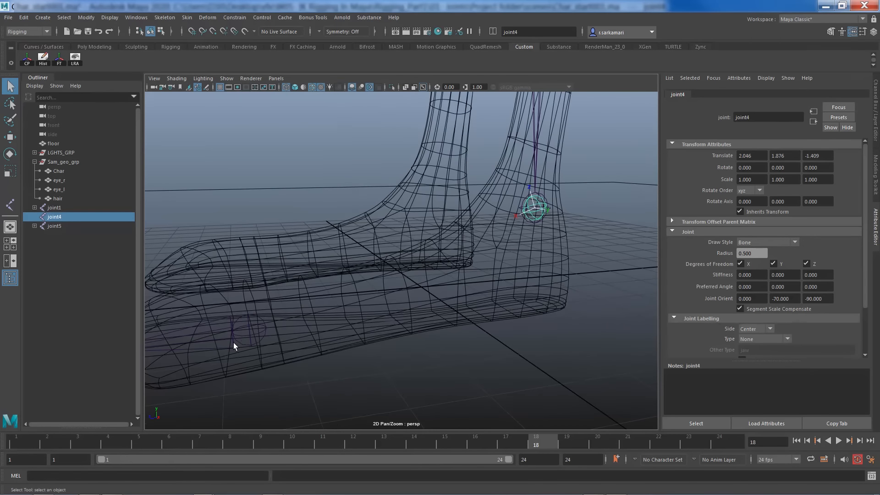
left_click(240, 336)
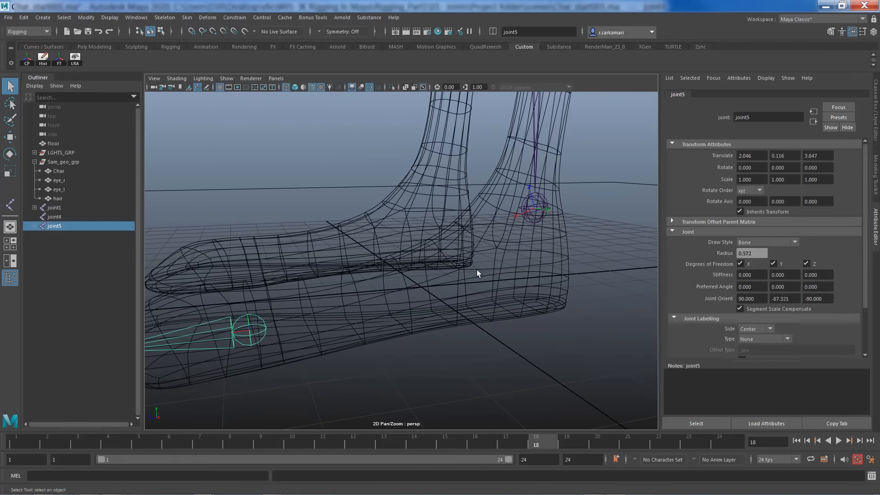
left_click(528, 204, "shift")
key("p")
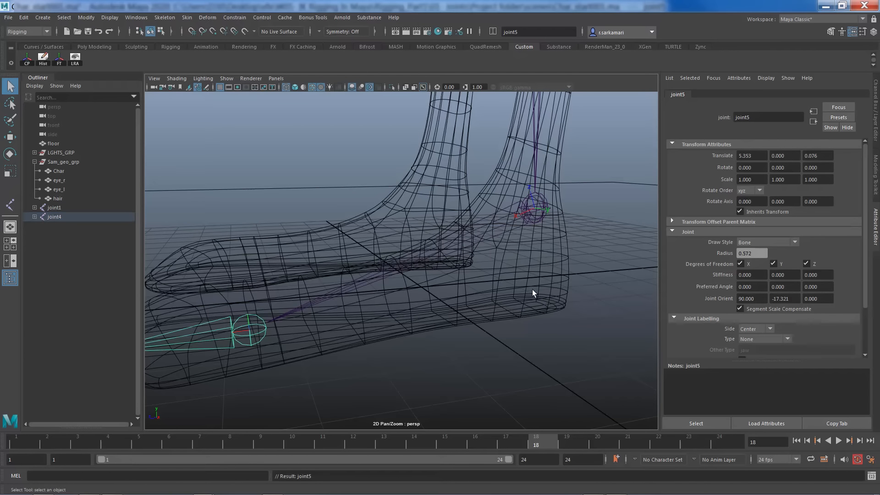
Step: Parent the foot chain's ankle joint under the leg chain's overlapping ankle joint
left_click(510, 228)
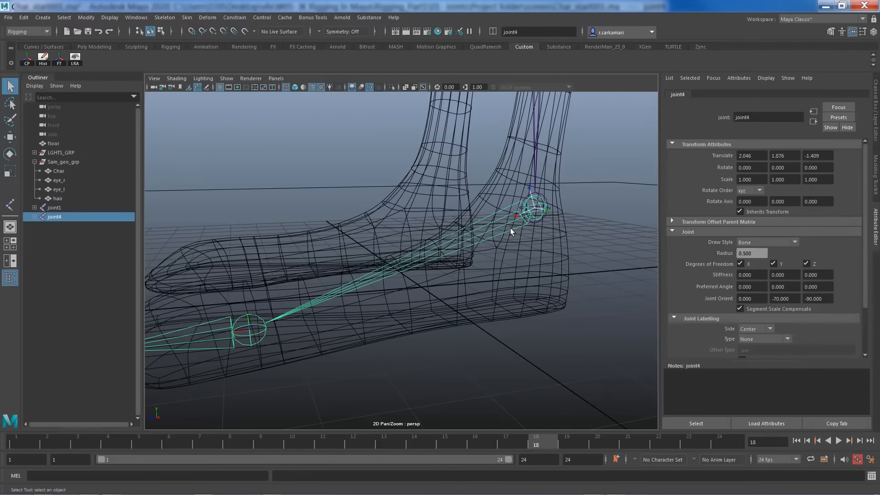
left_click(532, 155)
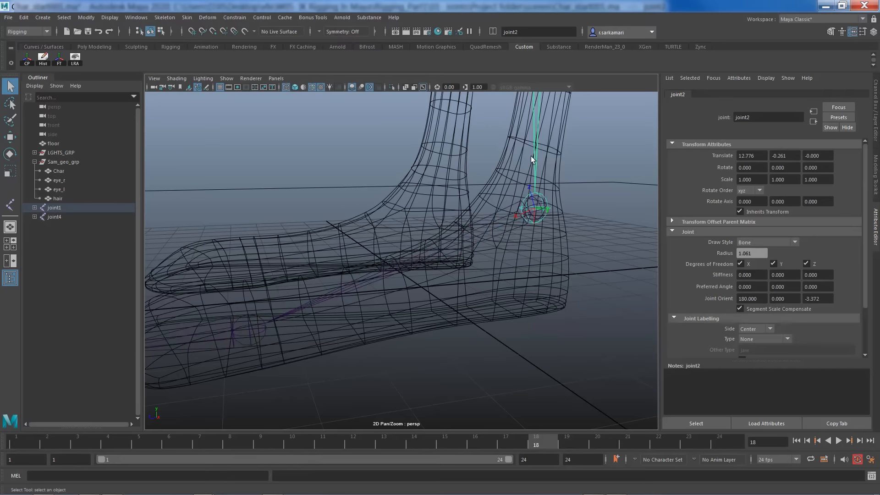
left_click(501, 215)
left_click(539, 130)
left_click(506, 220)
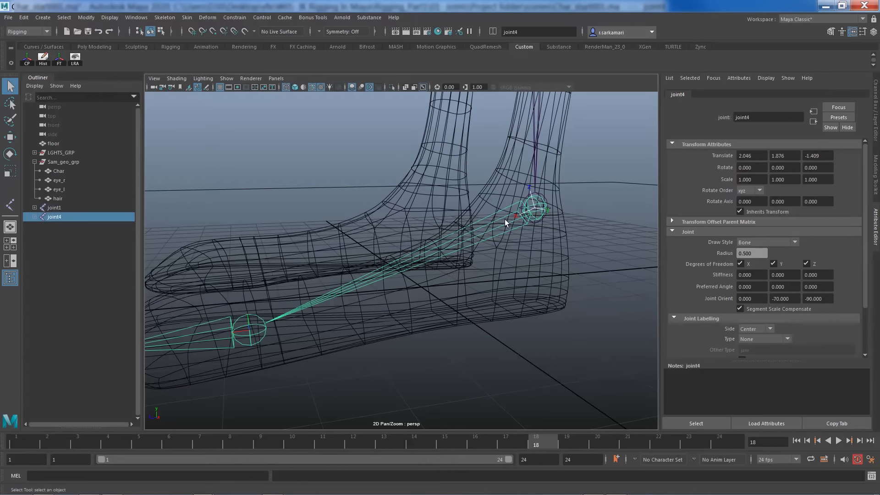
middle_click_drag(439, 266, 385, 296, "alt")
right_click_drag(523, 295, 657, 313, "alt")
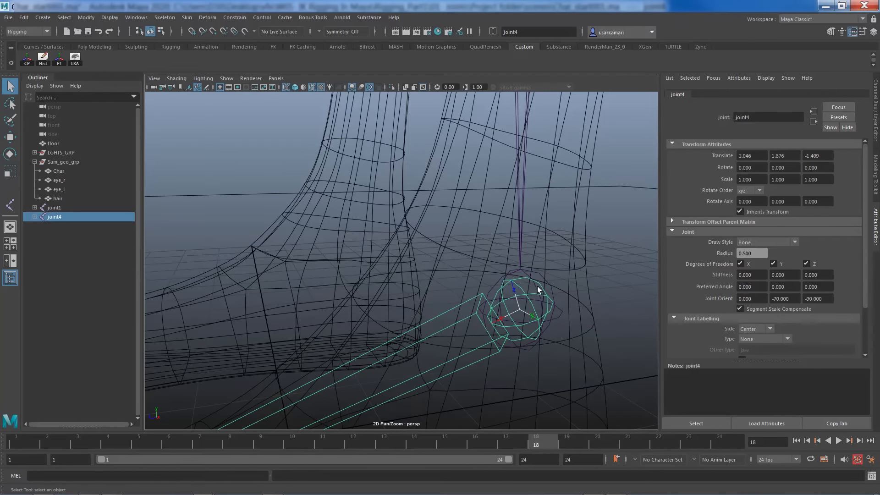
left_click(540, 274)
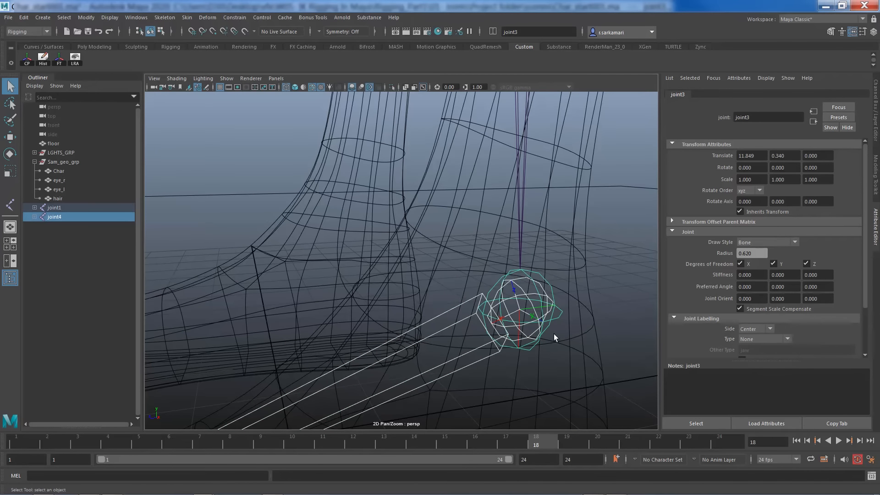
key("p")
right_click_drag(496, 304, 491, 268, "alt")
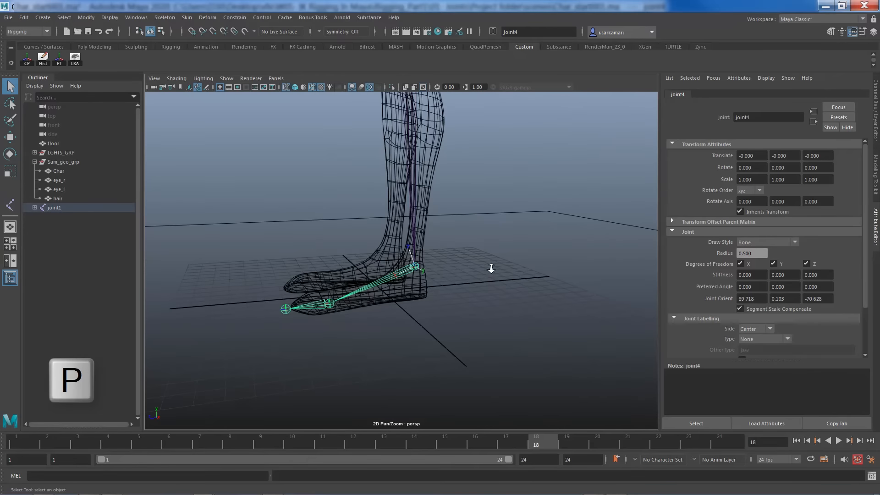
Step: Examine the combined leg chain from the hip down to the overlapping ankle joints
left_click_drag(491, 269, 385, 316, "alt")
left_click(404, 149)
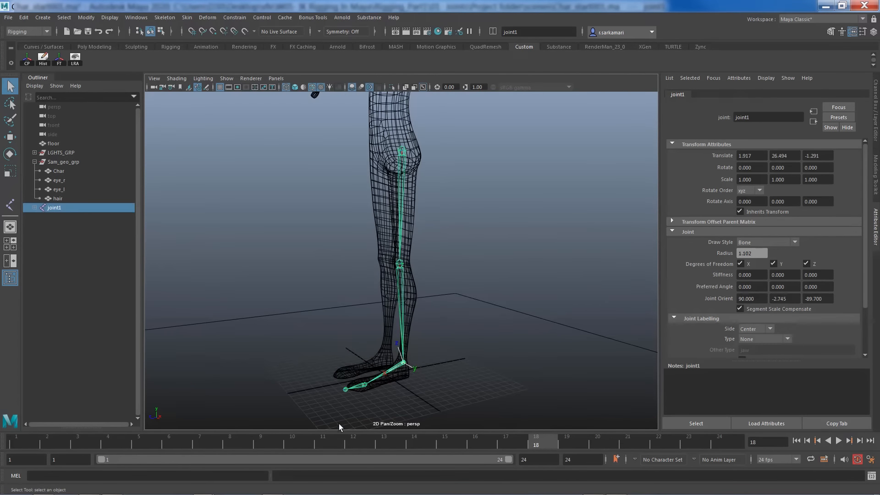
right_click_drag(317, 329, 584, 351, "alt")
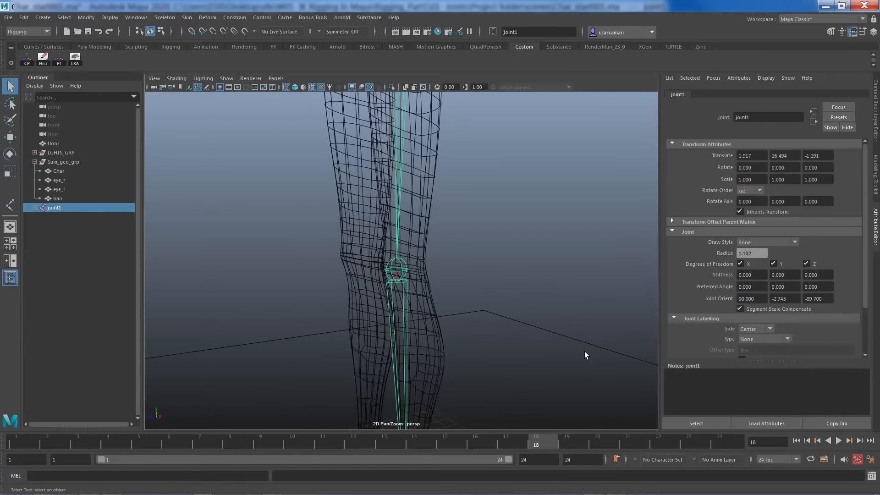
middle_click_drag(399, 417, 395, 221, "alt")
right_click_drag(394, 221, 458, 335, "alt")
middle_click_drag(458, 336, 433, 206, "alt")
right_click_drag(454, 275, 518, 307, "alt")
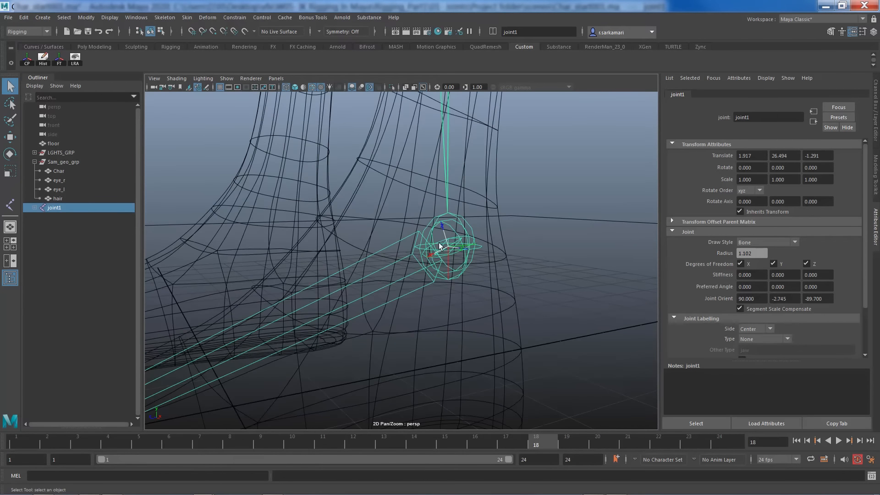
left_click(435, 234)
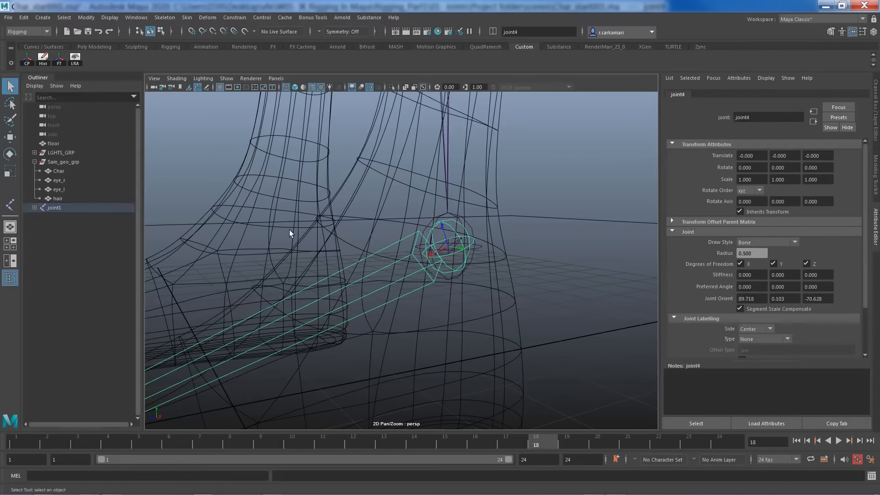
right_click_drag(502, 308, 367, 325, "alt")
left_click(416, 153)
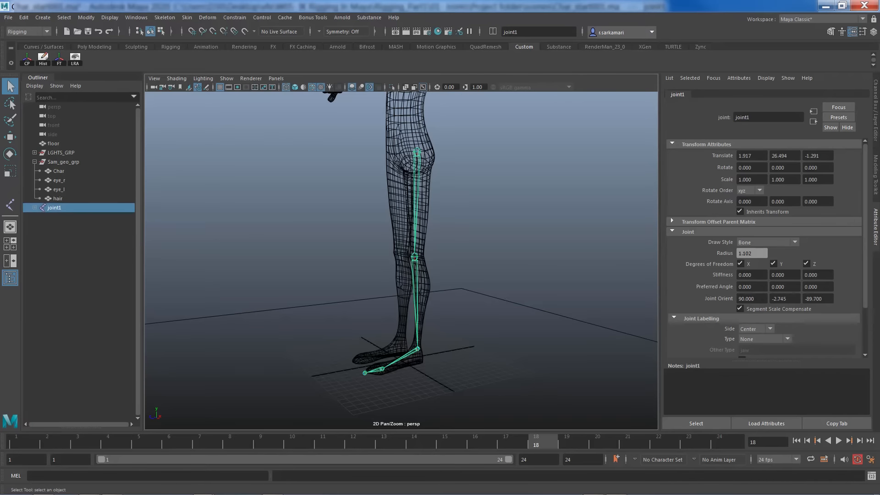
Step: Test the knee bend by rotating the knee joint about 86° backward, and undo the rotation
left_click(414, 271)
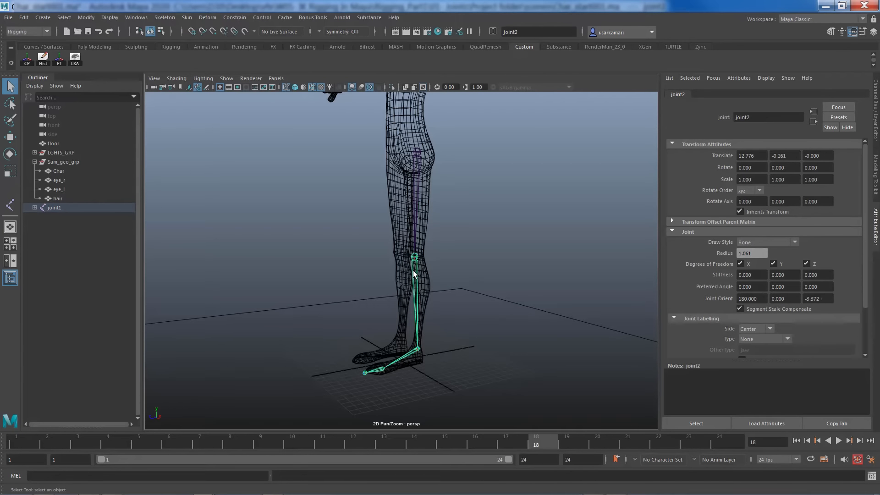
key("e")
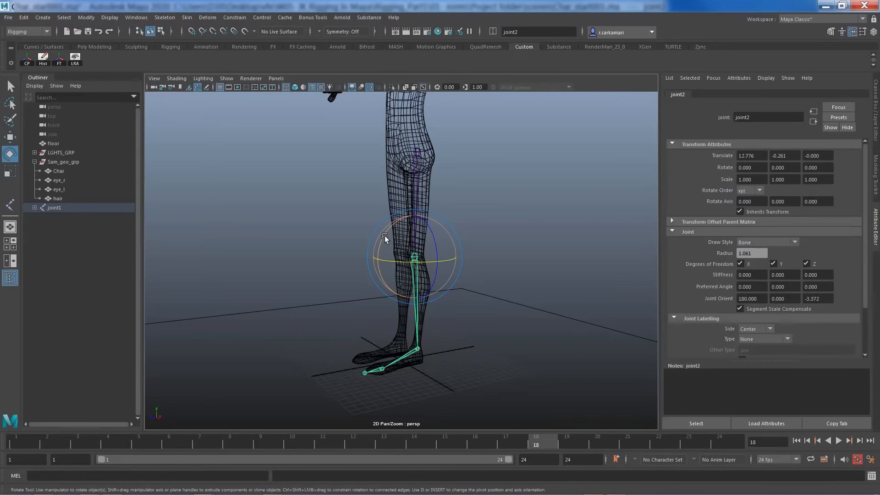
left_click_drag(384, 235, 375, 310)
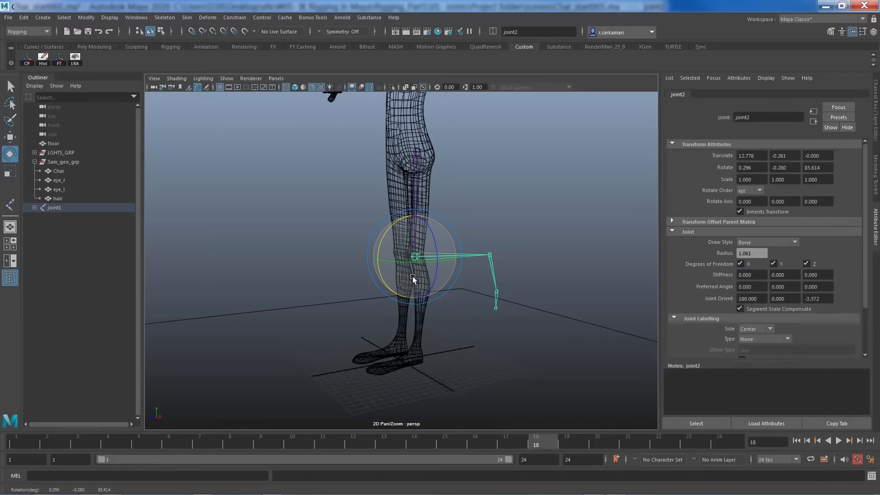
key("ctrl+z")
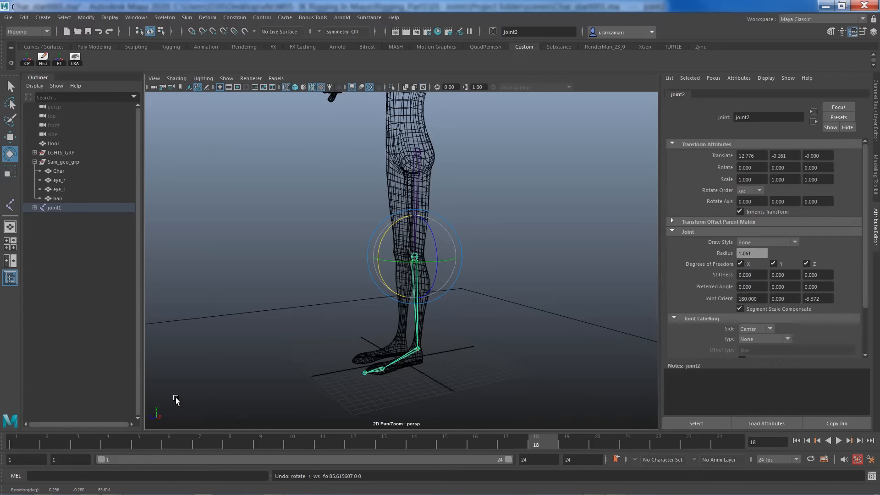
Step: Expand the full hierarchy under the hip joint and check each joint from hip to toe
left_click(414, 149)
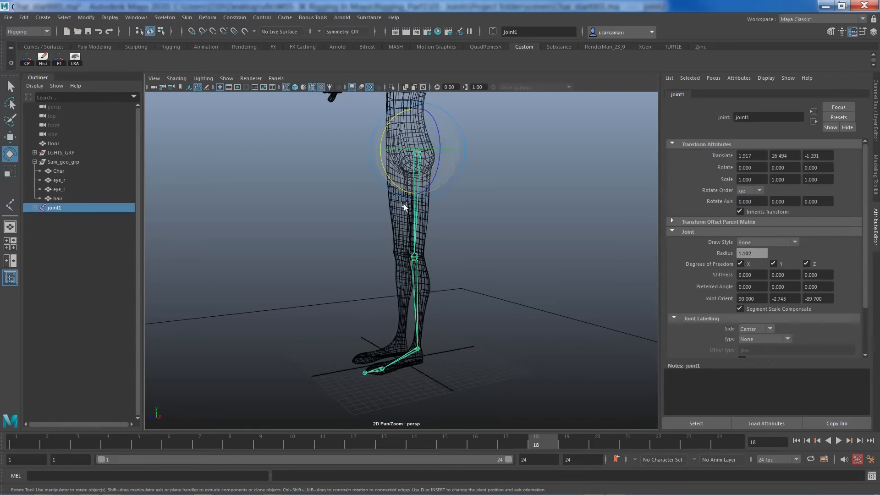
left_click_drag(293, 275, 339, 275, "alt")
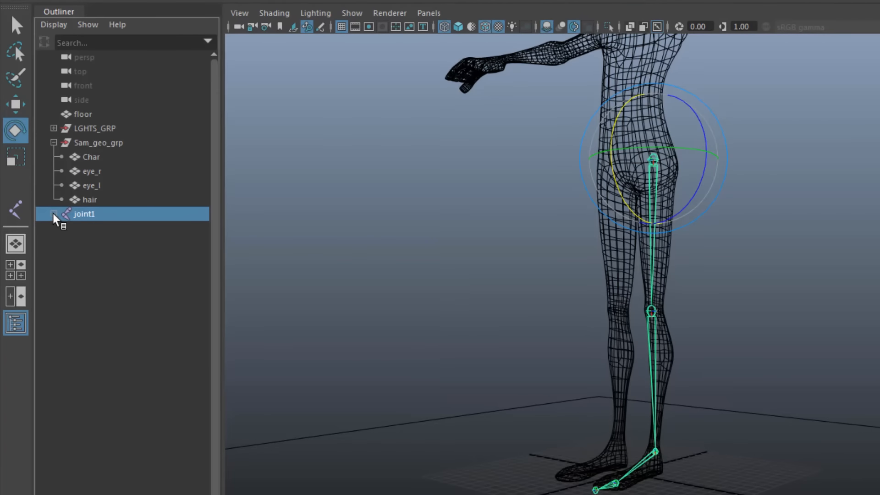
left_click(54, 214)
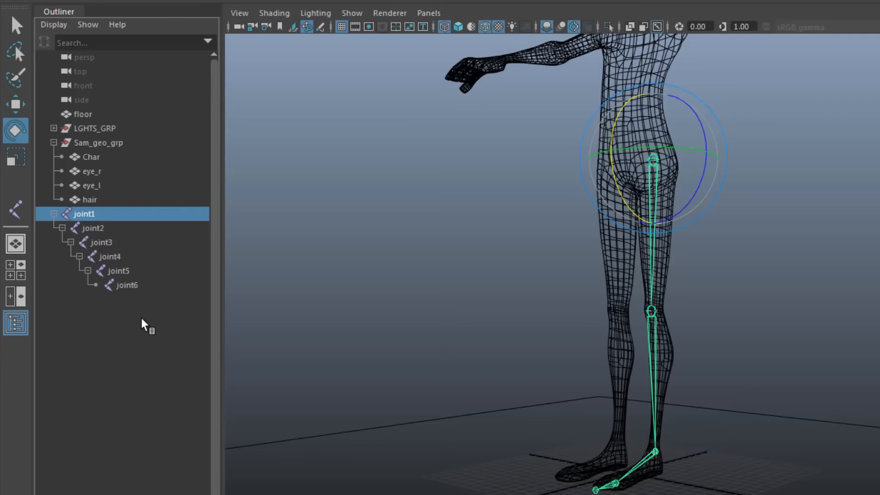
left_click(94, 228)
left_click(101, 242)
left_click(112, 256)
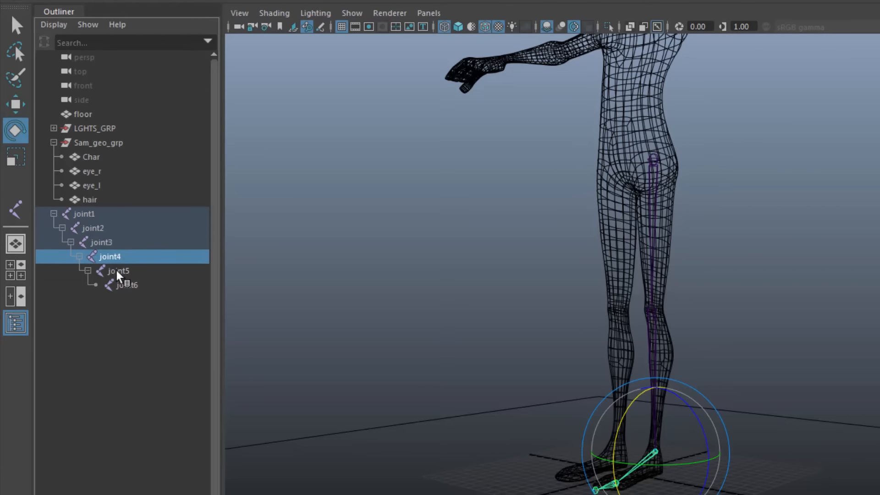
left_click(118, 271)
left_click(125, 284)
Step: Rename the hip joint jnt_l_thigh01 and copy the name for reuse
left_click(78, 217)
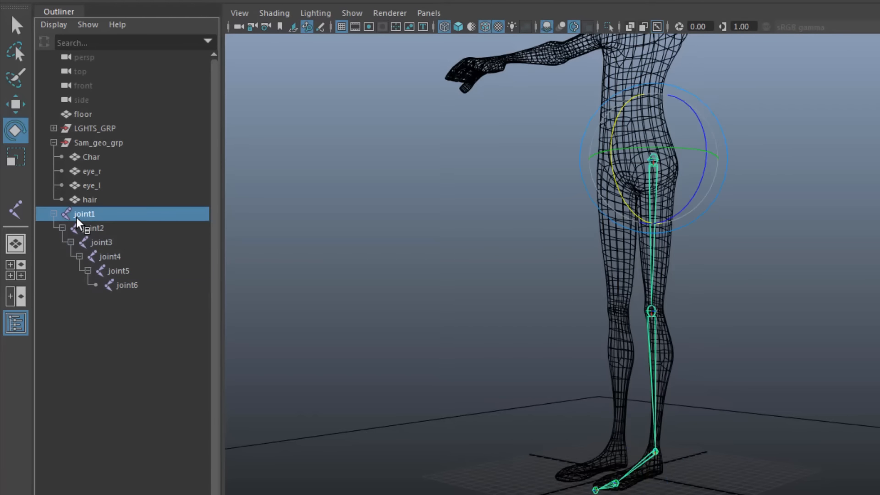
double_click(83, 215)
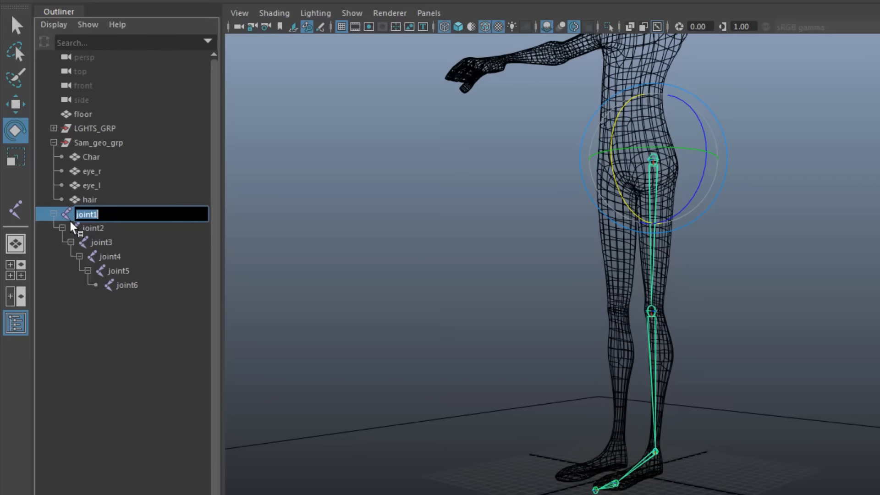
type("jnt_l_thi")
type("gh01")
key("ctrl+a")
key("ctrl+c")
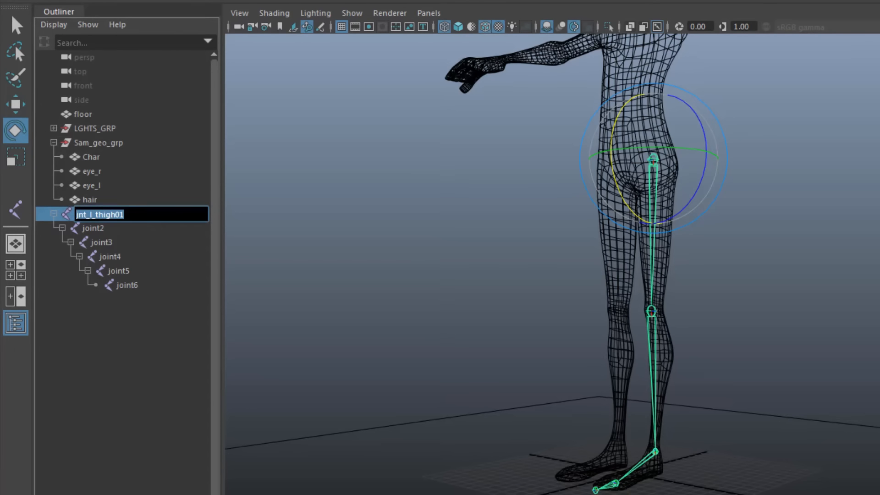
key("Return")
Step: Rename the knee joint jnt_l_shin01, reusing the copied thigh name
left_click(95, 230)
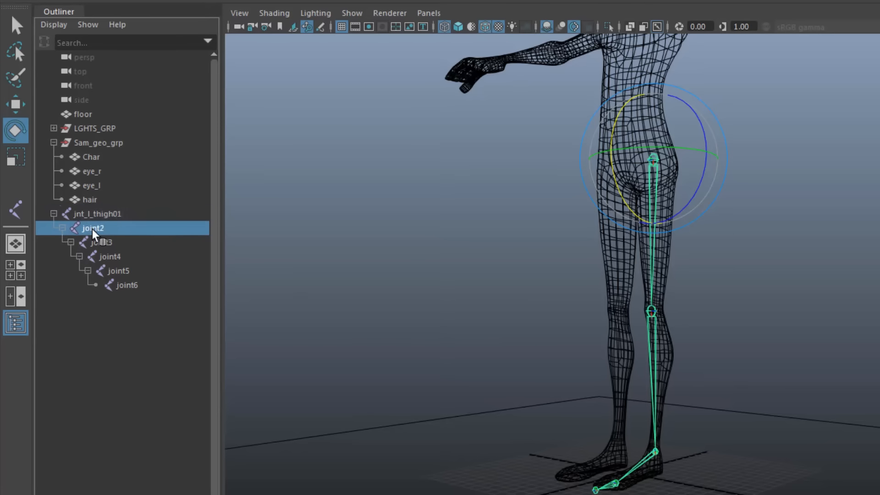
double_click(95, 229)
key("ctrl+v")
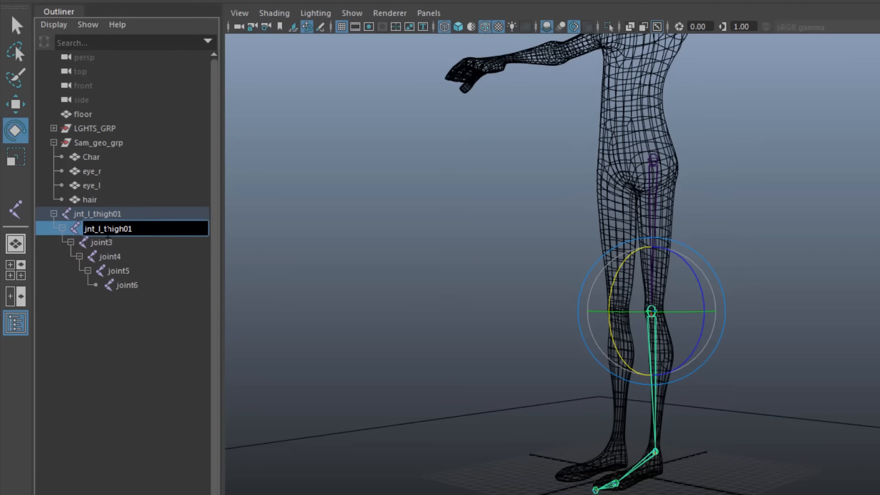
left_click_drag(105, 230, 124, 229)
type("shin")
Step: Hide the viewport grid and inspect the two overlapping ankle joints, joint3 and joint4, by selecting each
left_click(94, 243)
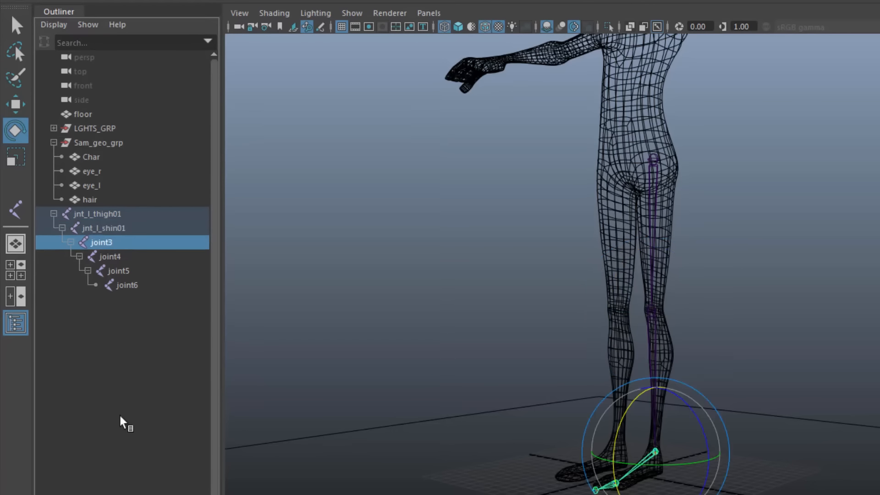
middle_click_drag(524, 449, 481, 101, "alt")
right_click_drag(481, 101, 875, 390, "alt")
left_click_drag(703, 362, 665, 474, "alt")
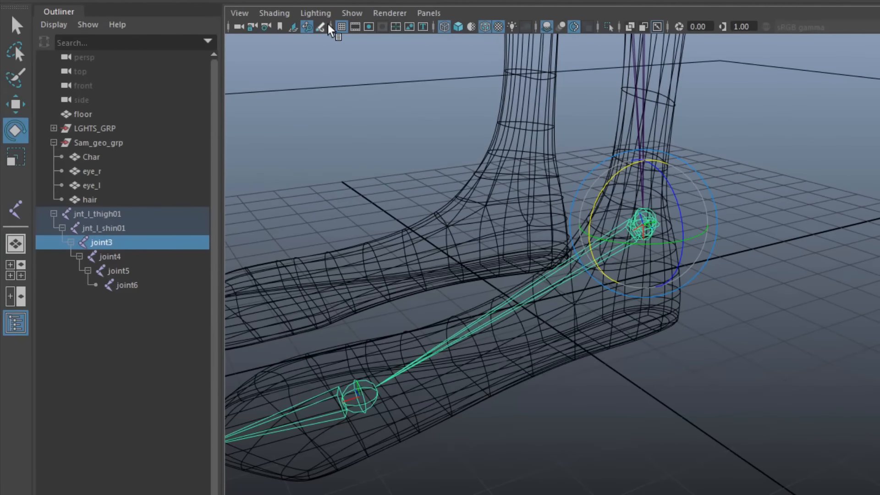
left_click(344, 28)
middle_click_drag(617, 227, 618, 303, "alt")
right_click_drag(618, 305, 806, 276, "alt")
key("q")
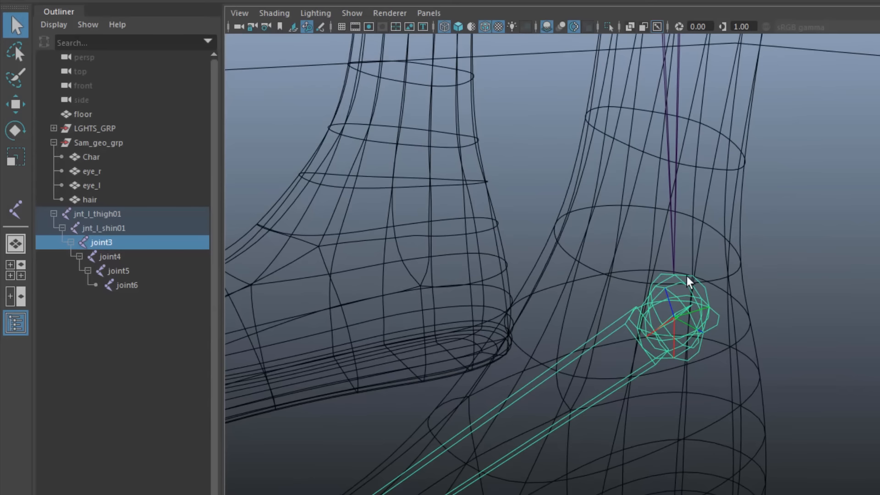
left_click(678, 300)
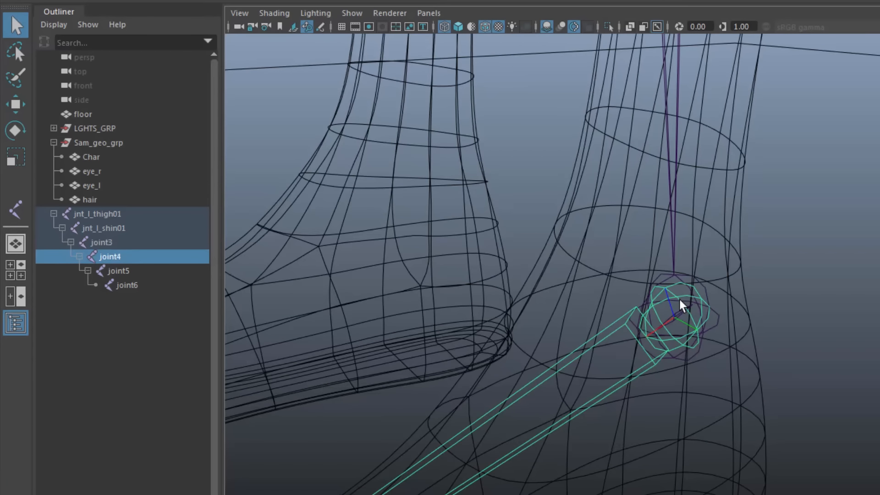
left_click(684, 280)
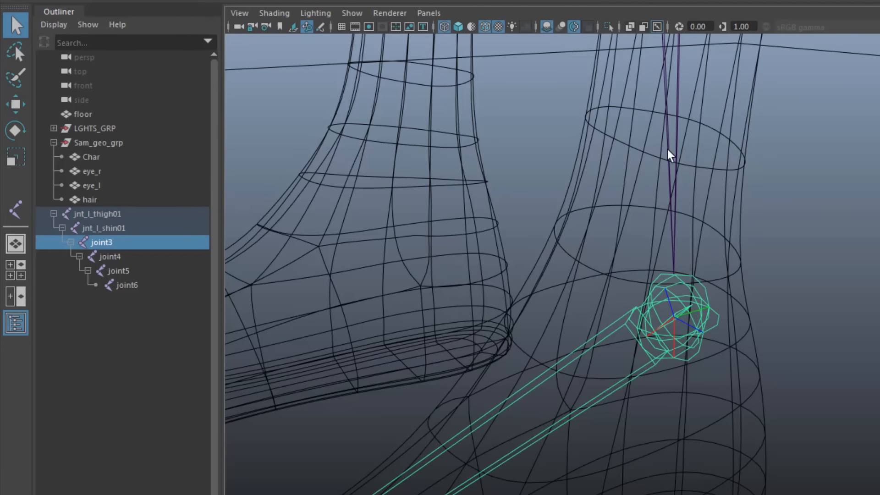
Step: Rename joint3, the end joint of the shin, jnt_end_l_ankle01 and copy the name for reuse
double_click(111, 244)
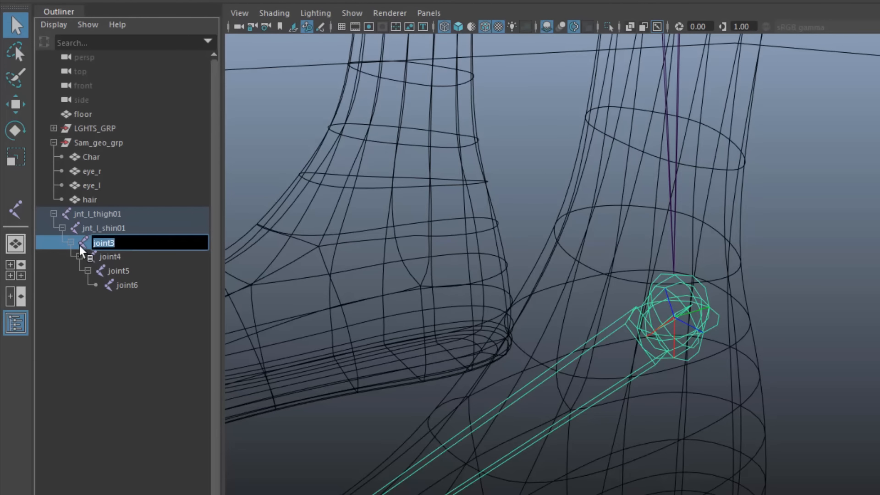
type("jnt_l_thigh01")
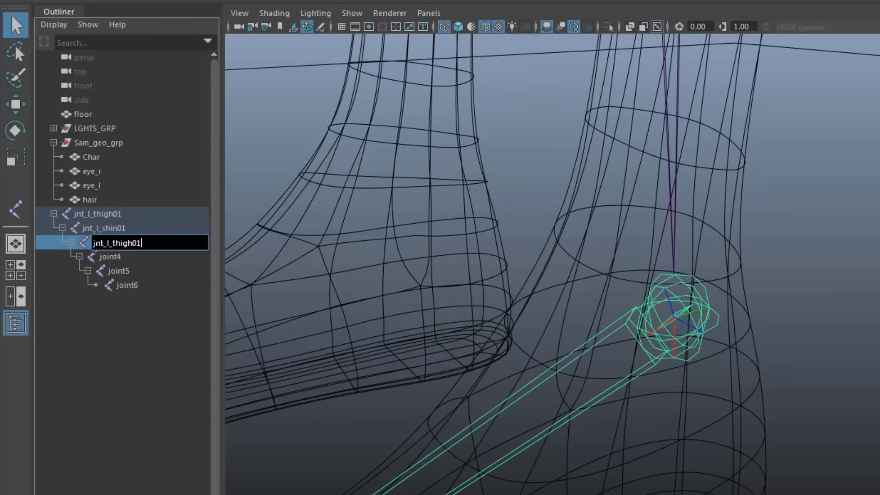
type("end_")
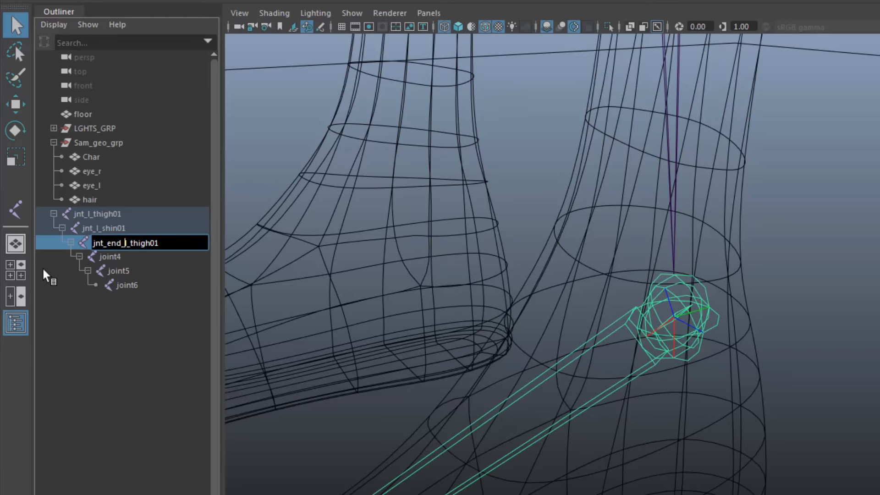
left_click_drag(132, 243, 150, 244)
type("ankle")
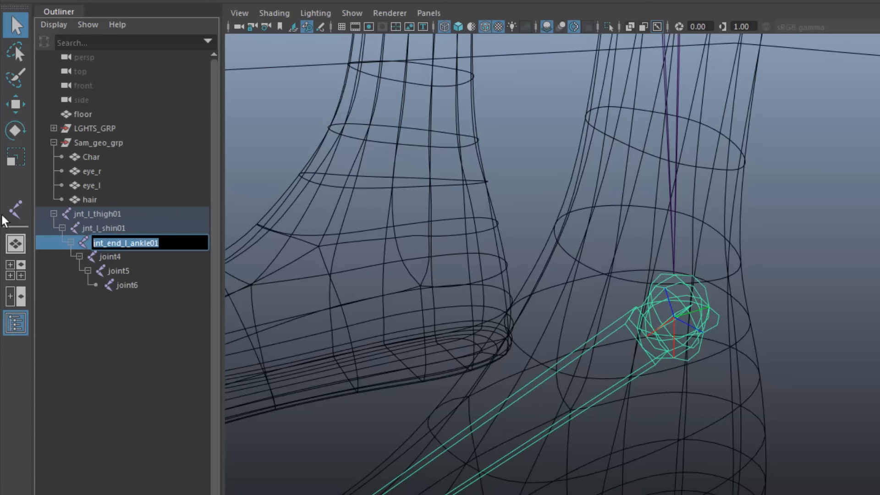
Step: Rename joint4, the ankle joint that starts the foot chain, jnt_l_ankle01, reusing the copied name
double_click(110, 257)
type("jnt_end_l_ankle01")
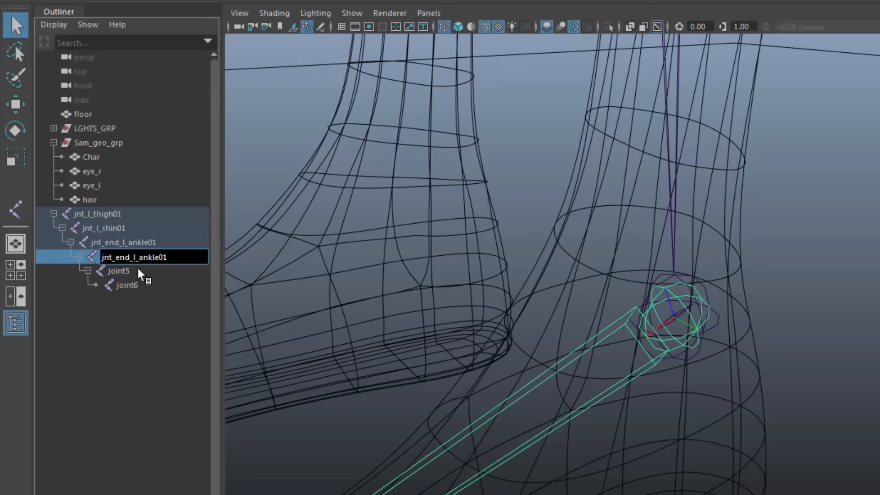
double_click(117, 258)
key("BackSpace")
key("BackSpace")
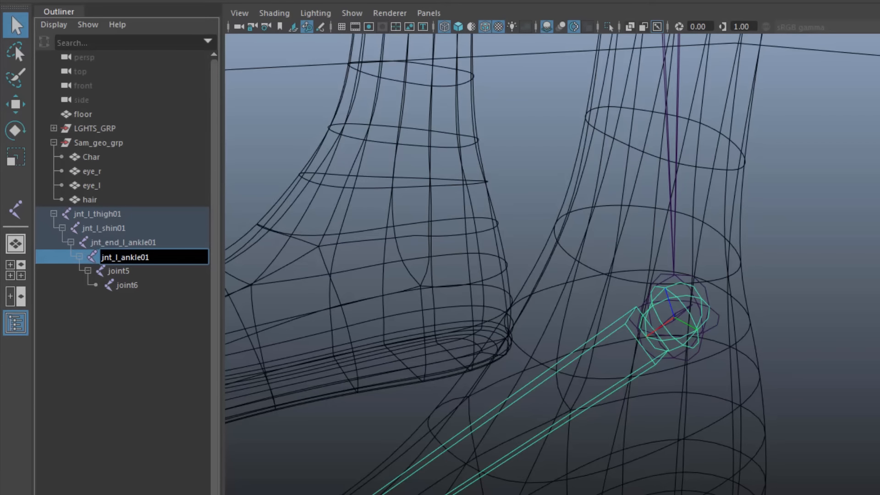
Step: Rename the ball joint of the foot, joint5, jnt_l_foot01, reusing the copied ankle name
middle_click_drag(337, 316, 504, 199, "alt")
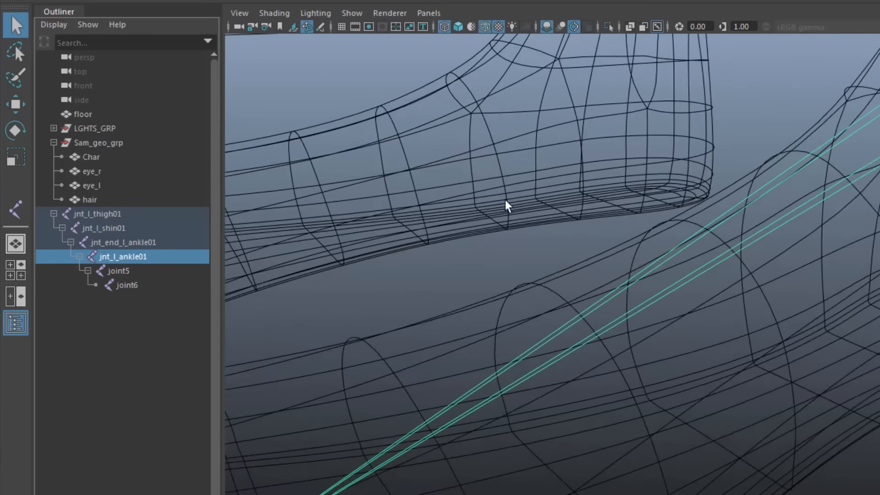
middle_click_drag(385, 310, 573, 215, "alt")
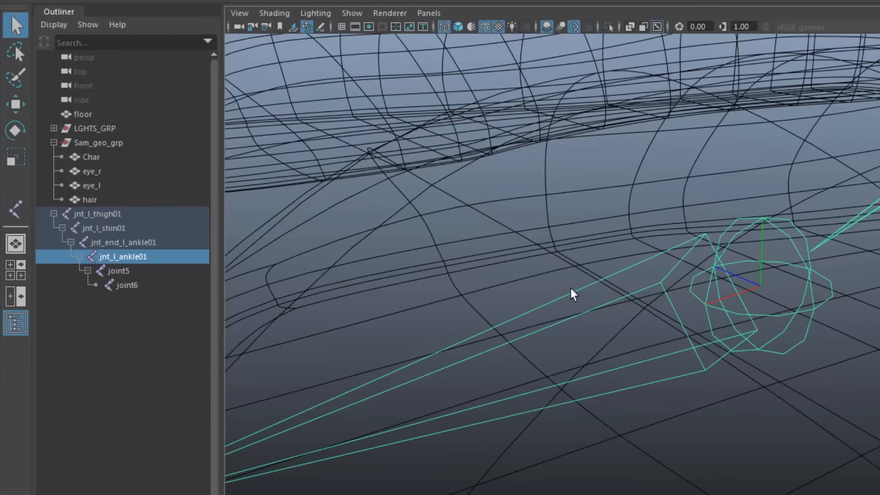
left_click(120, 271)
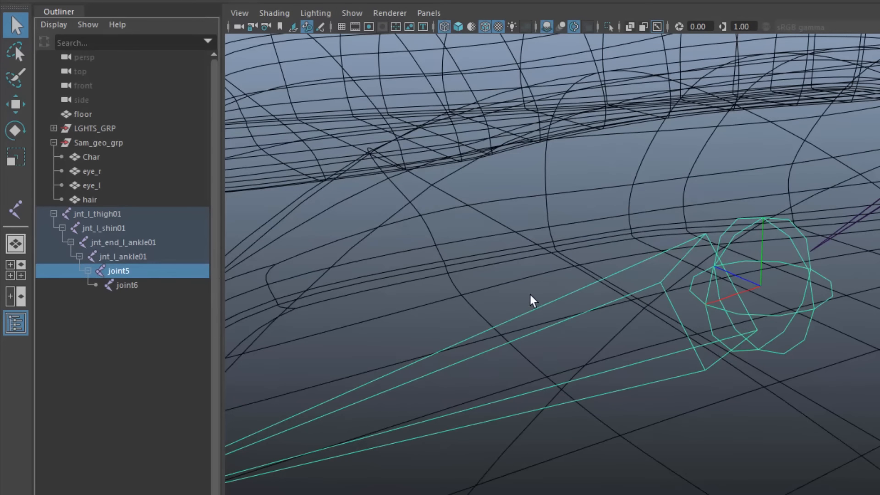
double_click(126, 272)
type("jnt_end_l_ankle01")
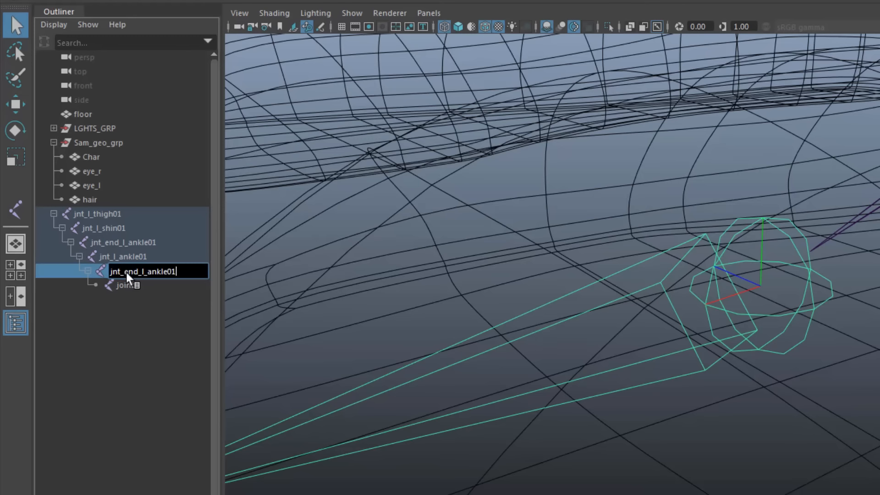
left_click_drag(123, 271, 138, 271)
key("BackSpace")
key("BackSpace")
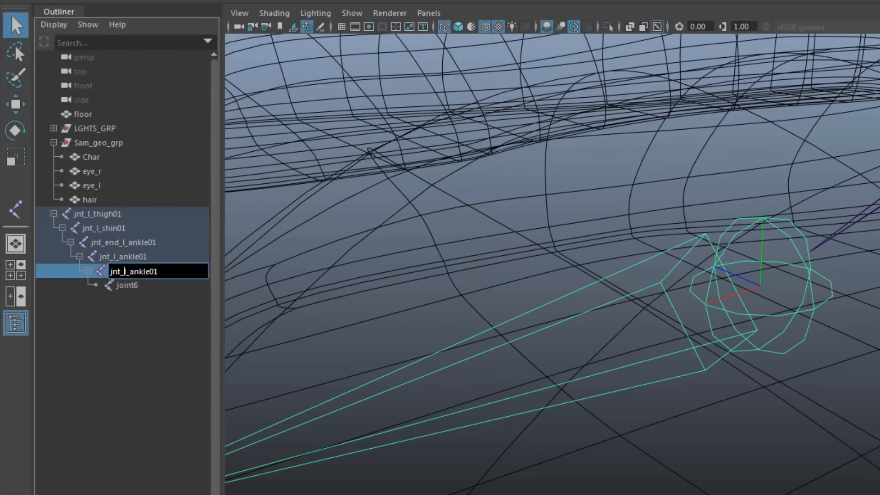
left_click_drag(129, 271, 149, 271)
type("foot")
key("Return")
Step: Rename the last joint at the toe tip, joint6, jnt_end_l_toe01, reusing the copied ankle name
key("f")
middle_click_drag(456, 257, 415, 285, "alt")
right_click_drag(544, 293, 510, 297, "alt")
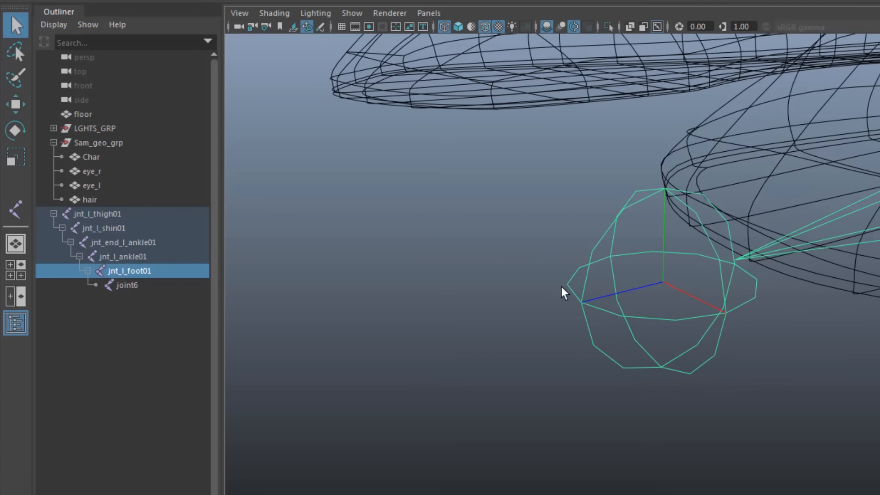
left_click(570, 286)
double_click(128, 285)
type("jnt_end_l_ankle01")
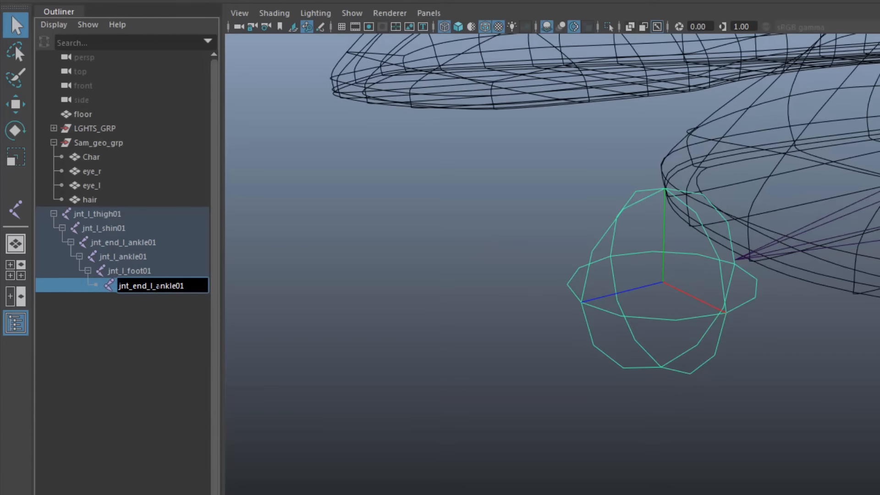
left_click_drag(156, 285, 175, 285)
type("toe")
key("Return")
Step: Create a rotate-plane IK handle from jnt_l_thigh01 to jnt_end_l_ankle01 and close the tool settings
scroll(387, 376, "down", 5)
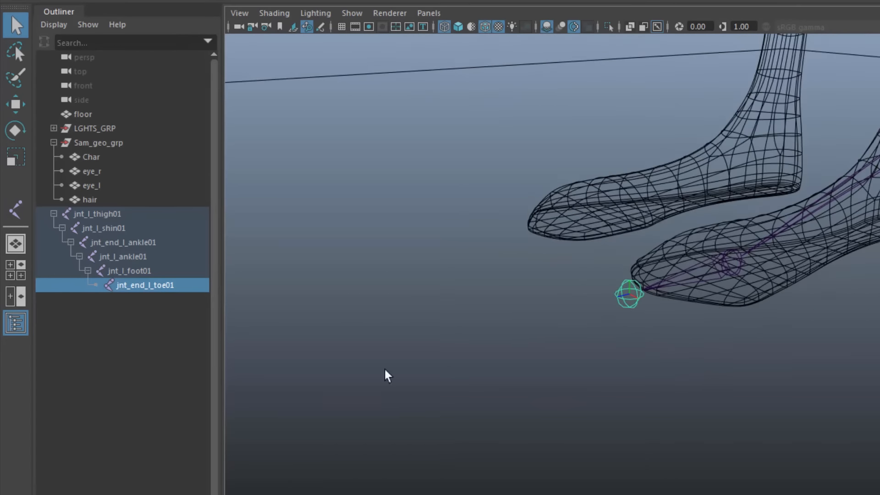
middle_click_drag(672, 347, 573, 454, "alt")
right_click_drag(773, 355, 574, 380, "alt")
left_click_drag(574, 381, 588, 349, "alt")
middle_click_drag(601, 356, 595, 435, "alt")
right_click_drag(669, 398, 615, 461, "alt")
left_click(636, 87)
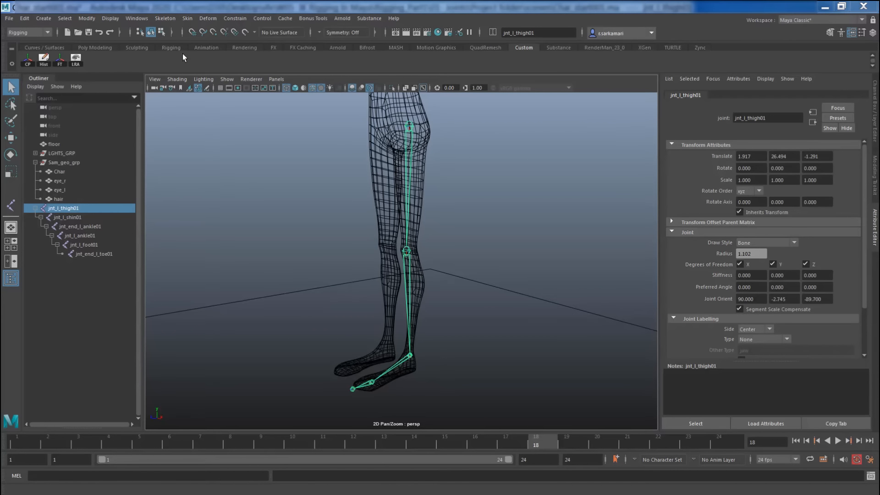
left_click(166, 19)
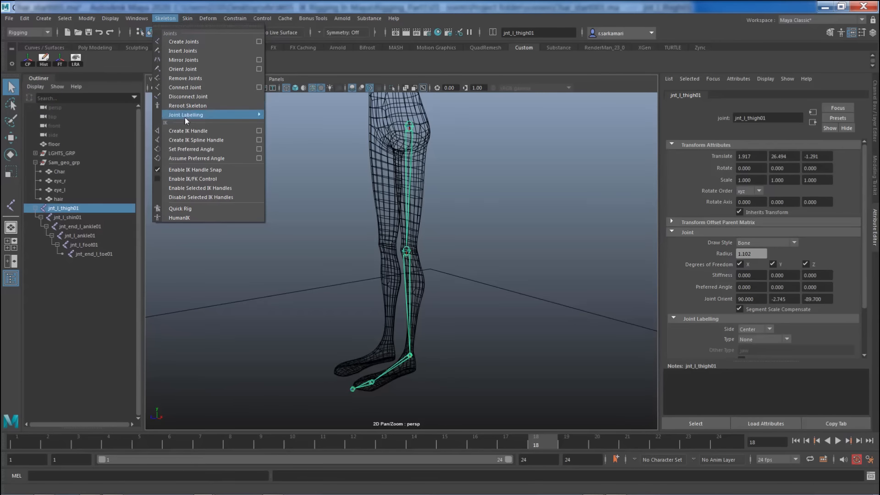
left_click(259, 131)
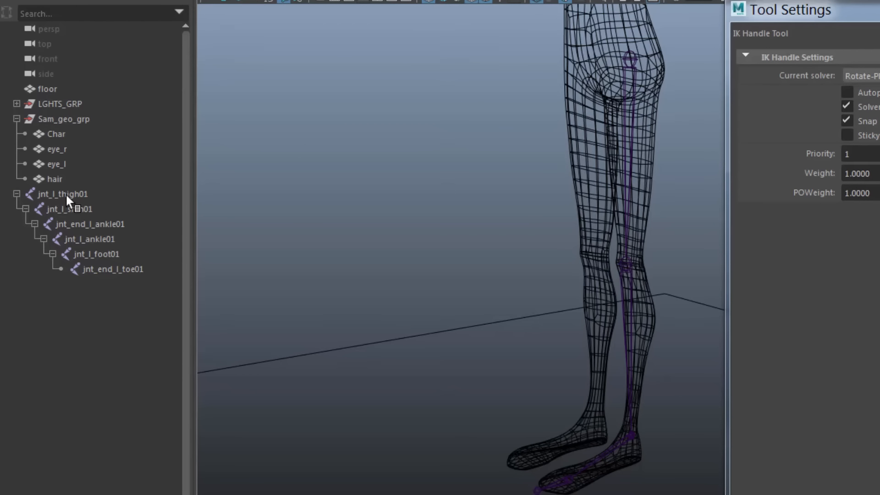
left_click(65, 194)
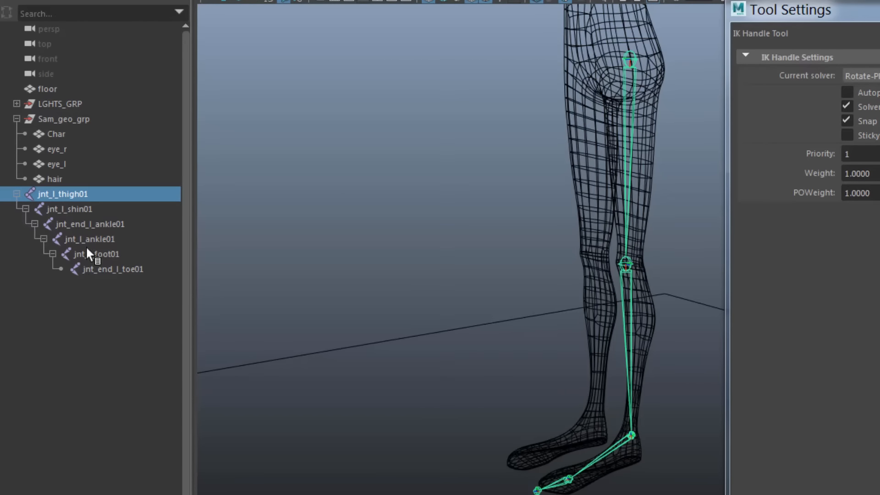
left_click(98, 224)
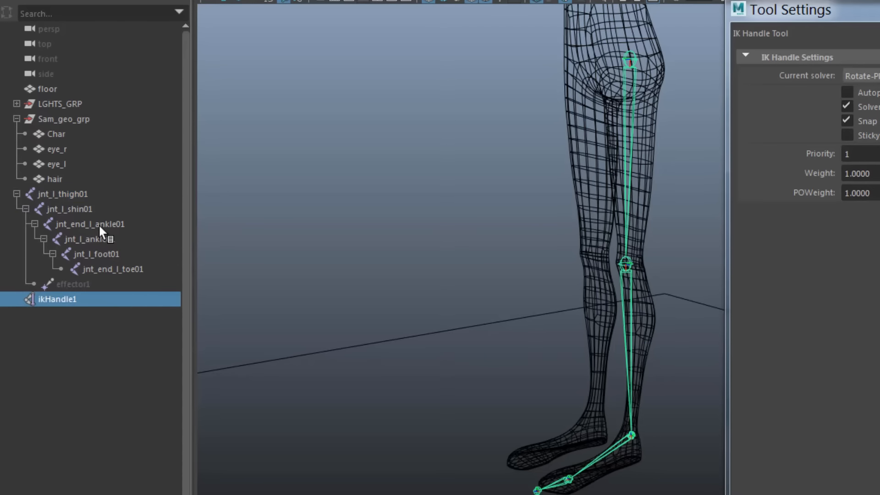
key("q")
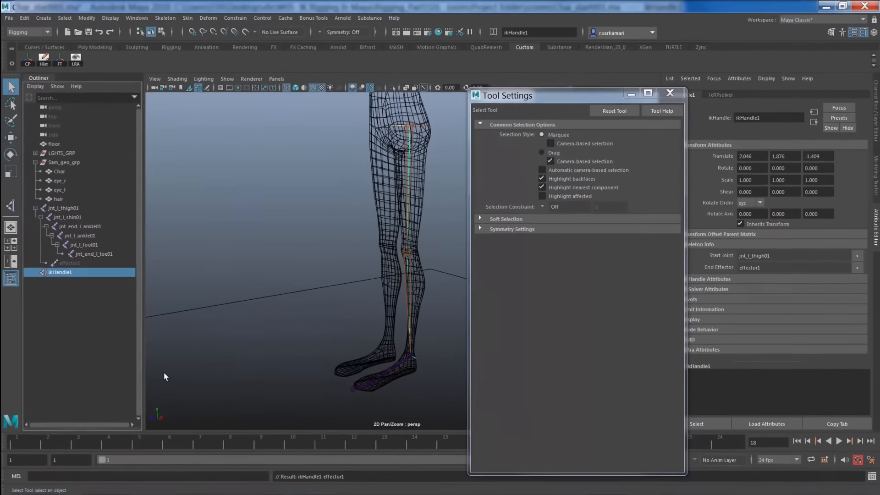
left_click(668, 93)
Step: Set the IK handle display size to 2.96
left_click(89, 19)
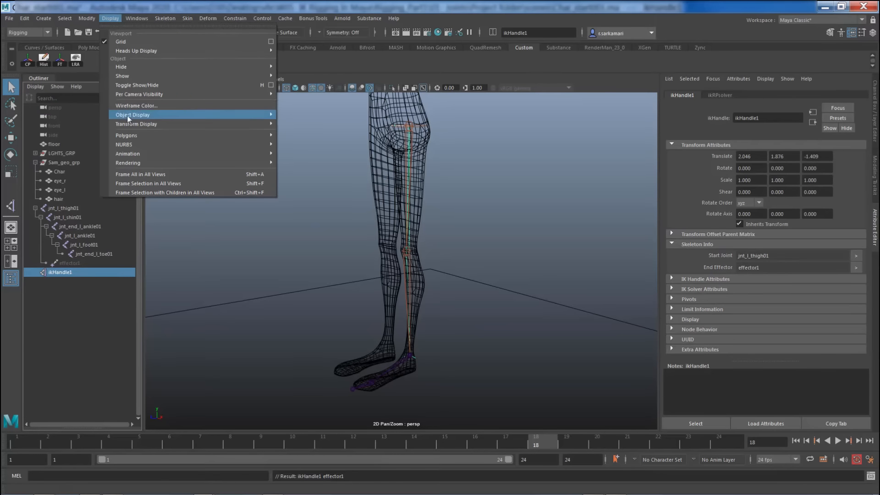
mouse_move(128, 123)
mouse_move(131, 152)
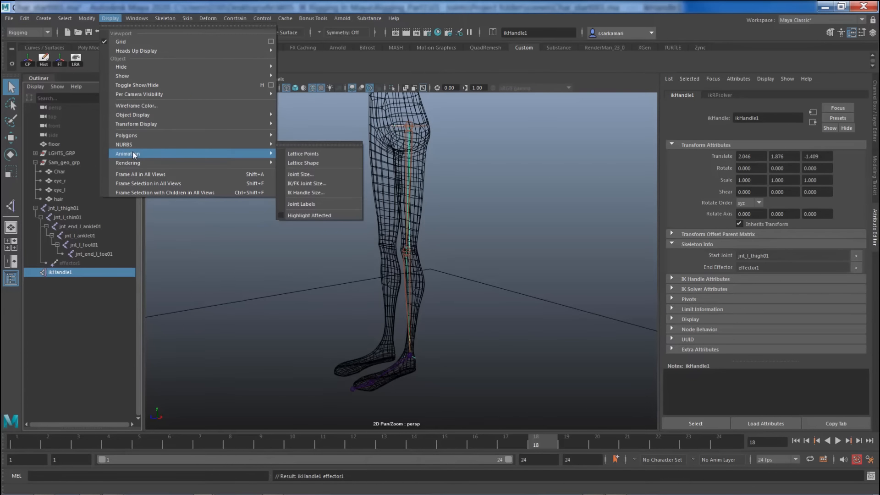
left_click(297, 145)
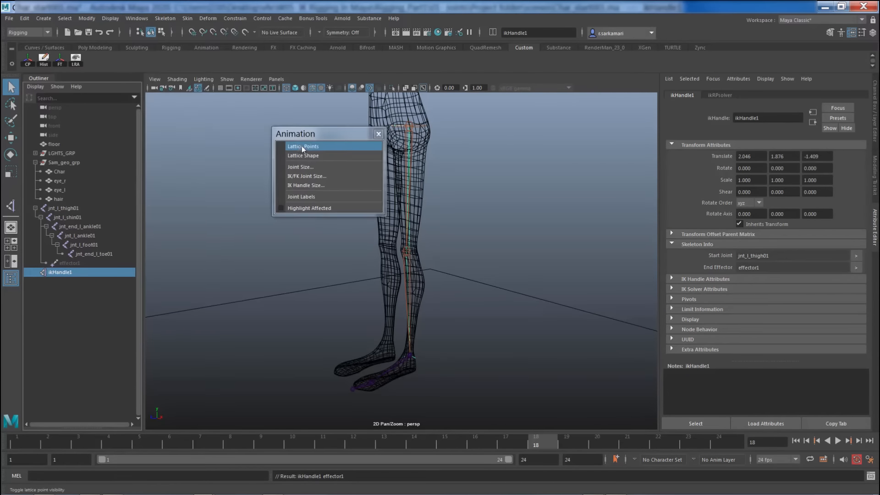
left_click_drag(300, 136, 201, 206)
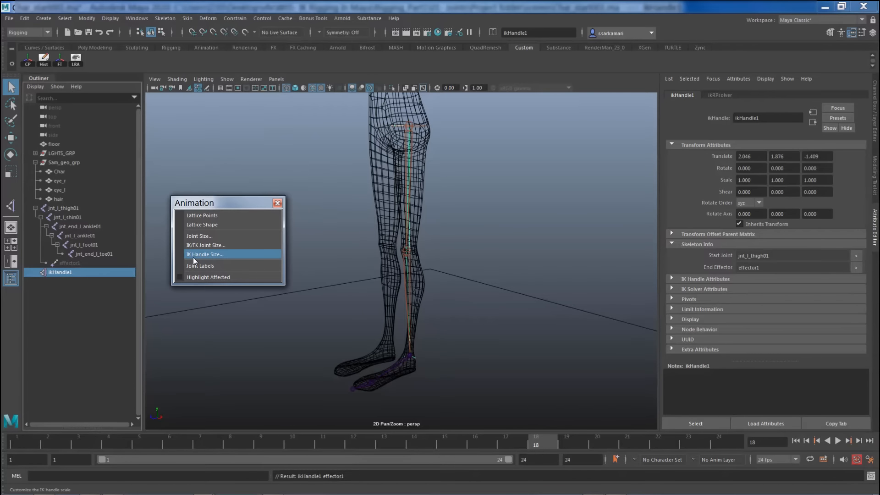
left_click(193, 255)
left_click_drag(339, 173, 211, 300)
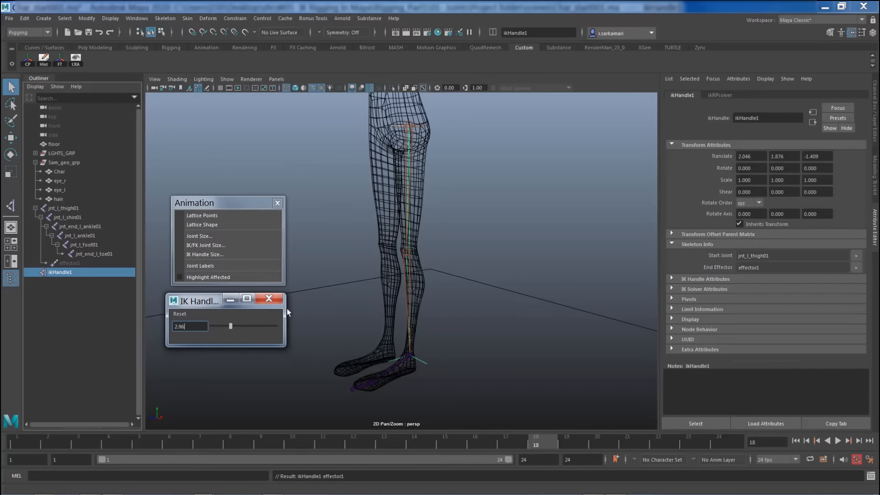
left_click(268, 299)
left_click(277, 203)
Step: Test the leg's IK handle by moving it about 12 units up and 4 units forward, and undo the move
left_click(11, 137)
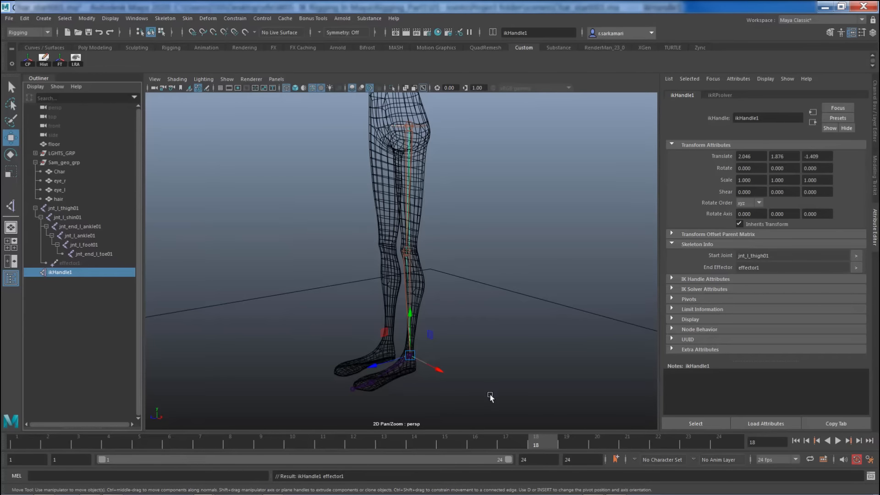
left_click_drag(528, 387, 501, 378, "alt")
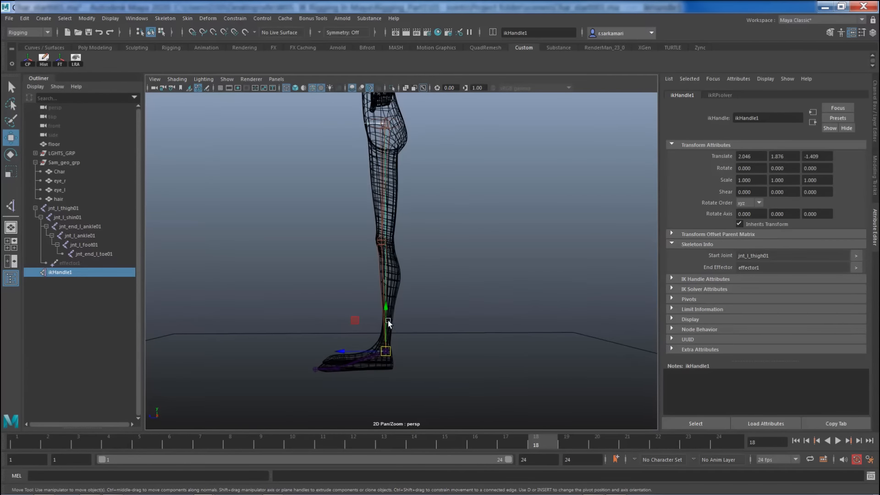
left_click_drag(385, 317, 367, 247)
key("ctrl+z")
key("ctrl+z")
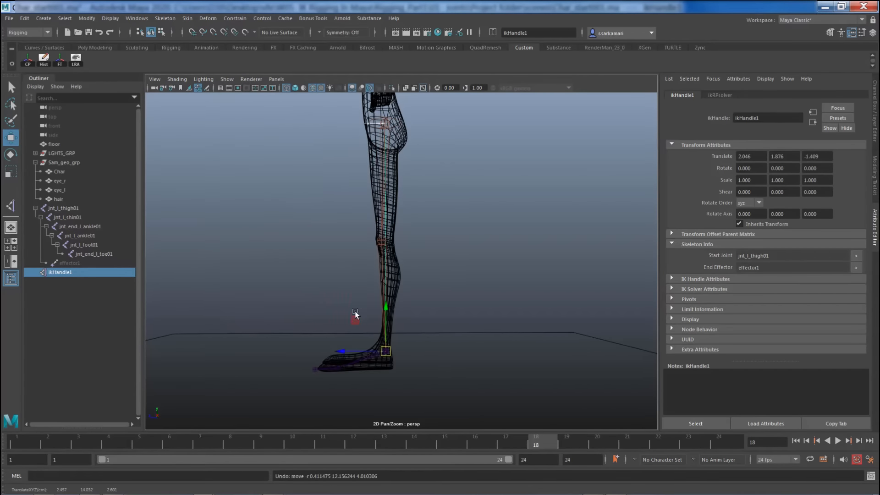
Step: Rename the left leg's IK handle, ikHandle1, rpIK_l_leg01
left_click_drag(284, 331, 270, 349, "alt")
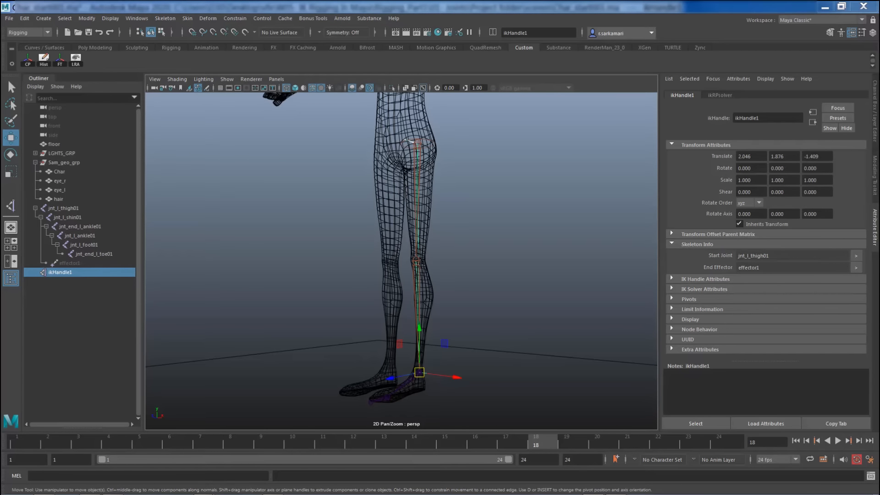
double_click(56, 274)
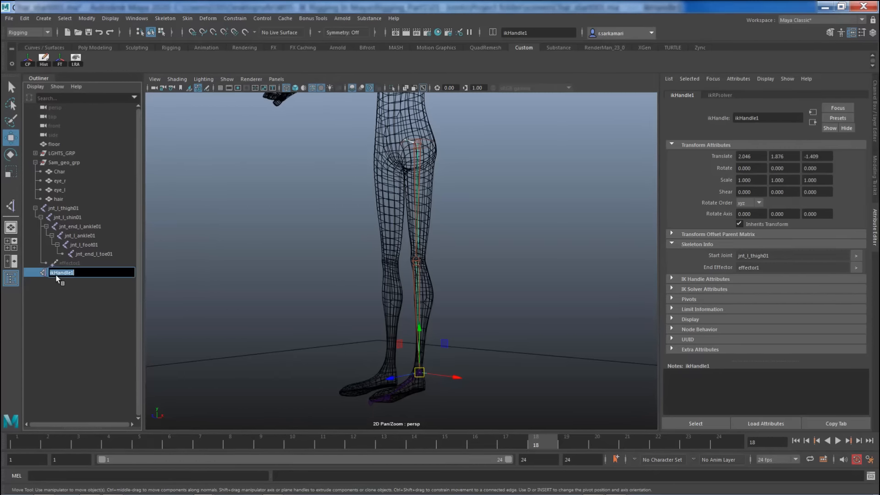
type("rpIK")
type("_l_leg01")
key("Return")
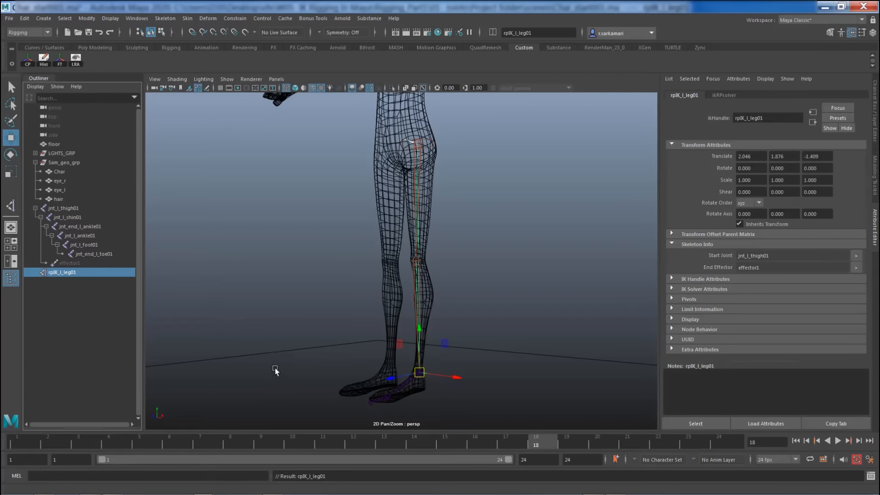
Step: Mirror the jnt_l_thigh01 joint chain across YZ with the Behavior function, replacing _l_ with _r_ in the duplicated names
left_click_drag(301, 349, 340, 335, "alt")
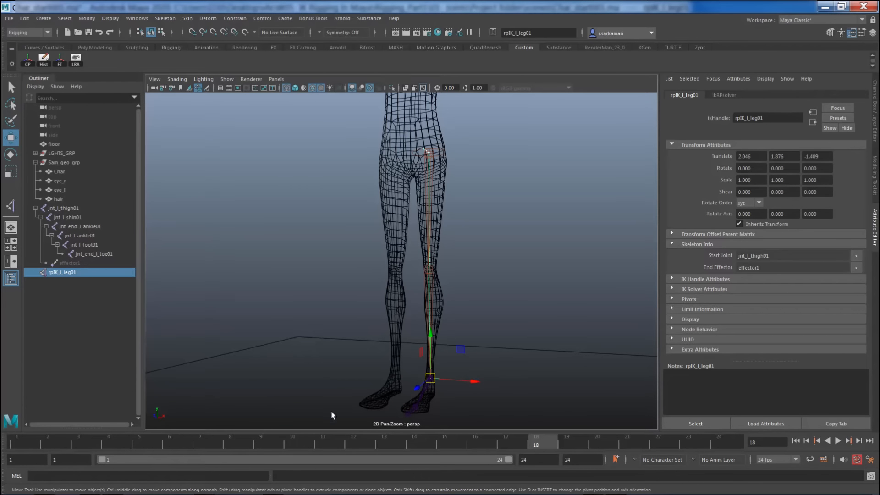
left_click(433, 160)
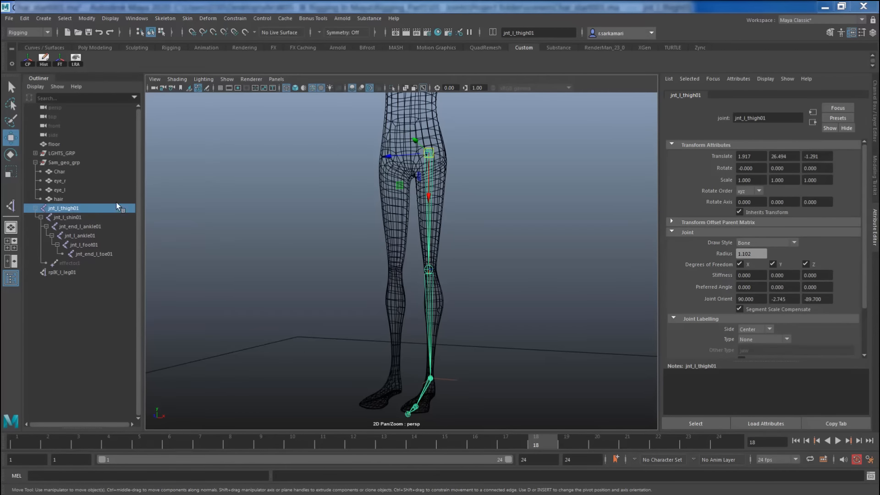
left_click(165, 18)
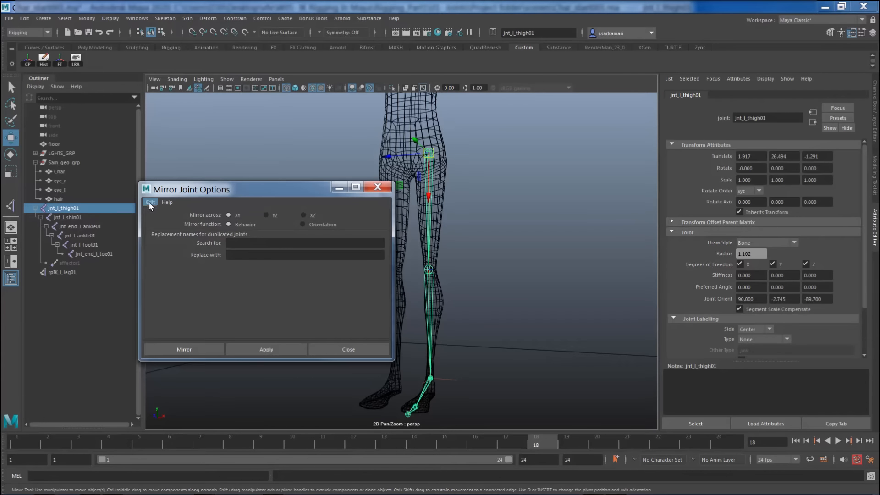
left_click(149, 203)
left_click(154, 220)
left_click_drag(241, 189, 217, 156)
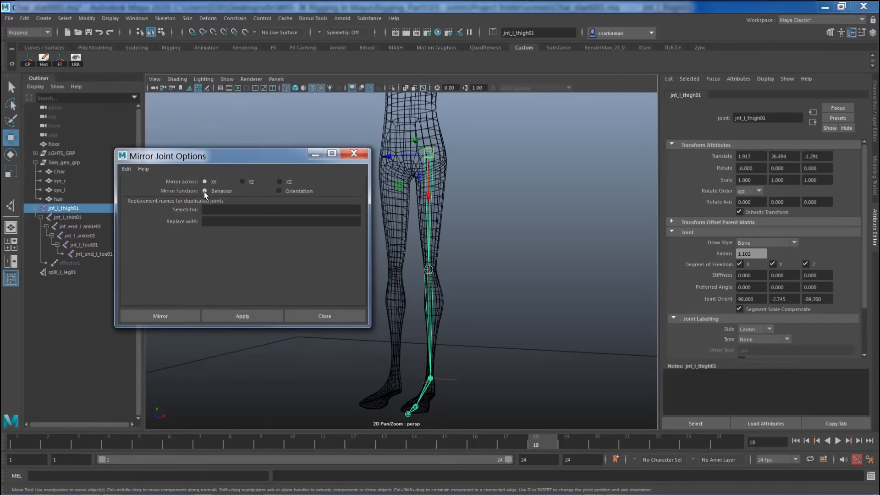
left_click(208, 209)
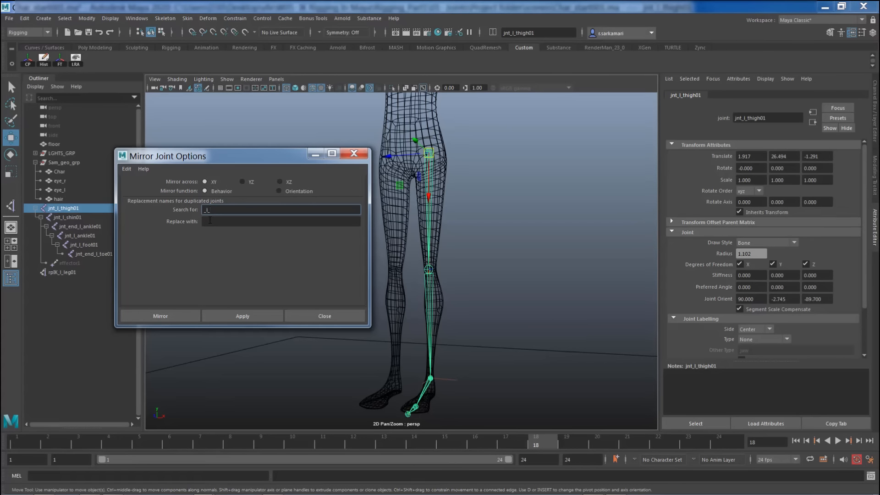
left_click(210, 221)
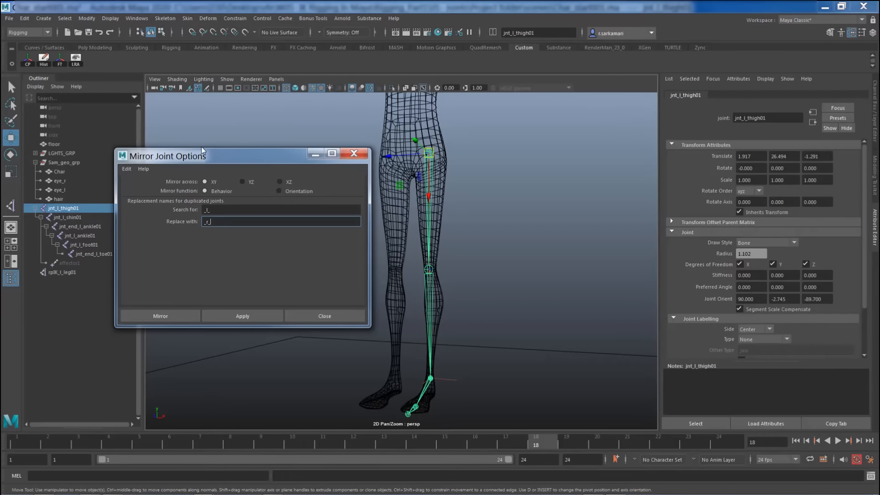
left_click_drag(202, 155, 195, 98)
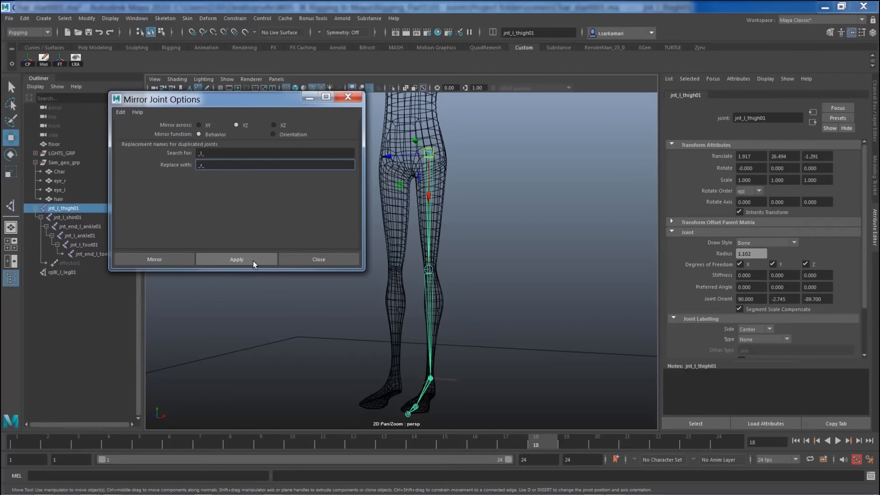
left_click(174, 259)
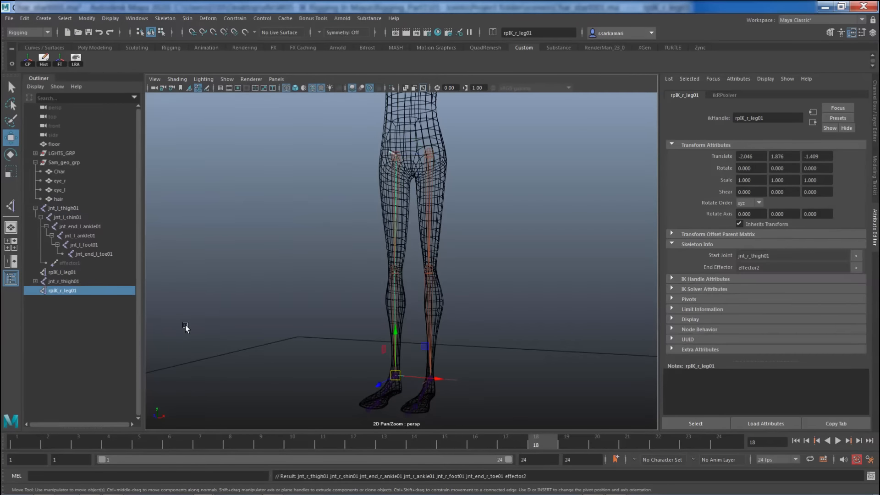
Step: Expand the mirrored jnt_r_thigh01 hierarchy down to its toe joint to examine the joint names
left_click_drag(186, 326, 318, 329, "alt")
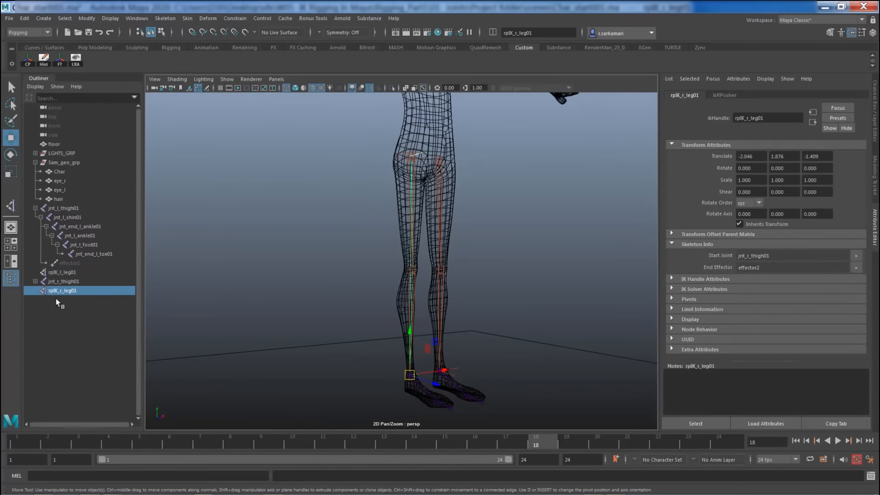
left_click(35, 282)
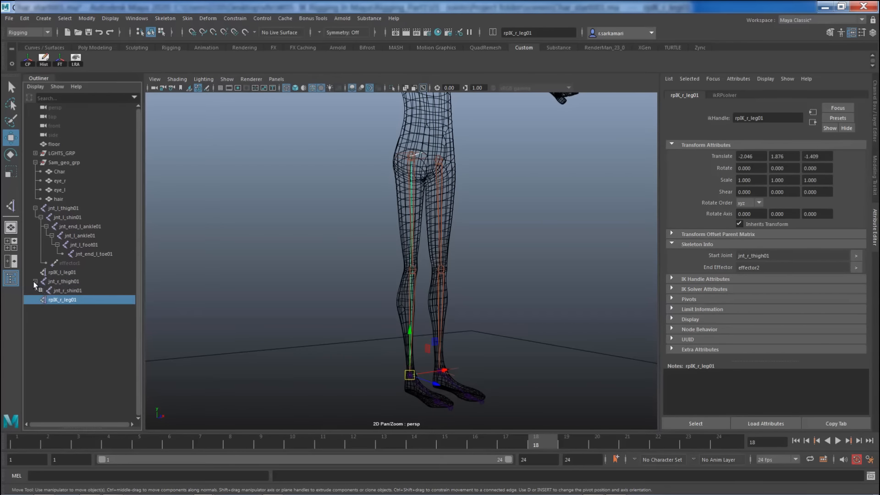
left_click(41, 291)
left_click(46, 300)
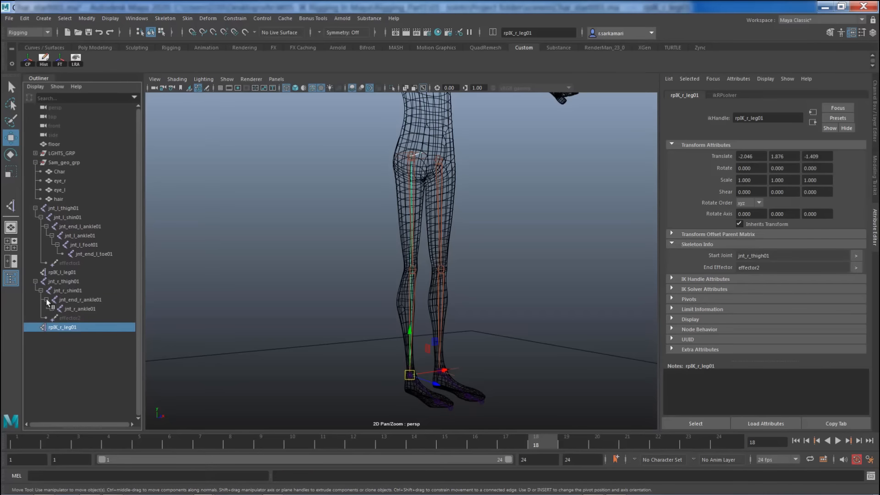
left_click(51, 309)
left_click(57, 318)
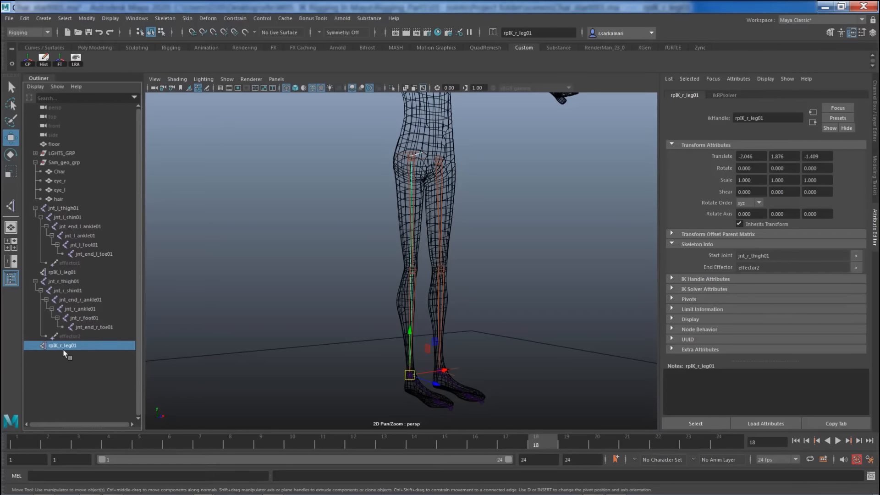
Step: Re-enter the right leg's IK handle name as rpIK_r_leg01, adapting the name copied from the left handle
double_click(64, 273)
key("ctrl+c")
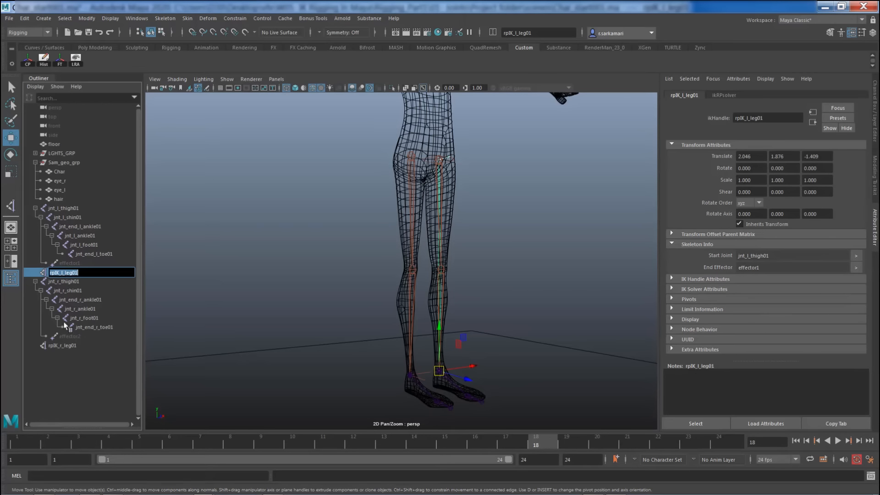
double_click(65, 346)
key("ctrl+v")
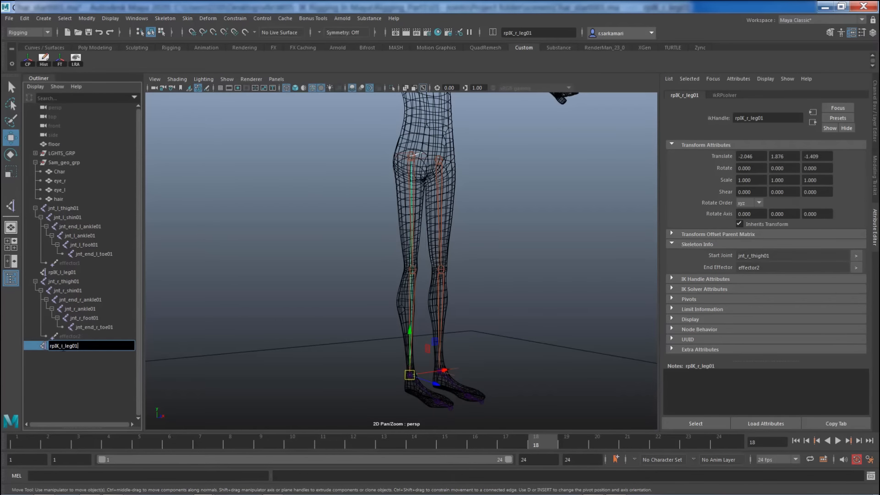
left_click(64, 347)
key("BackSpace")
type("r")
key("Return")
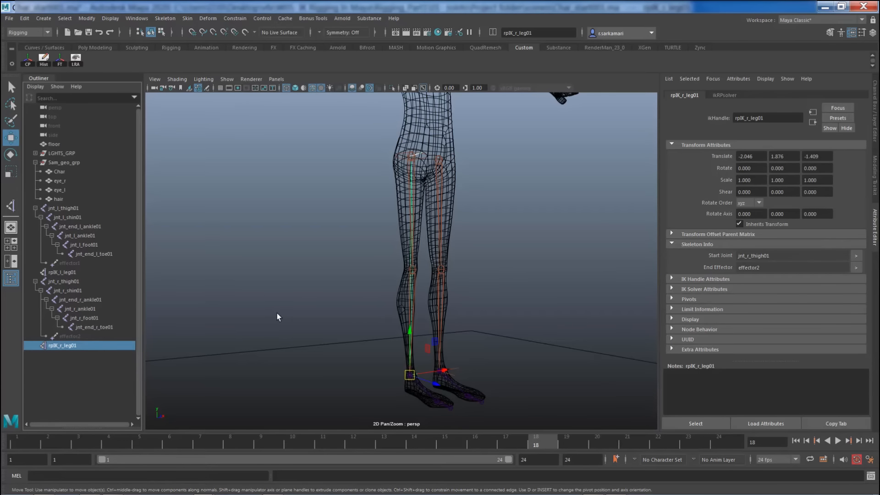
Step: Test the right leg's IK handle by lifting it at the heel, and undo the move
left_click_drag(310, 342, 346, 341, "alt")
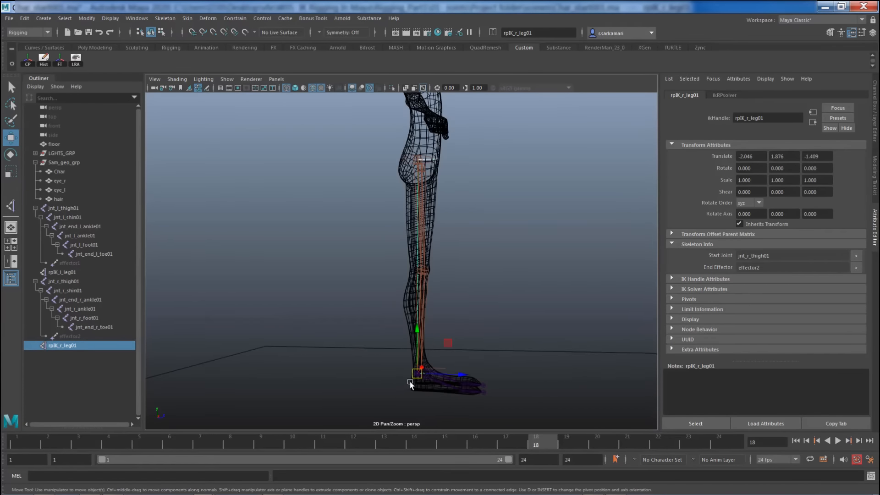
left_click_drag(410, 384, 400, 304)
key("ctrl+z")
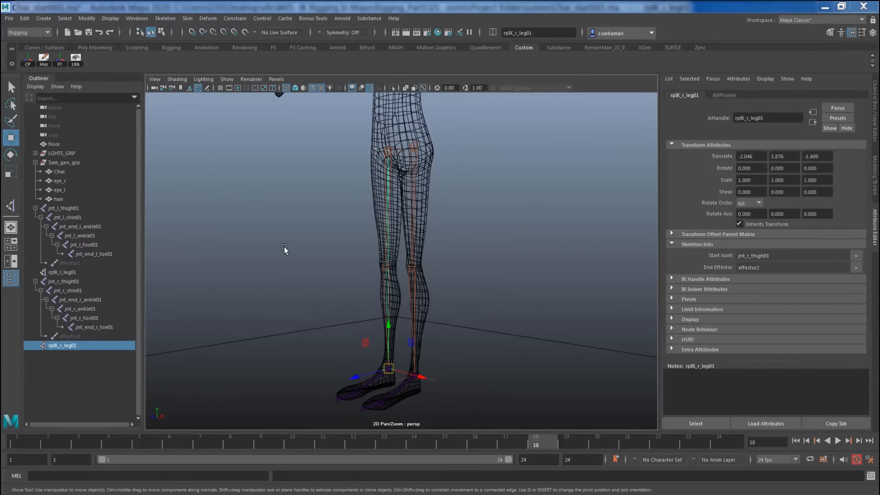
Step: Collapse both thigh hierarchies, group rpIK_l_leg01 and rpIK_r_leg01, and name the group IK01
left_click(35, 208)
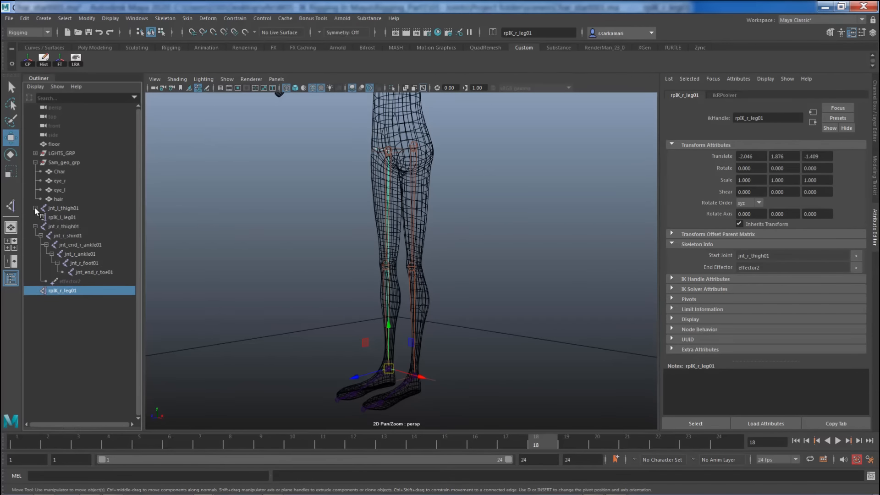
left_click(35, 226)
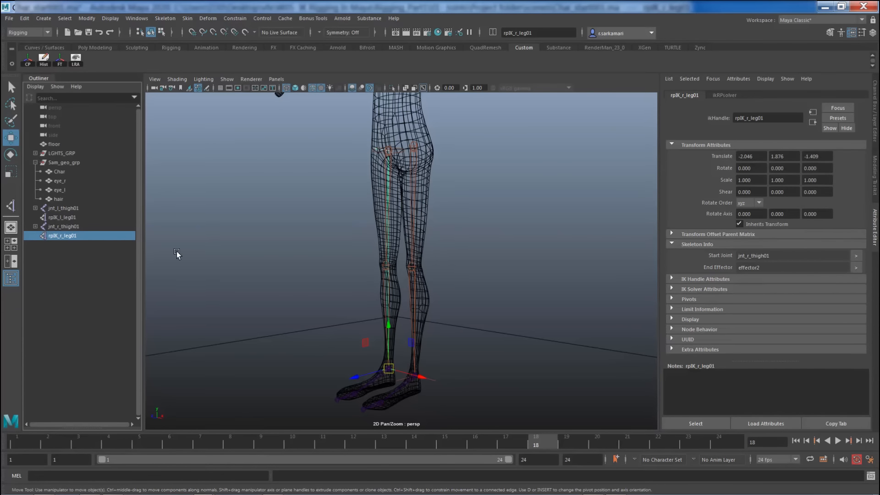
left_click(62, 218, "ctrl")
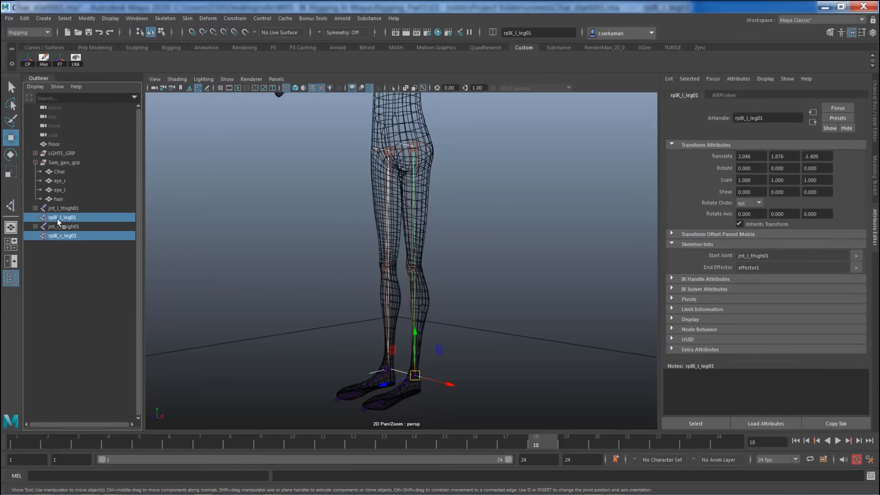
key("ctrl+g")
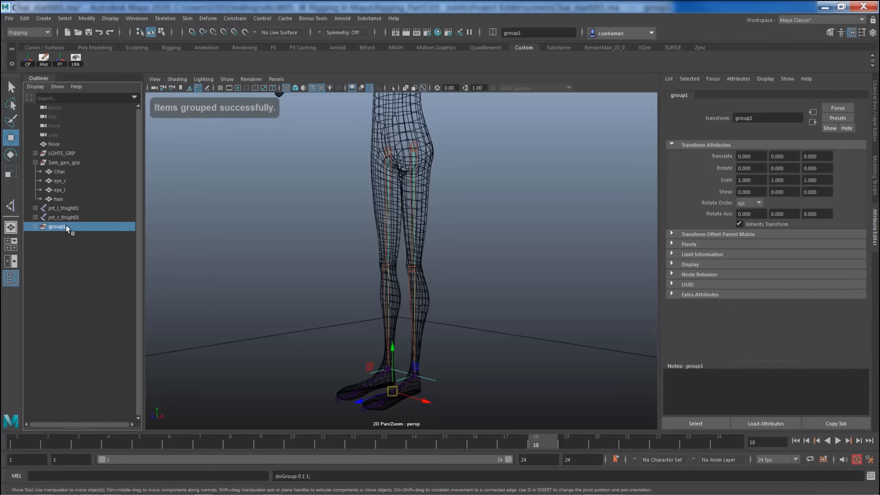
double_click(57, 227)
type("I")
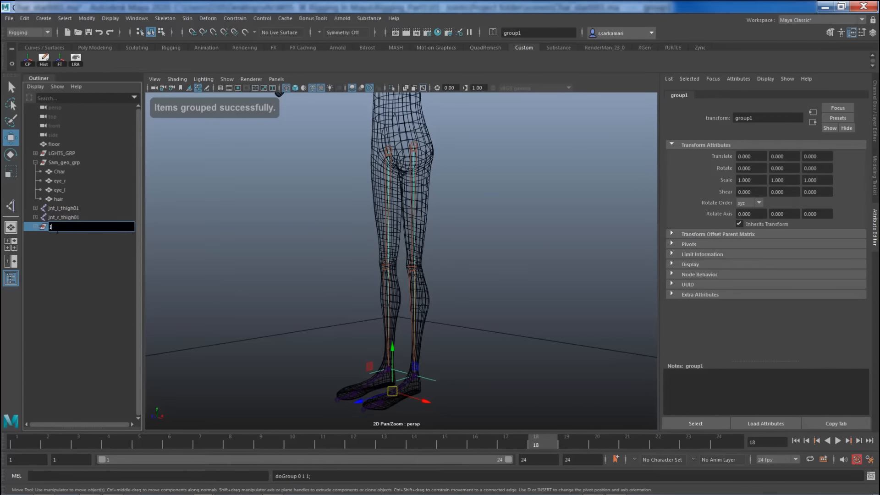
type("K01")
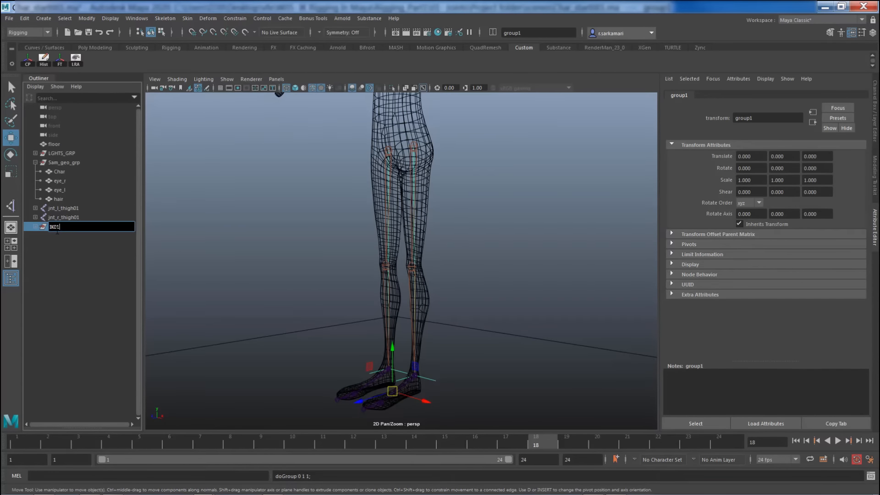
key("Return")
Step: Lock and hide all translate, rotate and scale channels of the IK01 group
left_click(876, 102)
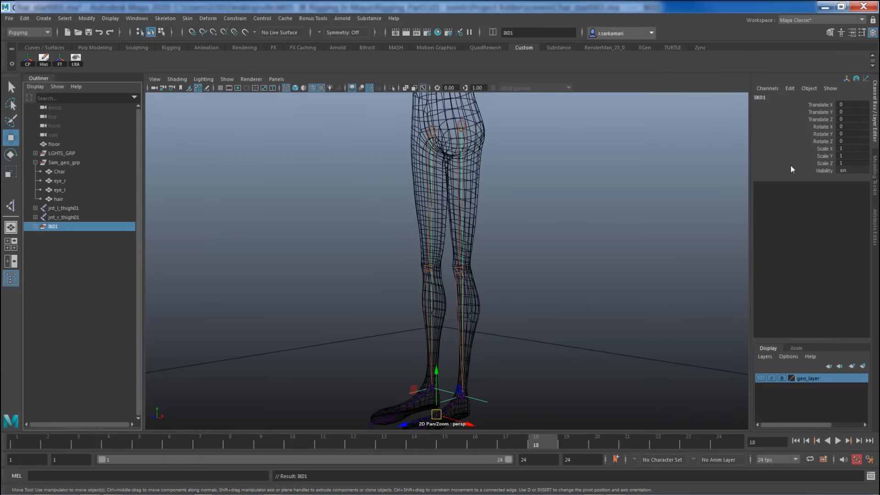
left_click_drag(822, 105, 828, 165)
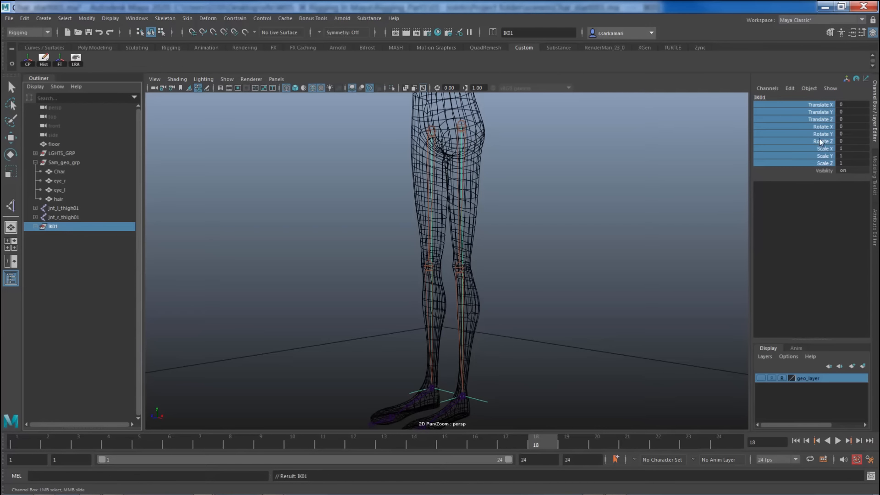
right_click(810, 107)
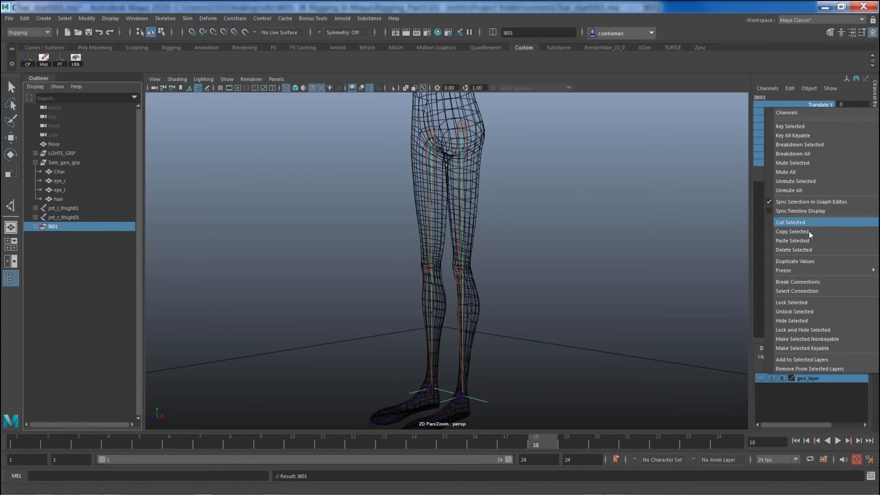
left_click(801, 329)
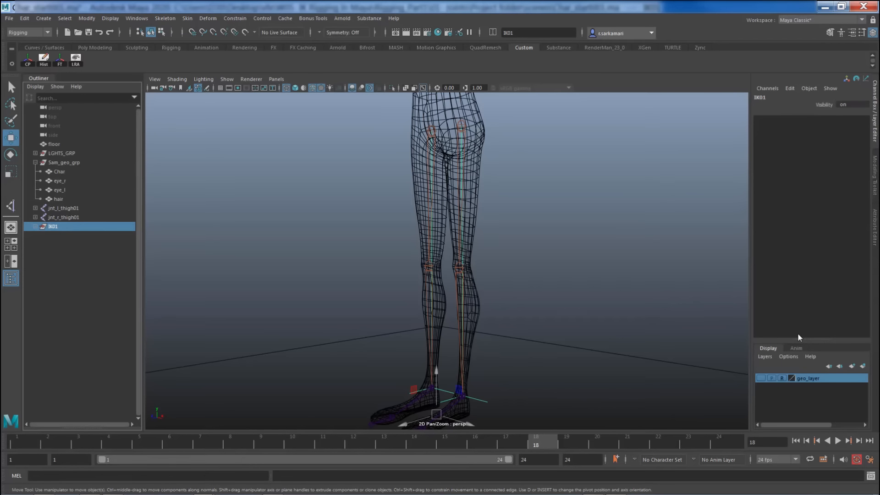
Step: Group the jnt_l_thigh01 and jnt_r_thigh01 joint chains and name the group SKELETON01
left_click(63, 210, "shift")
left_click(62, 216)
left_click(62, 210, "shift")
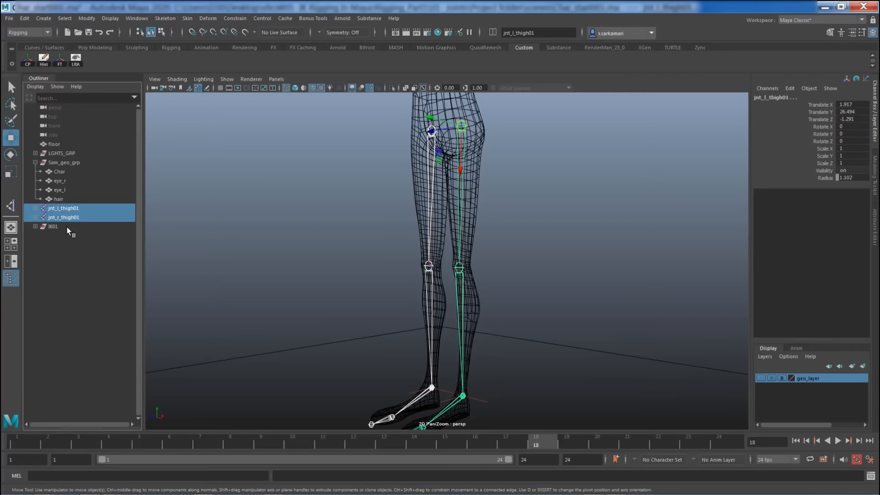
key("ctrl+g")
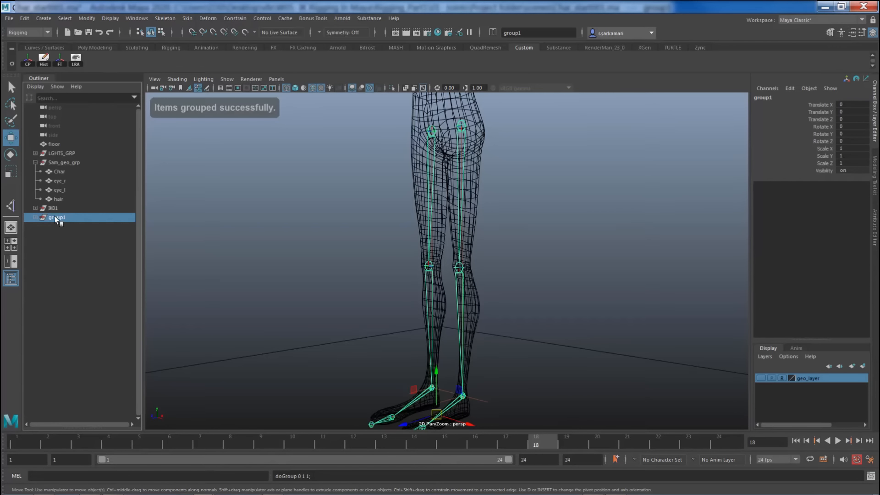
double_click(57, 218)
type("S")
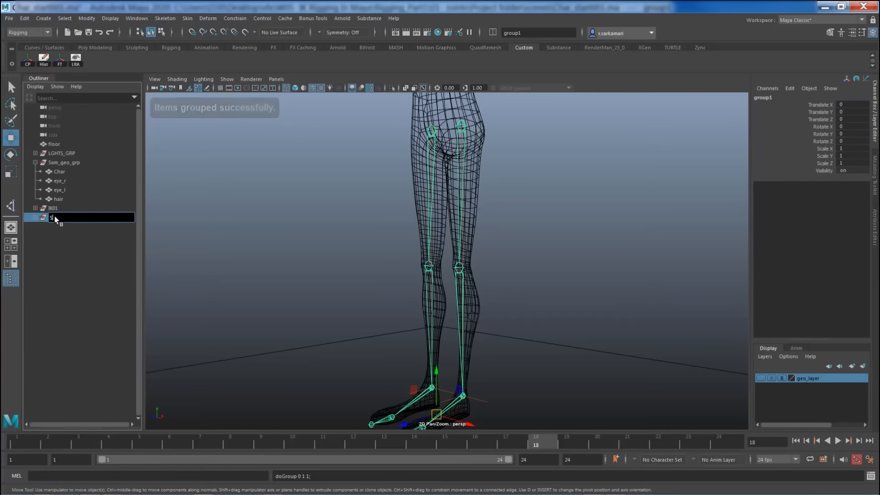
type("KELETON01")
key("Return")
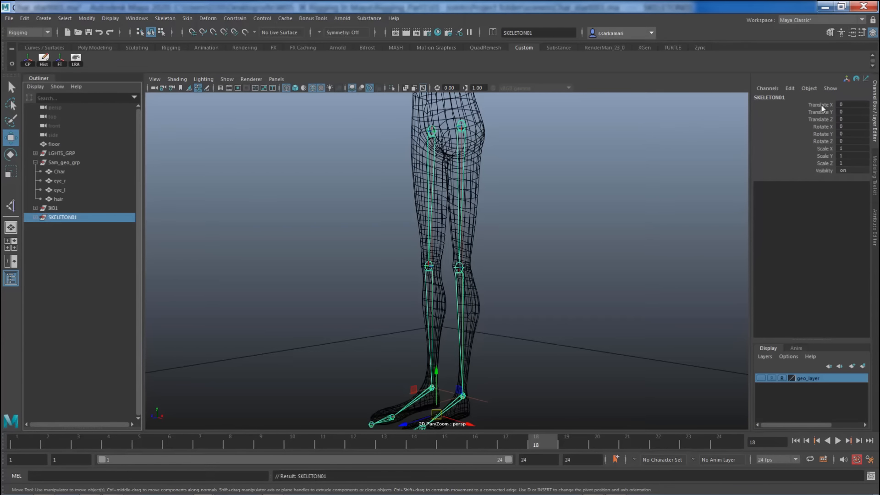
Step: Lock and hide all translate, rotate and scale channels of the SKELETON01 group
left_click_drag(822, 106, 821, 163)
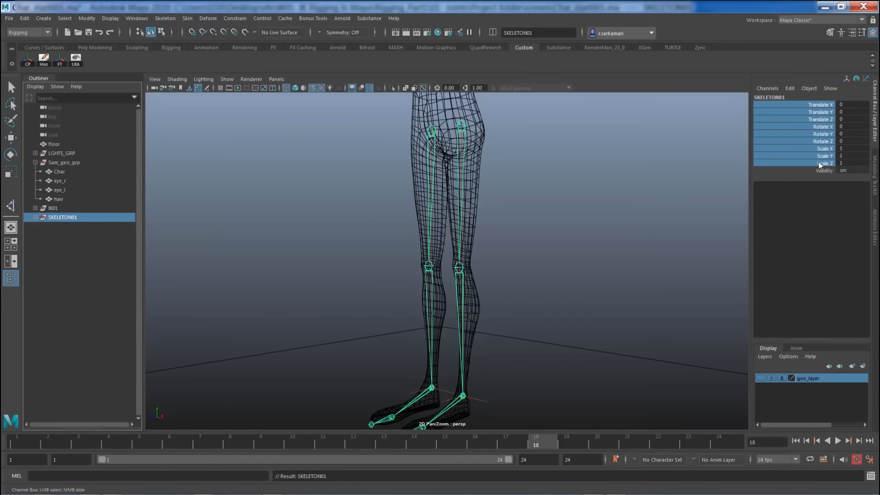
right_click(802, 129)
left_click(821, 352)
key("w")
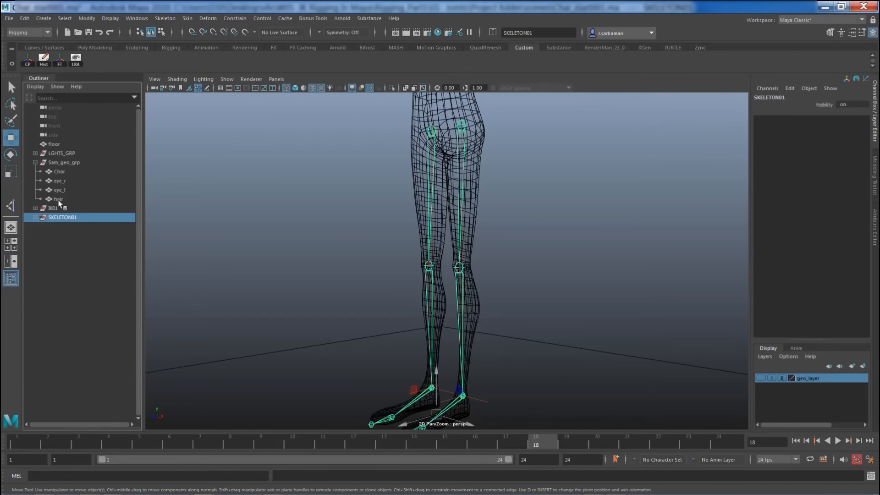
Step: Examine the character's torso, hips and leg joints from the front
scroll(326, 256, "down", 5)
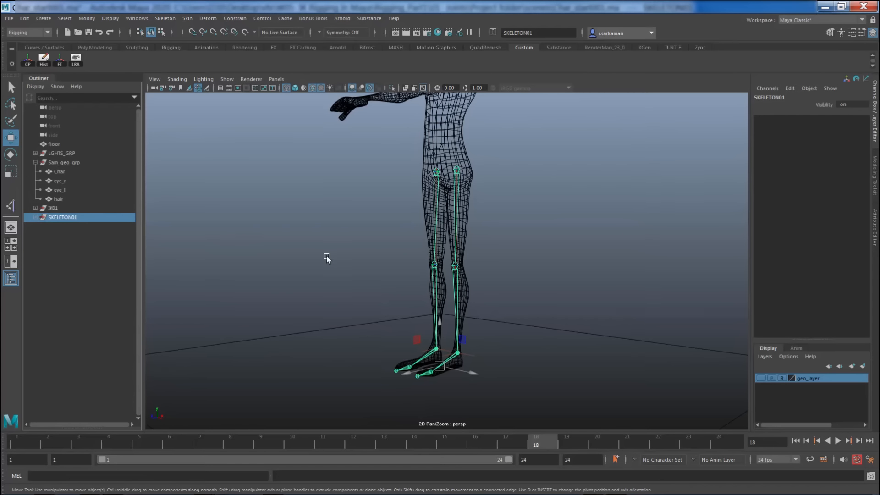
middle_click_drag(344, 231, 332, 274)
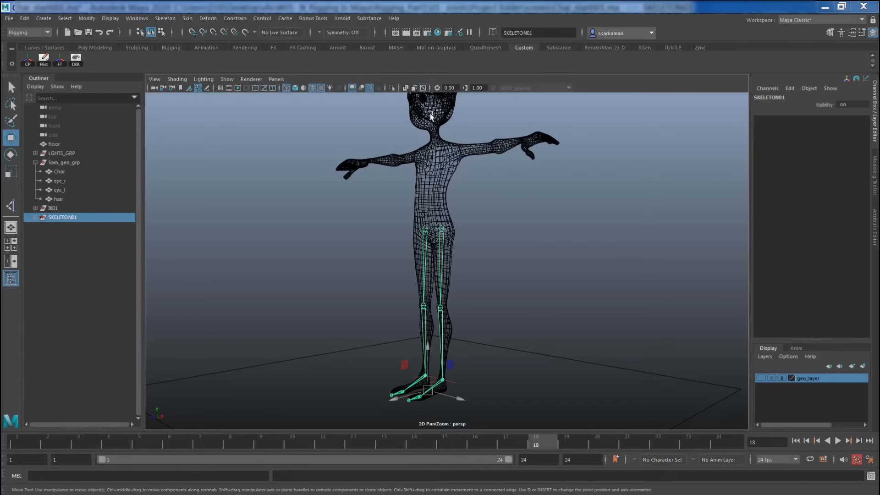
left_click_drag(361, 256, 373, 257, "alt")
middle_click_drag(373, 257, 358, 239, "alt")
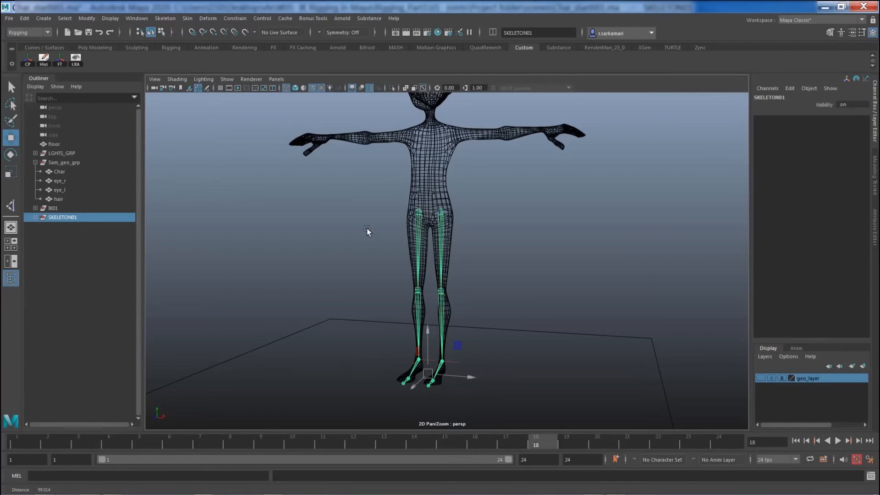
right_click_drag(367, 231, 460, 246, "alt")
middle_click_drag(406, 230, 416, 270, "alt")
left_click_drag(417, 271, 444, 274, "alt")
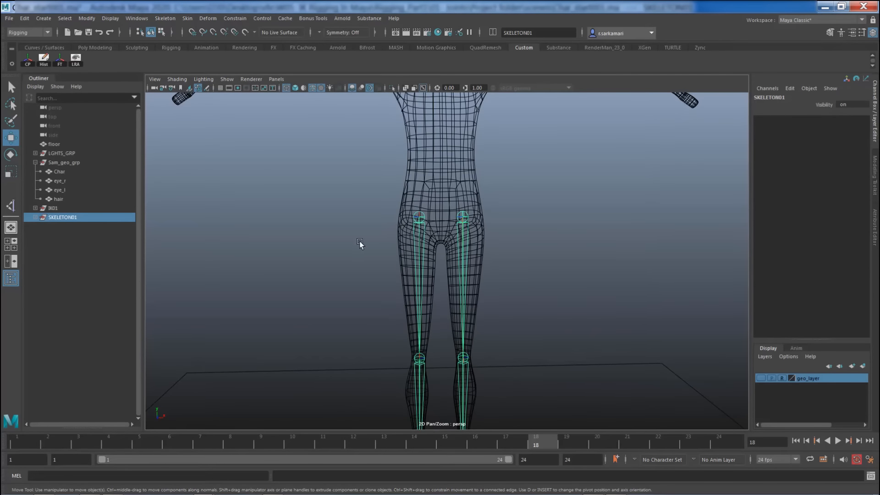
left_click_drag(359, 241, 366, 237, "alt")
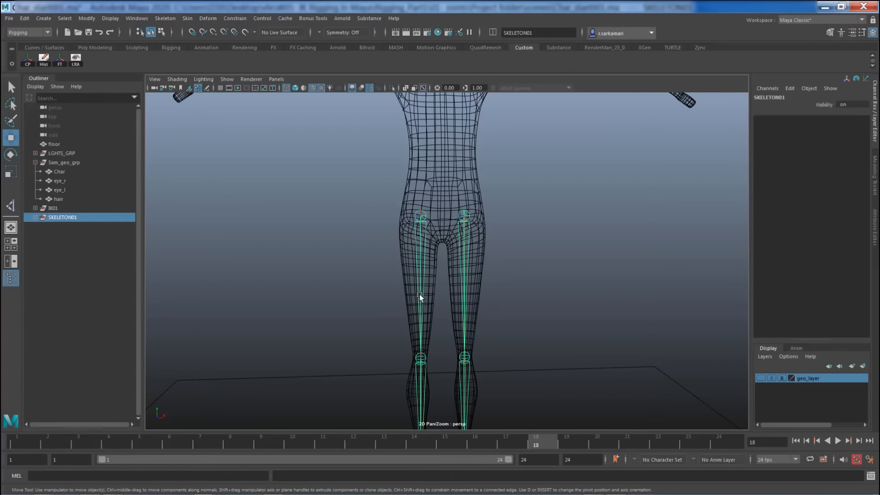
scroll(352, 275, "down", 2)
right_click_drag(352, 275, 340, 259, "alt")
middle_click_drag(340, 259, 317, 222, "alt")
left_click_drag(316, 222, 331, 238, "alt")
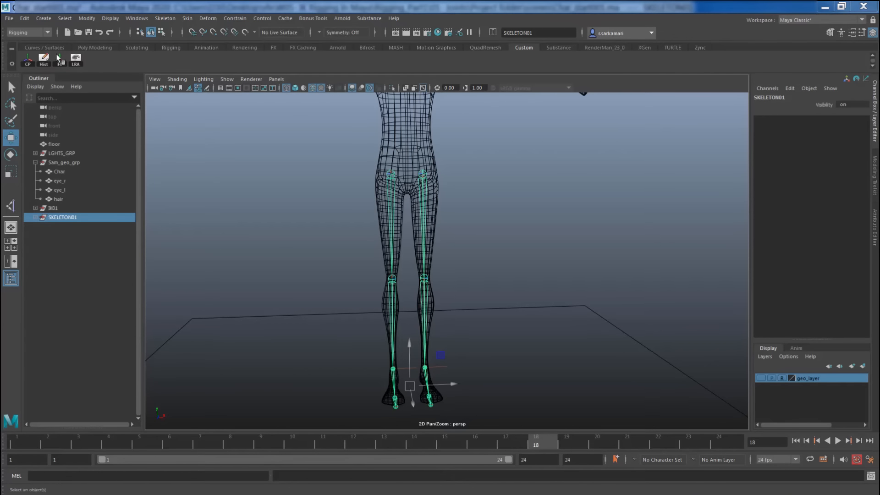
Step: Create a locator and set its Local Scale X, Y and Z to 2
left_click(46, 20)
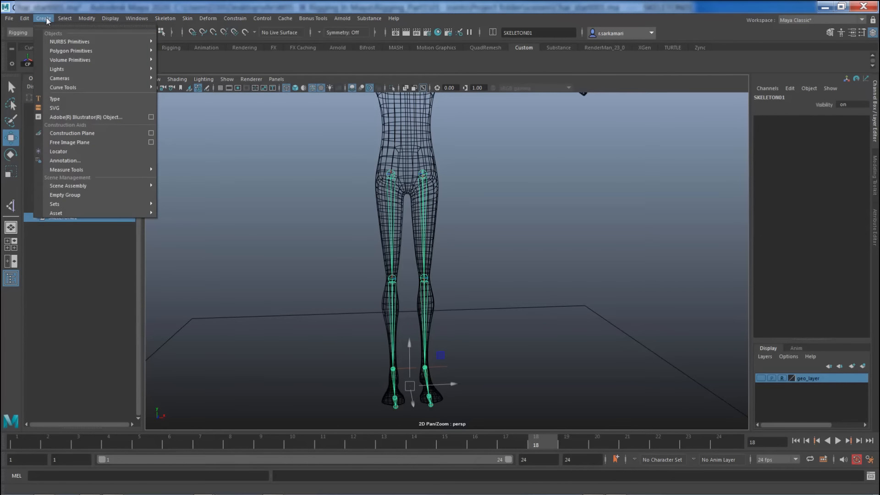
left_click(59, 153)
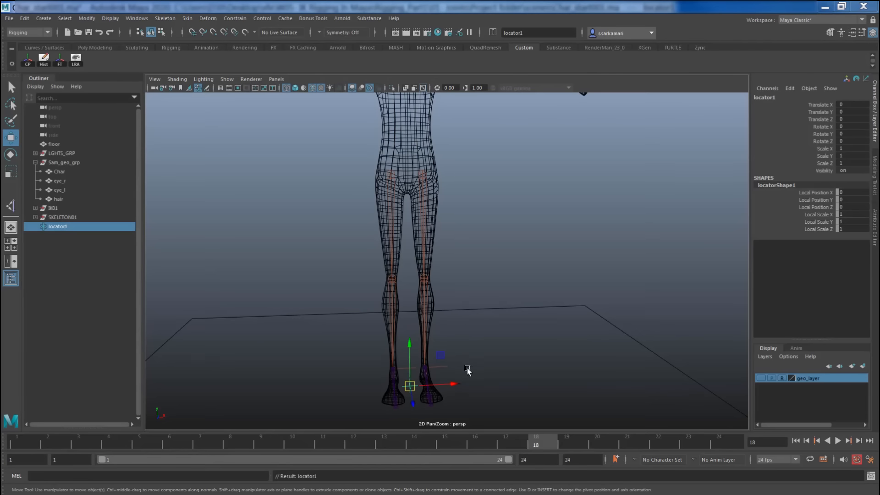
mouse_move(818, 216)
left_mouse_down()
mouse_move(816, 235)
mouse_move(821, 229)
left_mouse_up()
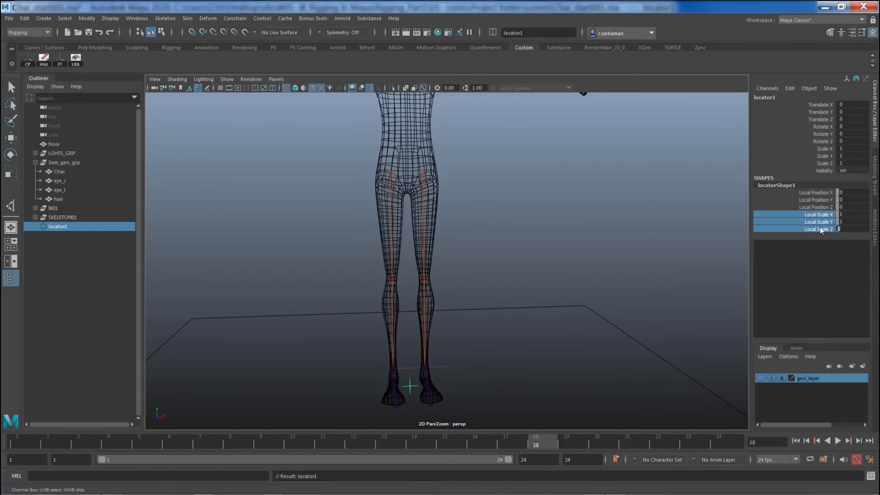
middle_click_drag(564, 252, 569, 258)
left_click_drag(849, 214, 848, 229)
type("2")
key("Return")
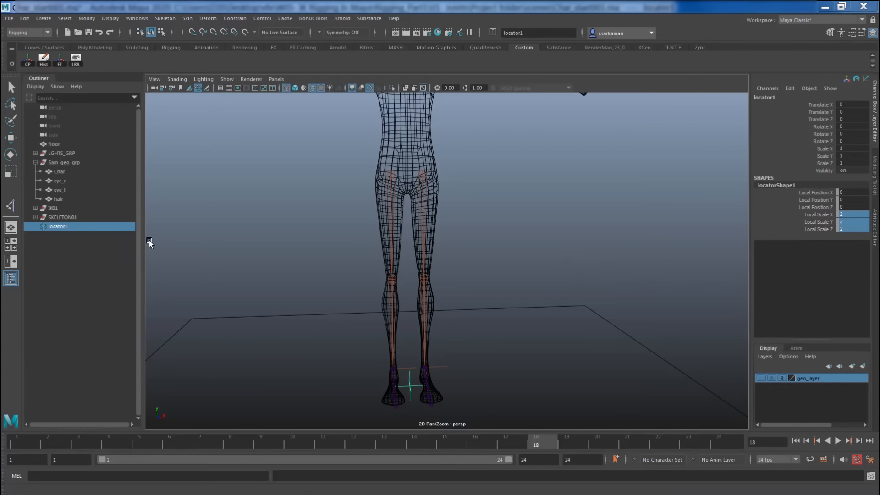
Step: Point-constrain the locator to both thigh joints, jnt_r_thigh01 and jnt_l_thigh01, using the default point constraint settings
left_click(388, 173)
key("w")
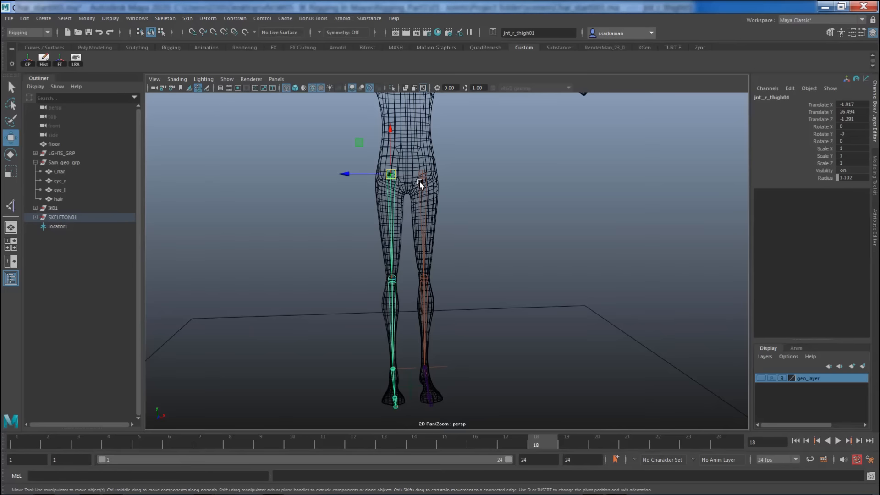
left_click(422, 173, "shift")
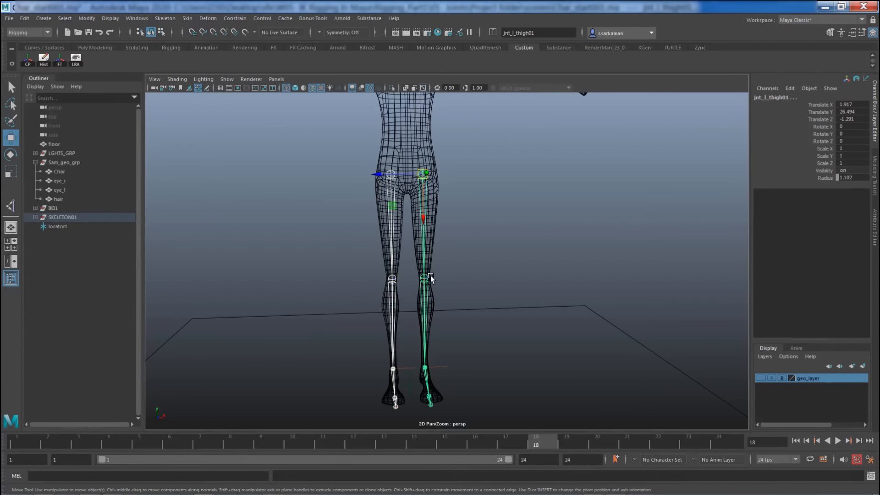
left_click(409, 387)
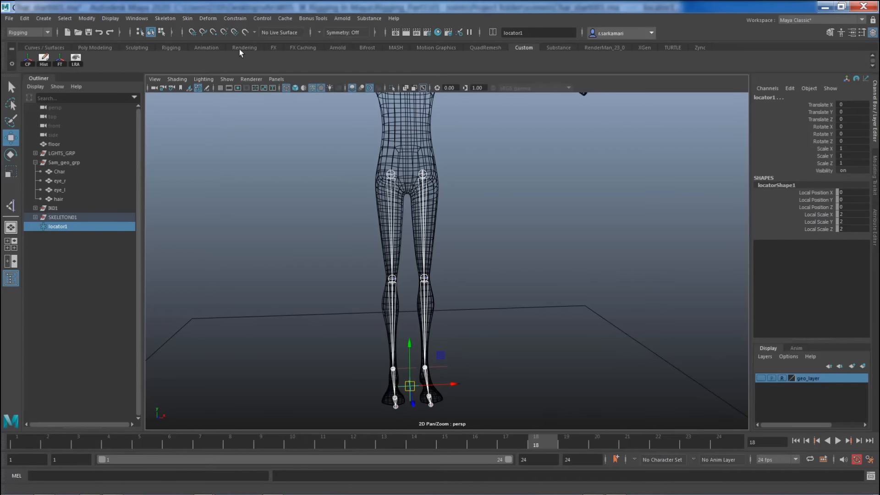
left_click(237, 18)
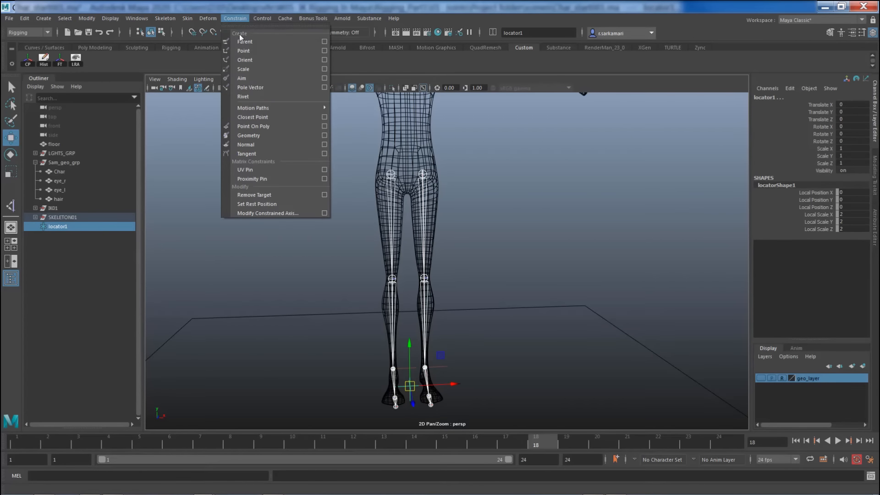
left_click(324, 50)
left_click(120, 113)
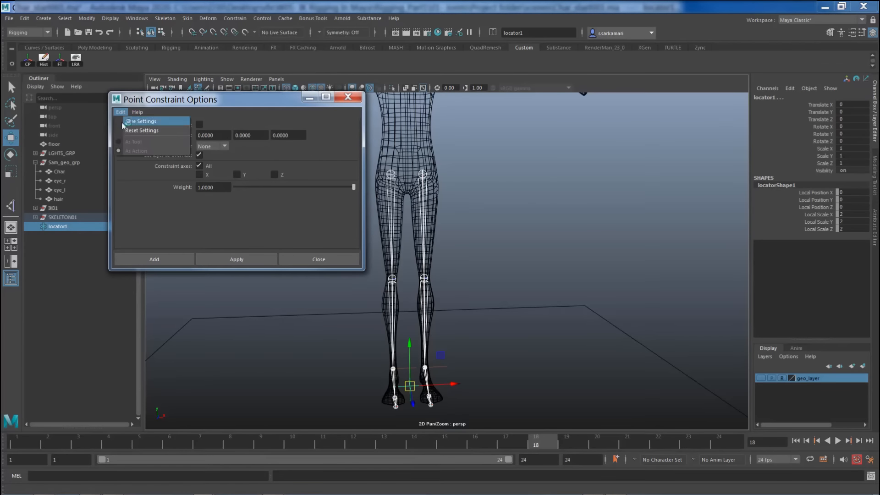
left_click(128, 131)
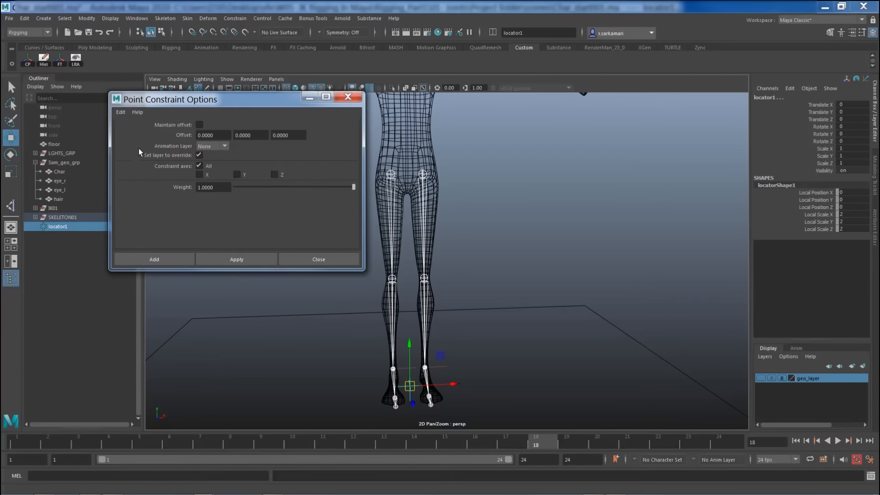
left_click(153, 259)
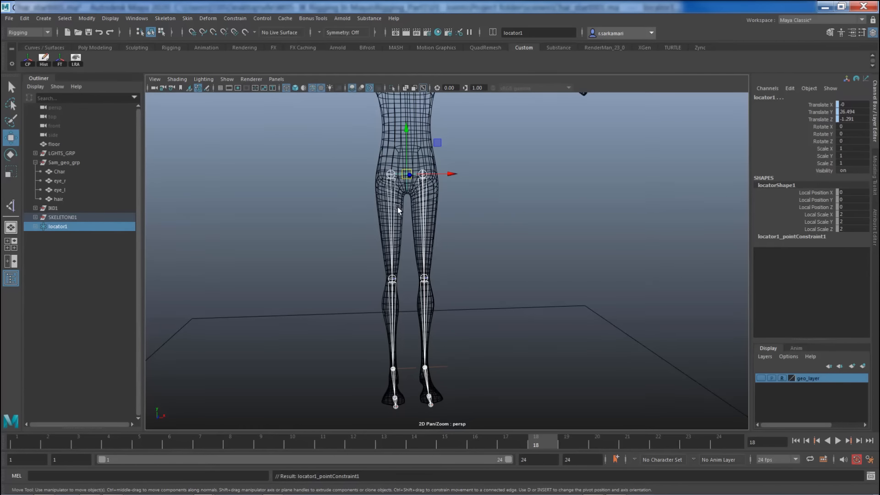
Step: Delete the point constraint under locator1, keeping the locator centred between the thigh joints
middle_click_drag(359, 247, 357, 275, "alt")
right_click_drag(421, 244, 530, 215, "alt")
middle_click_drag(489, 176, 546, 211, "alt")
left_click_drag(545, 211, 538, 219, "alt")
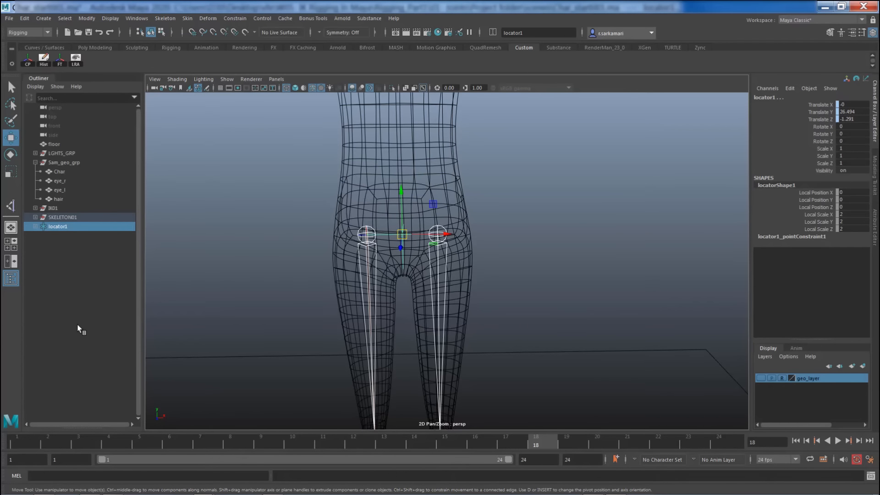
left_click(37, 227)
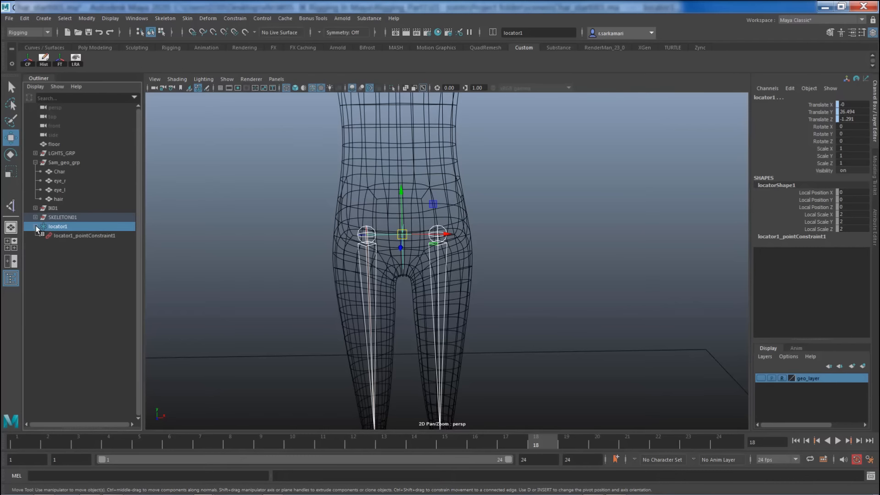
left_click(68, 235)
key("Delete")
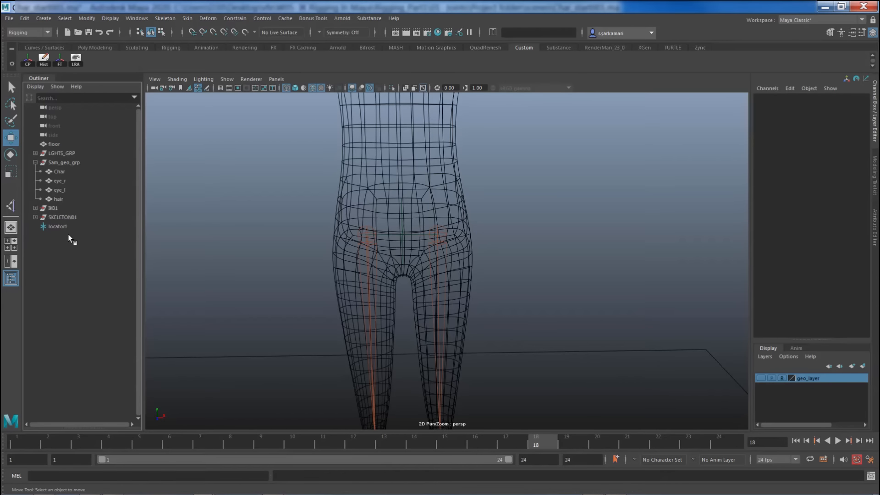
Step: Duplicate the hip locator and raise the copy to the base of the neck, at about 40.7 in Translate Y
left_click(402, 220)
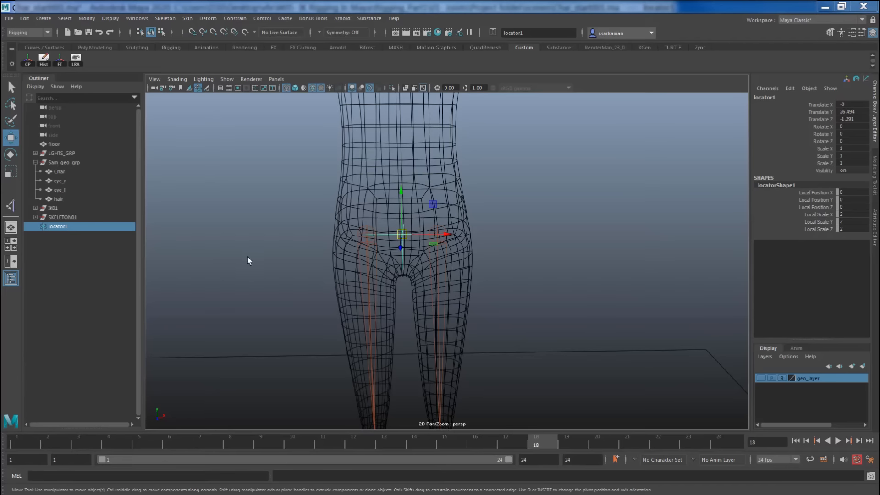
left_click_drag(294, 255, 326, 267, "alt")
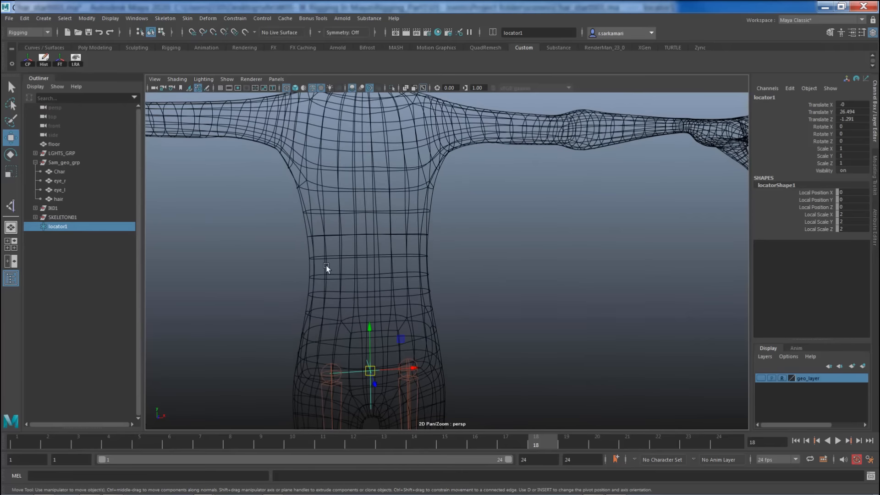
left_click_drag(353, 156, 356, 180, "alt")
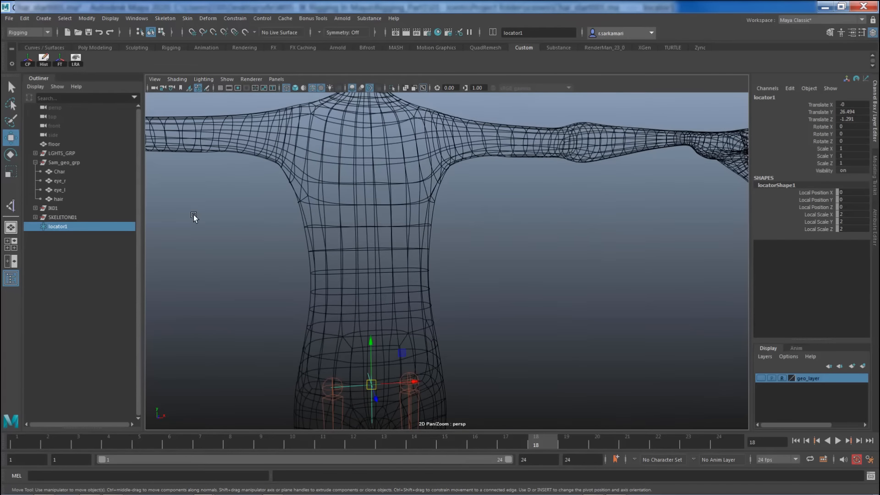
key("ctrl+d")
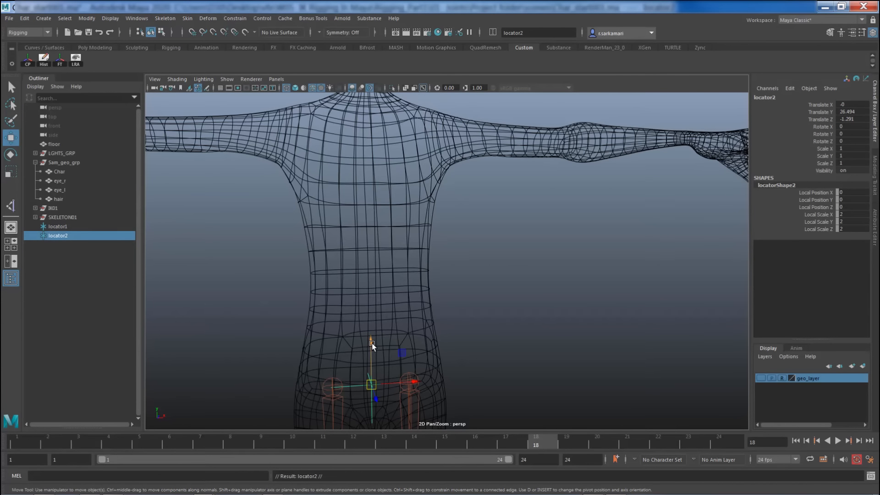
left_click_drag(371, 343, 353, 71)
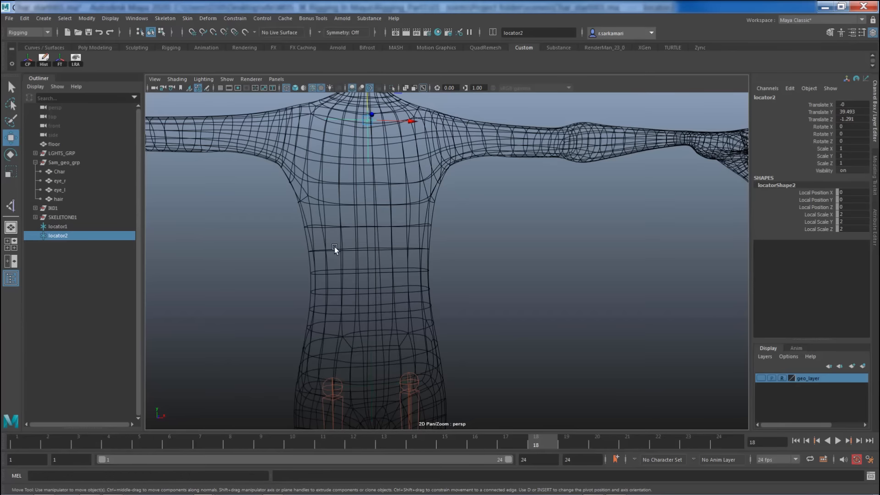
middle_click_drag(350, 232, 358, 336, "alt")
left_click_drag(376, 223, 375, 204)
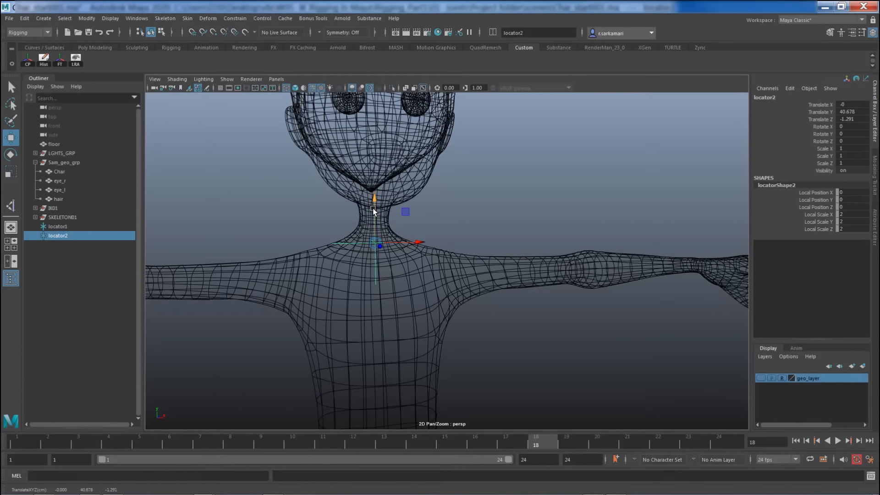
scroll(367, 286, "down", 5)
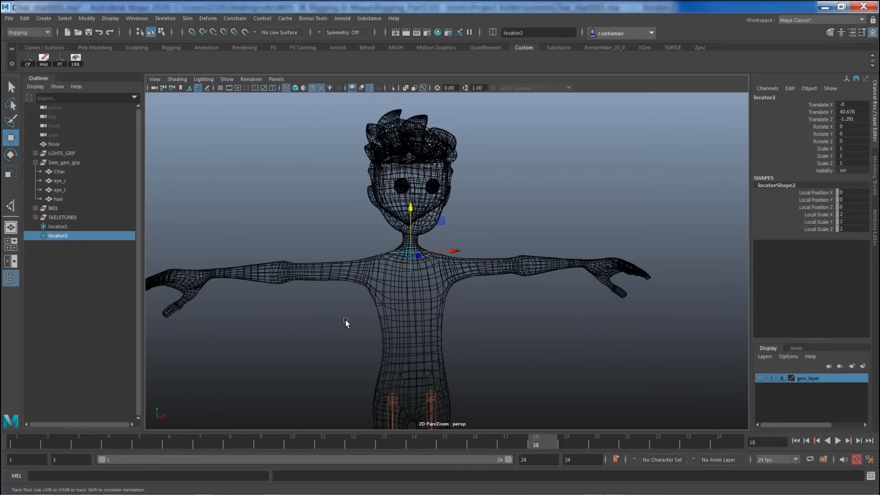
scroll(347, 320, "up", 3)
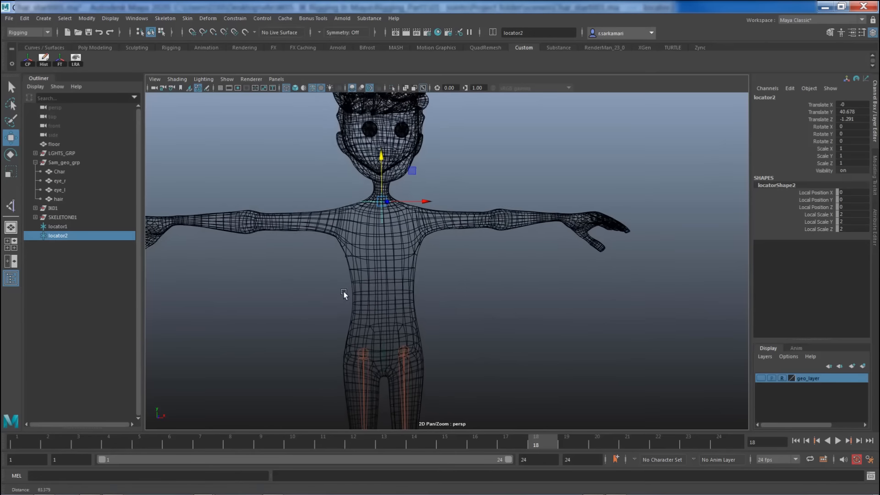
left_click(381, 346, "shift")
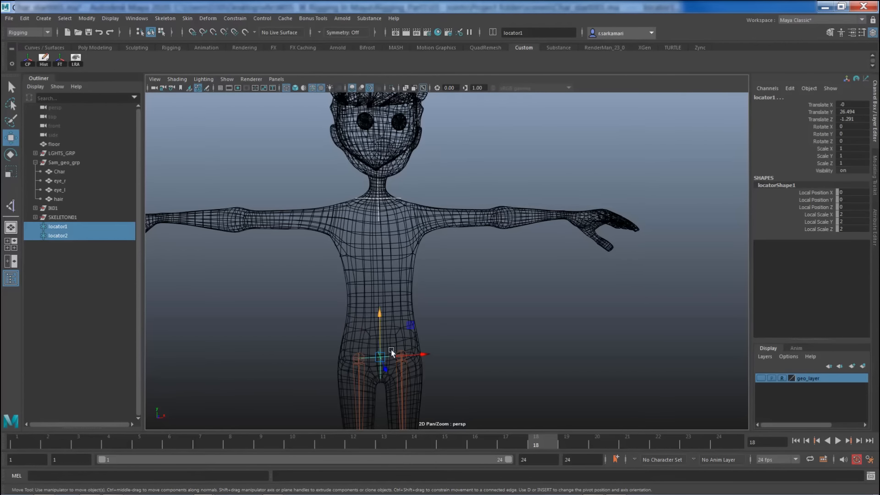
Step: Turn off the visibility of the SKELETON01 group and switch the viewport to the right side view
left_click(88, 219)
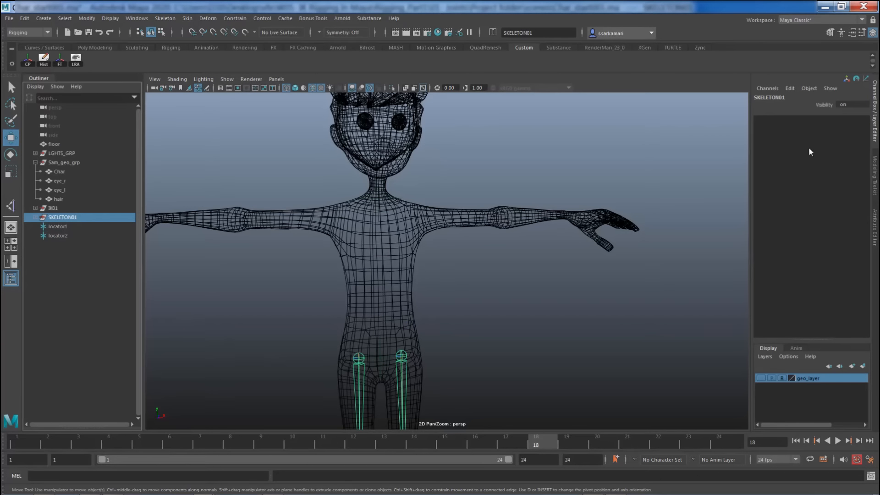
left_click(854, 105)
type("0")
key("Return")
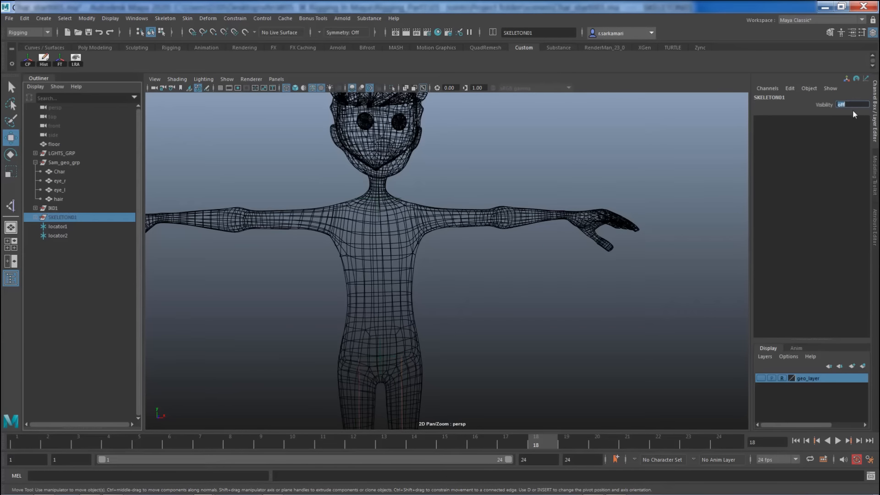
left_click(285, 315)
key("space")
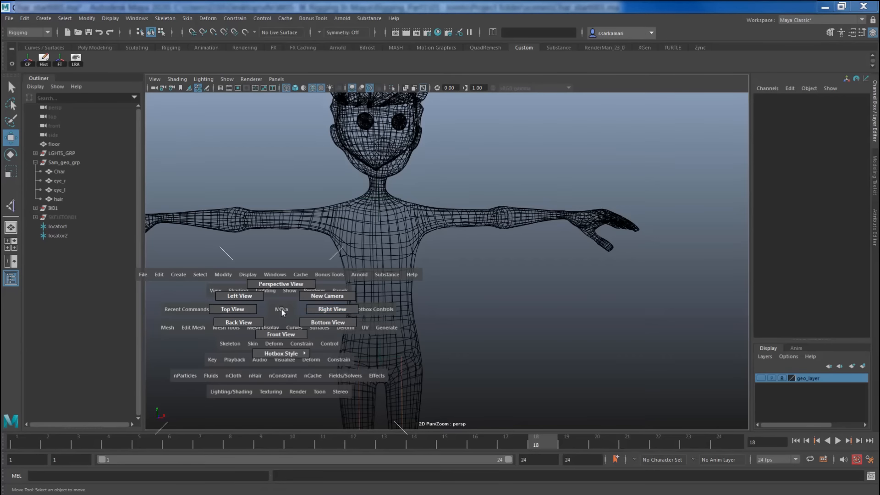
left_click_drag(281, 310, 311, 310)
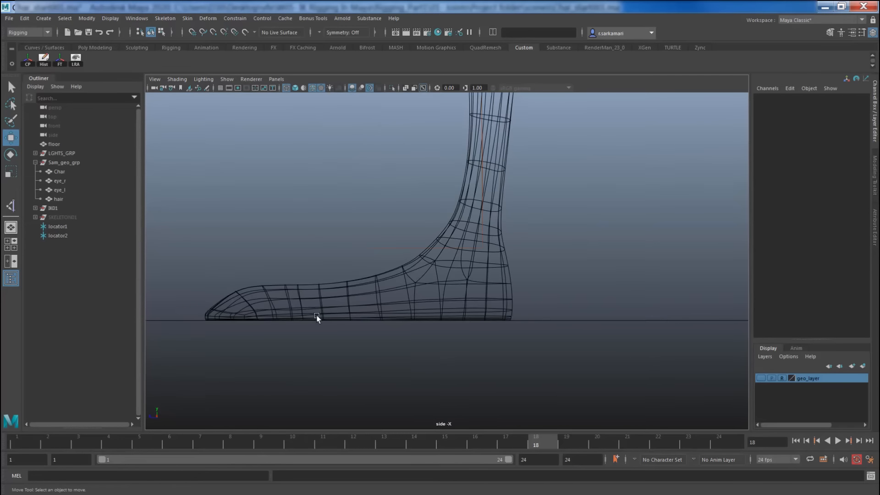
Step: Hide the geo_layer character mesh so only the hip and neck locators are left to work with in side view
right_click_drag(492, 332, 331, 277, "alt")
middle_click_drag(442, 178, 400, 301, "alt")
right_click_drag(620, 241, 554, 248, "alt")
middle_click_drag(413, 305, 403, 351, "alt")
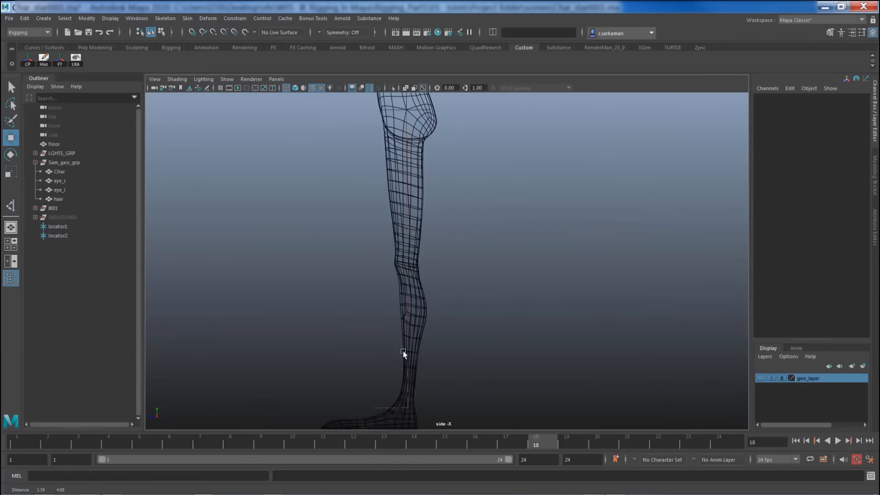
middle_click_drag(414, 243, 407, 370, "alt")
middle_click_drag(406, 308, 405, 374, "alt")
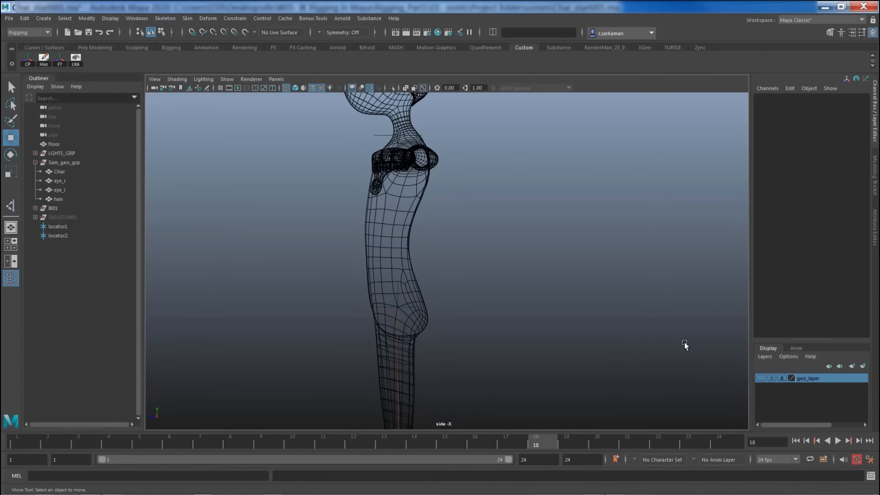
left_click(761, 378)
middle_click_drag(331, 337, 331, 374, "alt")
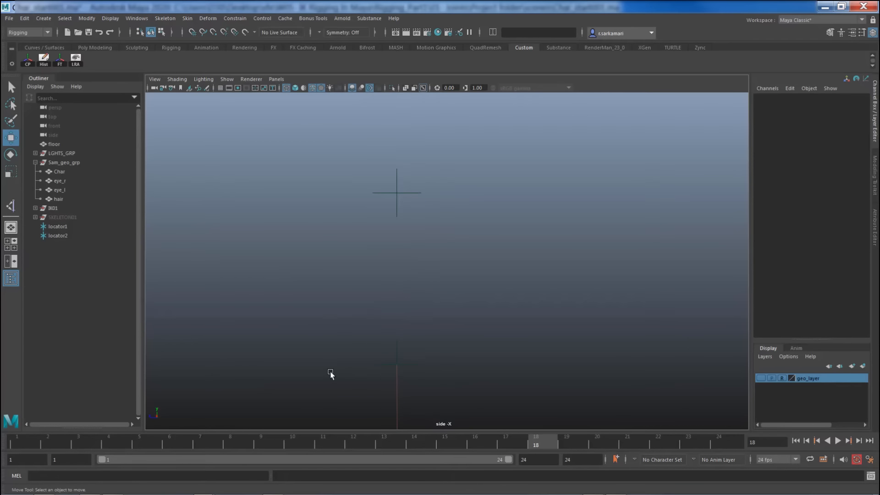
Step: Create a two-joint chain with the Joint tool, snapping the root to the hip locator and the end to the neck locator
left_click(374, 370)
left_click(389, 211)
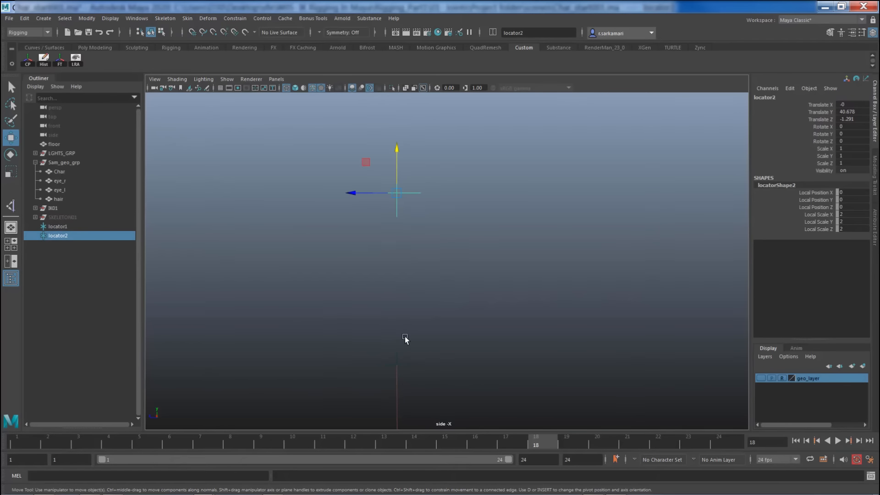
left_click(169, 19)
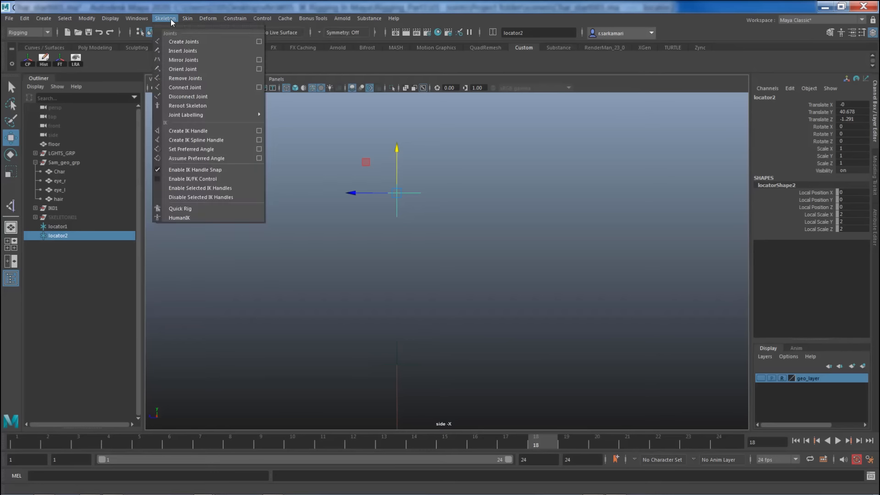
left_click(179, 39)
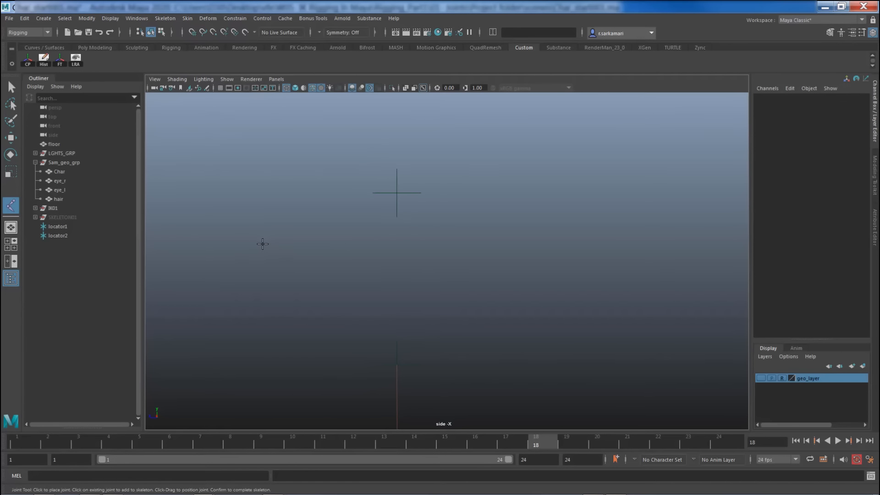
key("v")
left_click(396, 365)
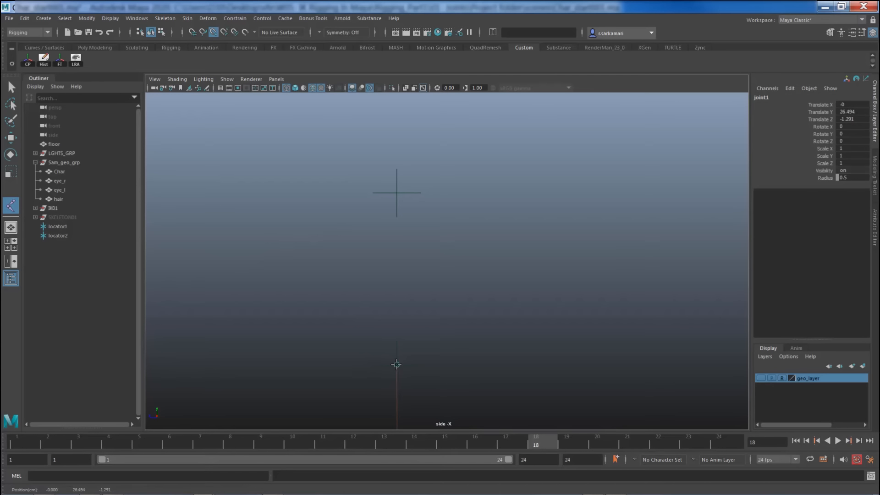
left_click(397, 193)
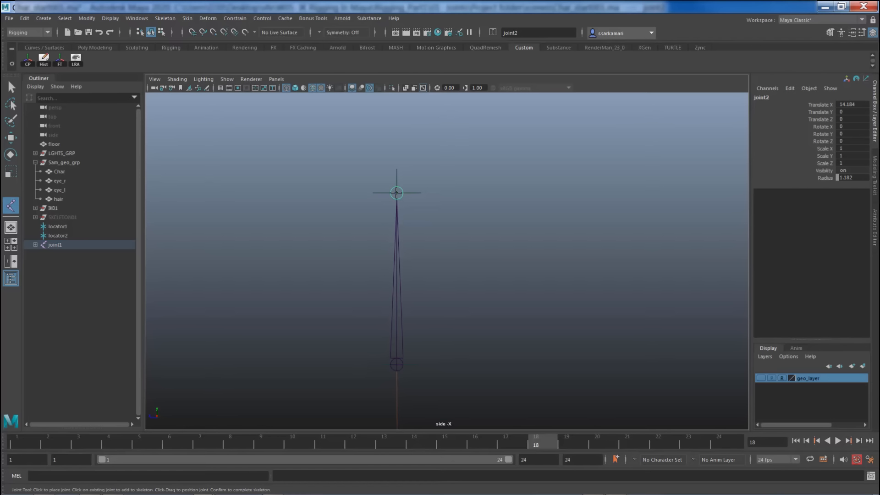
key("Return")
key("w")
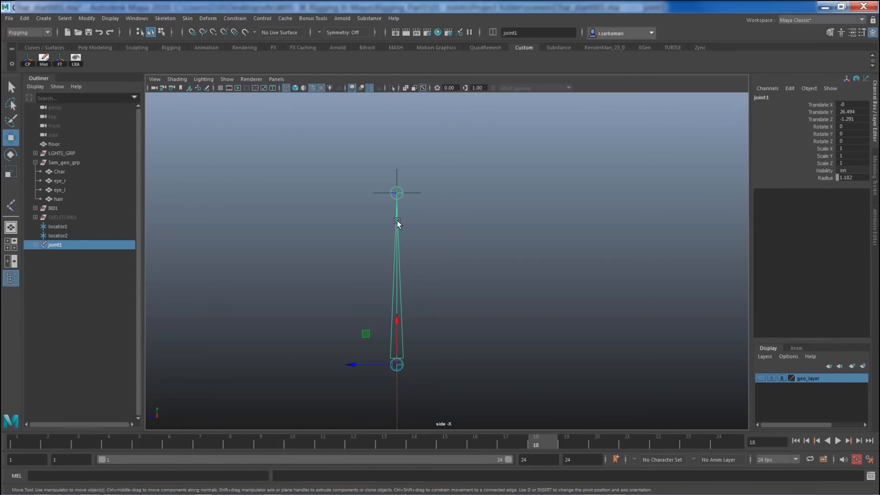
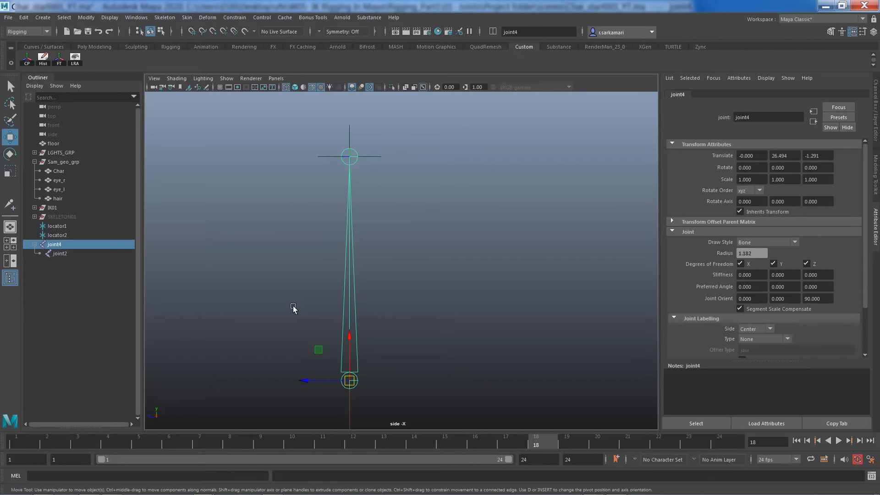
Step: Insert two evenly spaced joints between the hip and neck joints, dividing the bone into three segments
left_click(166, 17)
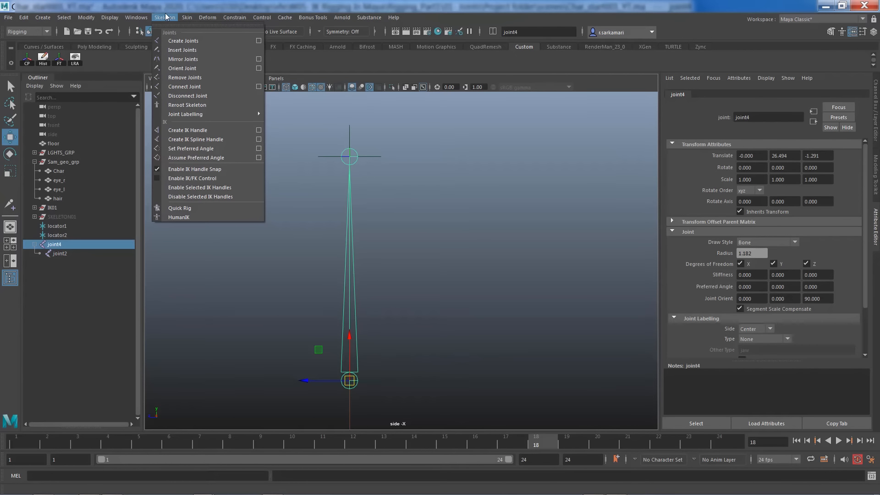
left_click(182, 49)
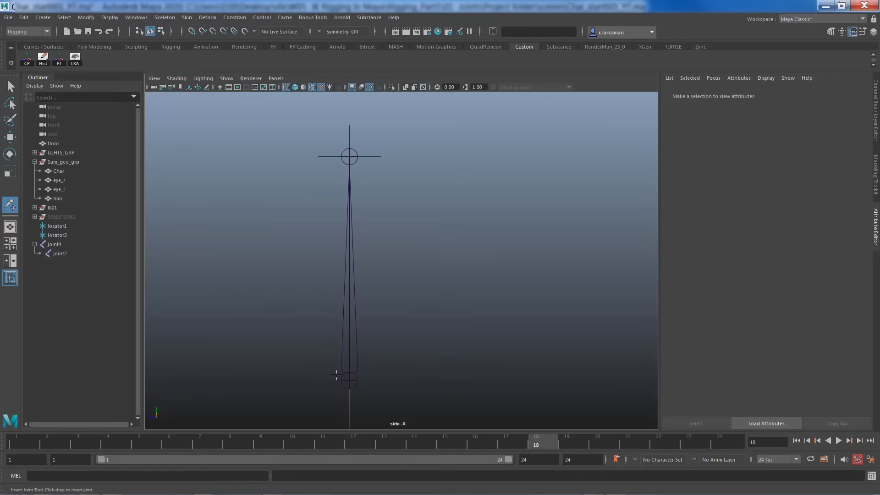
left_click_drag(353, 374, 349, 237)
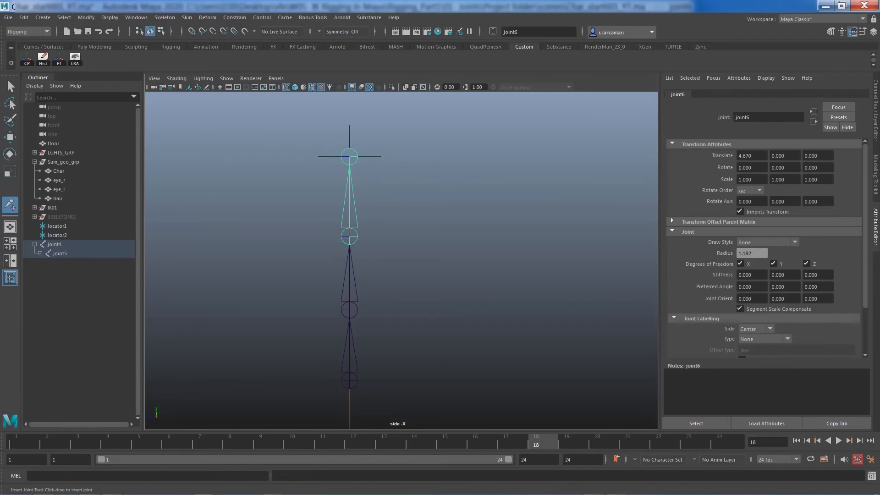
Step: Rename the first three spine joints, starting from the hip, as jnt_root01, jnt_back01 and jnt_chest01
left_click(41, 254)
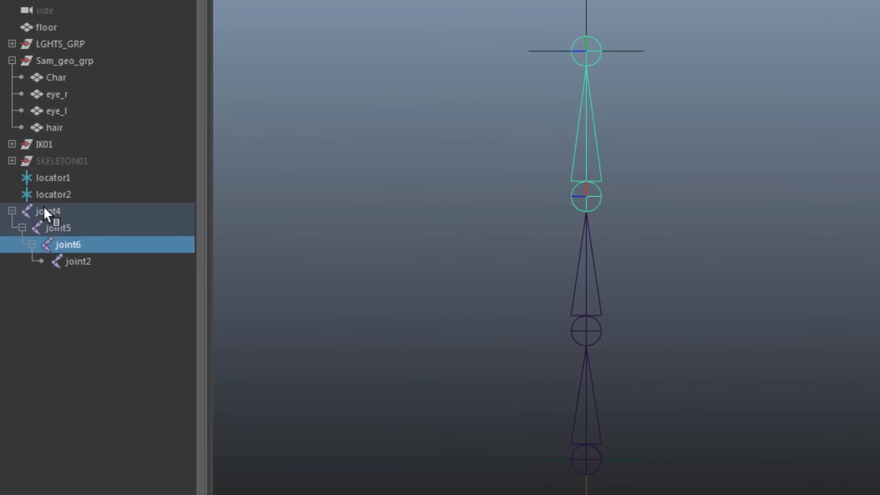
double_click(52, 243)
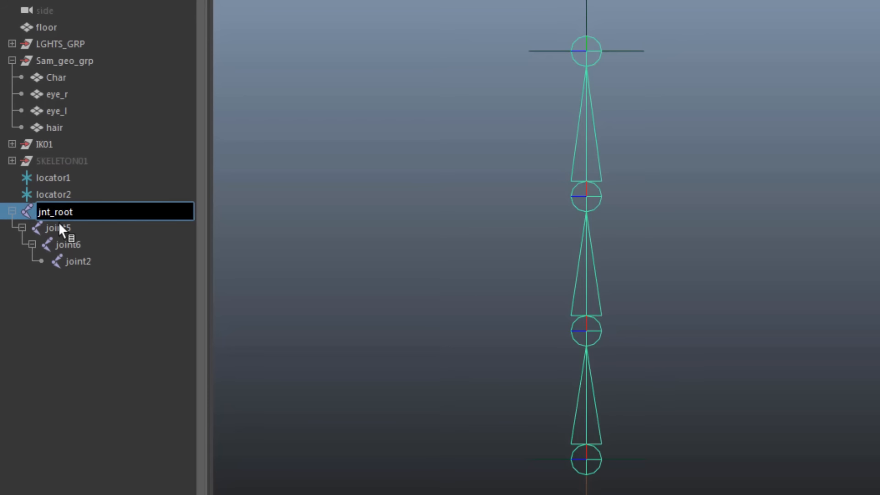
double_click(56, 225)
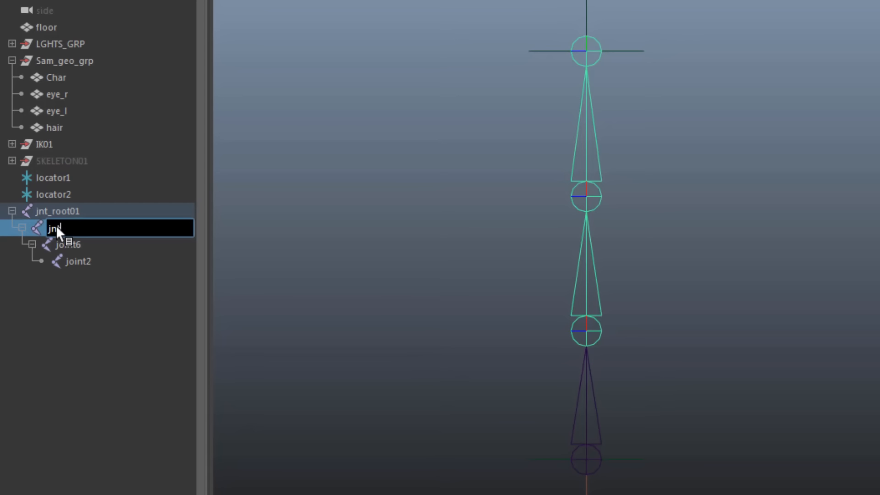
type("jnt_back01")
double_click(60, 246)
type("jnt")
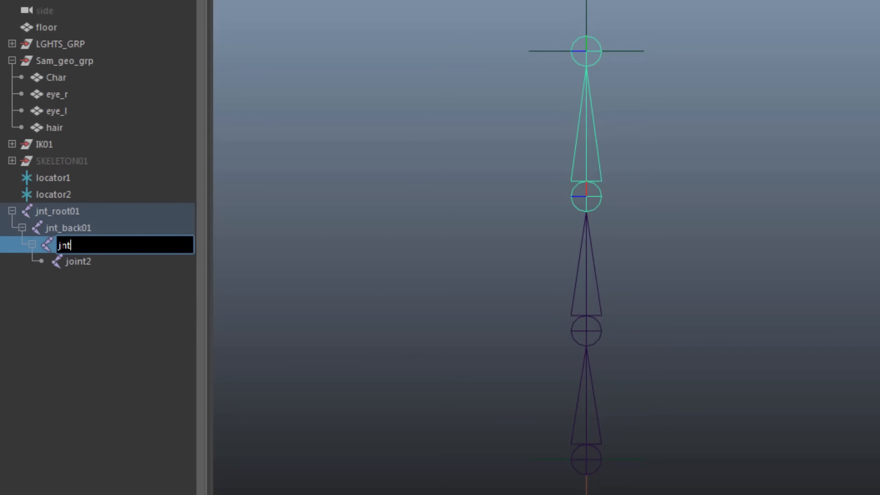
type("_chest01")
left_click(820, 5)
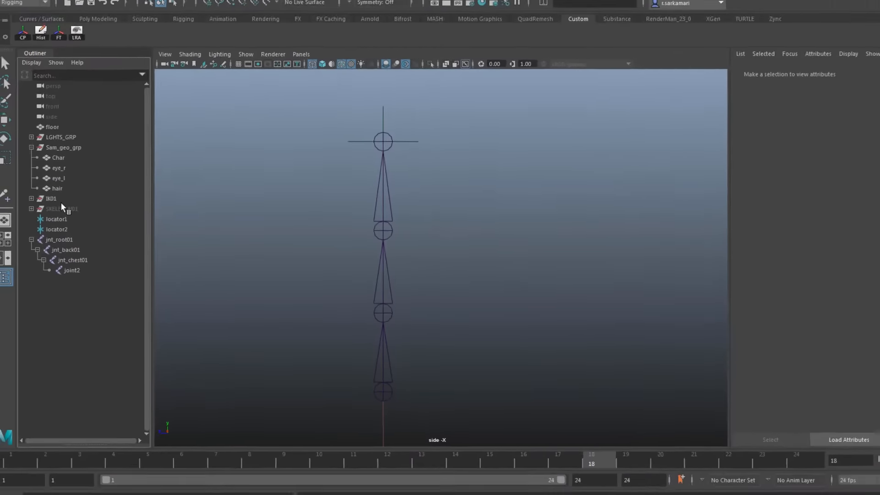
Step: Turn the SKELETON01 group's visibility back on and show the geo_layer character mesh
left_click(62, 161)
left_click(874, 132)
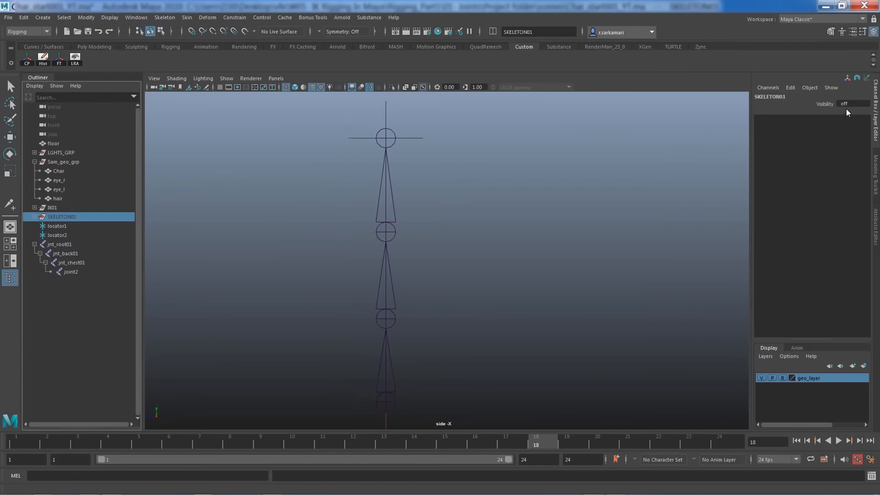
left_click(761, 378)
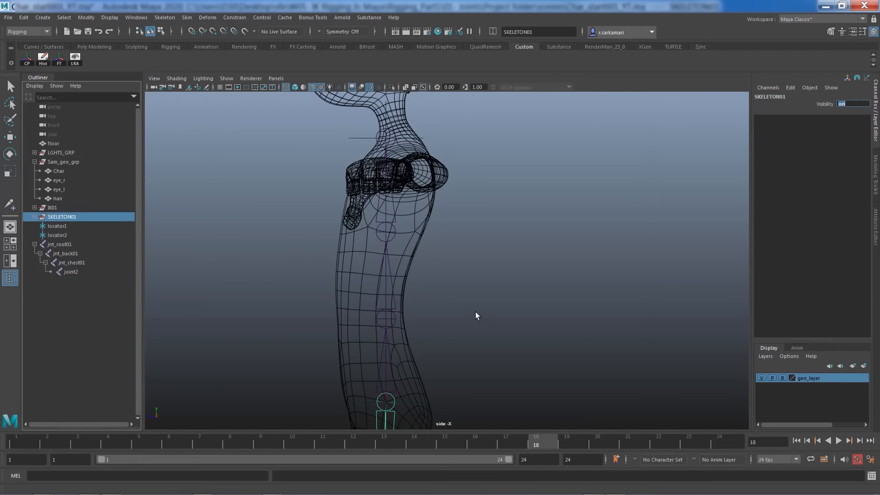
Step: Examine how the spine and leg joints sit inside the character mesh from the side and in perspective
right_click_drag(449, 313, 333, 317, "alt")
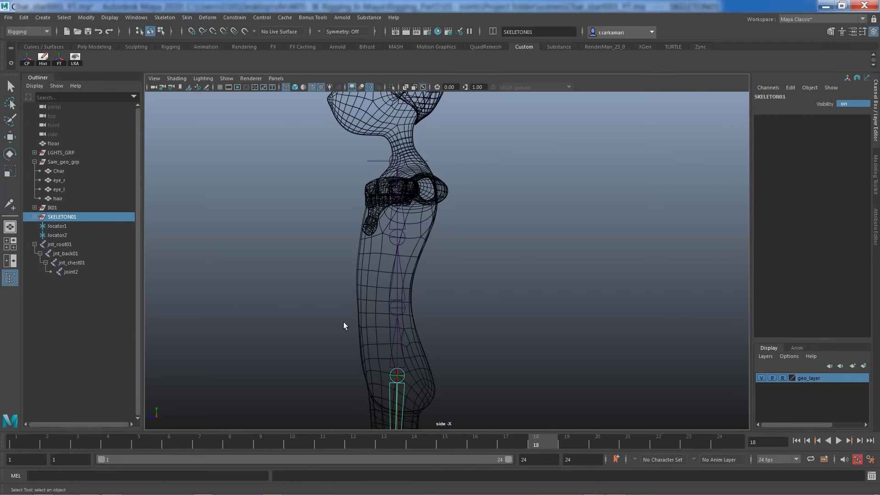
key("space")
left_click_drag(308, 328, 308, 305)
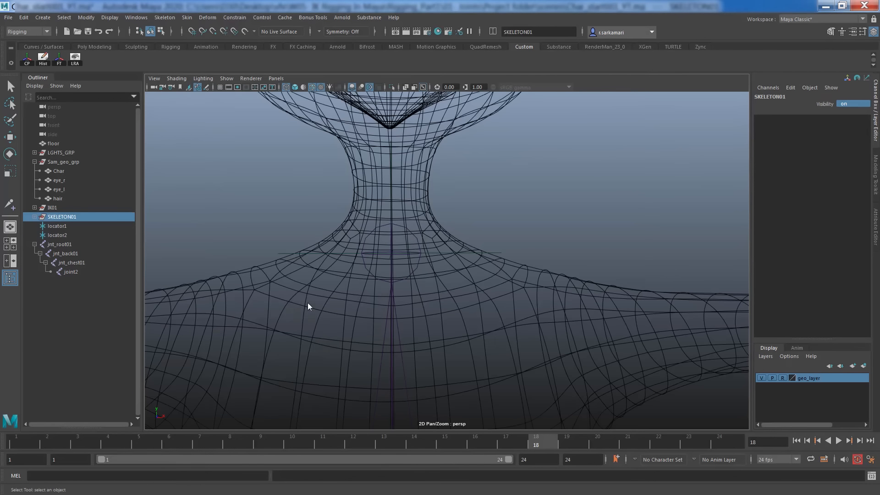
right_click_drag(438, 286, 349, 290, "alt")
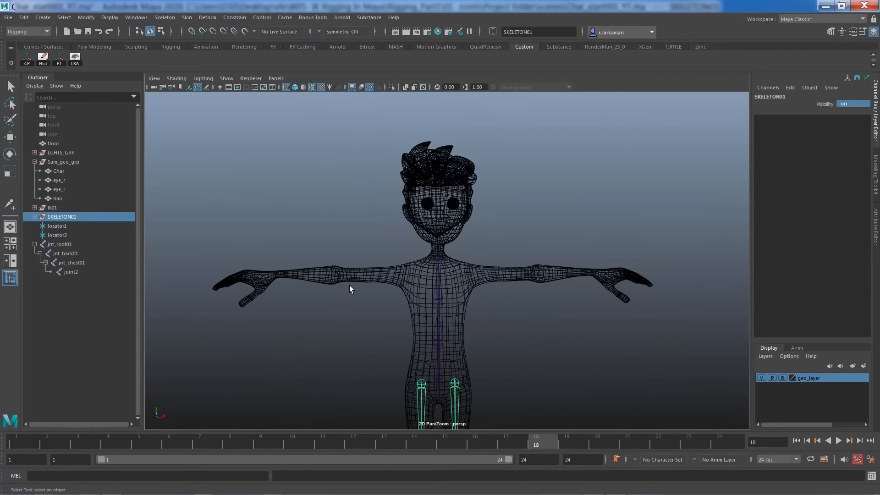
left_click_drag(350, 291, 286, 237, "alt")
middle_click_drag(322, 269, 329, 278, "alt")
left_click_drag(330, 278, 362, 285, "alt")
key("space")
Step: Create a two-joint head chain in side view, from the skull base at about 42.8 in Translate Y up to the head's top
middle_click_drag(322, 240, 323, 357, "alt")
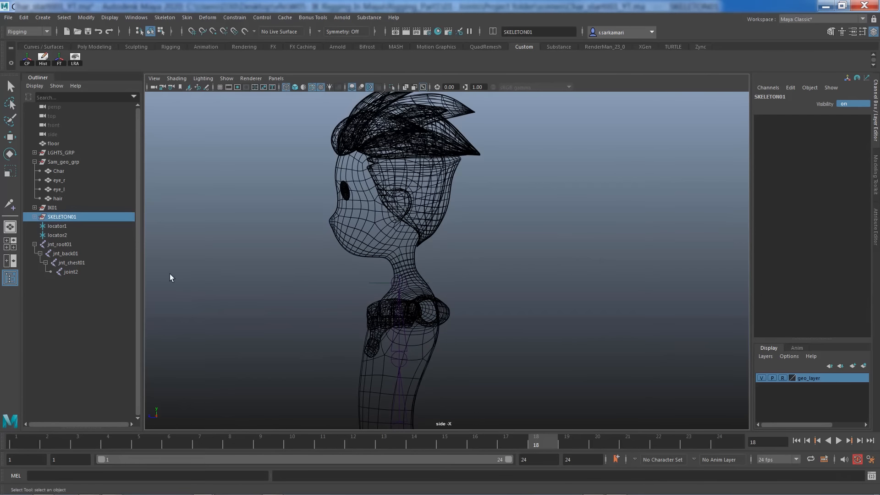
left_click(9, 204)
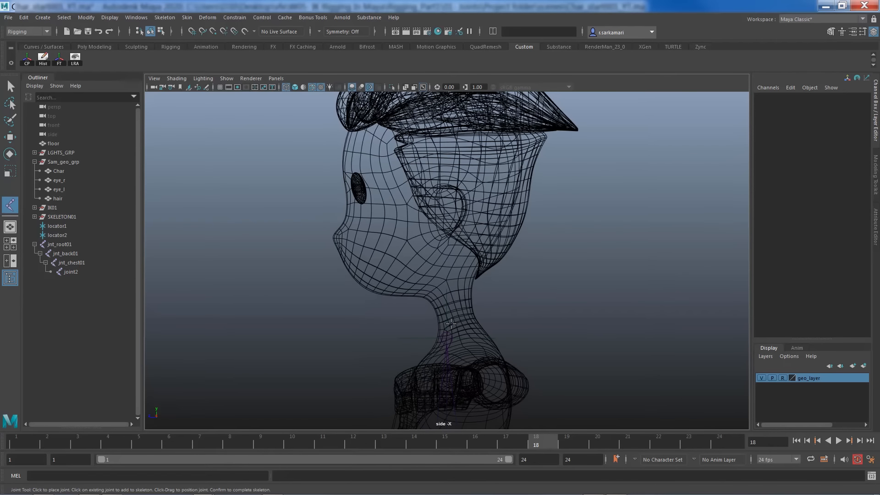
left_click(447, 285)
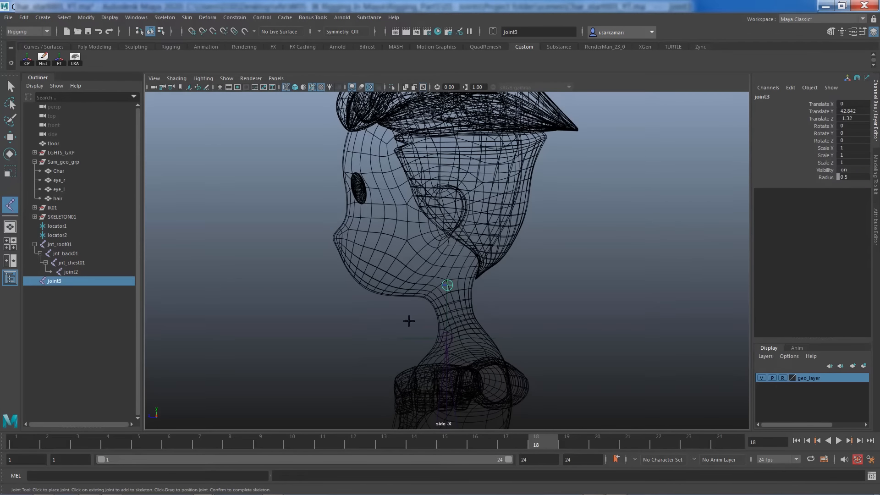
middle_click_drag(387, 329, 380, 402, "alt")
right_click_drag(320, 358, 277, 360, "alt")
middle_click_drag(310, 337, 309, 369, "alt")
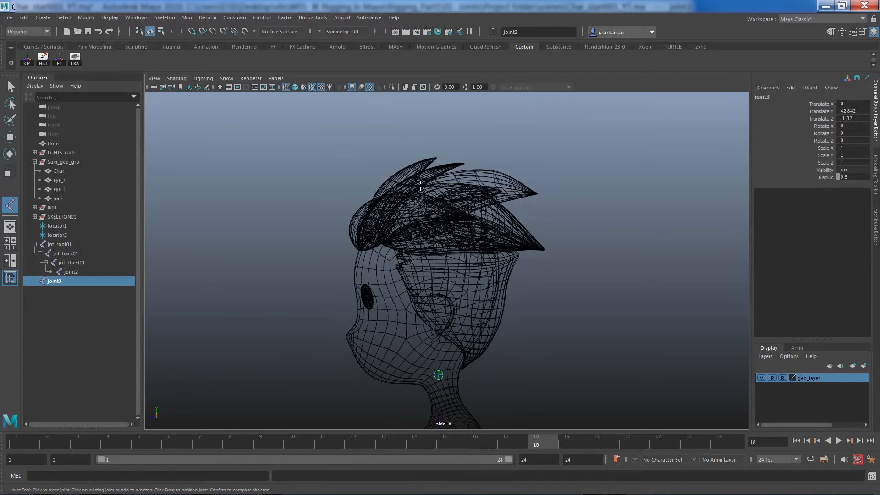
left_click_drag(422, 185, 431, 189)
key("q")
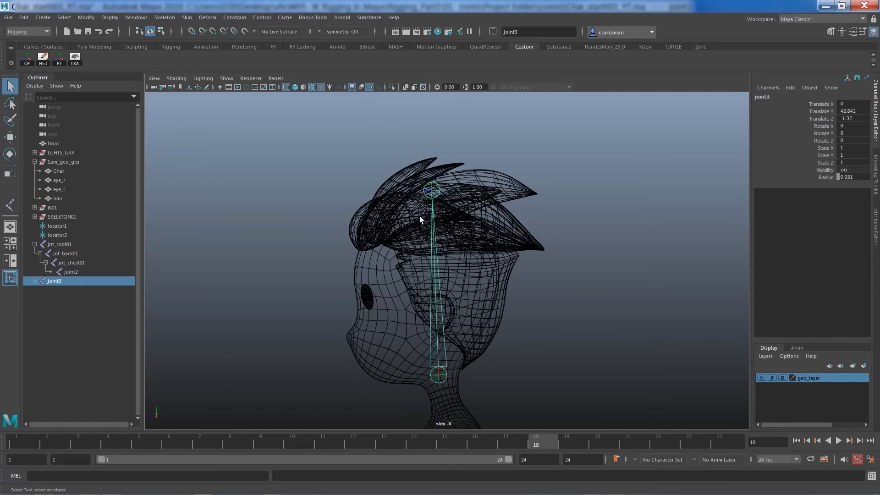
Step: Parent the skull-base joint, joint3, to the neck joint, joint2, linking the head chain to the spine
middle_click_drag(355, 354, 379, 290, "alt")
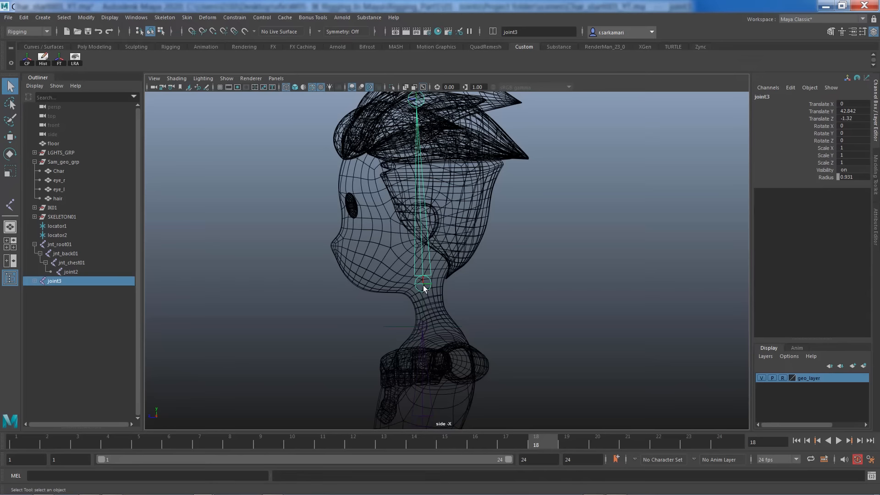
left_click(423, 337, "shift")
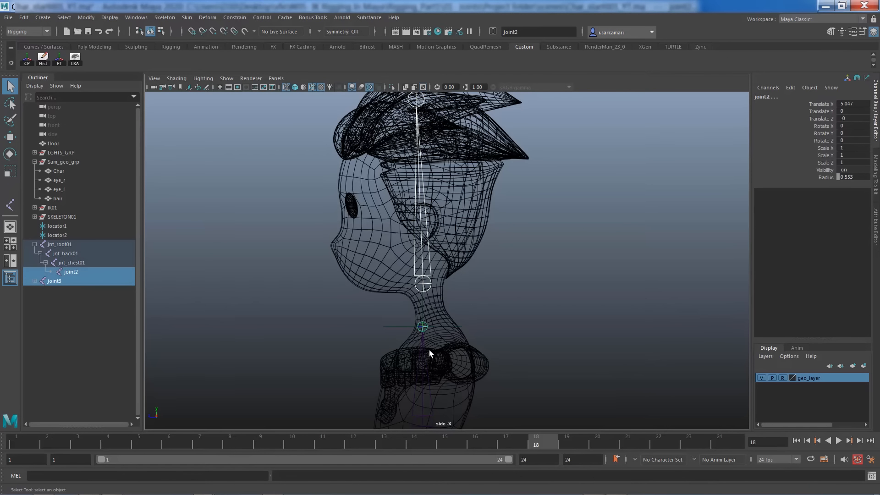
key("p")
left_click(428, 343)
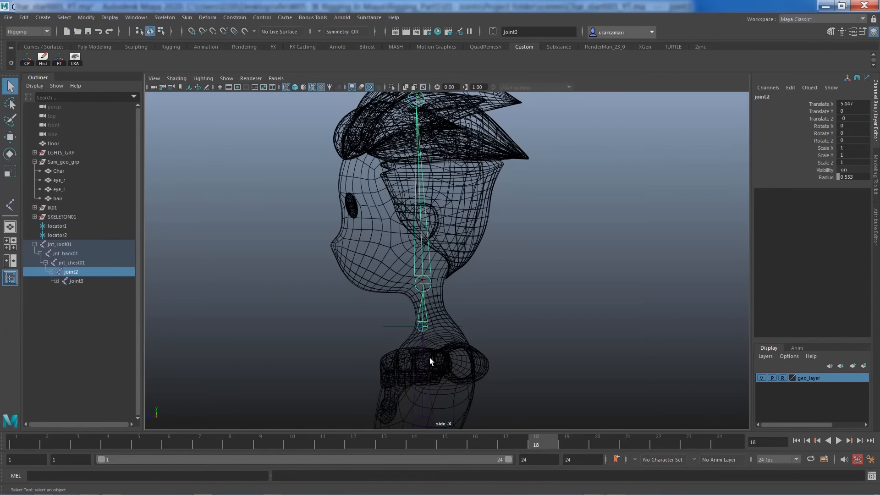
Step: Move the neck joint, joint2, backward inside the neck to about -0.556 in Translate Z
key("w")
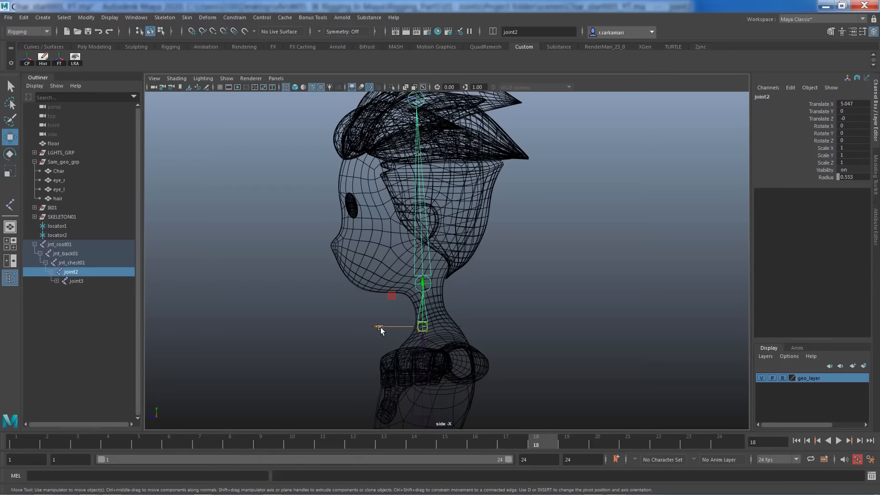
left_click_drag(380, 327, 389, 326)
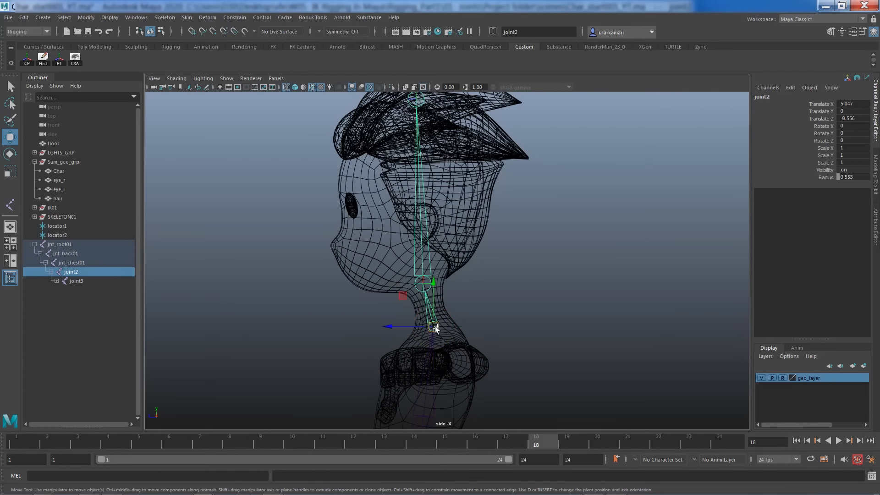
scroll(436, 326, "up", 1)
scroll(434, 328, "up", 1)
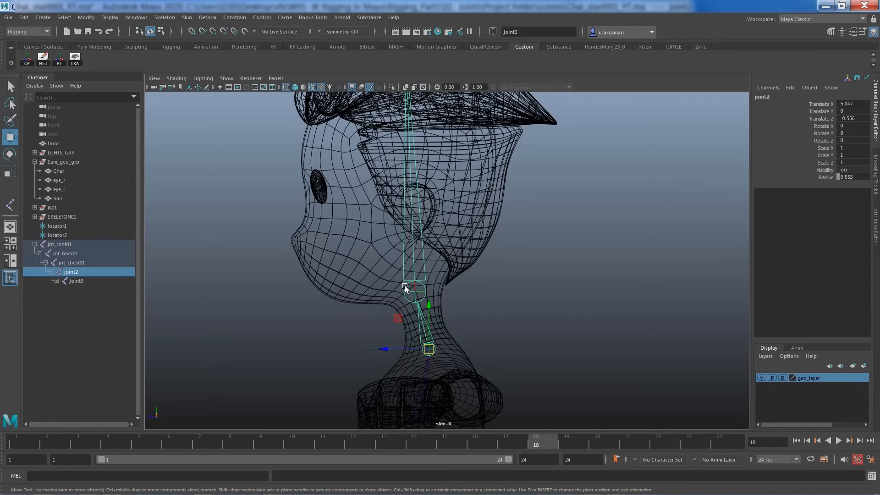
Step: Shift the head-top joint slightly backward above the skull base, to about 0.276 in Translate Y, and show its attributes
middle_click_drag(376, 250, 379, 325, "alt")
left_click(406, 145)
key("ctrl+a")
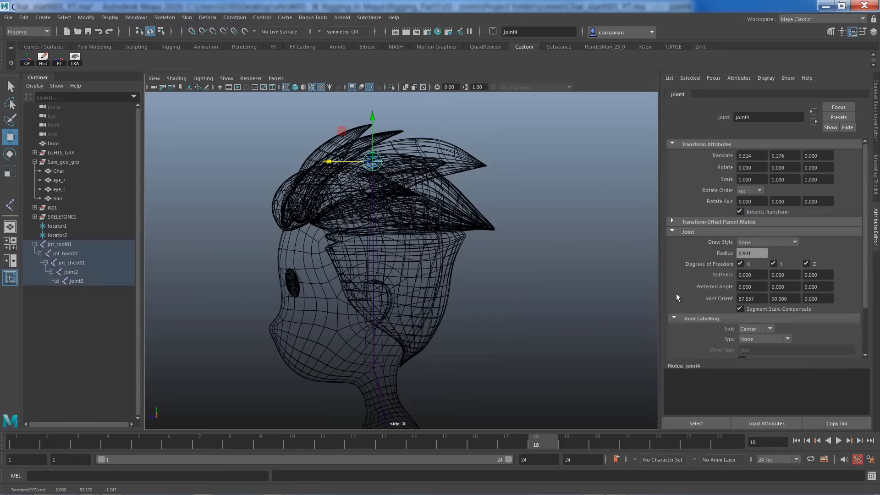
Step: Set the head-top joint's Joint Orient X and Y values to 0
double_click(751, 299)
type("0")
key("Return")
double_click(786, 299)
type("000")
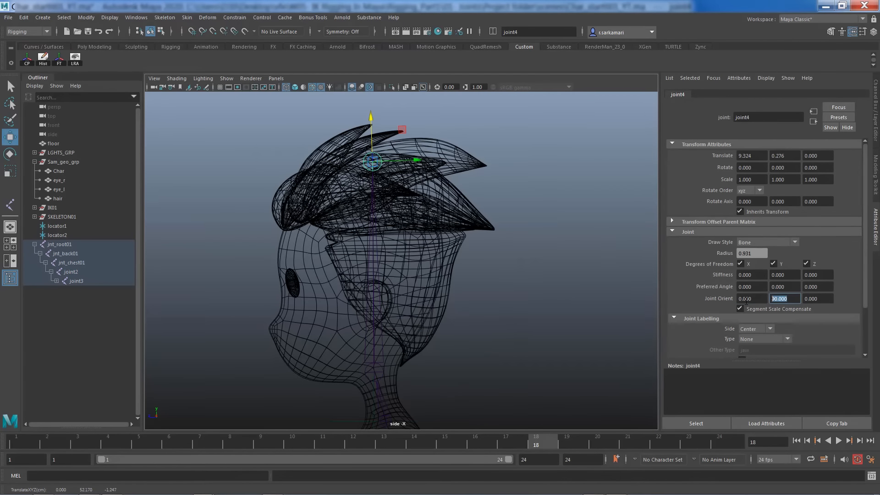
key("Return")
key("Tab")
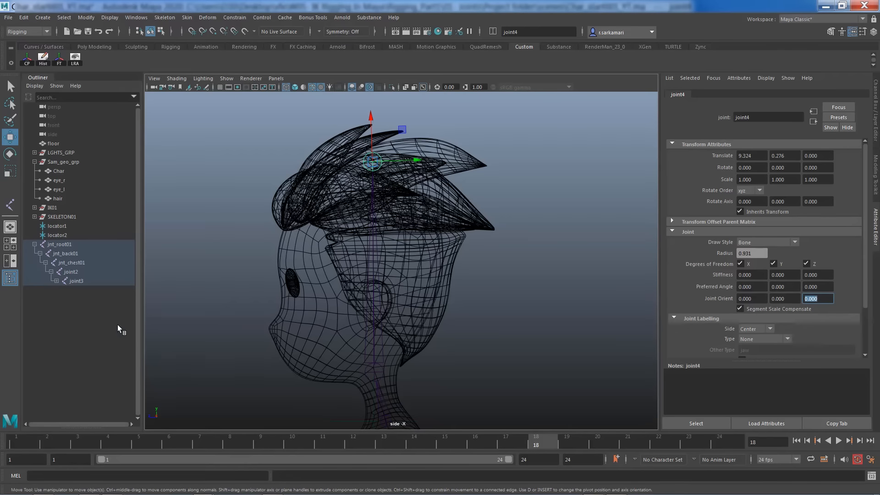
Step: Rename joint2, joint3 and joint4 as jnt_neck01, jnt_head01 and jnt_end_head01
left_click(56, 281)
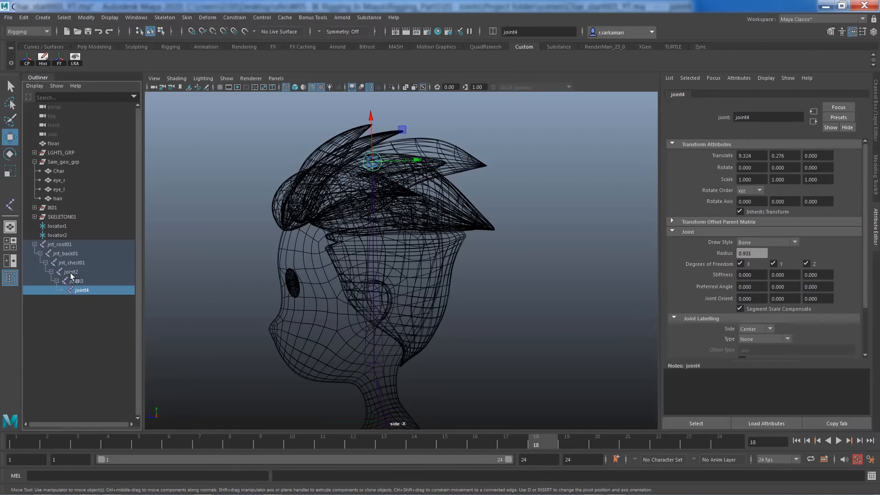
left_click(69, 272)
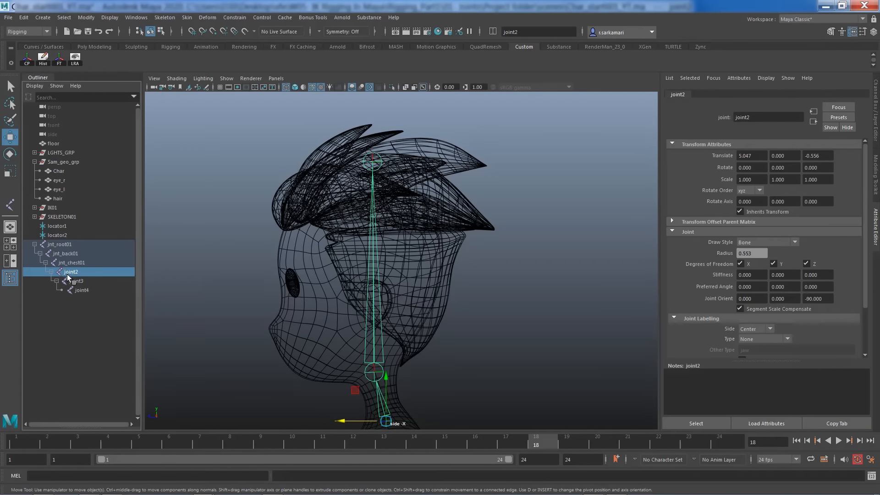
double_click(71, 272)
type("j")
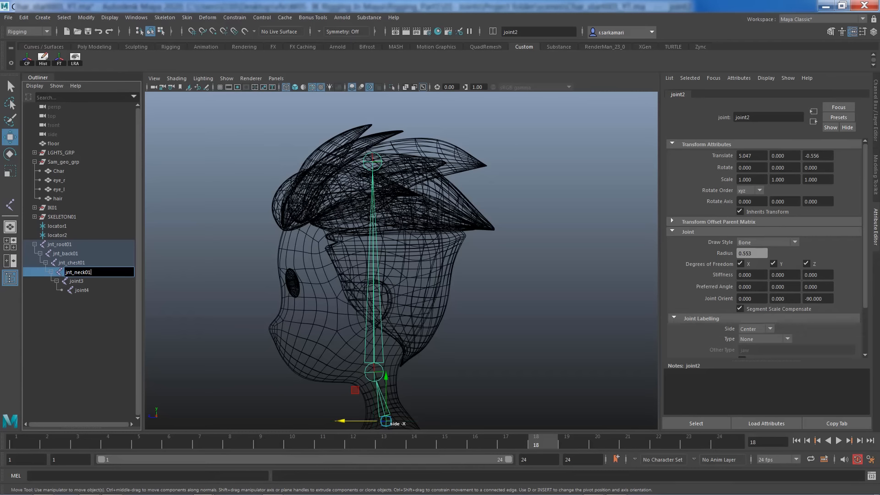
key("Tab")
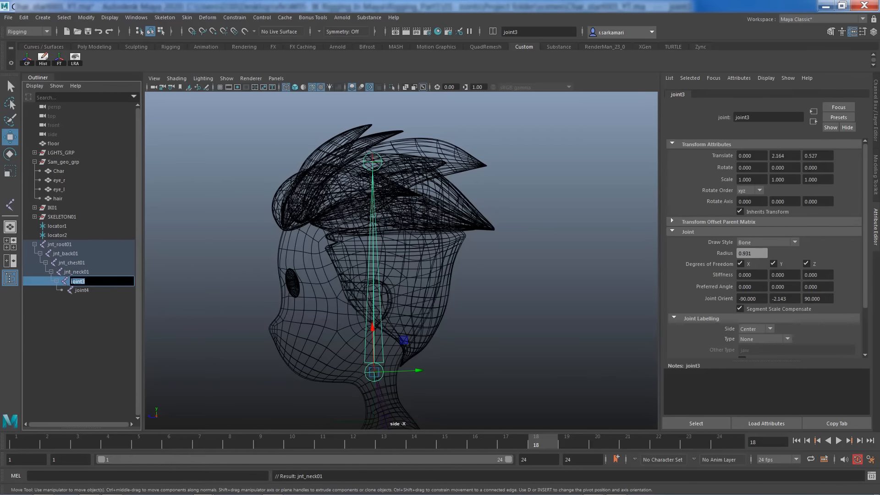
type("jnt_end")
type("_head01")
key("Tab")
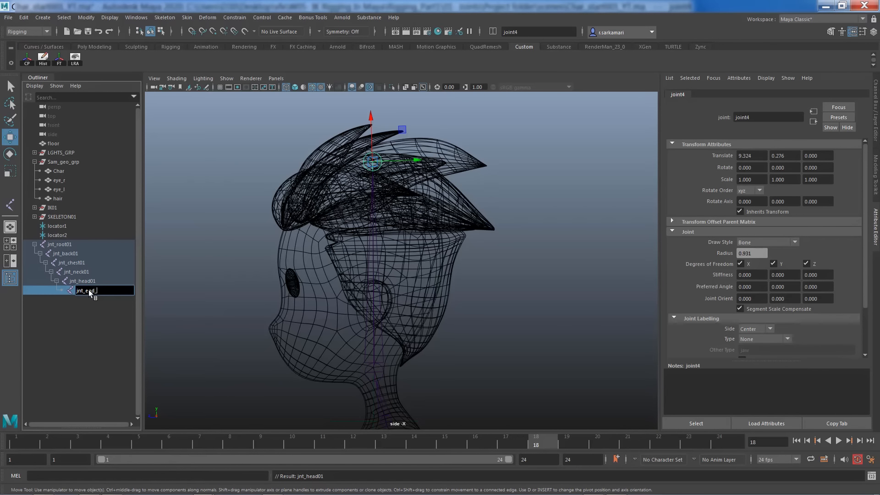
type("jnt_end_head01")
key("Return")
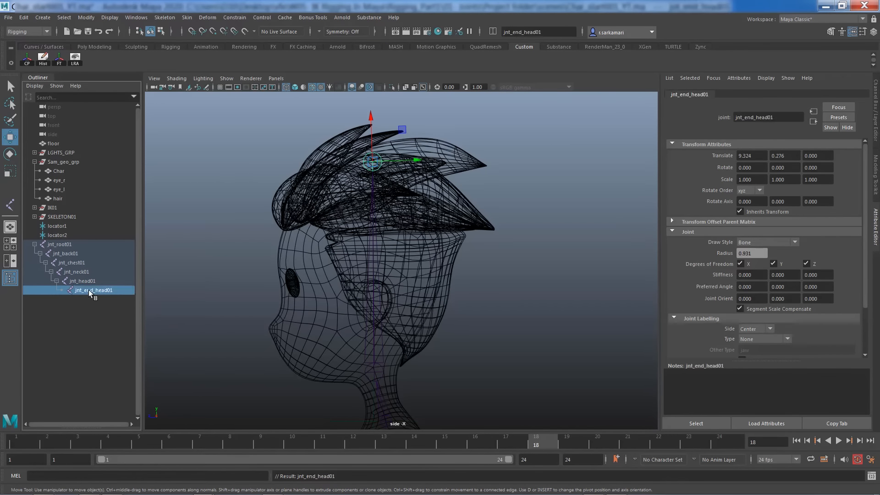
Step: Switch to the front view and delete the guide locators locator1 and locator2
key("space")
left_click_drag(231, 357, 230, 380)
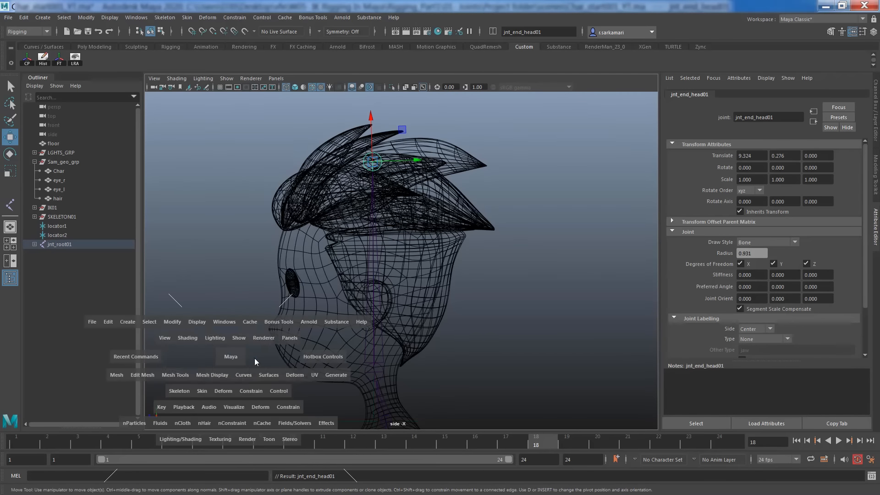
right_click_drag(336, 349, 153, 323, "alt")
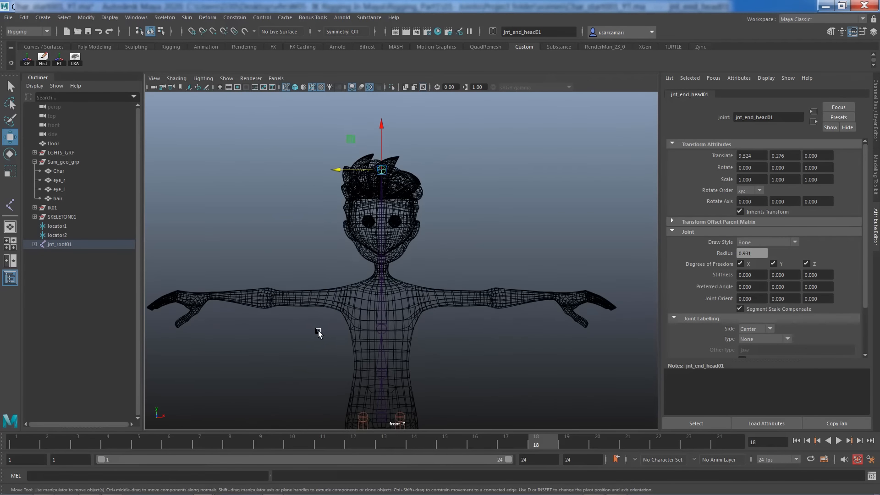
middle_click_drag(339, 343, 333, 272, "alt")
middle_click_drag(377, 291, 377, 320, "alt")
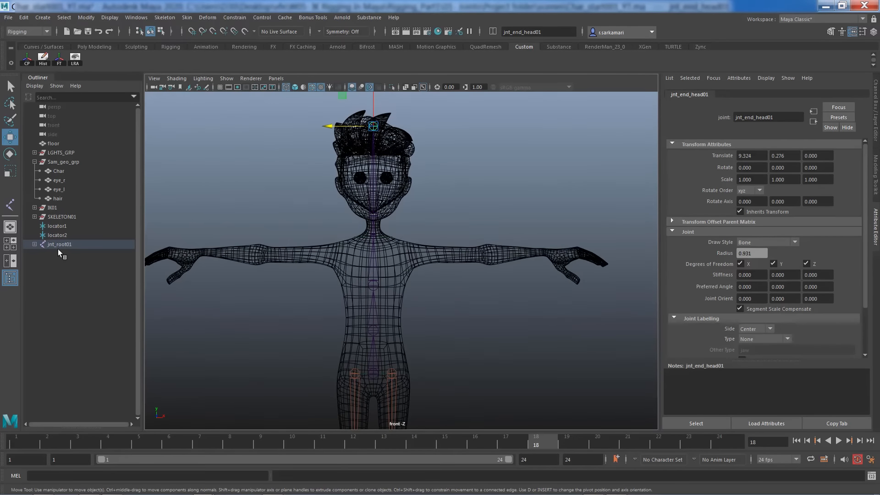
left_click_drag(51, 227, 54, 235)
key("Delete")
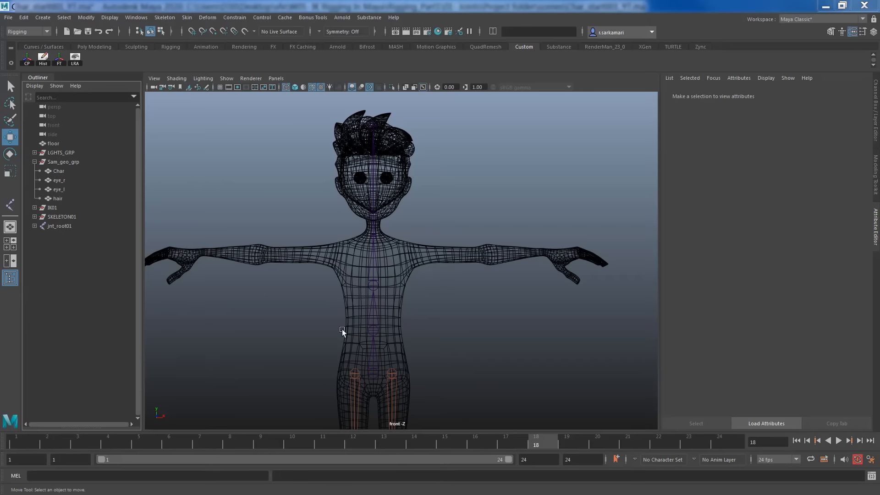
Step: Examine the spine chain and the root joint's placement relative to the hip joints in front and side views
left_click(373, 374)
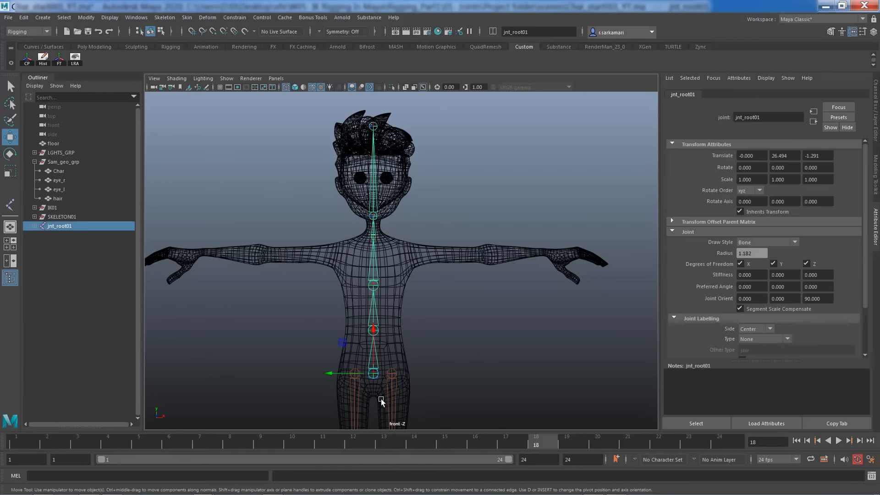
left_click(291, 399)
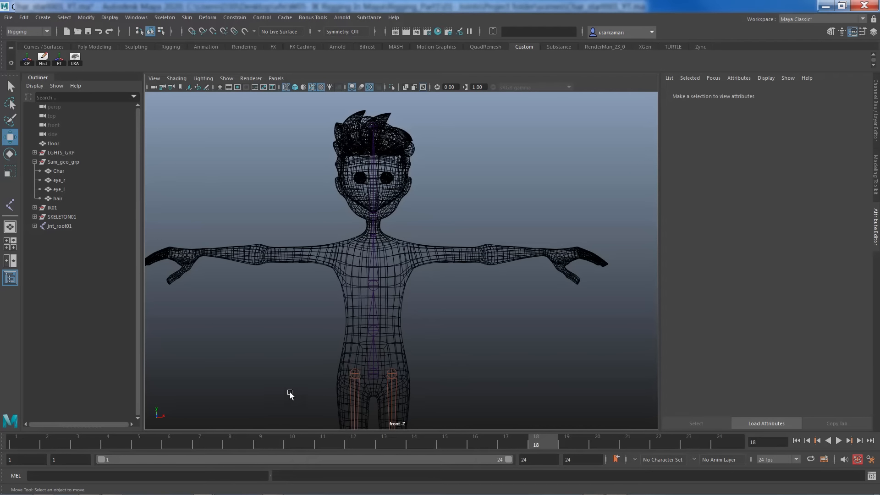
right_click_drag(289, 389, 406, 365, "alt")
middle_click_drag(406, 366, 428, 308, "alt")
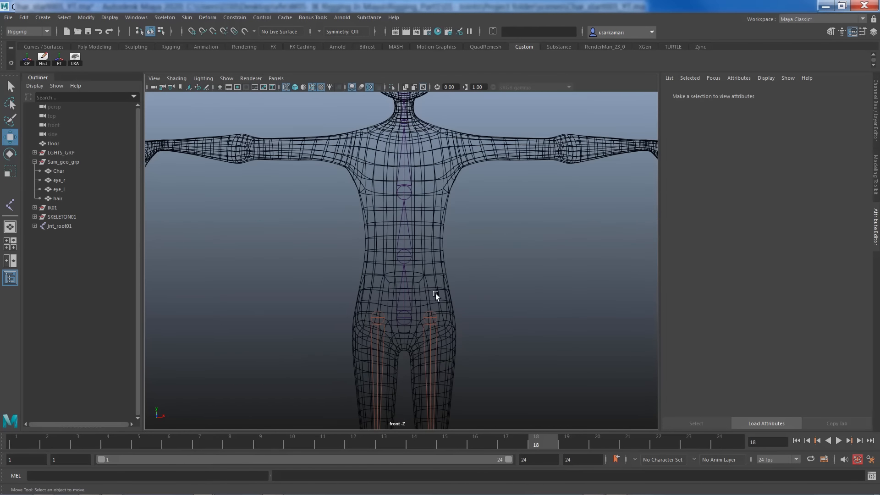
left_click_drag(435, 293, 442, 289, "alt")
key("space")
left_click_drag(320, 298, 353, 301)
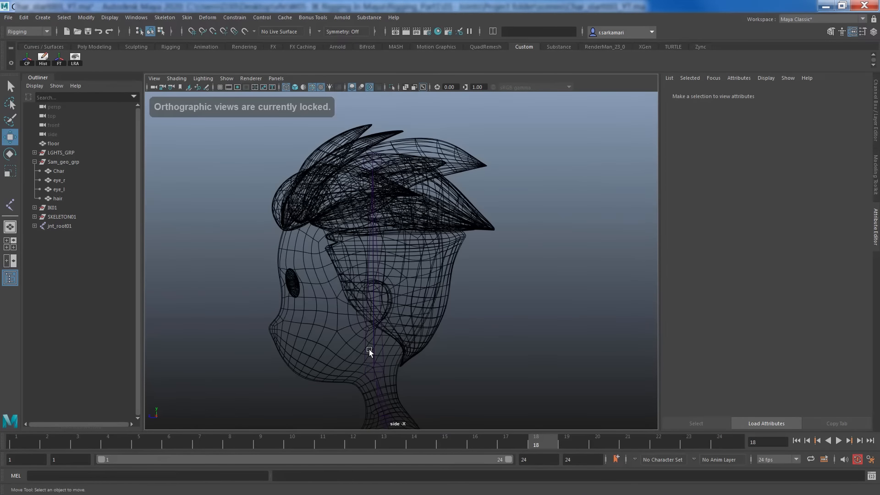
middle_click_drag(339, 387, 316, 124, "alt")
middle_click_drag(332, 381, 327, 193, "alt")
right_click_drag(372, 320, 390, 325, "alt")
middle_click_drag(323, 338, 285, 360, "alt")
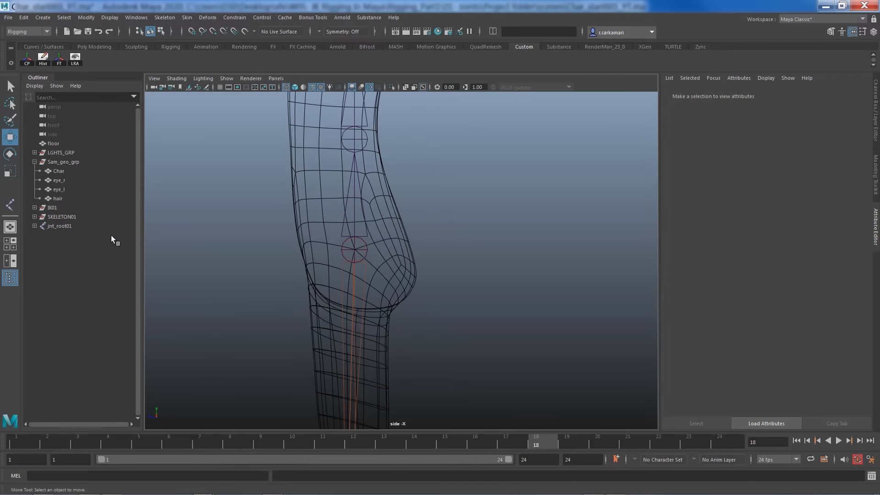
Step: Hide the SKELETON01 and IK01 groups by setting their Visibility to off
left_click(67, 215)
left_click(875, 133)
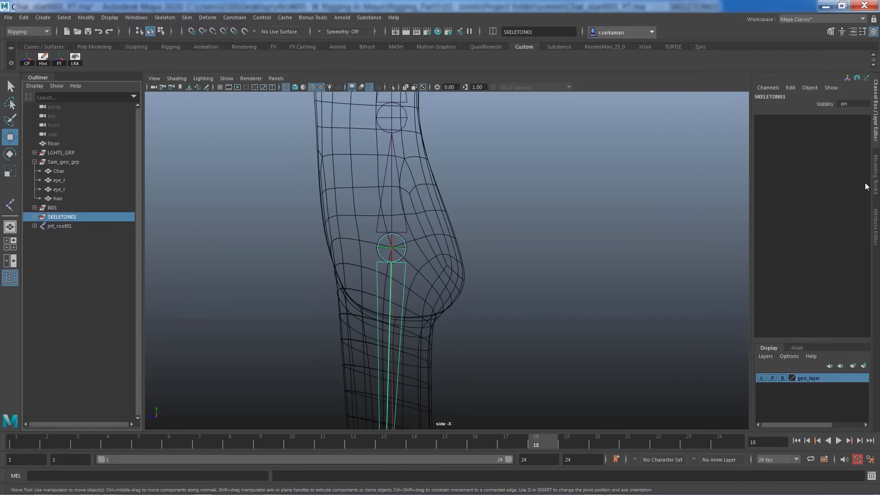
double_click(845, 105)
type("0")
key("Return")
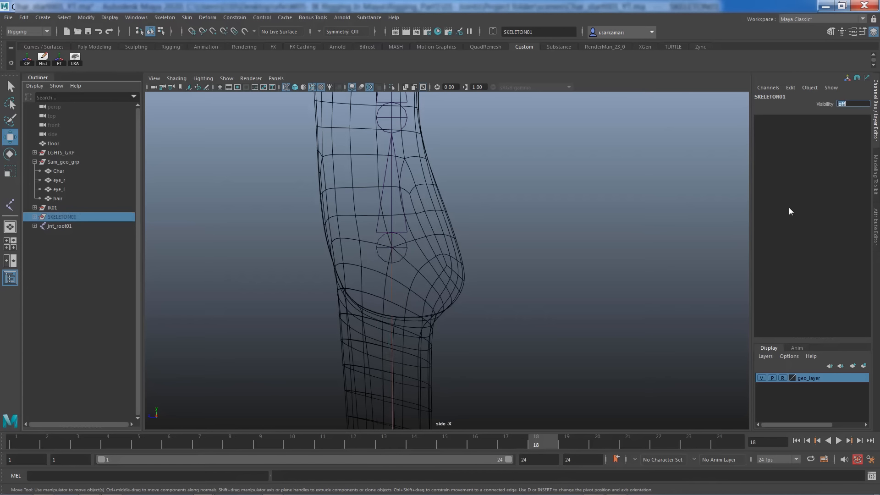
left_click(385, 251)
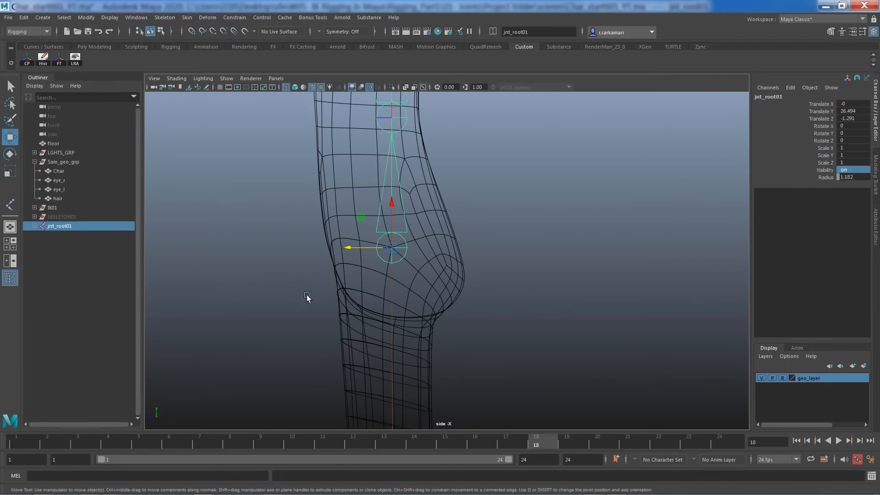
left_click(51, 207)
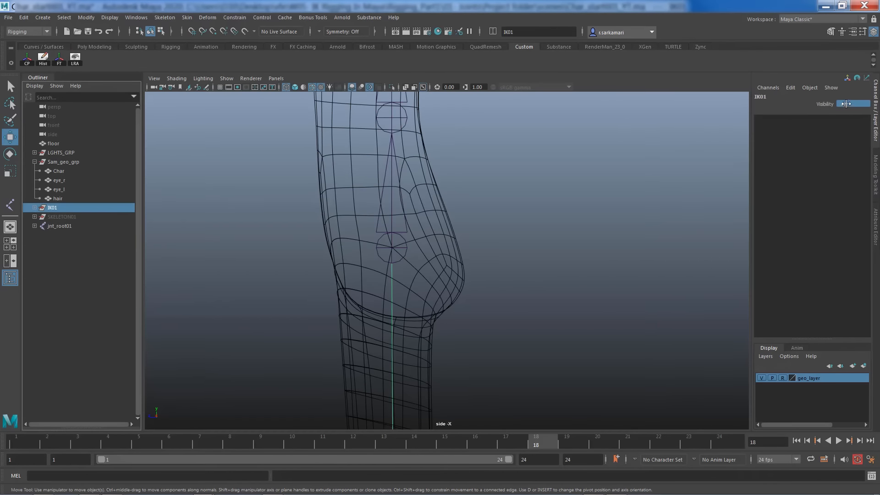
type("0")
key("Return")
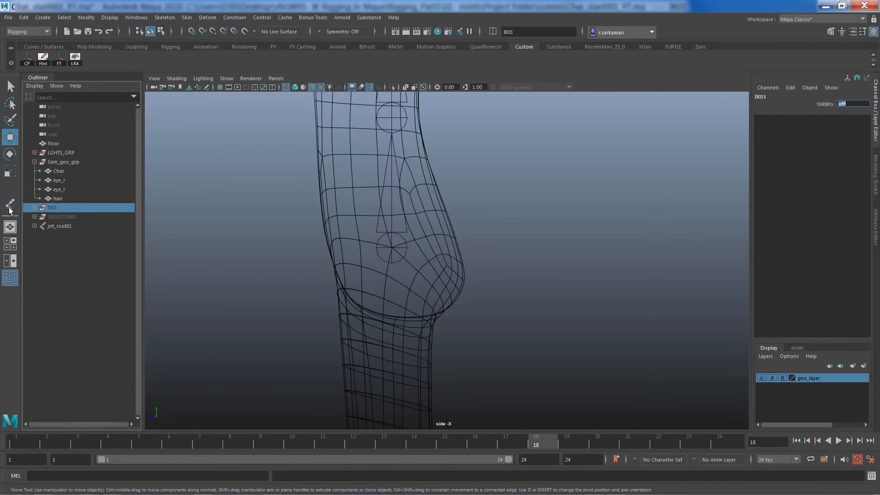
Step: Create a two-joint chain in side view, from the root joint at about 26.47 in Translate Y down to the bottom of the pelvis
left_click(166, 17)
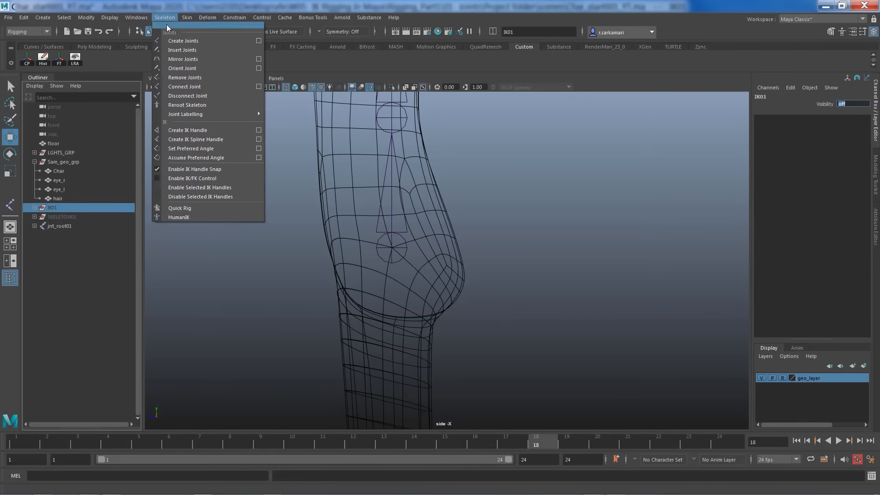
left_click(183, 41)
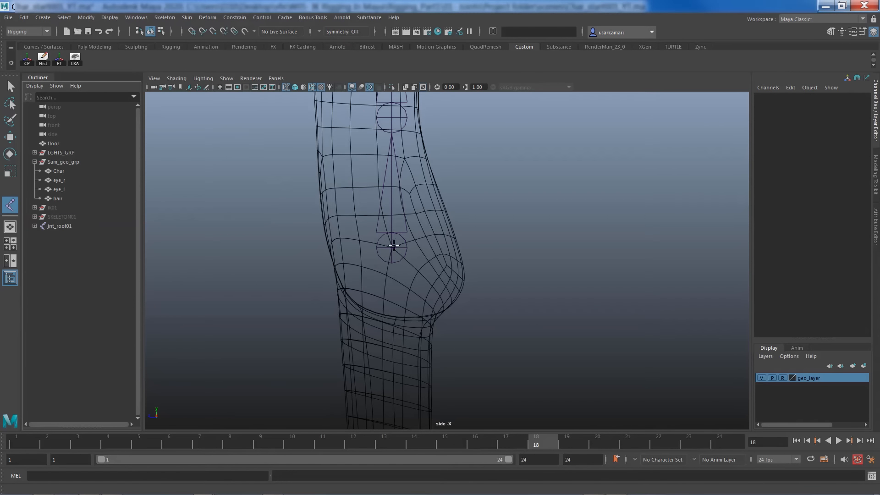
left_click_drag(277, 250, 391, 248)
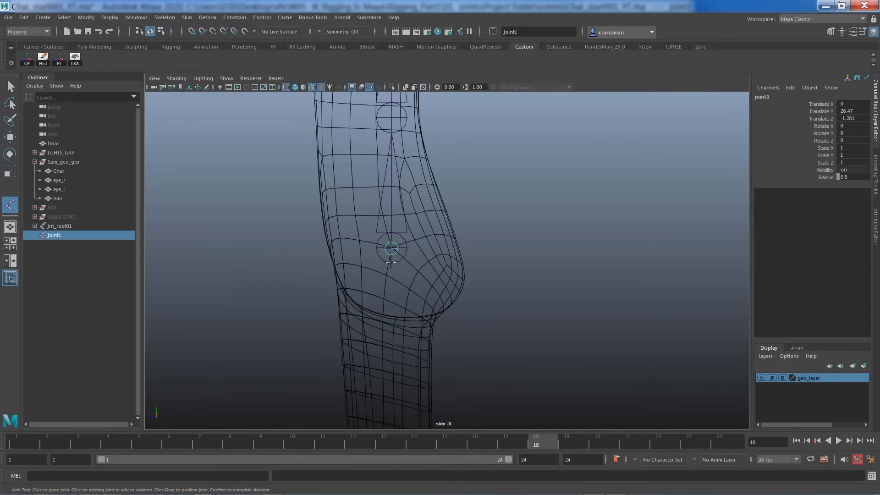
left_click_drag(391, 308, 389, 325)
key("Return")
key("w")
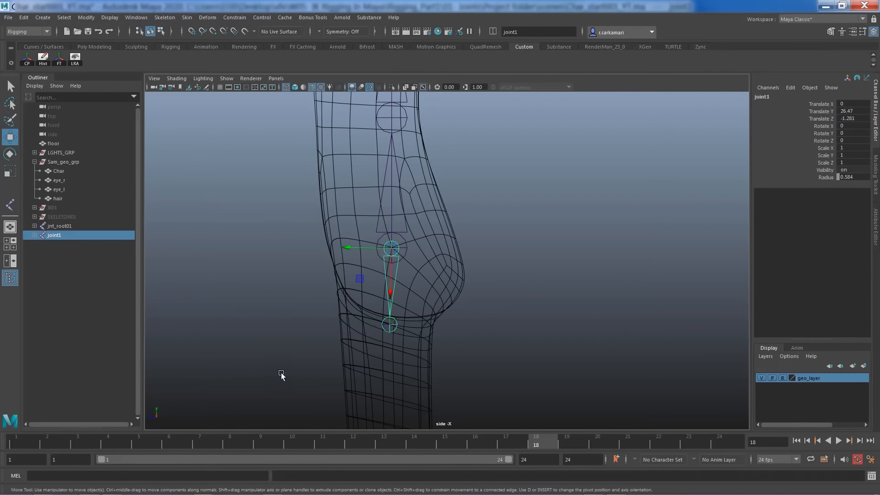
key("space")
key("space")
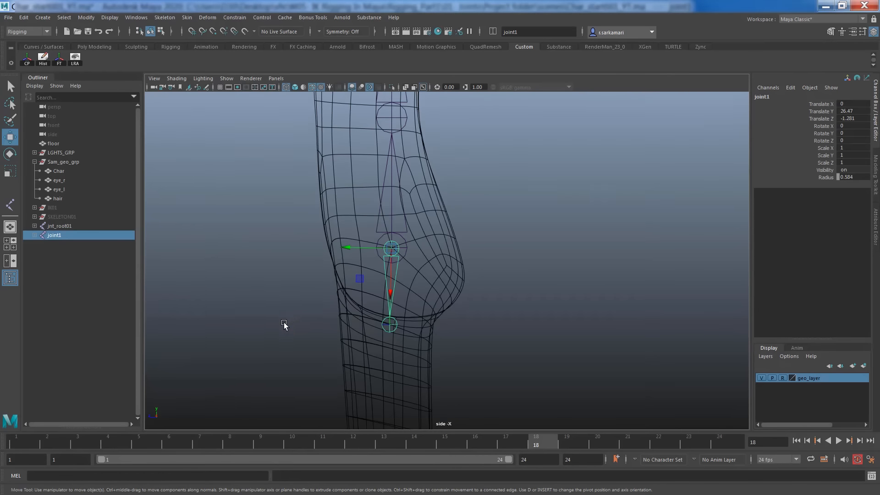
Step: Snap joint1 exactly onto the position of jnt_root01 at the character's hips
mouse_move(272, 316)
left_mouse_down()
mouse_move(253, 314)
mouse_move(278, 303)
left_mouse_up()
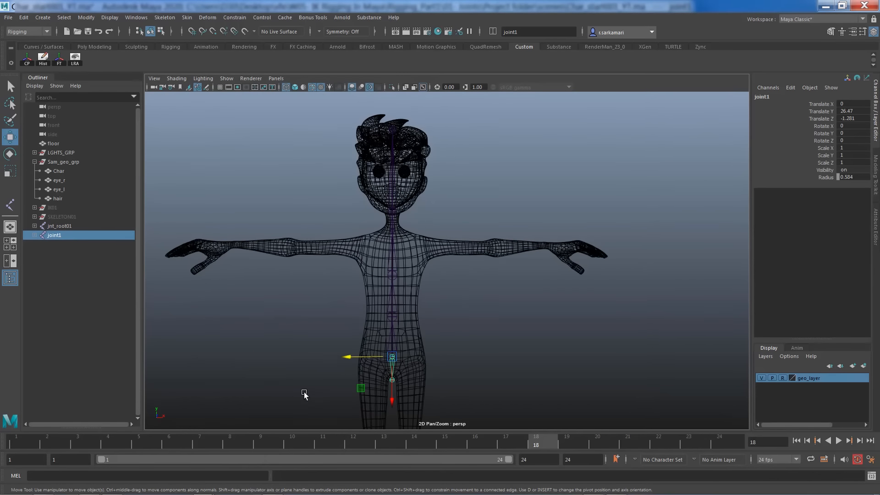
right_click_drag(278, 351, 383, 410, "alt")
middle_click_drag(383, 410, 426, 271, "alt")
right_click_drag(354, 215, 397, 293, "alt")
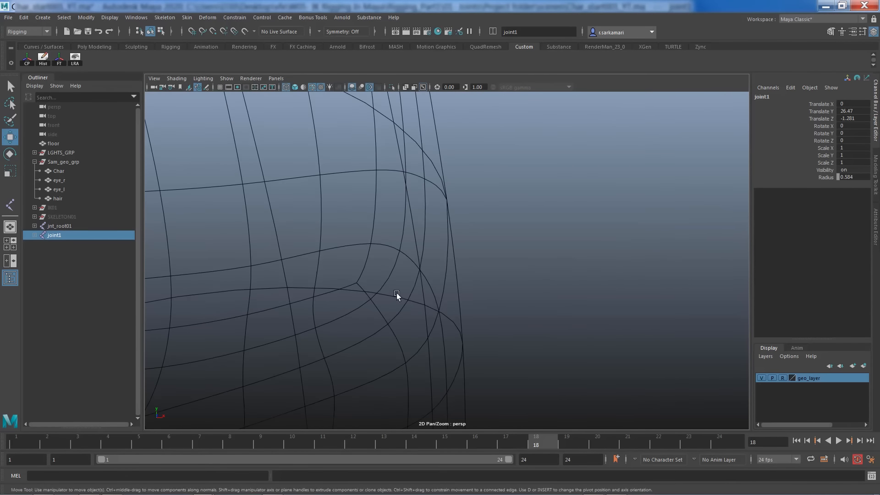
middle_click_drag(397, 293, 571, 314, "alt")
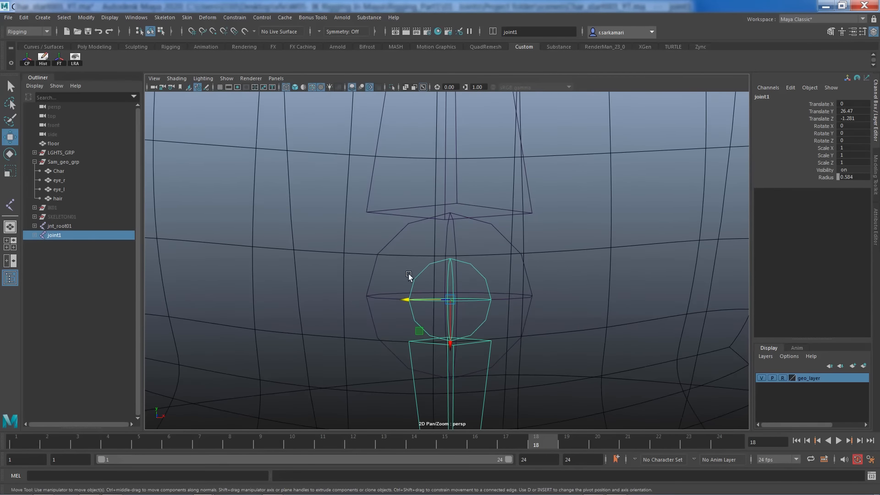
left_click(388, 245)
scroll(399, 291, "up", 4)
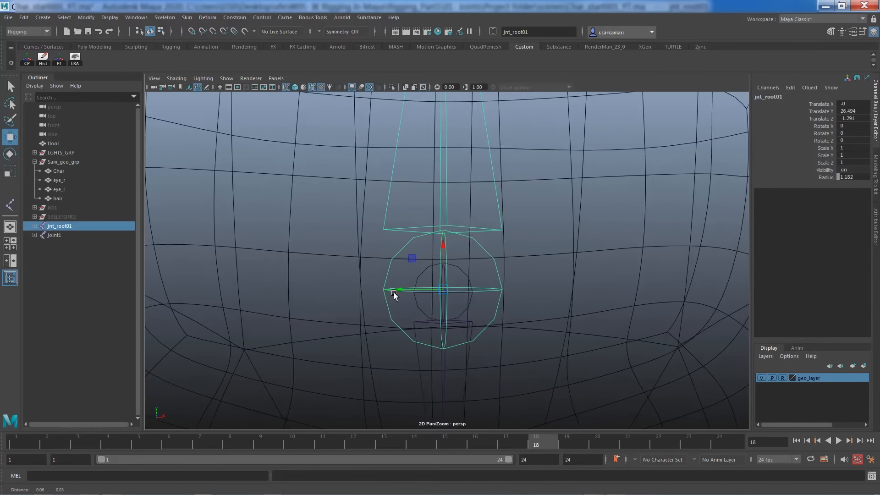
middle_click_drag(394, 293, 375, 300, "alt")
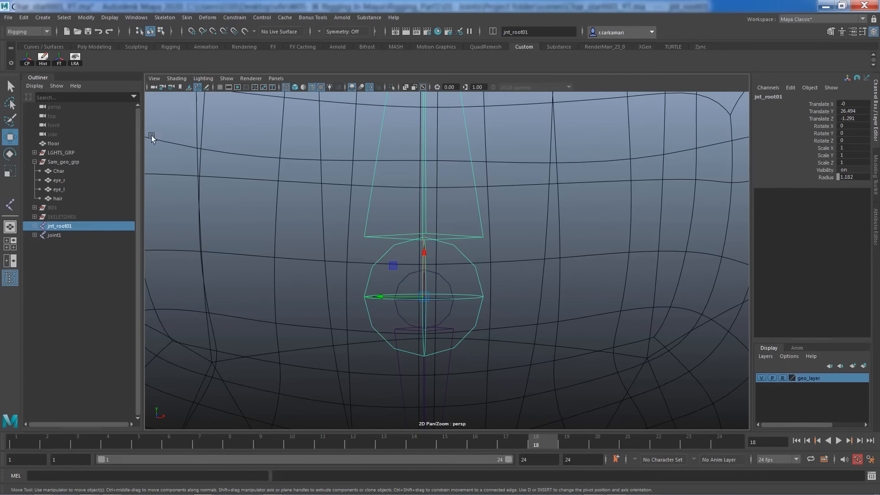
left_click_drag(365, 340, 374, 338, "alt")
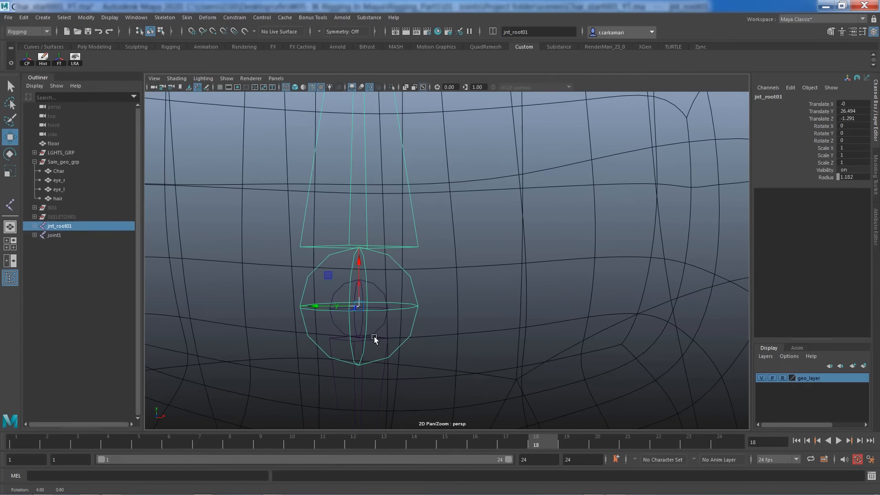
left_click(374, 286)
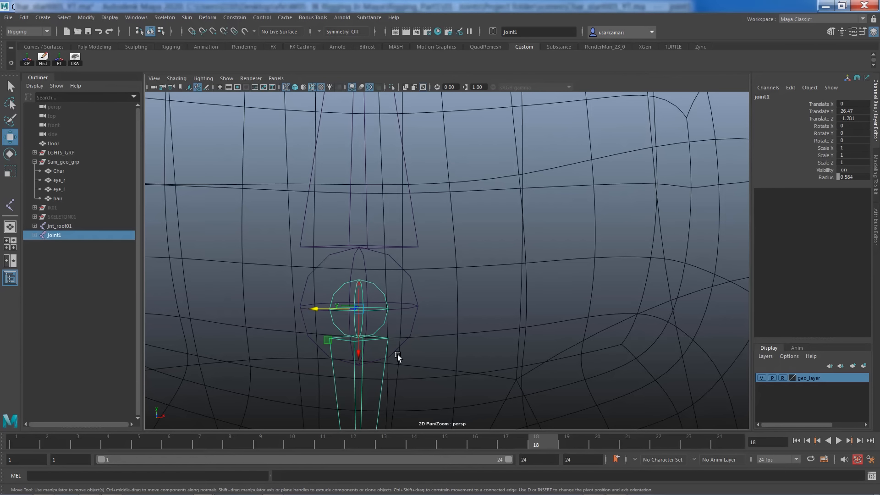
key("v")
left_click_drag(357, 309, 358, 311)
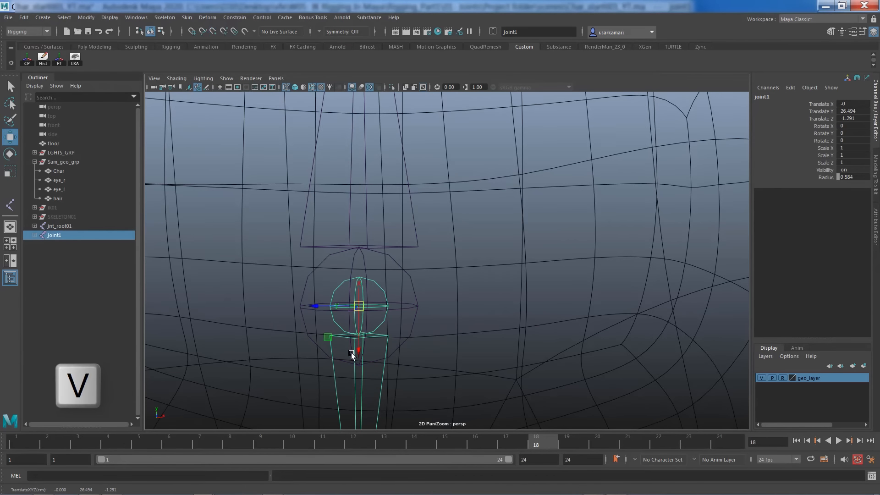
Step: Examine whether joint1 and jnt_root01 share the same position by selecting each in turn
left_click_drag(288, 351, 296, 350, "alt")
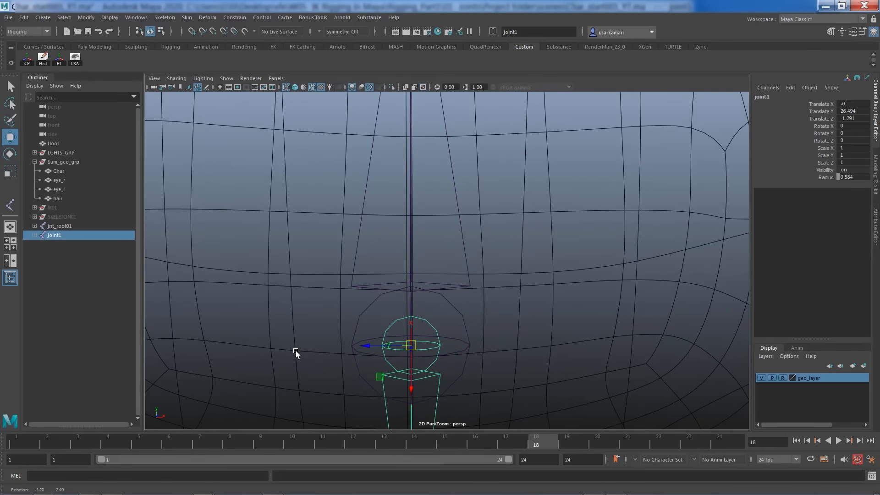
left_click(358, 317)
left_click(383, 335)
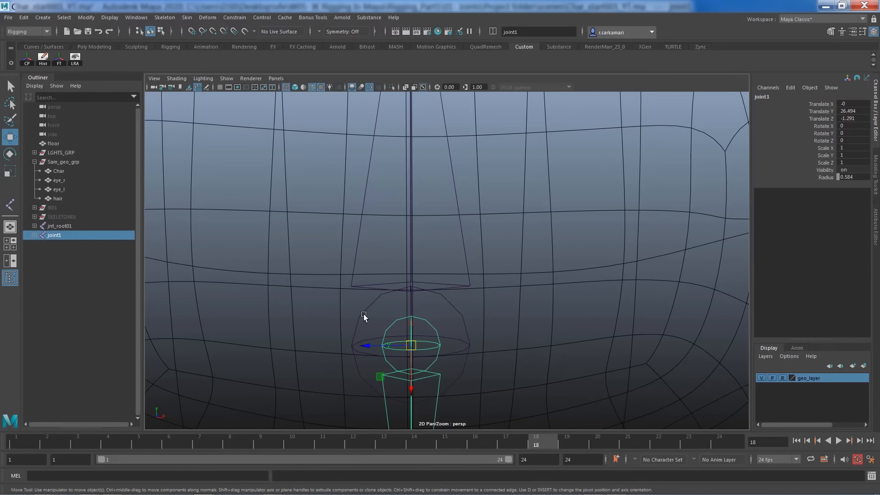
left_click(360, 315)
left_click(387, 329)
left_click(389, 329)
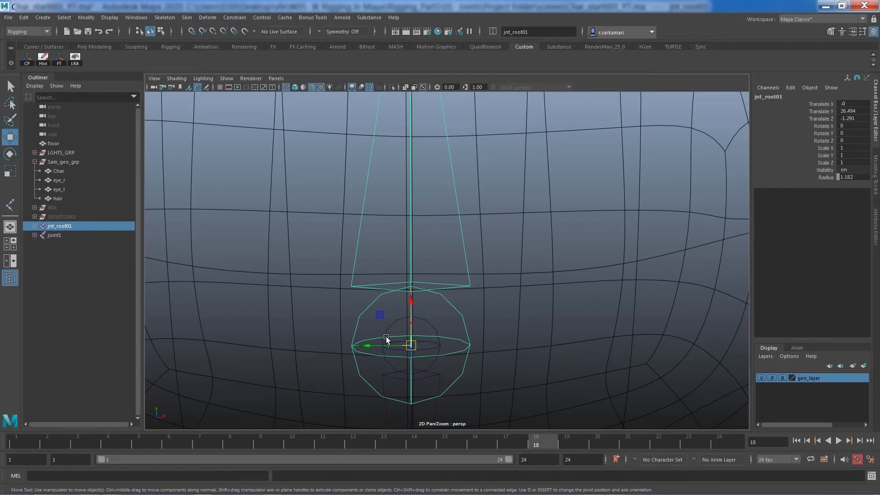
left_click(387, 328)
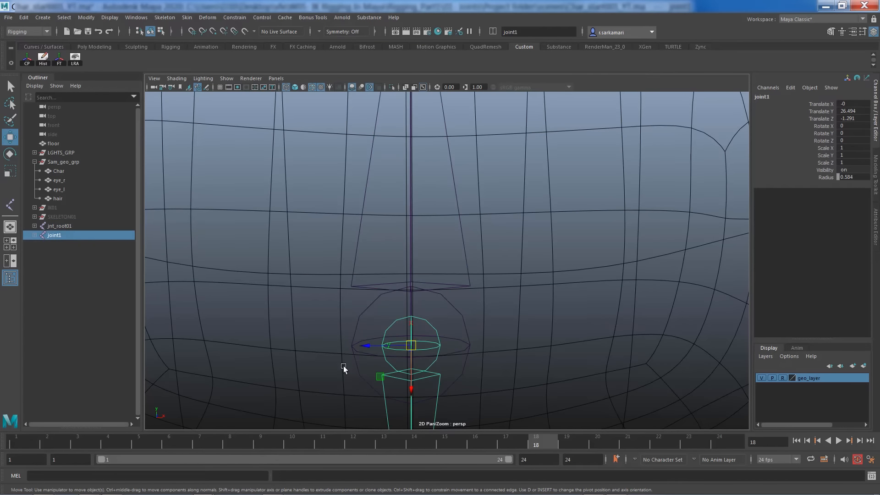
Step: Set the joint orient of joint2, the end joint at the crotch, to 0 on X and Y
right_click_drag(424, 310, 336, 296, "alt")
middle_click_drag(336, 296, 353, 262, "alt")
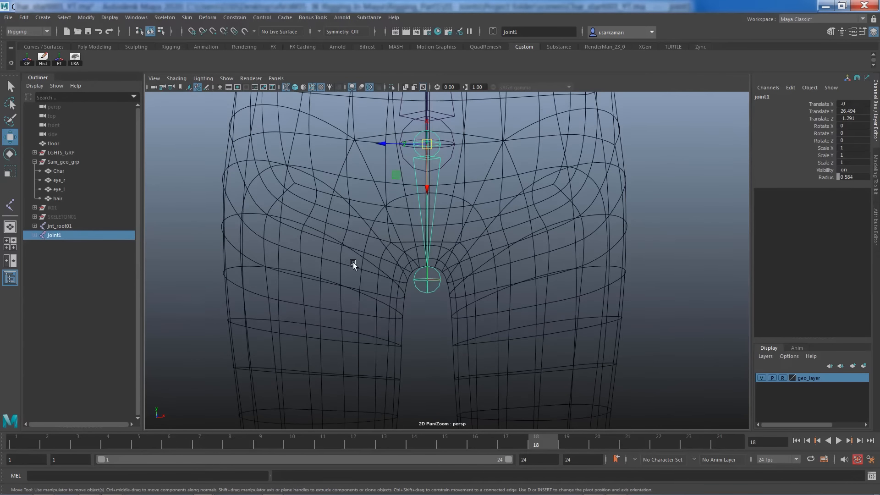
left_click(418, 282)
left_click(424, 280)
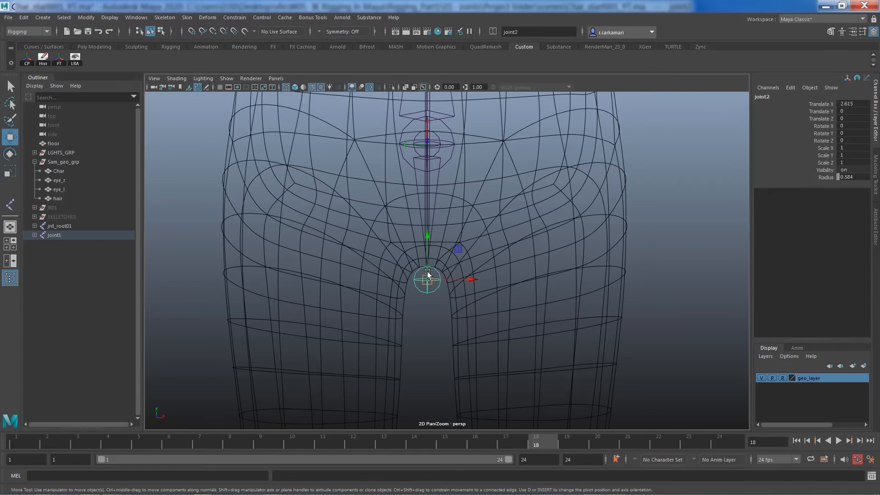
key("ctrl+a")
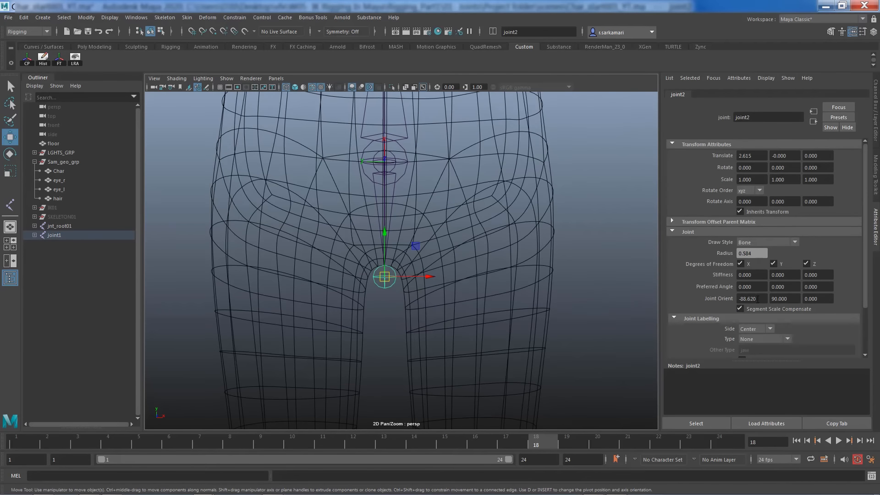
double_click(752, 299)
type("0")
key("Return")
double_click(784, 299)
type("0")
key("Return")
key("Tab")
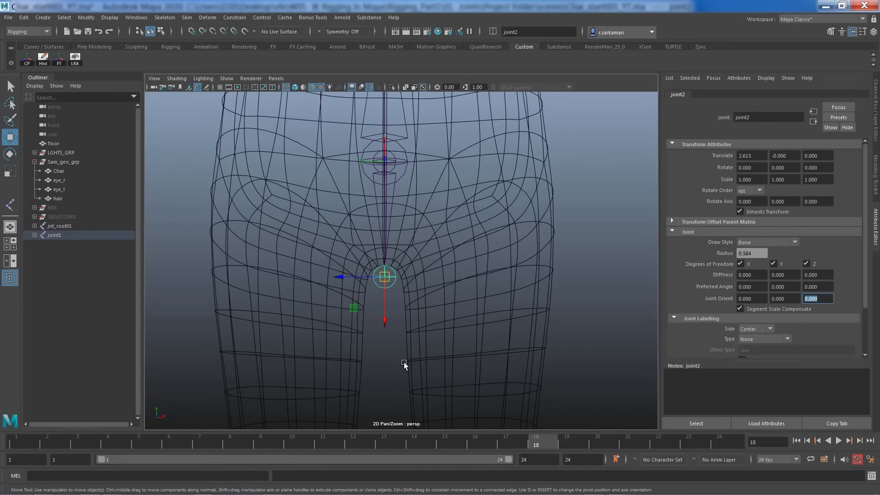
Step: Compare the local axes and joint orientation of joint1 with those of jnt_root01
left_click_drag(403, 367, 320, 192, "alt")
left_click(319, 190)
scroll(328, 176, "up", 2)
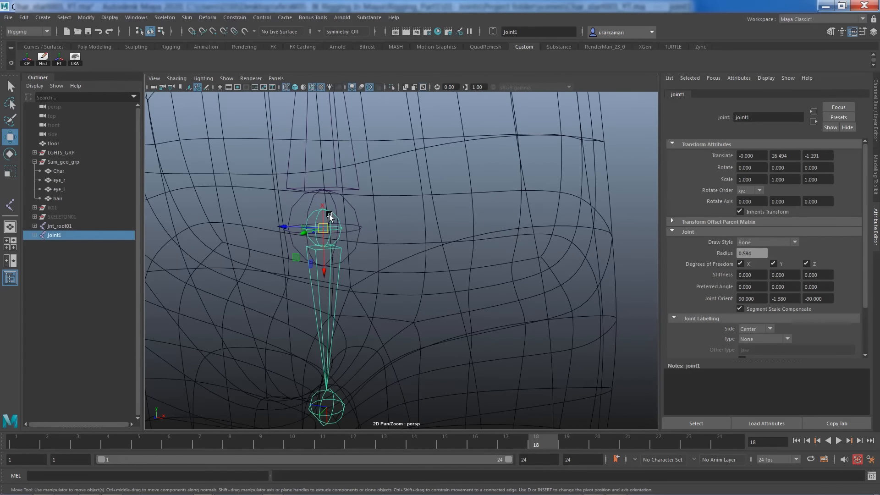
scroll(353, 234, "up", 2)
key("q")
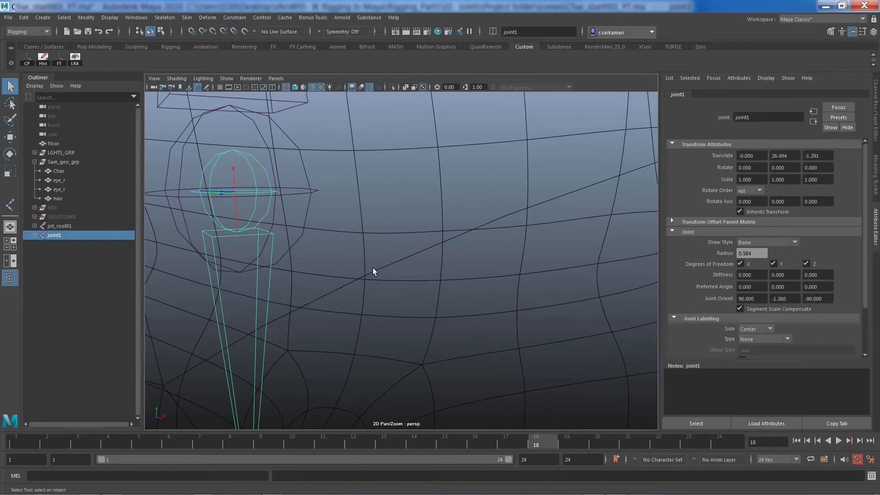
mouse_move(374, 272)
left_mouse_down("alt")
mouse_move(369, 234)
mouse_move(374, 271)
left_mouse_up("alt")
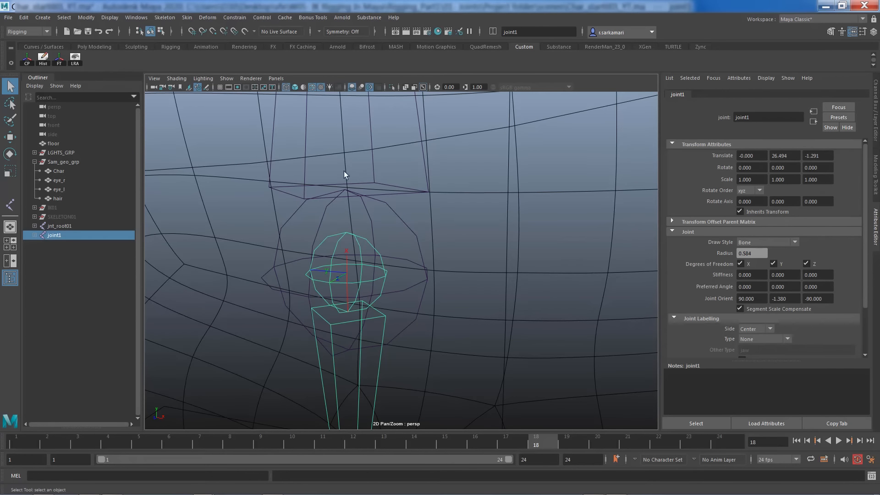
right_click_drag(378, 243, 278, 237, "alt")
middle_click_drag(339, 263, 338, 249, "alt")
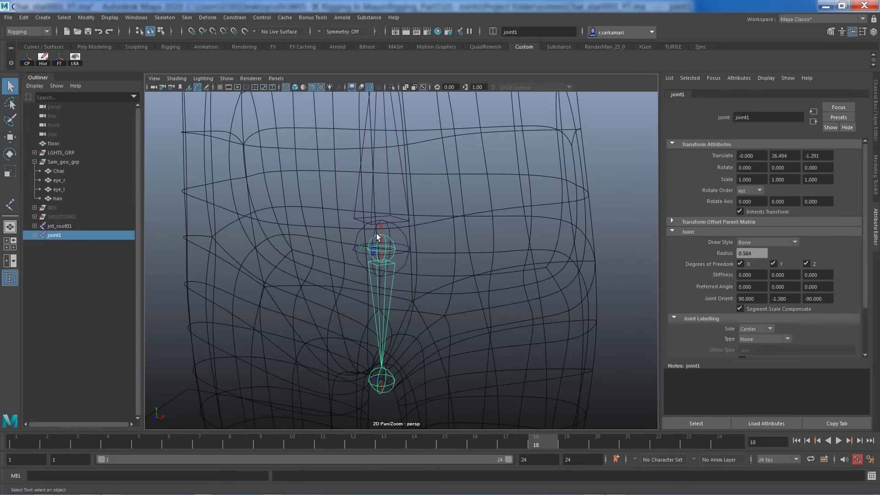
left_click(403, 236)
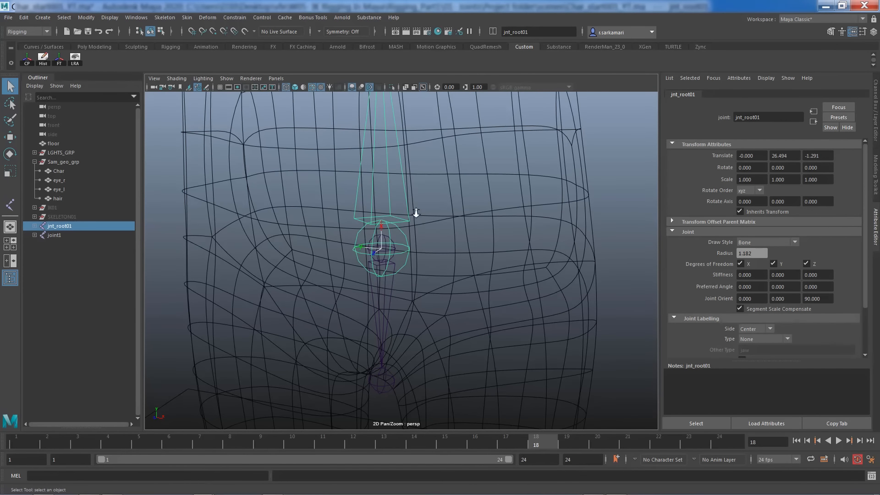
scroll(380, 214, "down", 5)
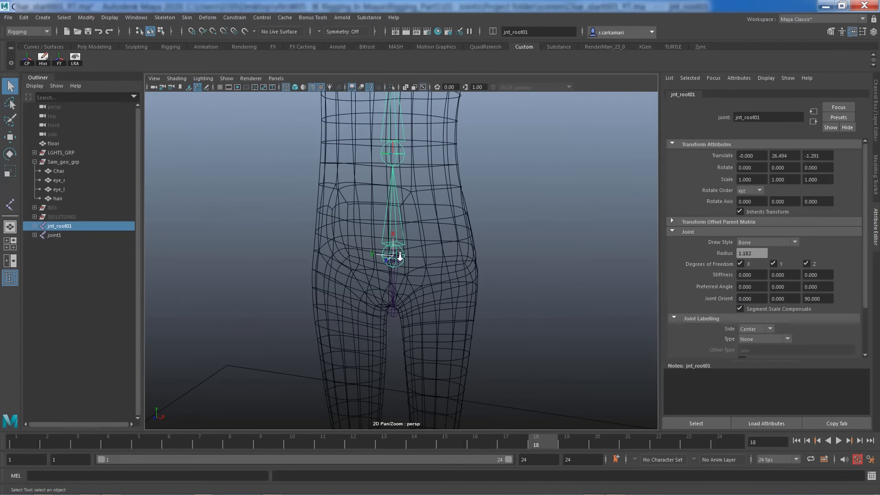
right_click_drag(397, 255, 536, 297, "alt")
left_click(372, 260)
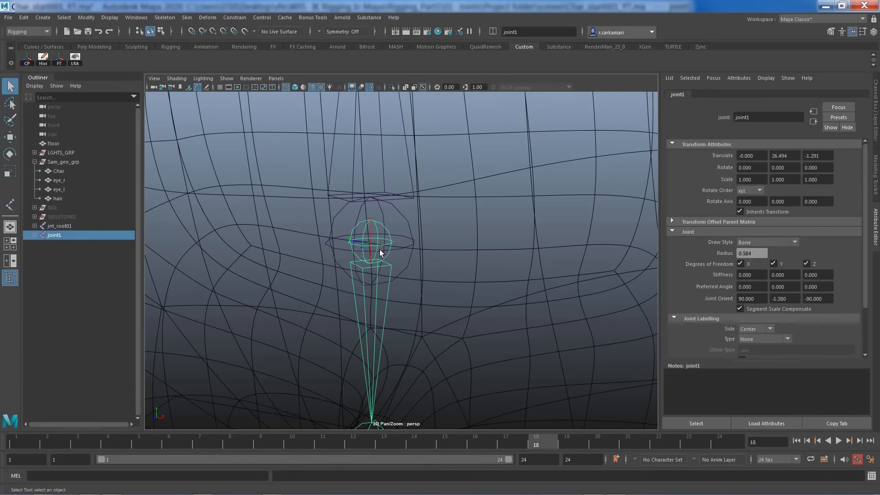
scroll(365, 279, "down", 5)
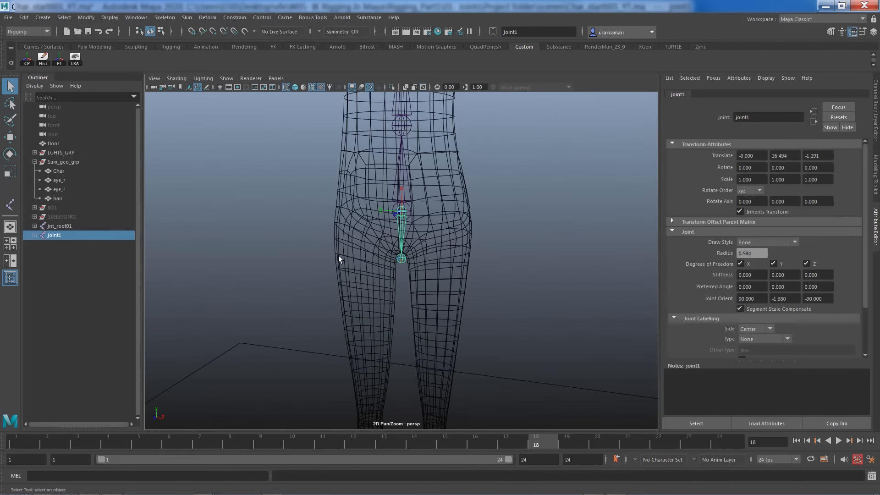
scroll(411, 202, "up", 10)
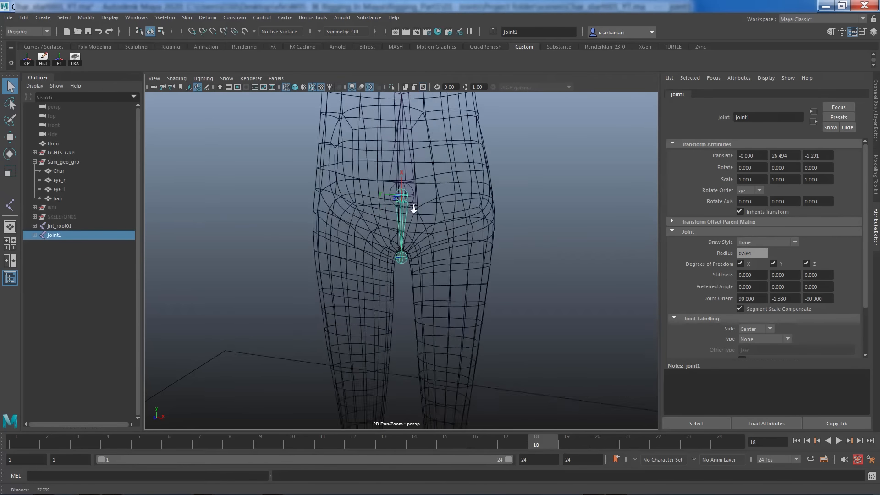
scroll(428, 269, "up", 5)
right_click_drag(428, 269, 412, 270, "alt")
middle_click_drag(412, 271, 413, 290, "alt")
right_click_drag(413, 291, 451, 288, "alt")
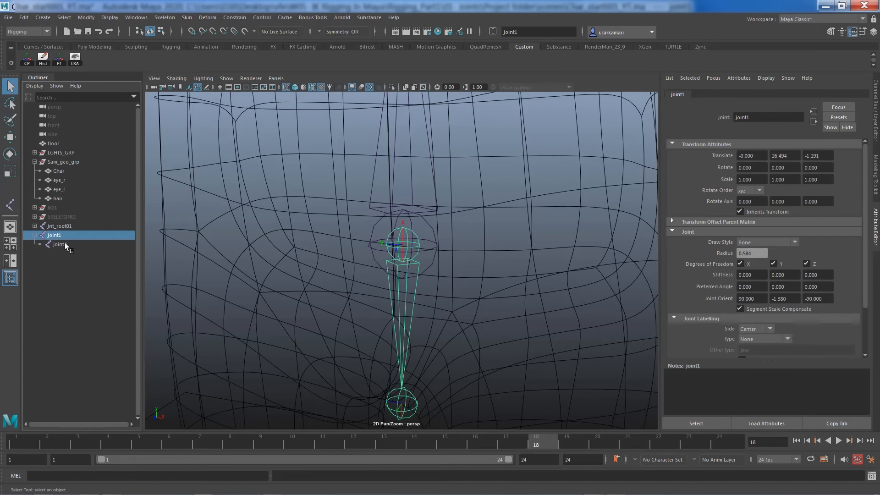
Step: Rename joint1 as jnt_pelvis01
double_click(55, 236)
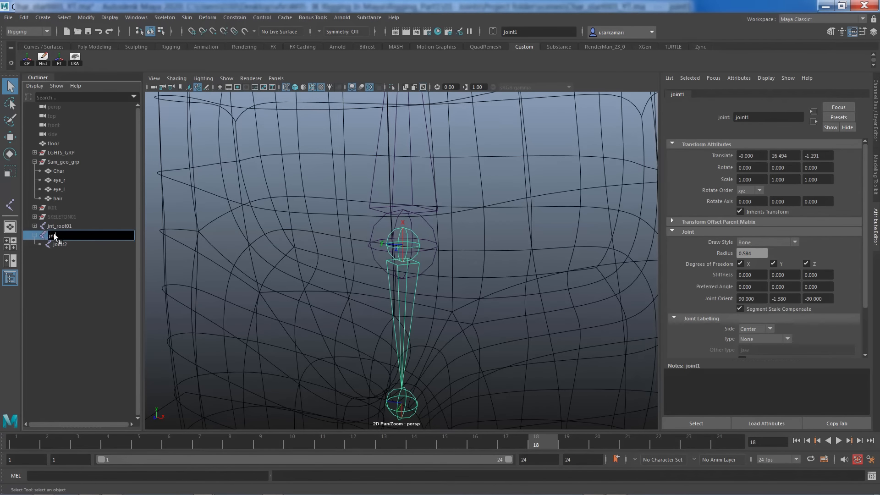
type("pelvis01")
key("Return")
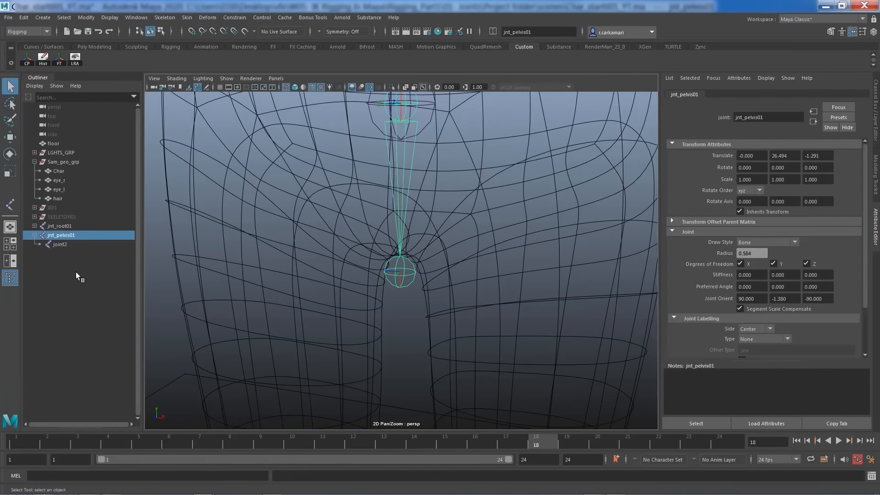
Step: Rename its child joint2 as jnt_end_pelvis01
key("Down")
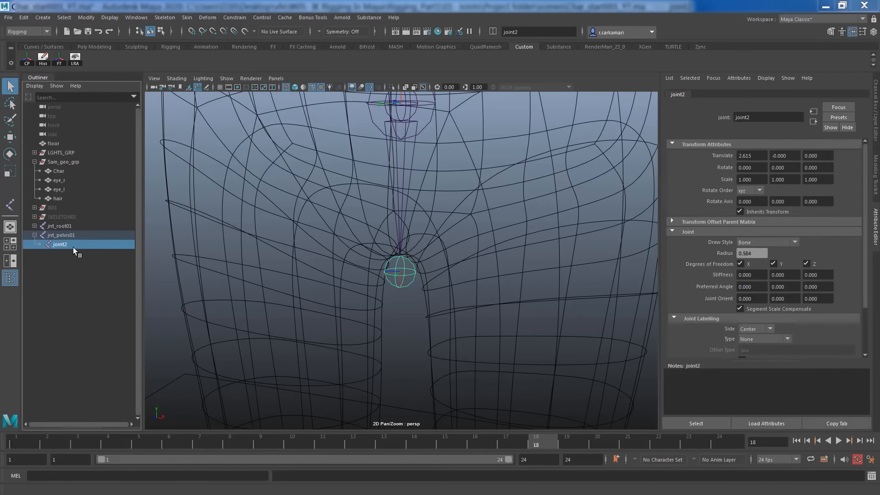
double_click(56, 246)
type("jnt_end_pelvis")
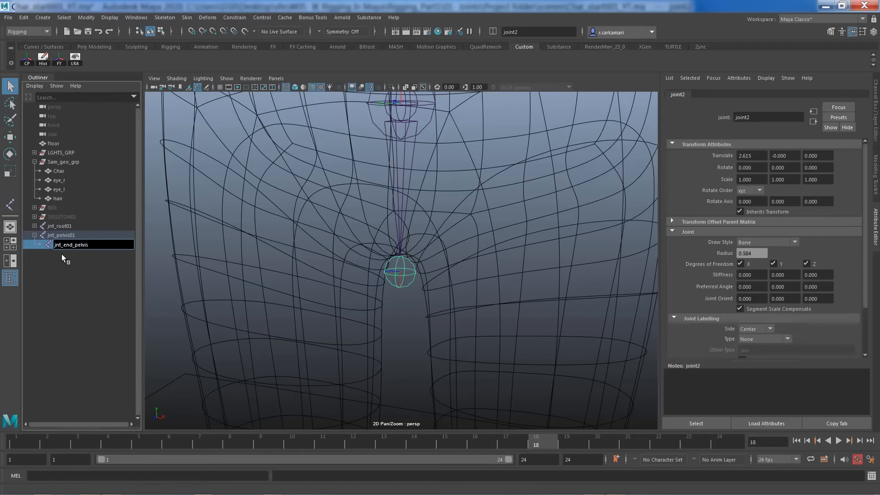
type("01")
key("Return")
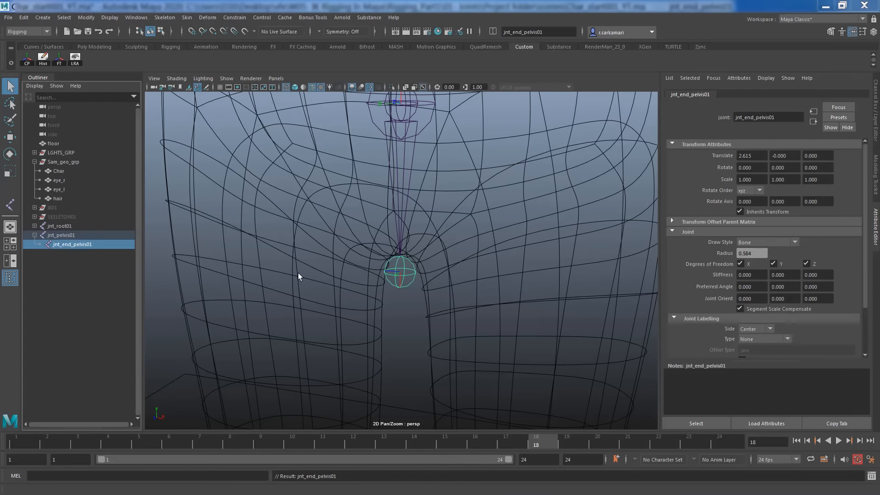
Step: Select jnt_root01 and hide the character mesh by turning off the visibility of geo_layer
middle_click_drag(368, 254, 364, 292, "alt")
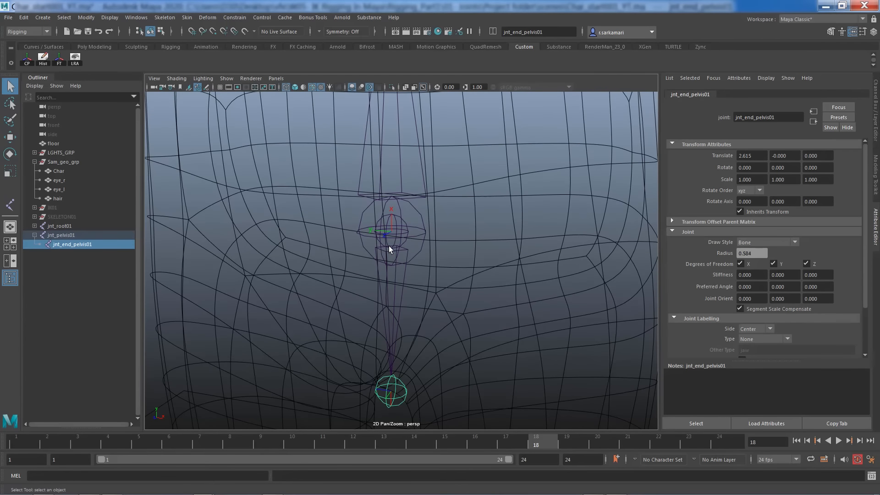
left_click(392, 250)
left_click(417, 208)
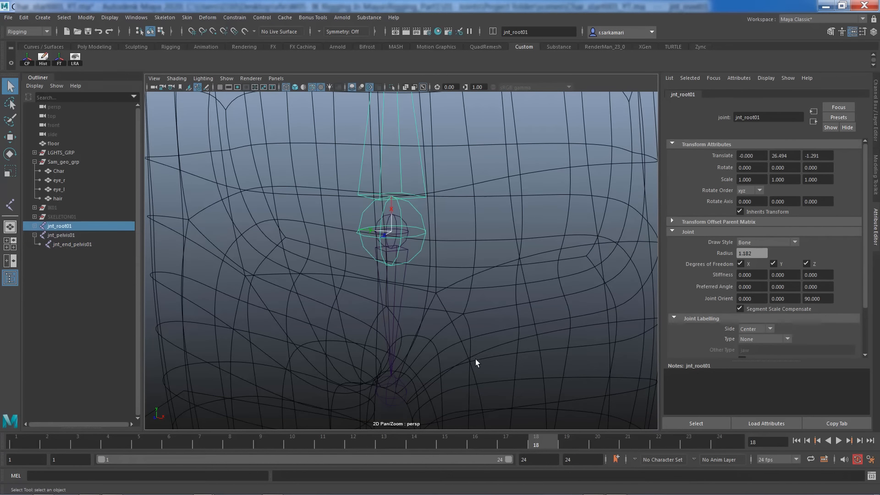
left_click(876, 130)
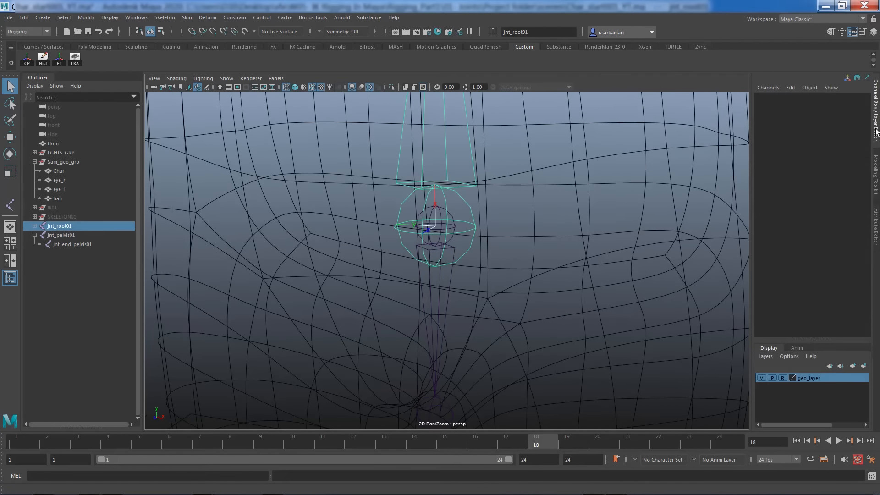
left_click(761, 377)
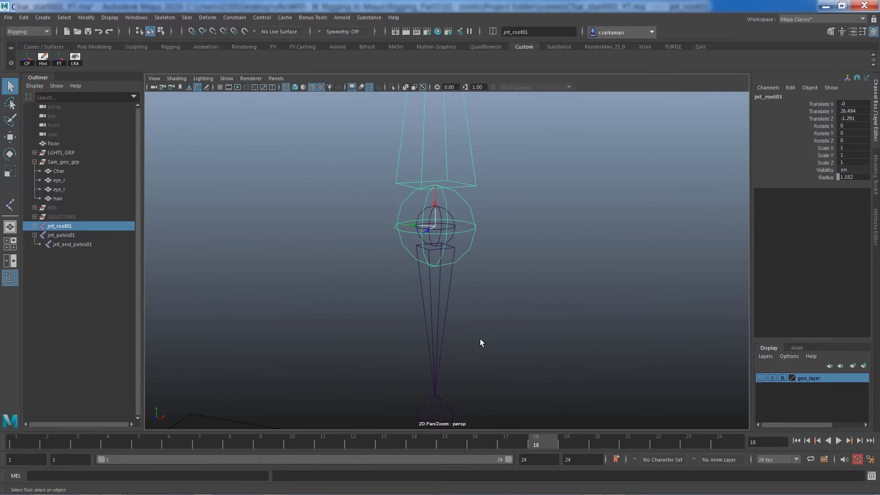
Step: Parent jnt_pelvis01 under jnt_root01 and select the root joint to check the hierarchy
left_click(430, 245)
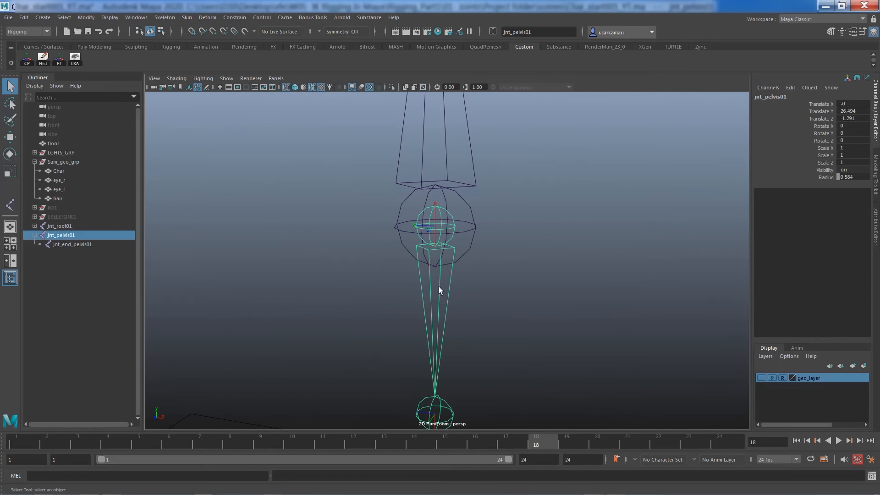
left_click(398, 224, "shift")
key("p")
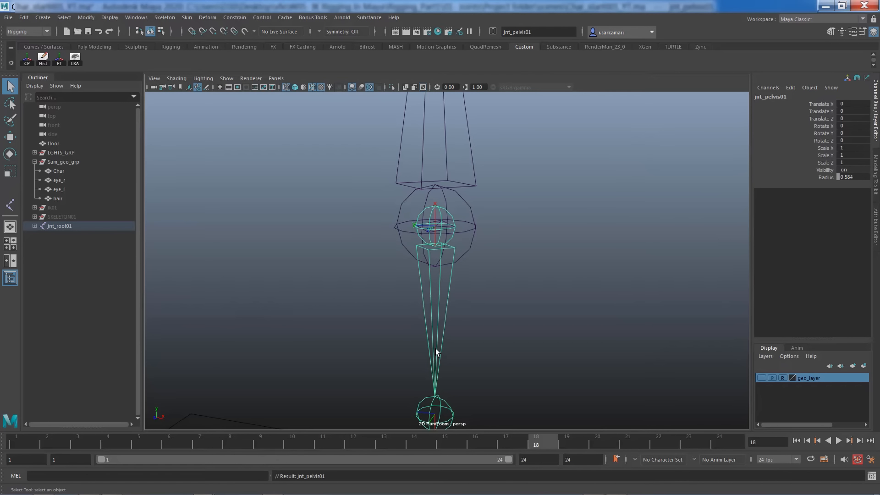
left_click(409, 182)
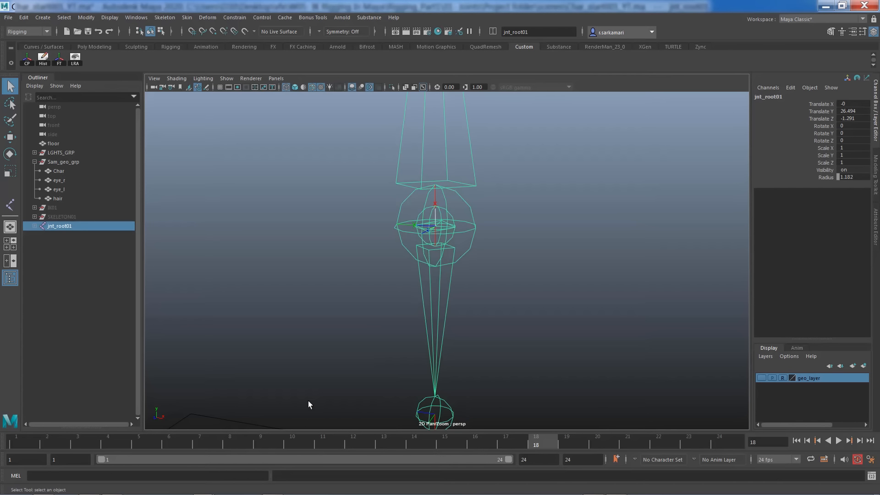
Step: Set the visibility of the SKELETON01 group to on
left_click(56, 216)
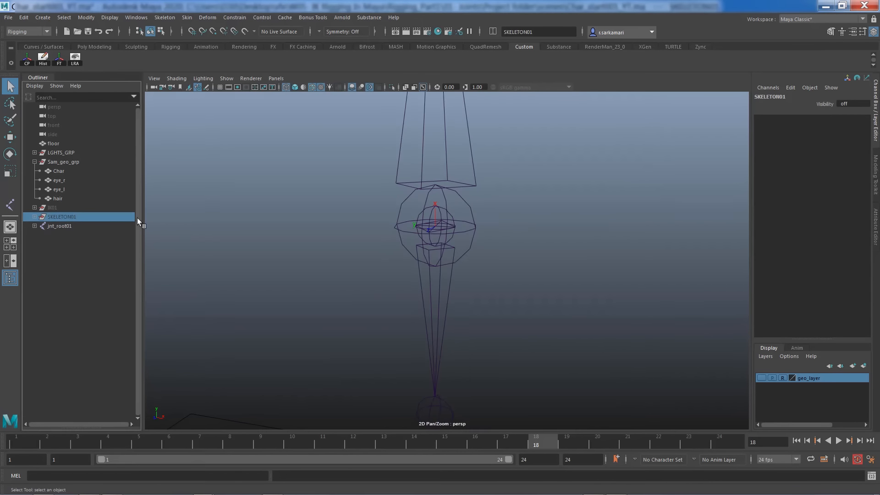
left_click(848, 102)
type("1")
key("Return")
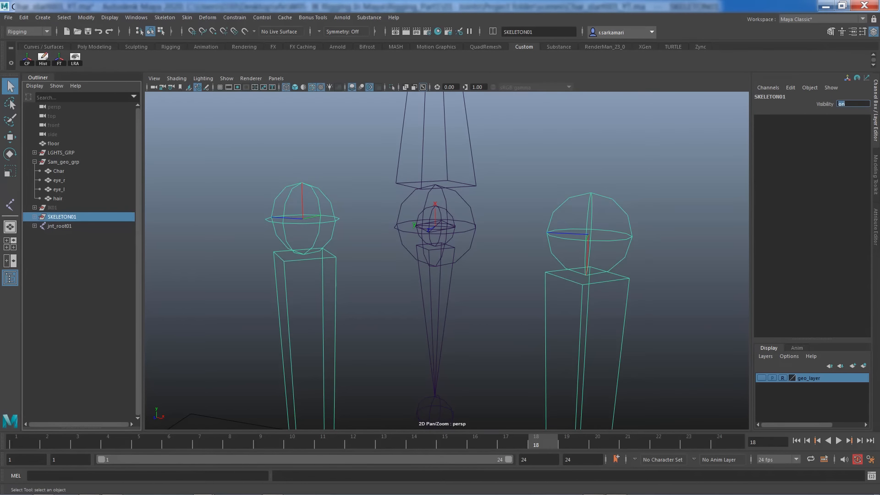
Step: Parent both thigh joints, jnt_r_thigh01 and jnt_l_thigh01, under jnt_pelvis01
left_click(436, 231)
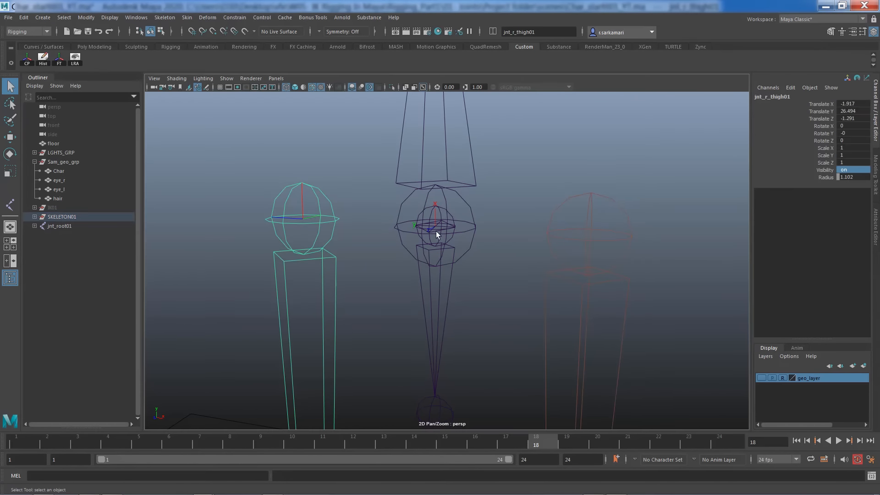
left_click(558, 241)
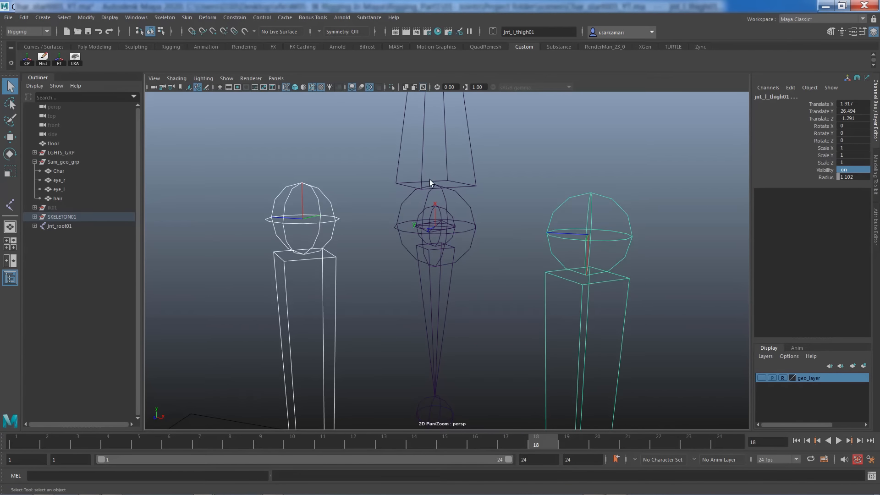
left_click(452, 217)
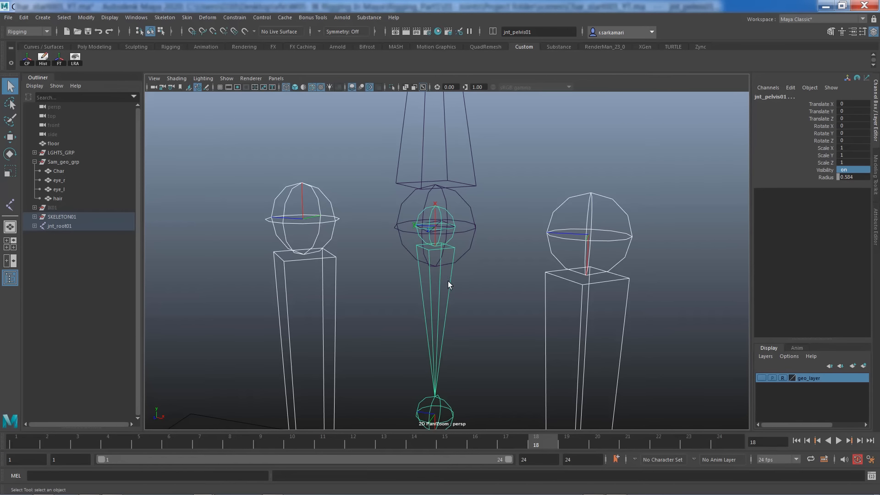
key("p")
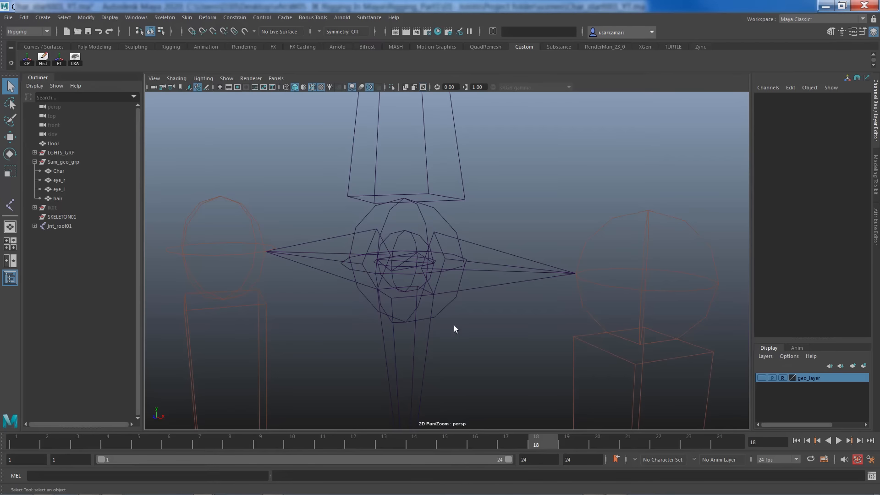
Step: Show the character mesh again by making geo_layer visible, and inspect the skeleton inside the whole body
right_click_drag(454, 325, 270, 315, "alt")
middle_click_drag(271, 315, 197, 286, "alt")
right_click_drag(197, 286, 147, 284, "alt")
middle_click_drag(340, 312, 373, 321, "alt")
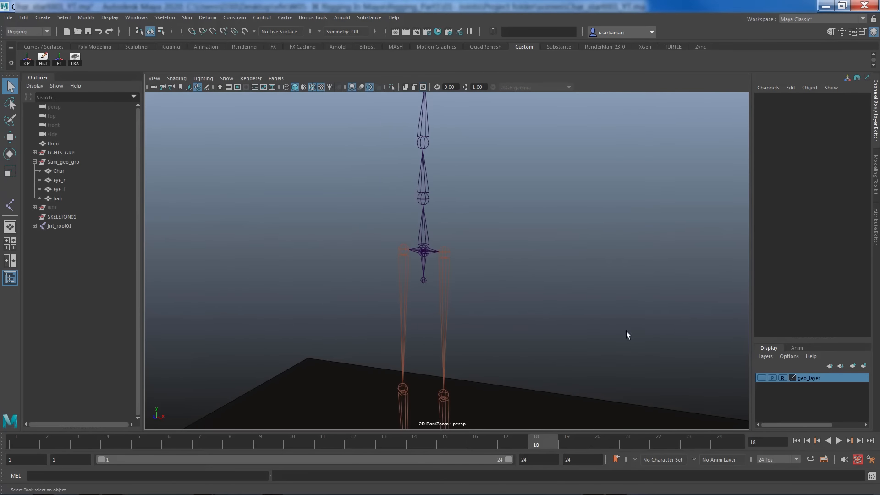
left_click(760, 378)
right_click_drag(499, 328, 407, 303, "alt")
middle_click_drag(407, 303, 408, 293, "alt")
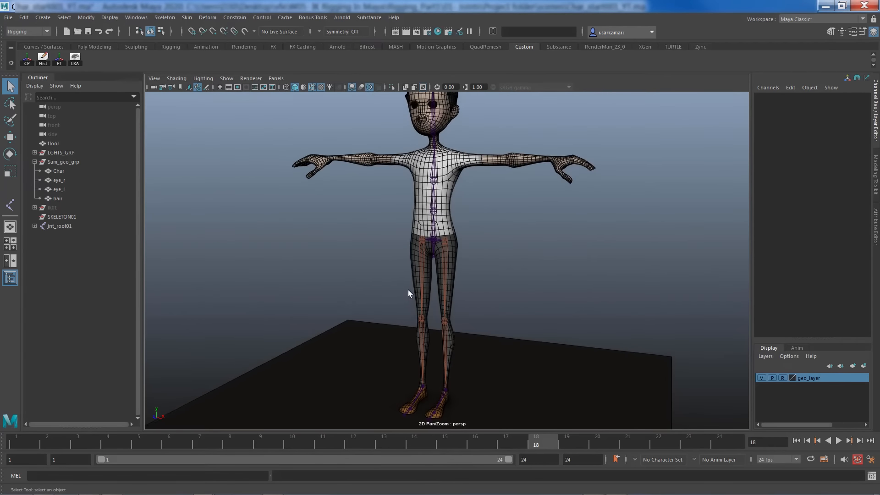
left_click_drag(409, 293, 487, 348, "alt")
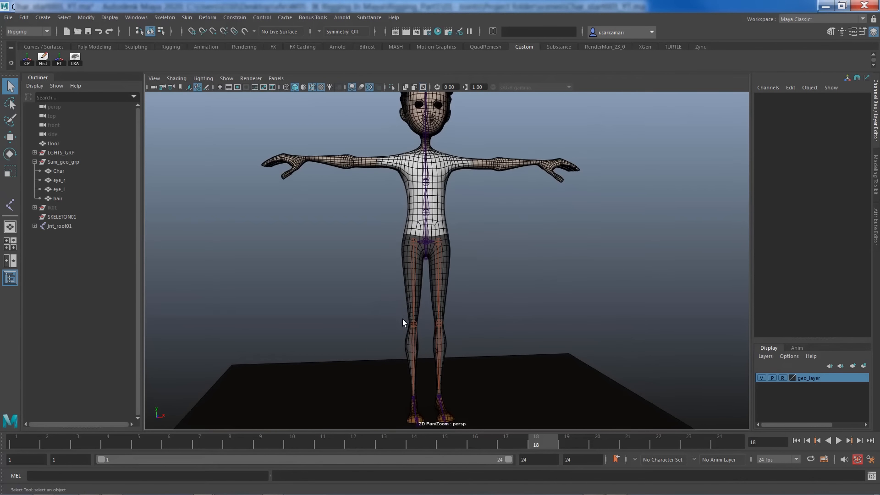
mouse_move(403, 319)
left_mouse_down("alt")
mouse_move(392, 323)
mouse_move(401, 321)
left_mouse_up("alt")
middle_click_drag(416, 301, 417, 313, "alt")
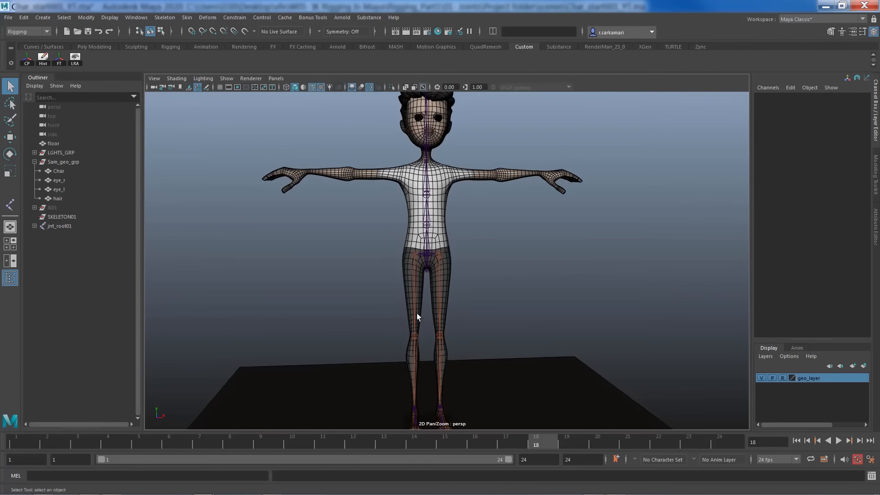
right_click_drag(418, 316, 365, 310, "alt")
left_click_drag(365, 311, 161, 335, "alt")
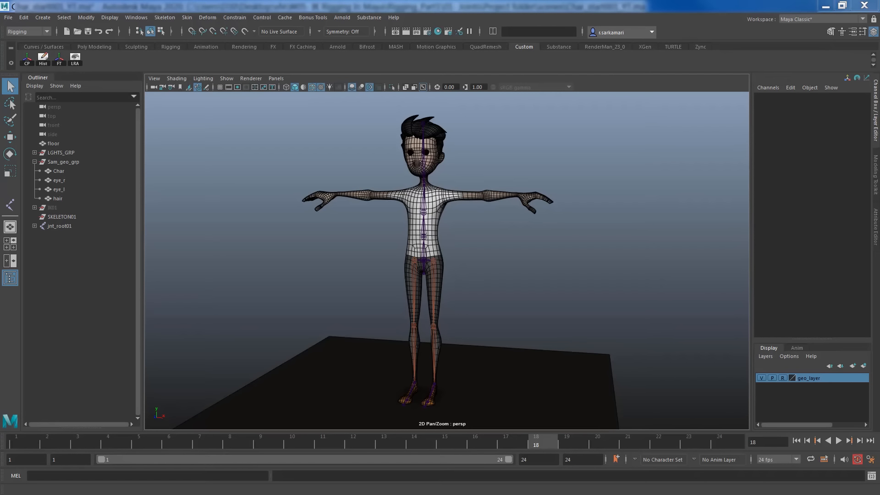
Step: Switch the viewport to the orthographic top view and frame the character's arms and head
left_click(275, 79)
mouse_move(276, 106)
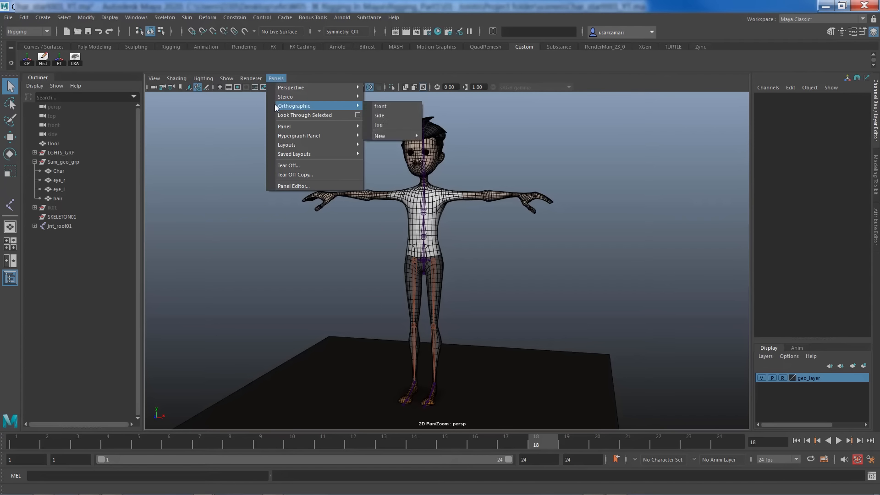
left_click(379, 124)
scroll(560, 255, "up", 5)
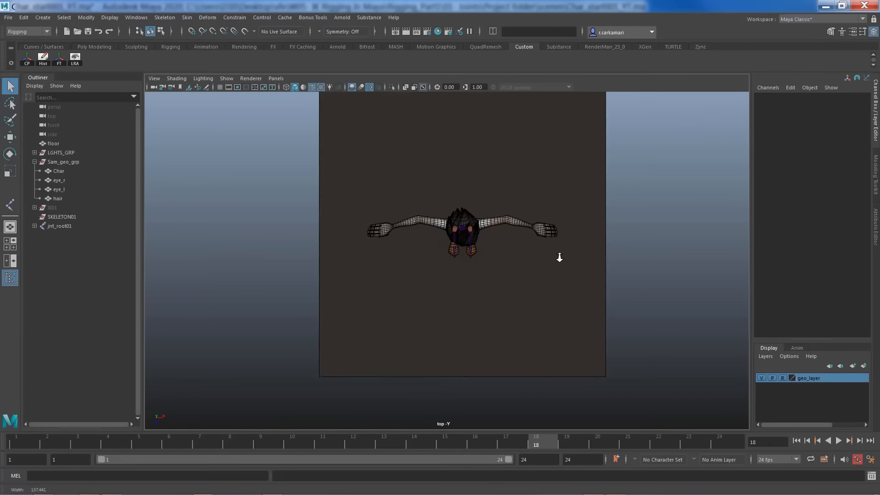
middle_click_drag(560, 255, 511, 345, "alt")
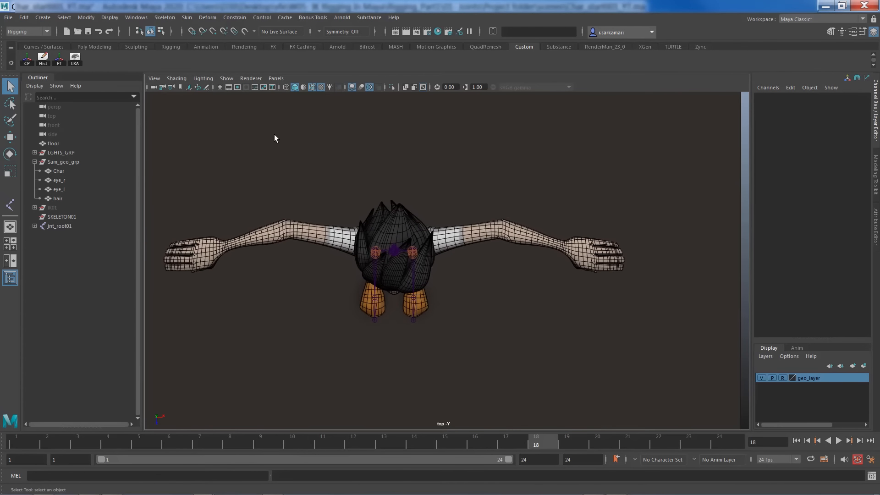
Step: Hide the hair mesh and display the character in wireframe
left_click(57, 198)
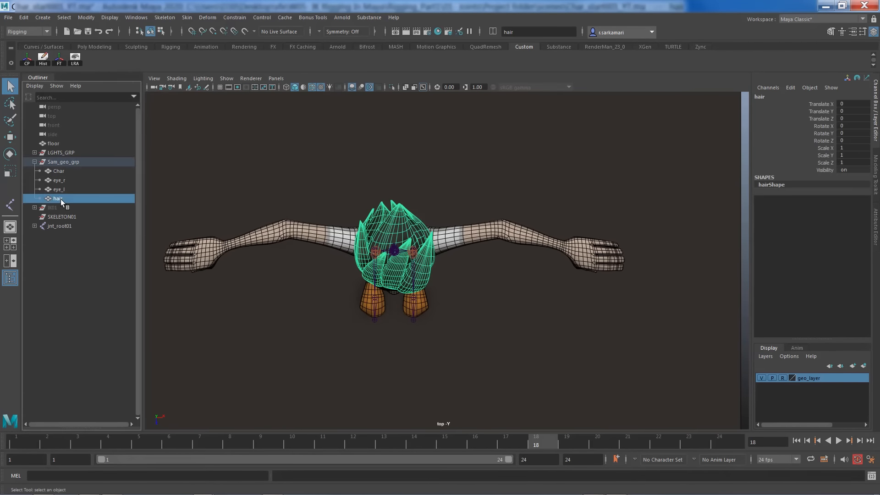
key("ctrl+h")
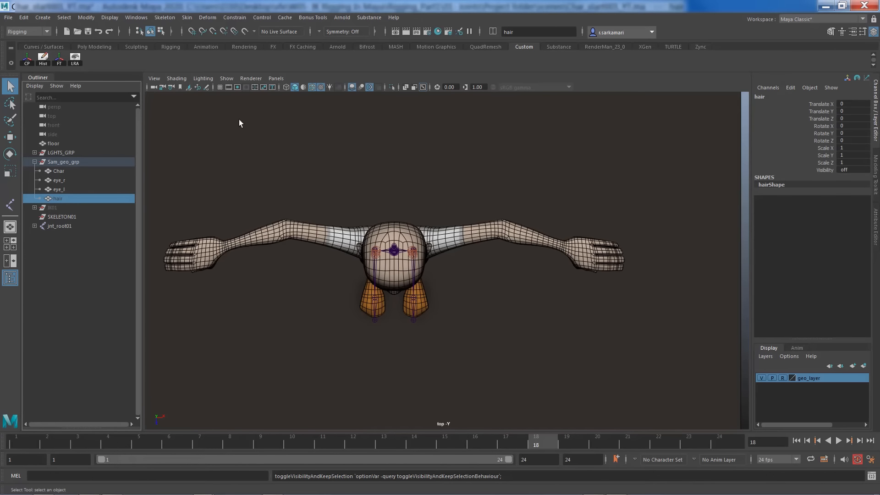
left_click(285, 87)
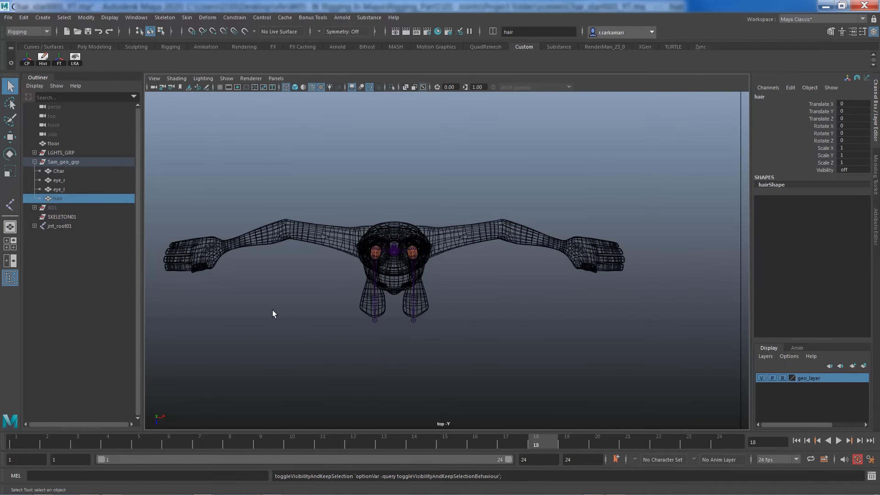
scroll(454, 324, "up", 6)
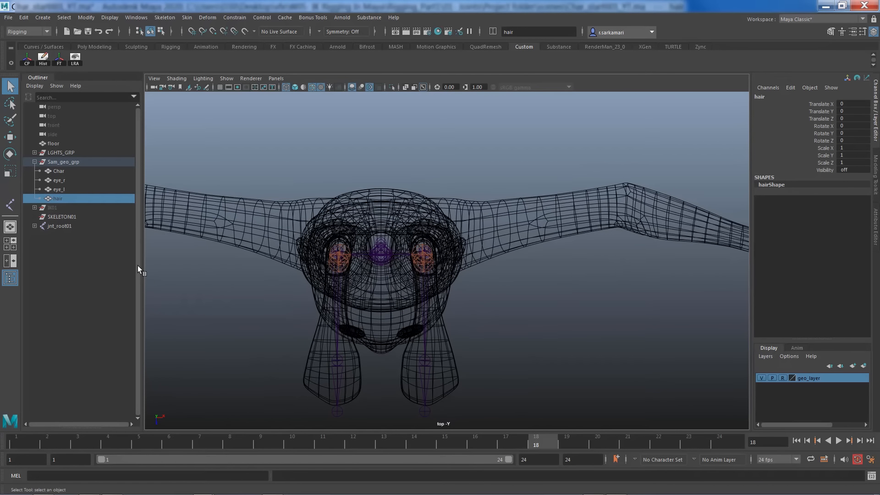
Step: Turn off the visibility of the SKELETON01 group and parent jnt_root01 under it
left_click(62, 217)
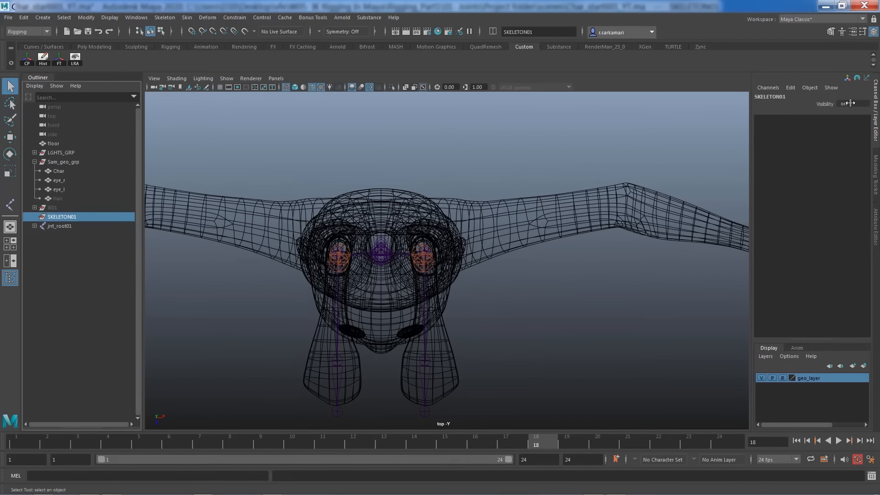
double_click(848, 104)
type("0")
key("Return")
left_click(64, 253)
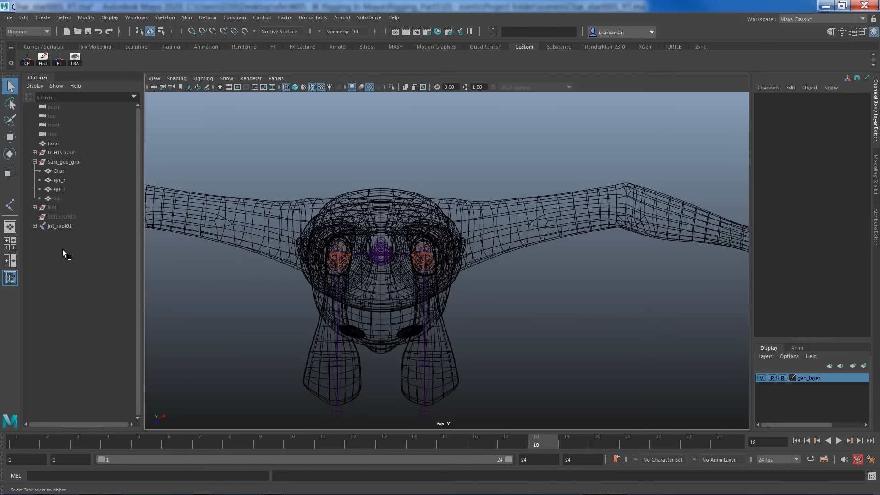
left_click(53, 224)
middle_click_drag(55, 225, 56, 214)
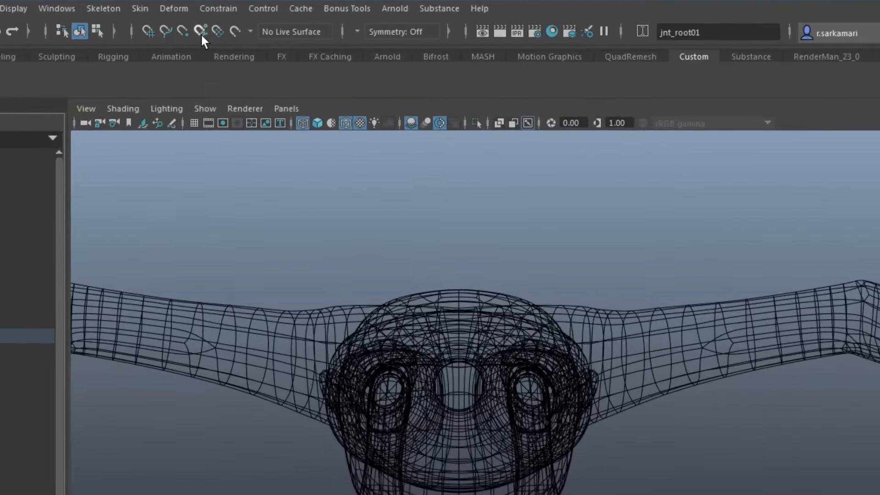
Step: With geo_layer no longer a reference and Snap to Projected Center enabled, create a joint chain from the character's left shoulder through elbow to wrist
left_click(220, 32)
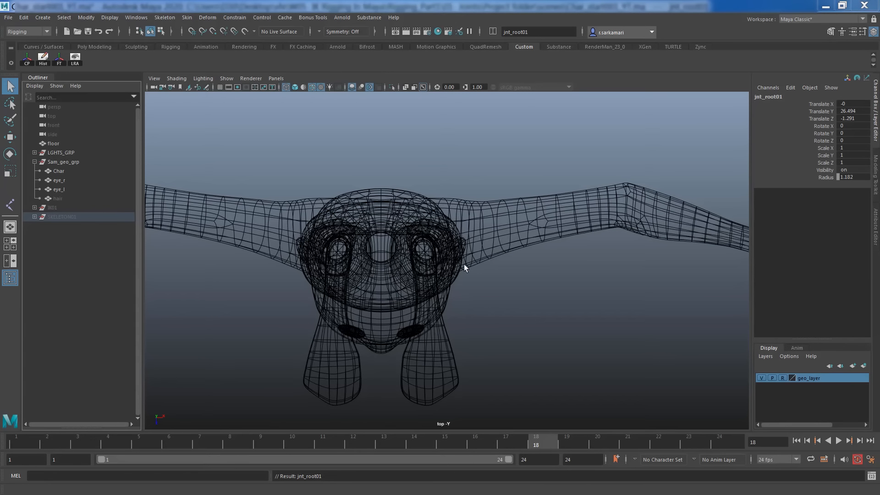
left_click(782, 378)
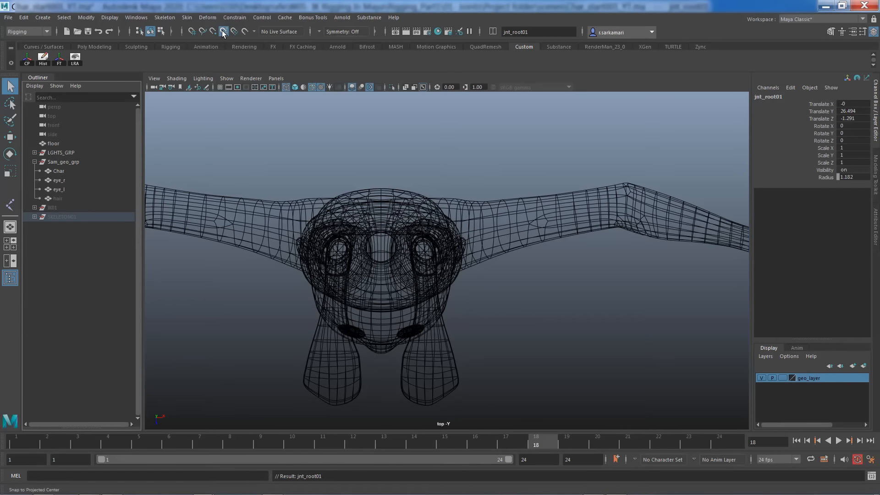
left_click(168, 18)
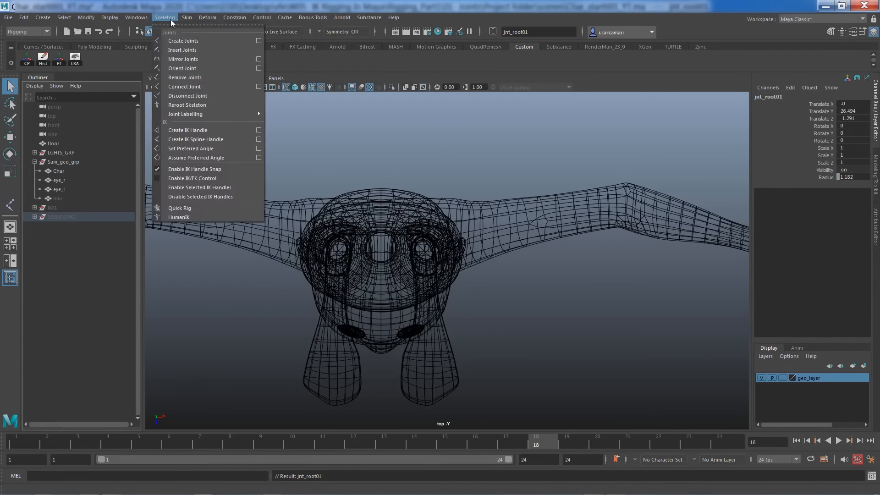
left_click(183, 41)
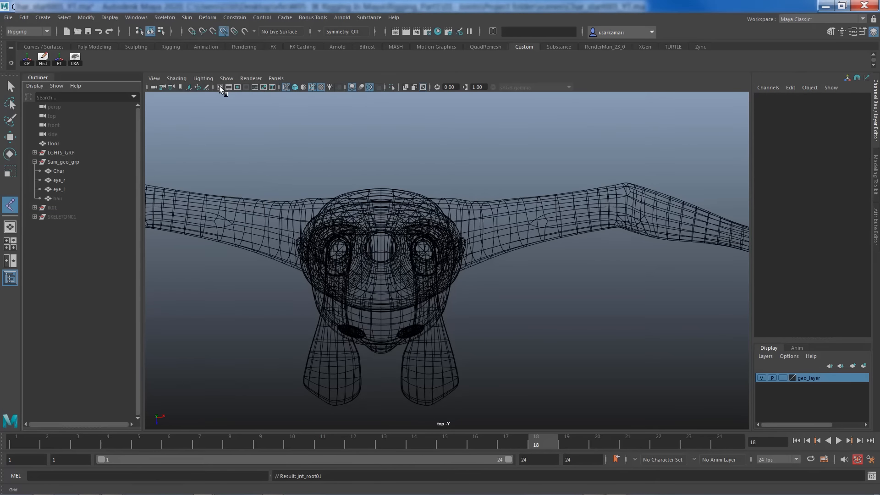
middle_click_drag(463, 232, 434, 257, "alt")
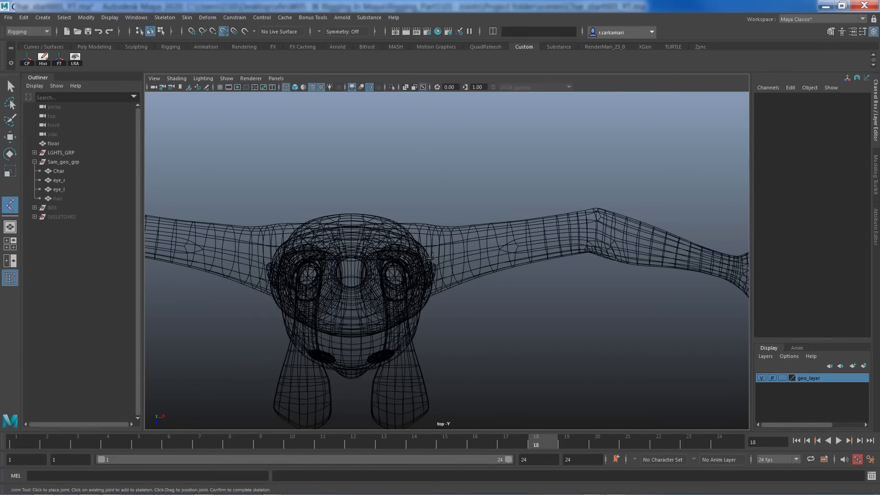
left_click(436, 259)
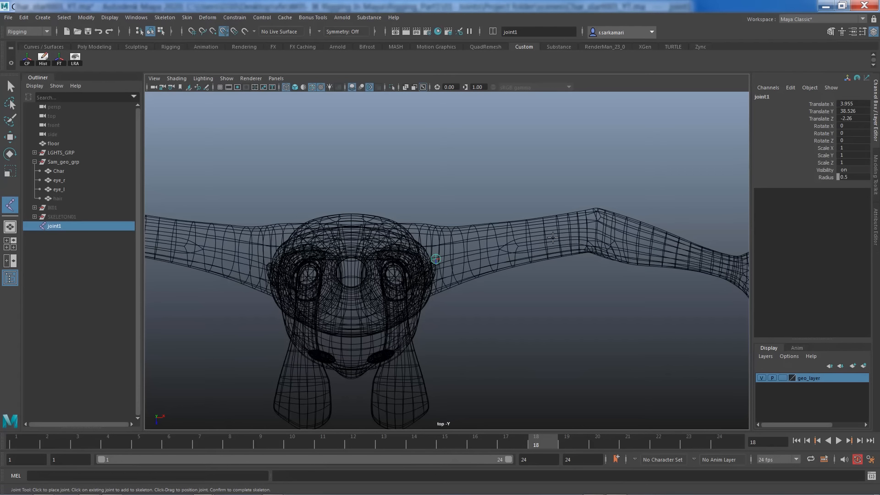
middle_click_drag(594, 235, 423, 239, "alt")
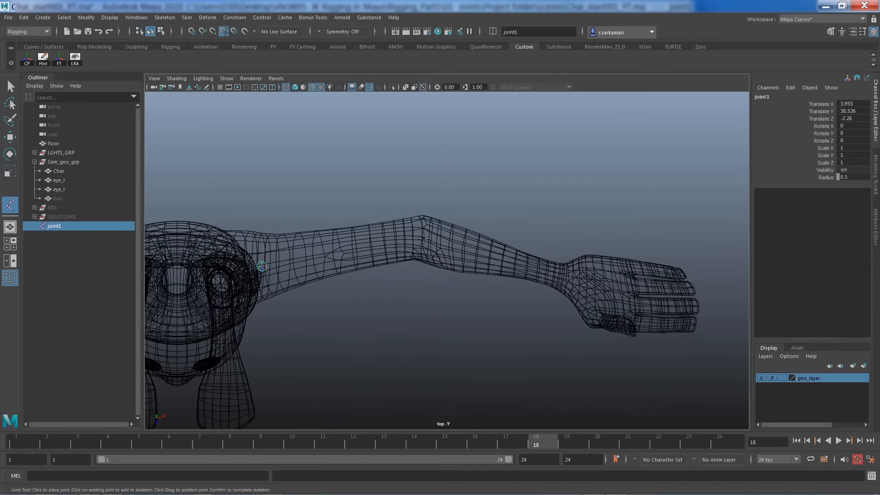
left_click(422, 239)
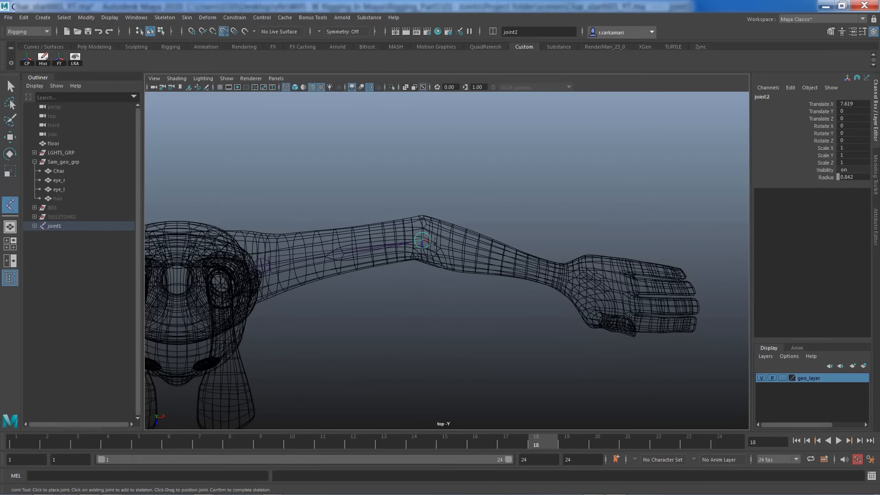
left_click(563, 277)
key("Return")
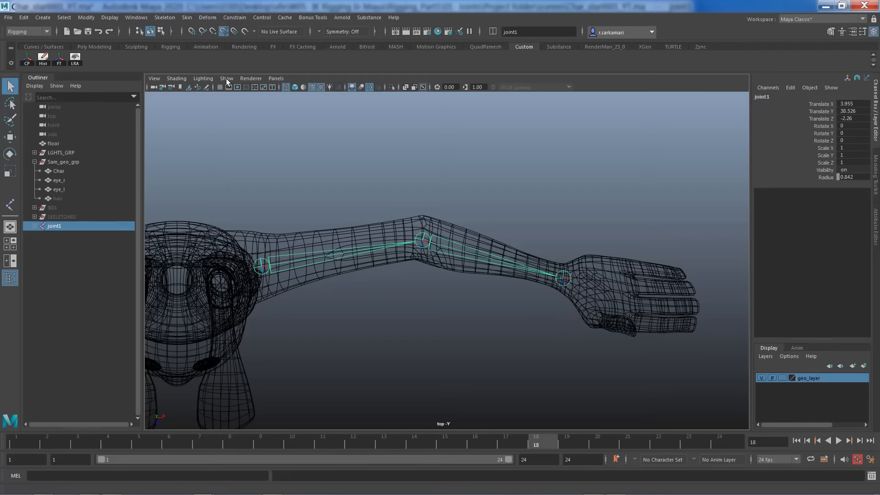
Step: Switch to the orthographic front view and check the placement of the new arm joints inside the mesh
key("space")
left_click_drag(327, 326, 326, 334)
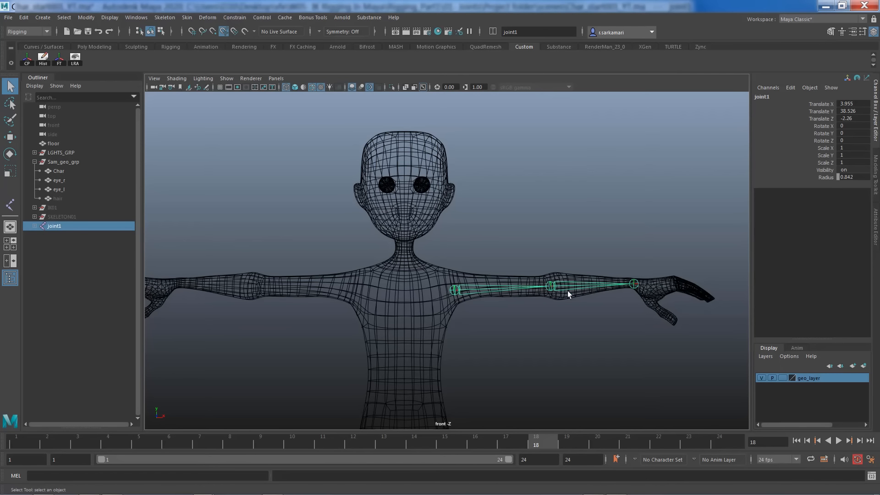
middle_click_drag(421, 357, 417, 226, "alt")
right_click_drag(479, 290, 373, 325, "alt")
middle_click_drag(372, 326, 362, 264, "alt")
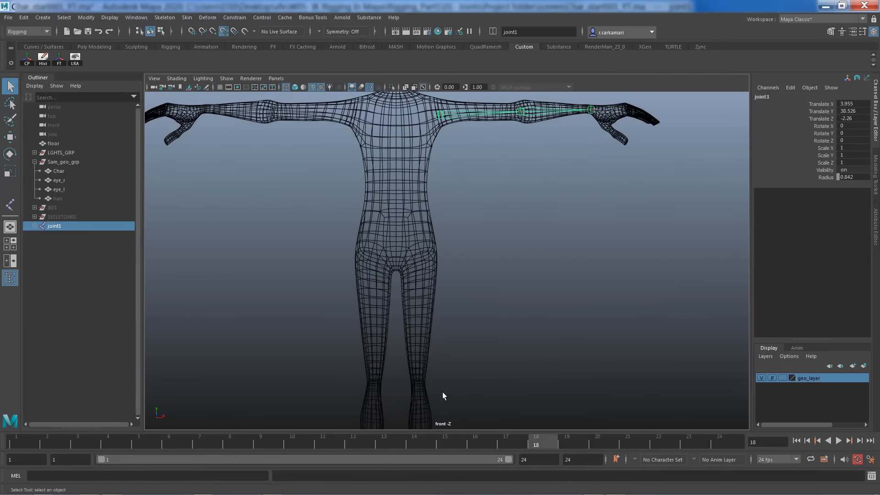
Step: Reposition only the shoulder joint, without moving its child joints, to about X 3.73, Y 38.77 in the front view
middle_click_drag(447, 249, 428, 360, "alt")
right_click_drag(428, 359, 583, 351, "alt")
left_click_drag(583, 351, 513, 340, "alt")
right_click_drag(518, 341, 715, 360, "alt")
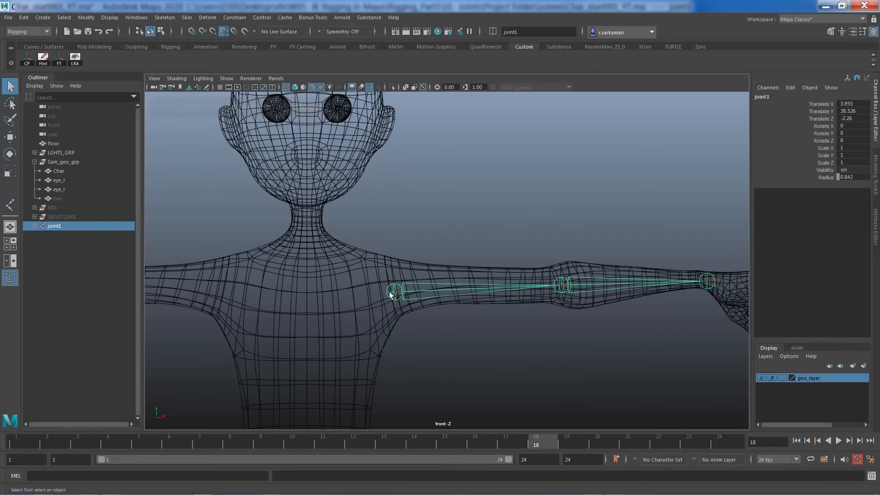
key("w")
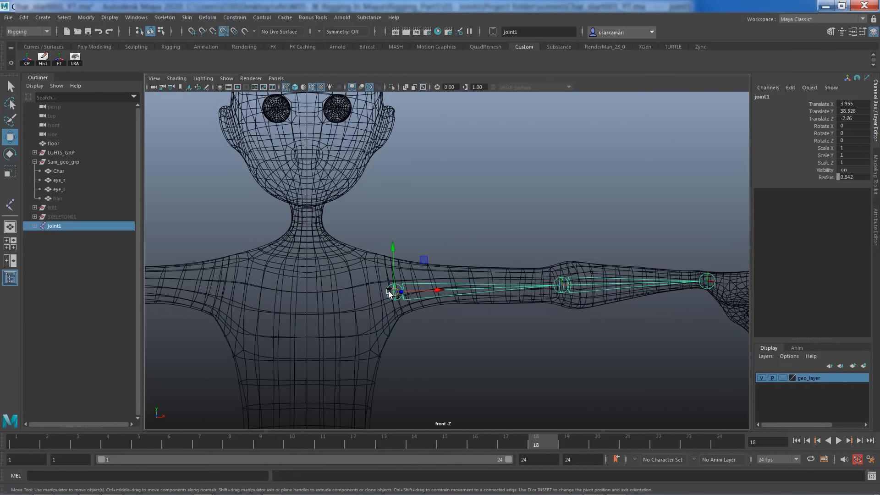
key("Insert")
mouse_move(437, 290)
left_mouse_down()
mouse_move(405, 290)
mouse_move(431, 284)
left_mouse_up()
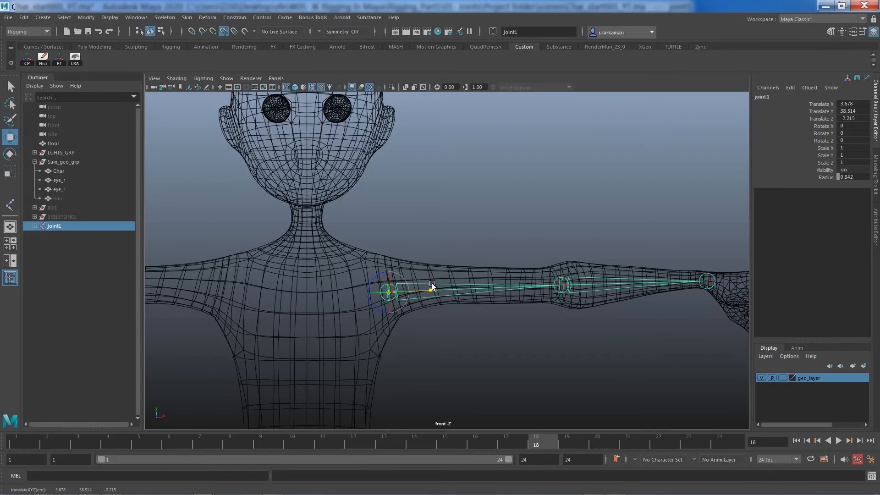
key("Insert")
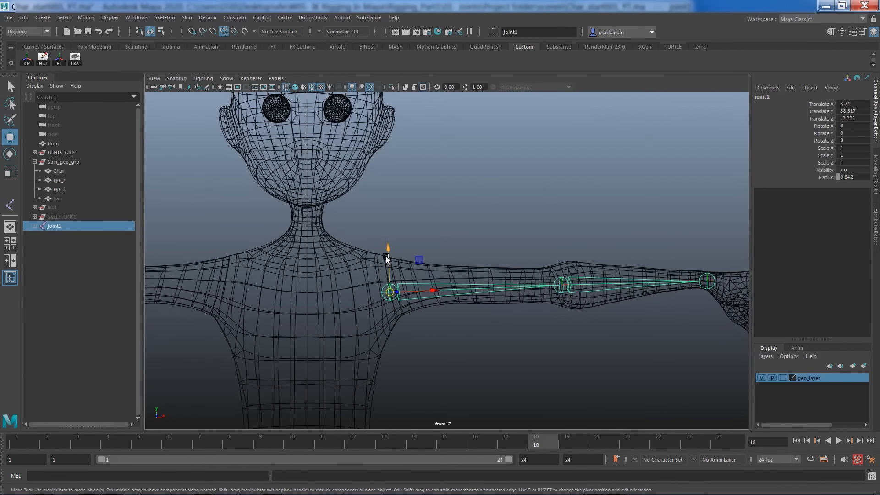
left_click_drag(387, 249, 388, 246)
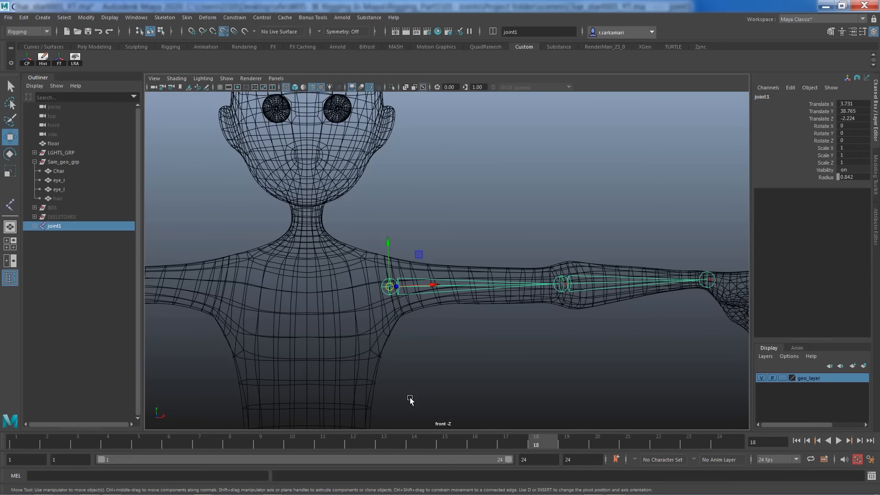
Step: Expand the arm chain, rename its first joint jnt_l_shoulder01 and copy that name
left_click(35, 226, "shift")
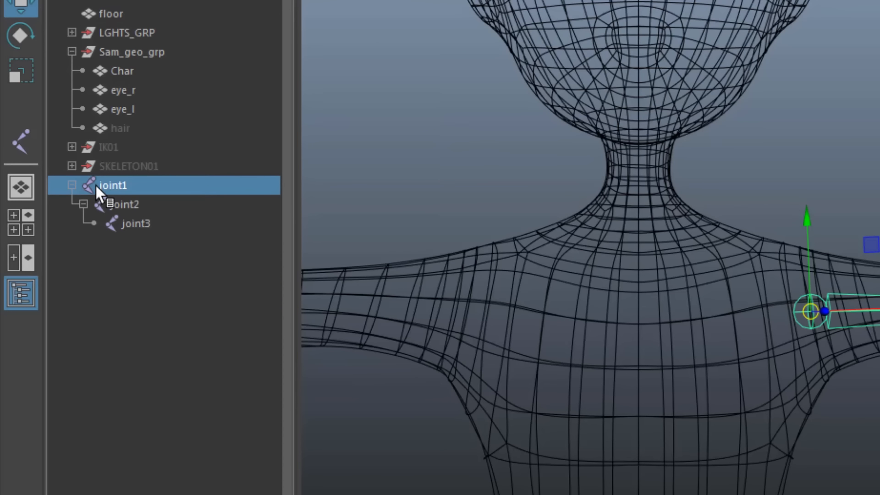
double_click(95, 185)
type("jnt")
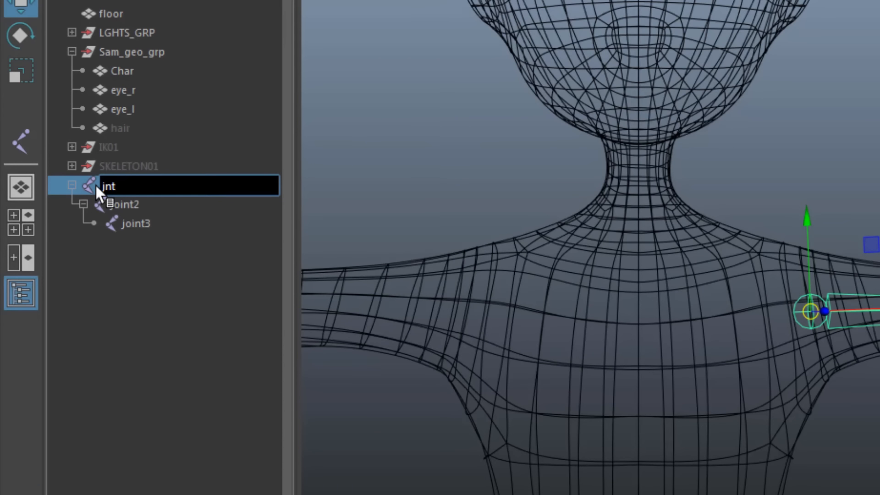
type("_l_shoulder01")
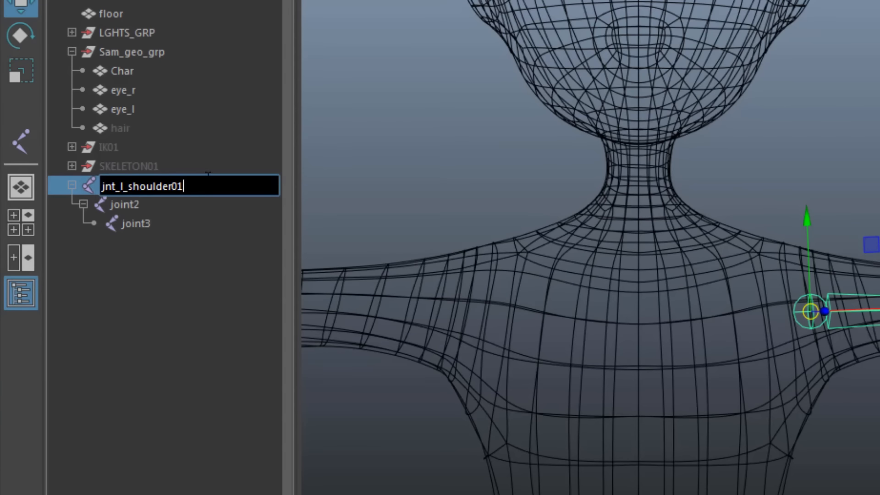
key("Return")
key("ctrl+c")
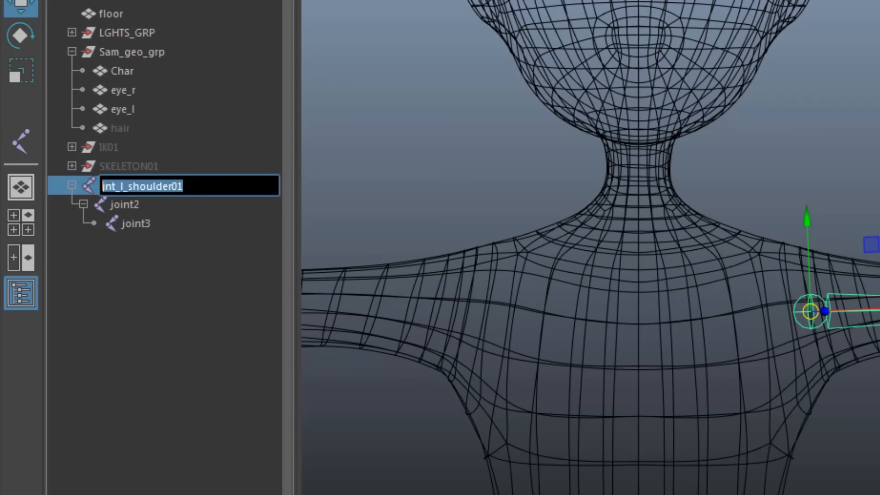
Step: Rename the elbow joint jnt_l_forearm01, reusing the copied shoulder name
key("Down")
double_click(123, 202)
key("ctrl+v")
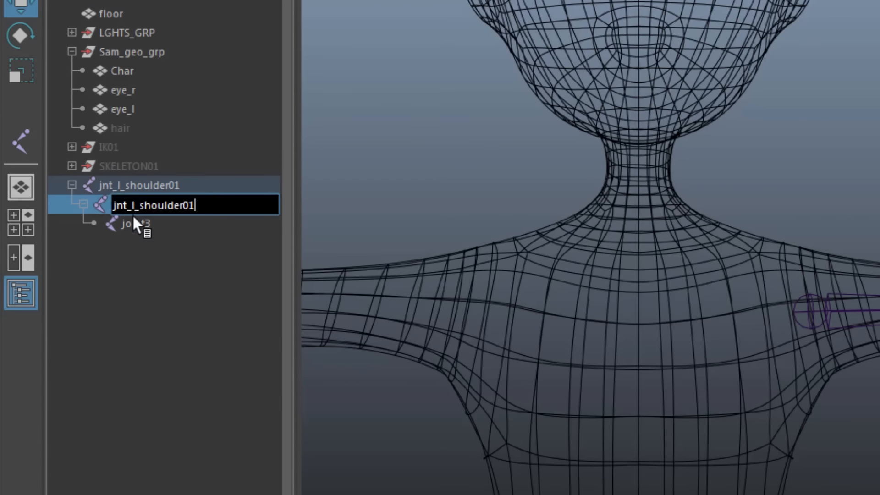
left_click_drag(139, 212, 185, 213)
type("forearm")
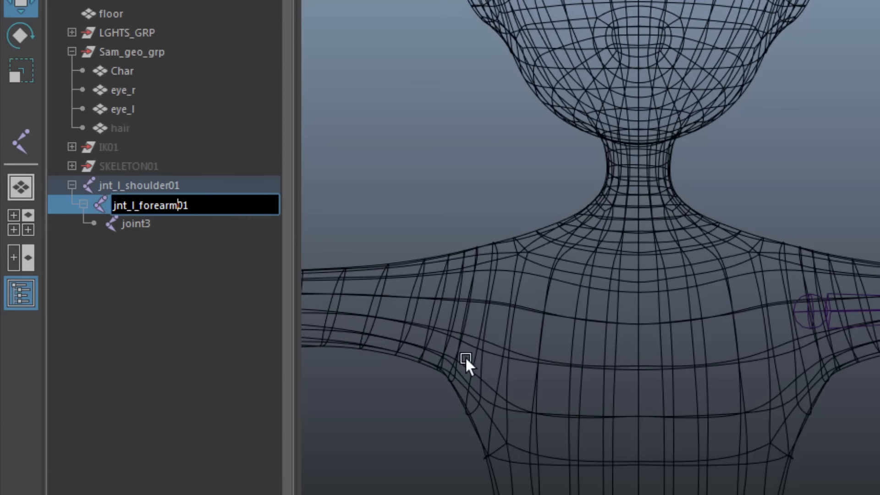
middle_click_drag(833, 387, 472, 351, "alt")
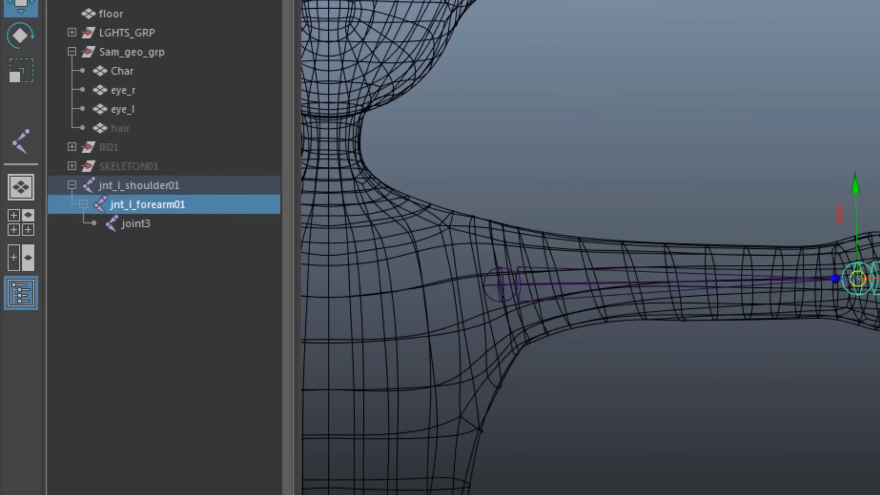
Step: Rename the last joint of the arm chain jnt_end_l_wrist01, reusing the copied shoulder name
left_click(144, 221)
double_click(144, 221)
key("ctrl+v")
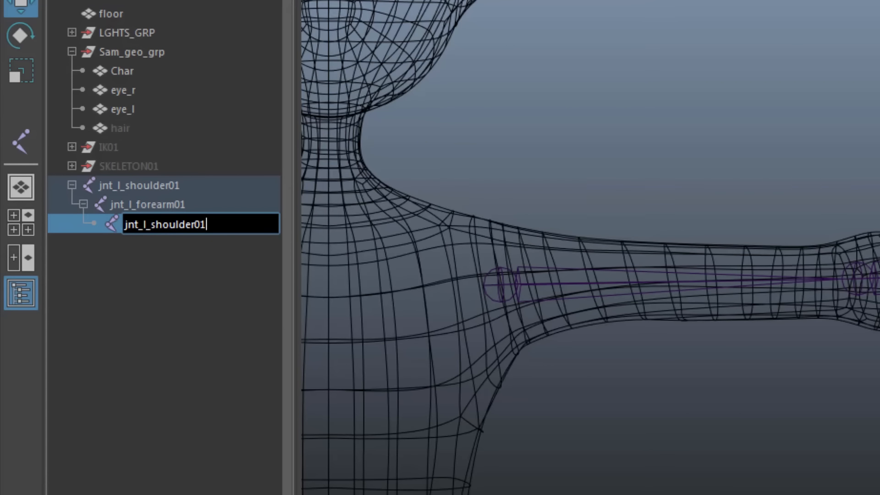
left_click(144, 224)
key("BackSpace")
type("e")
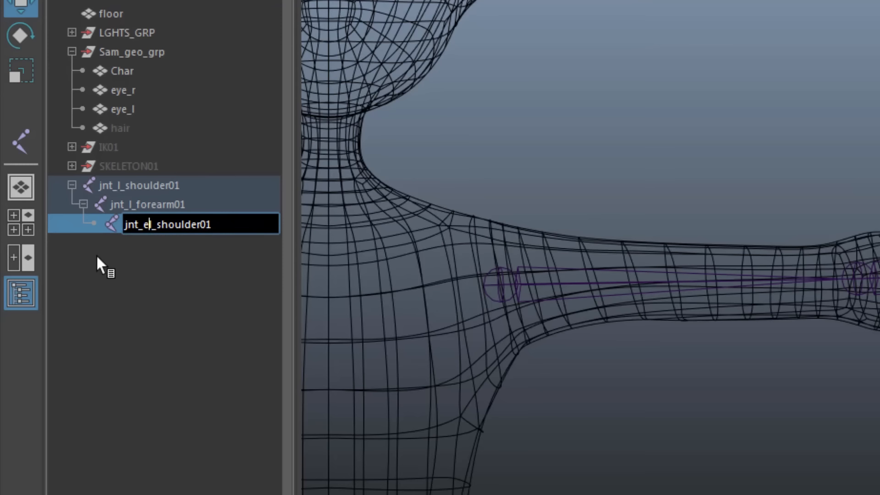
type("nd_l")
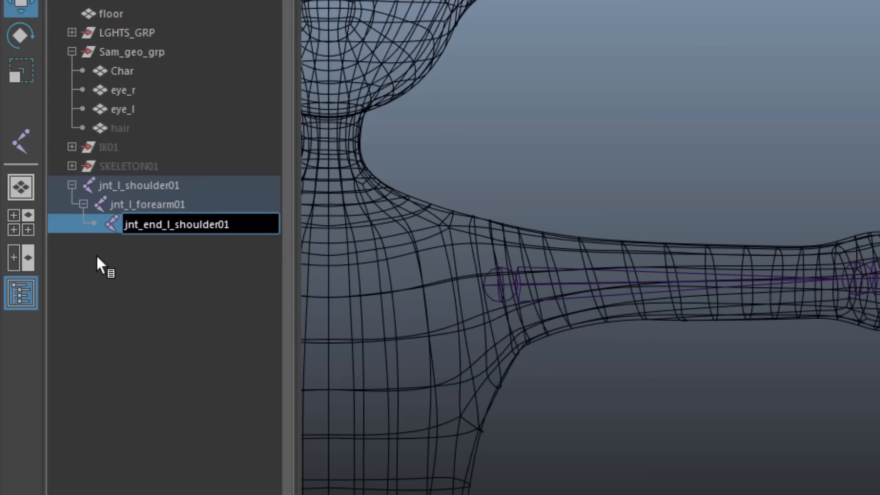
key("Right")
key("Right")
key("Right")
left_click_drag(173, 225, 219, 225)
type("wrist")
left_click(121, 315)
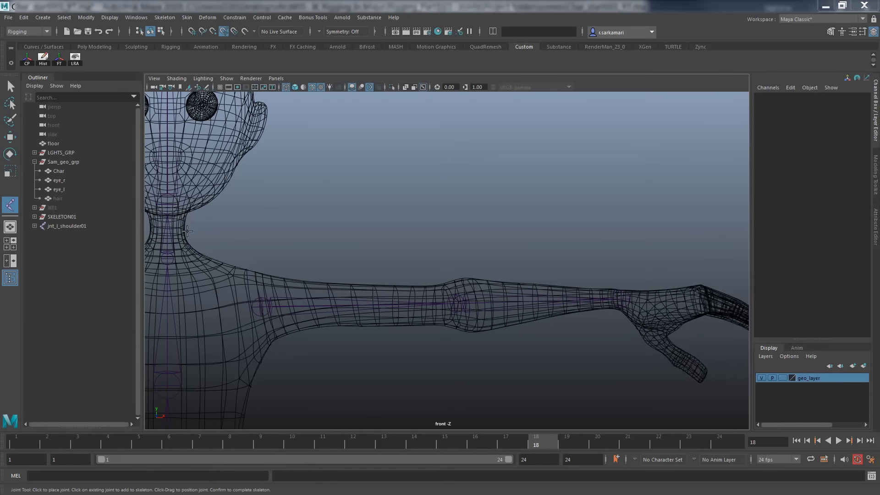
Step: Create a two-joint clavicle chain from beside the base of the neck to the left shoulder joint
left_click(189, 273)
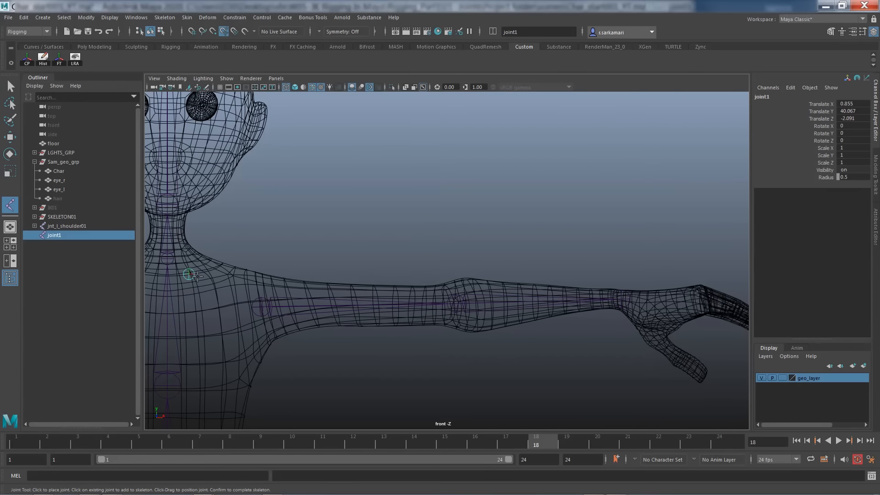
left_click(261, 308)
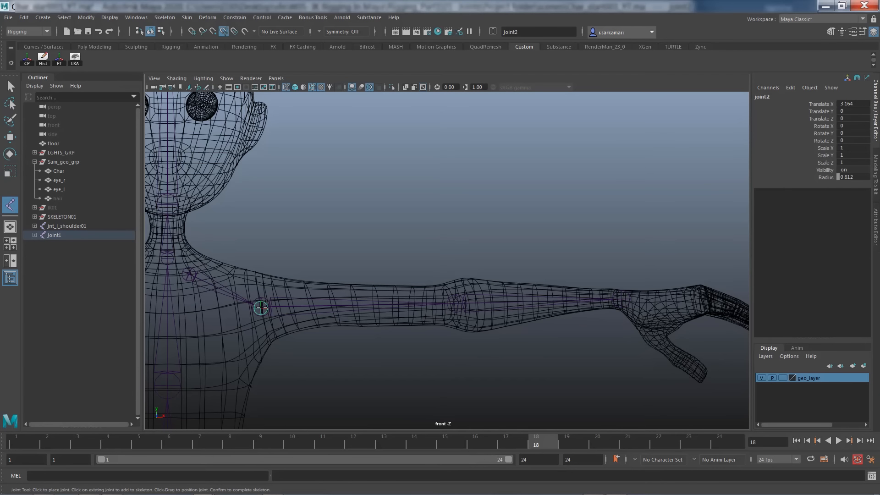
key("Return")
key("w")
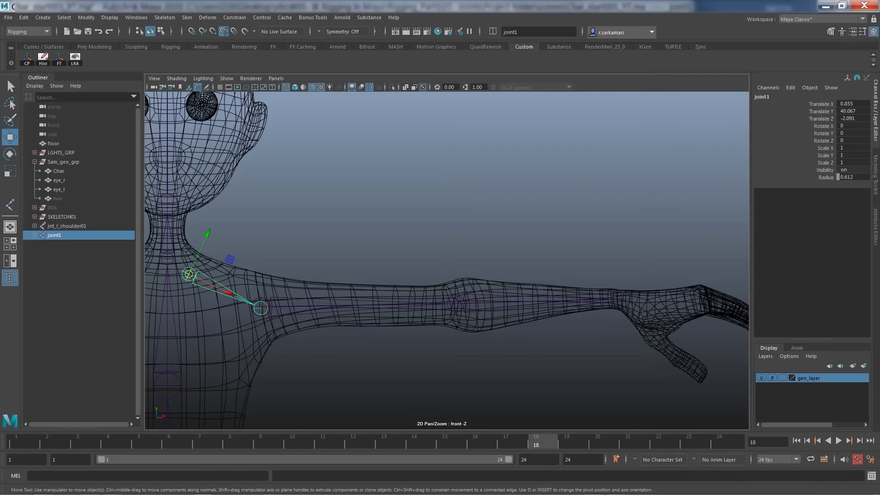
Step: Rename the two new joints jnt_l_clavicle01 and jnt_end_l_clavicle01
double_click(55, 235)
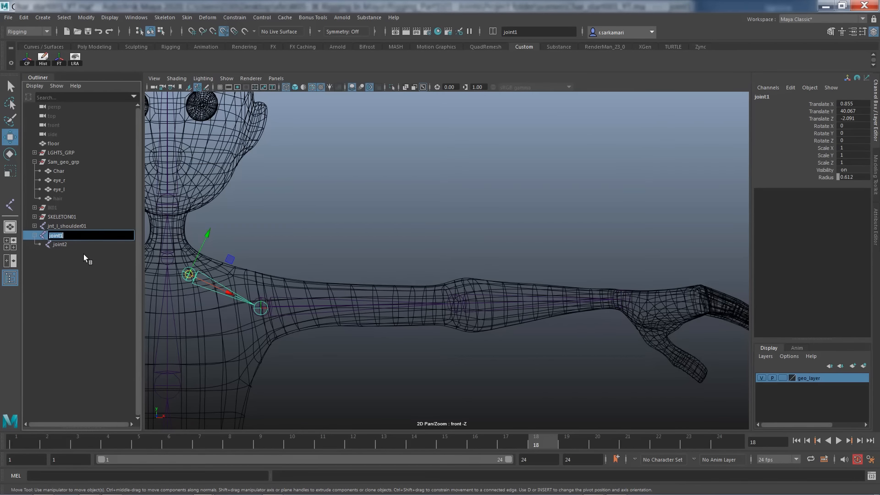
type("jn")
double_click(58, 246)
type("jnt_l_clavicle01")
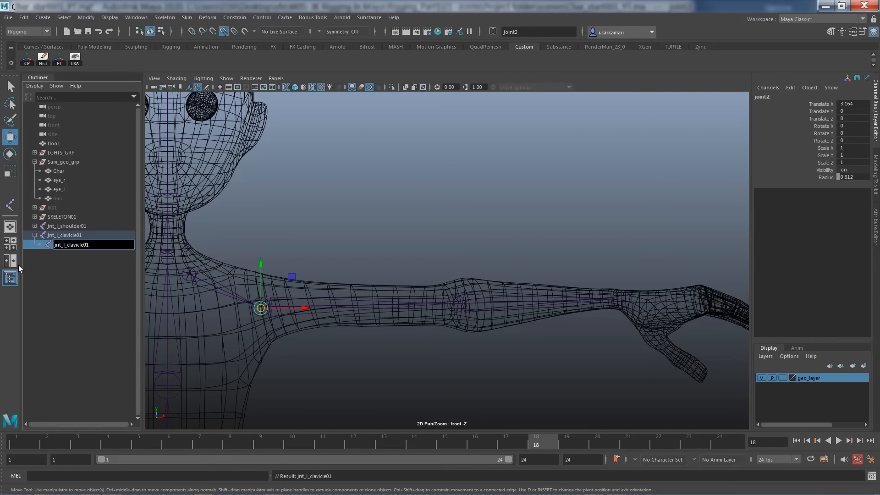
type("ebd")
key("BackSpace")
key("BackSpace")
type("nd_")
key("Return")
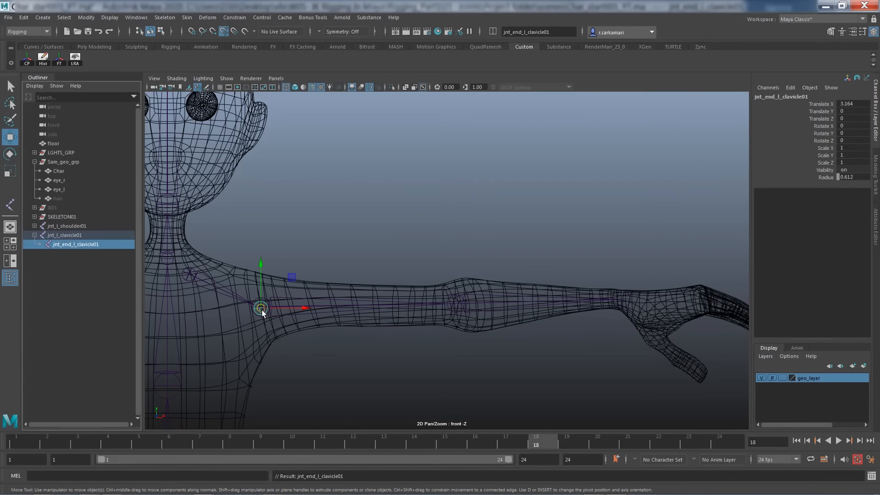
Step: Set geo_layer to reference display so that only the joints around the left shoulder can be selected
right_click_drag(236, 339, 393, 353, "alt")
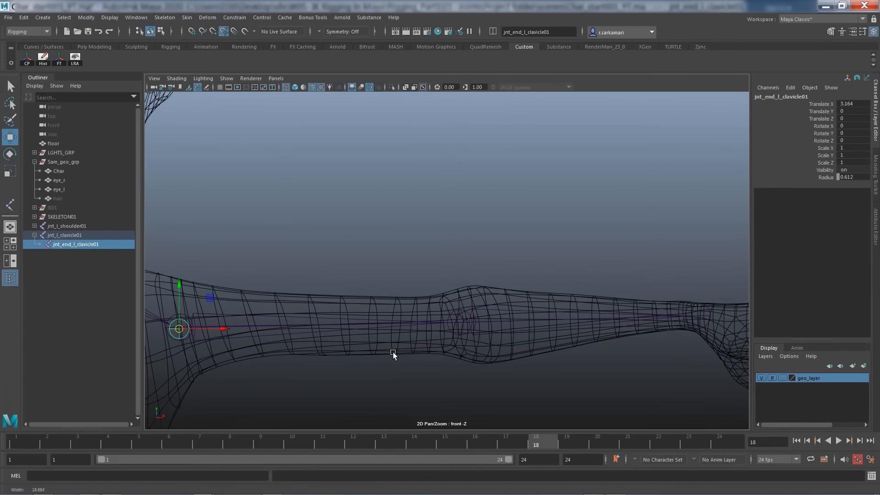
middle_click_drag(275, 346, 520, 270, "alt")
right_click_drag(520, 271, 752, 342, "alt")
middle_click_drag(525, 291, 528, 317, "alt")
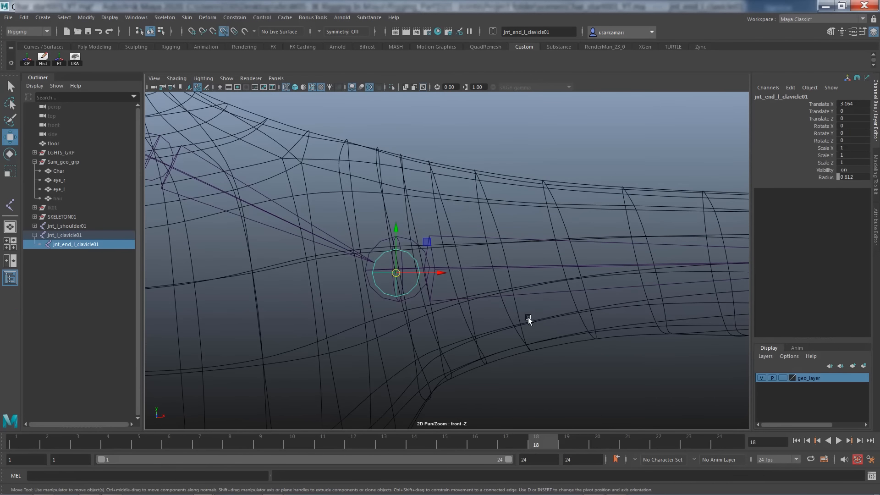
left_click(411, 241)
key("ctrl+z")
left_click(406, 239)
left_click(782, 378)
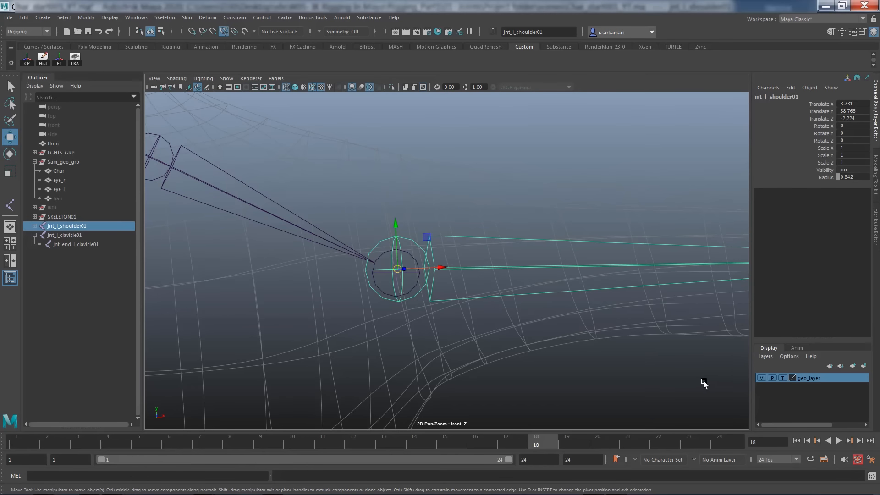
left_click(782, 378)
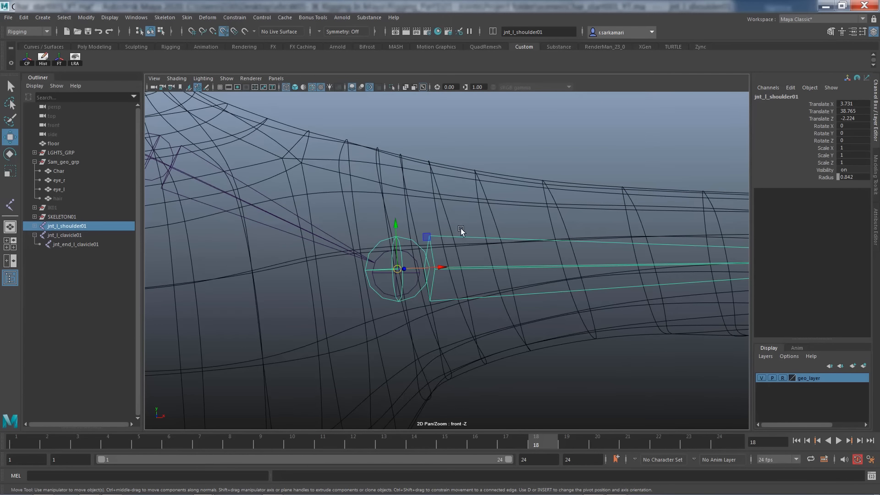
Step: Snap jnt_end_l_clavicle01 exactly onto the position of jnt_l_shoulder01
left_click(75, 59)
left_click(414, 257)
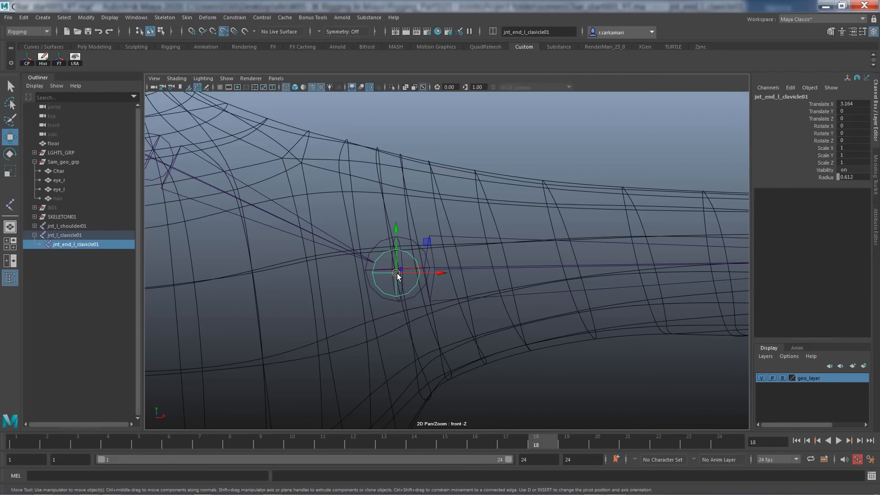
key("v")
left_click_drag(399, 274, 398, 271)
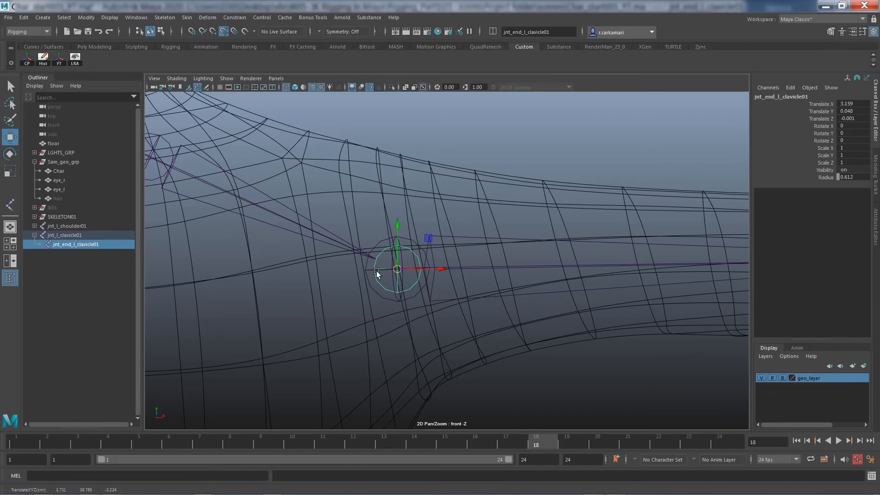
left_click(380, 244)
left_click(384, 251)
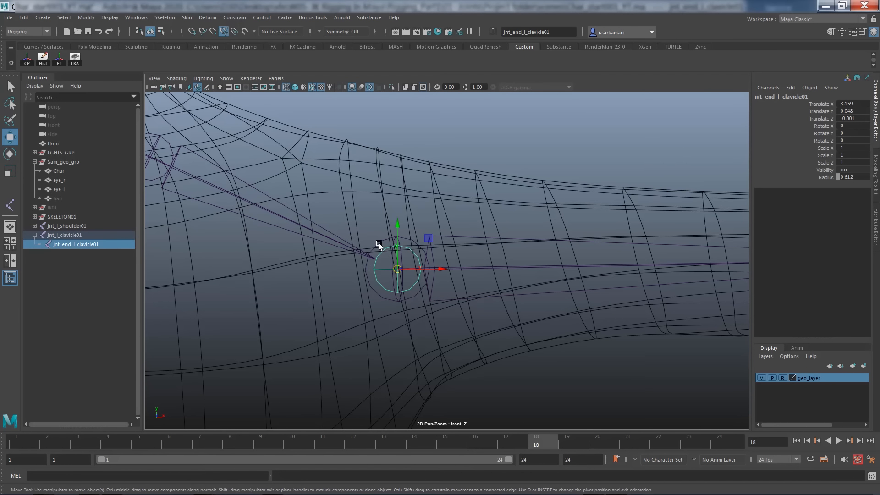
Step: Parent jnt_l_shoulder01 under jnt_end_l_clavicle01
left_click(379, 243)
left_click(382, 281)
left_click(376, 290, "shift")
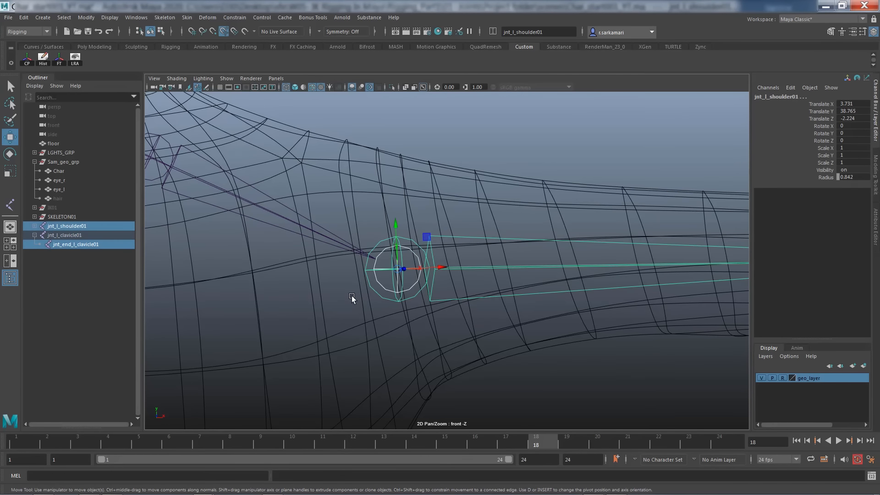
left_click(354, 298)
left_click(384, 296)
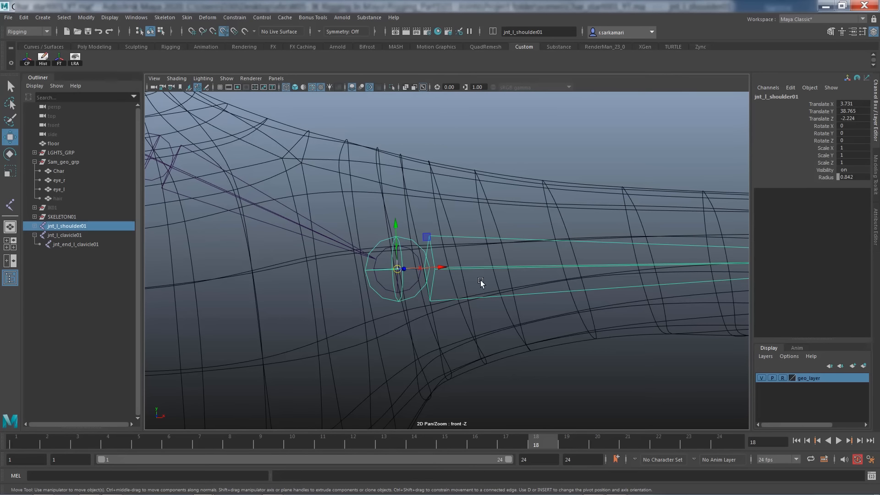
left_click(392, 286, "shift")
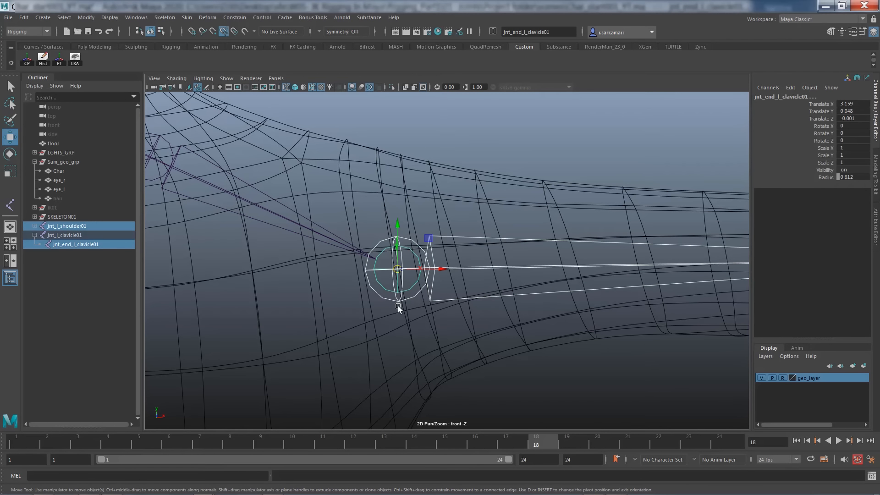
key("p")
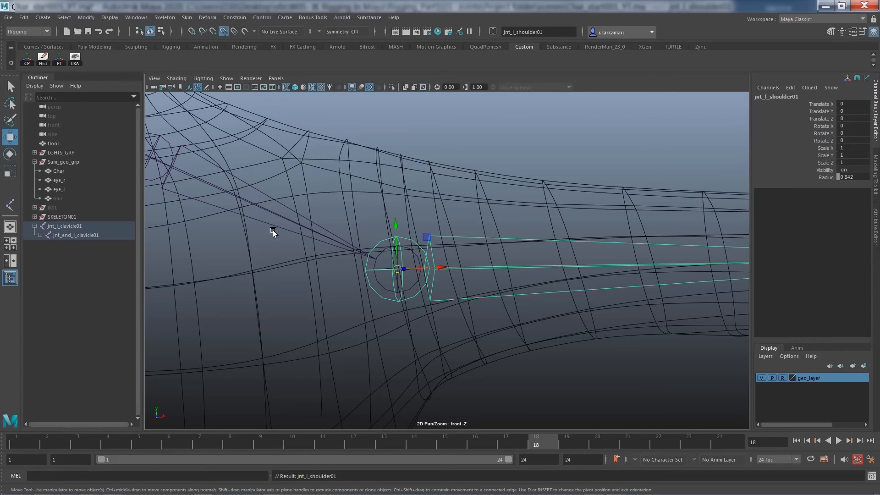
middle_click_drag(225, 273, 398, 278, "alt")
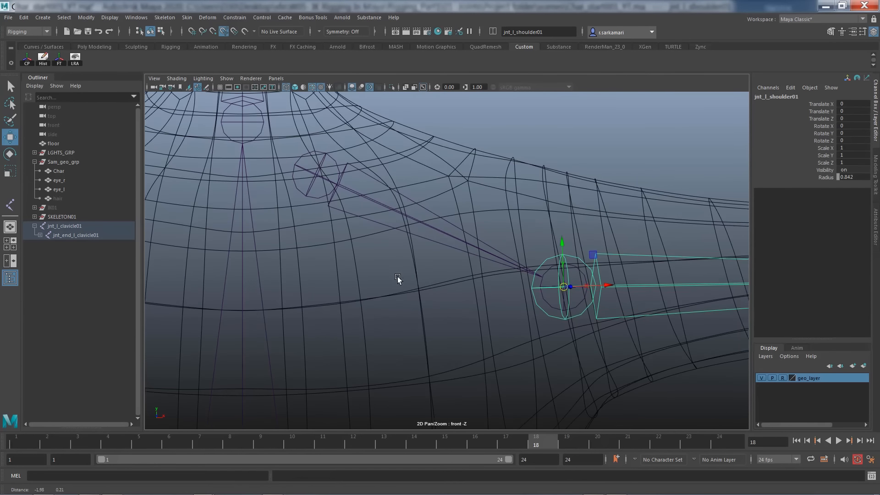
right_click_drag(399, 277, 282, 272, "alt")
middle_click_drag(357, 272, 372, 271, "alt")
left_click_drag(402, 271, 404, 260, "alt")
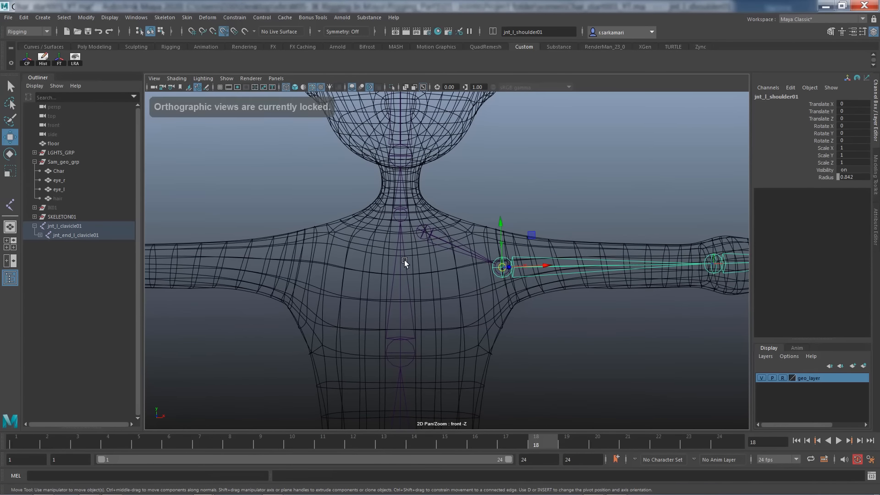
Step: Parent jnt_l_clavicle01 under jnt_chest01 to attach the left arm chain to the spine
left_click(422, 241)
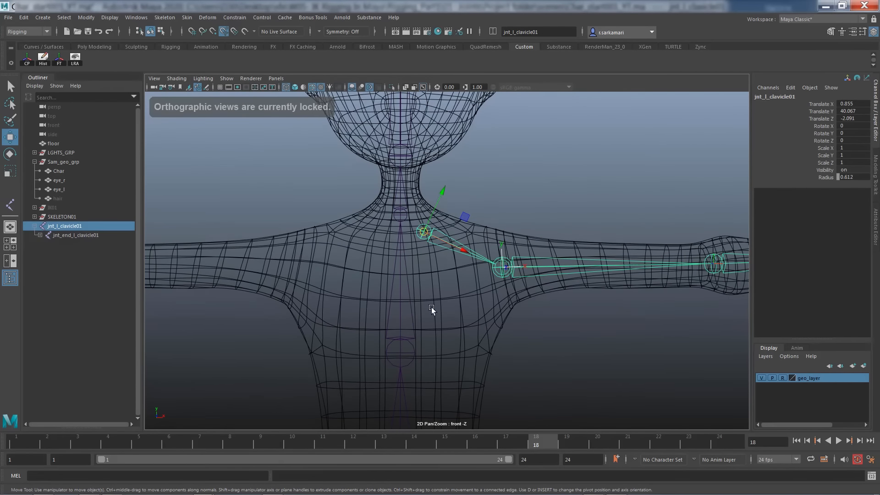
left_click(394, 362)
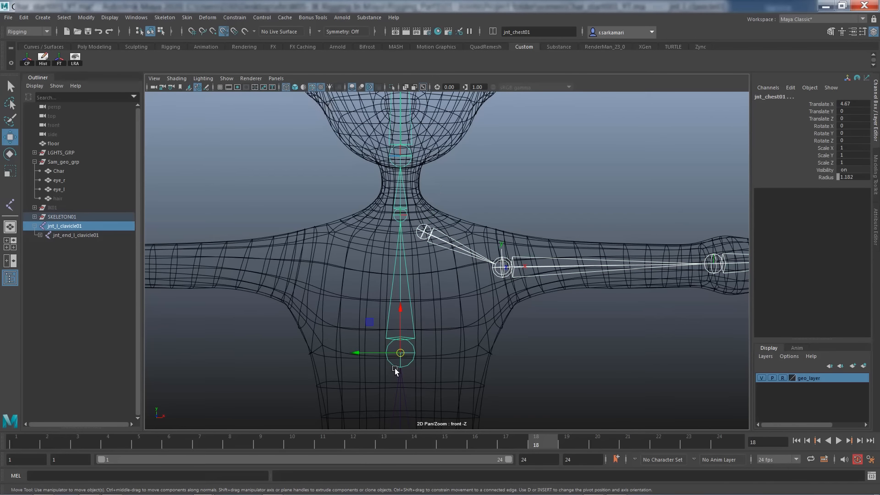
key("p")
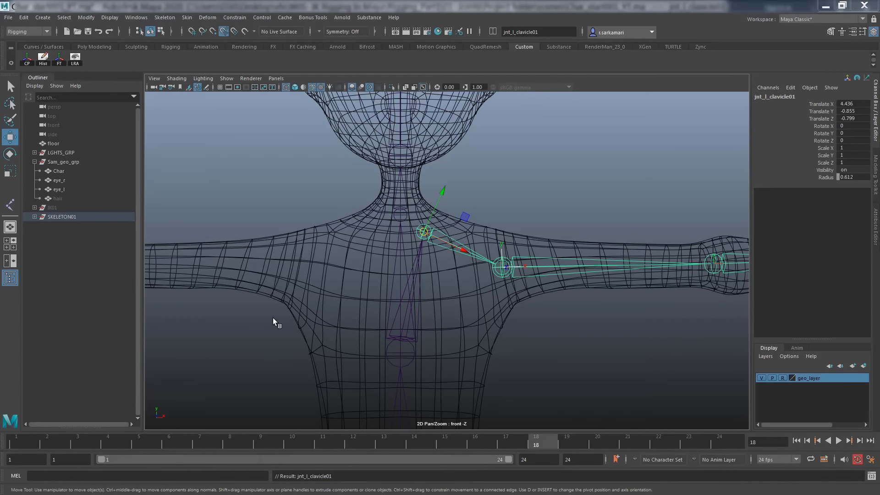
Step: In the top view, draw a four-joint chain along the left hand's little finger, from its base knuckle to the fingertip
scroll(477, 331, "down", 2)
middle_click_drag(568, 298, 358, 315, "alt")
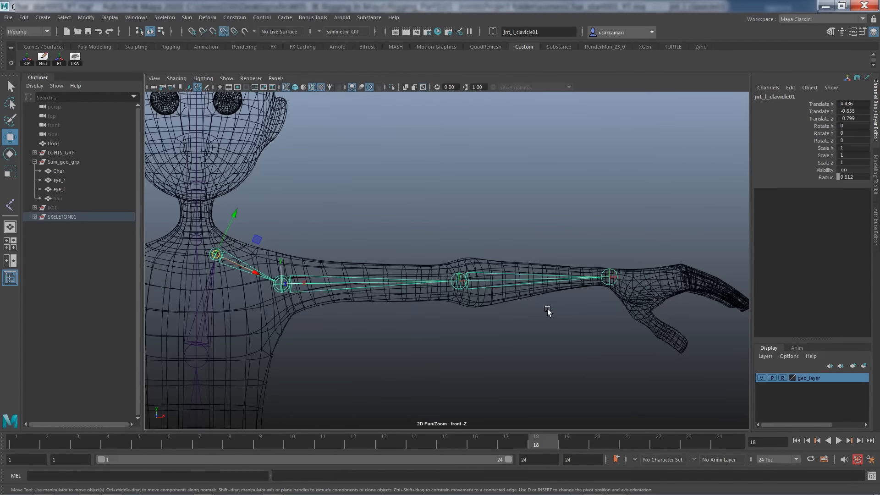
middle_click_drag(548, 312, 403, 315, "alt")
left_click_drag(403, 314, 381, 305, "alt")
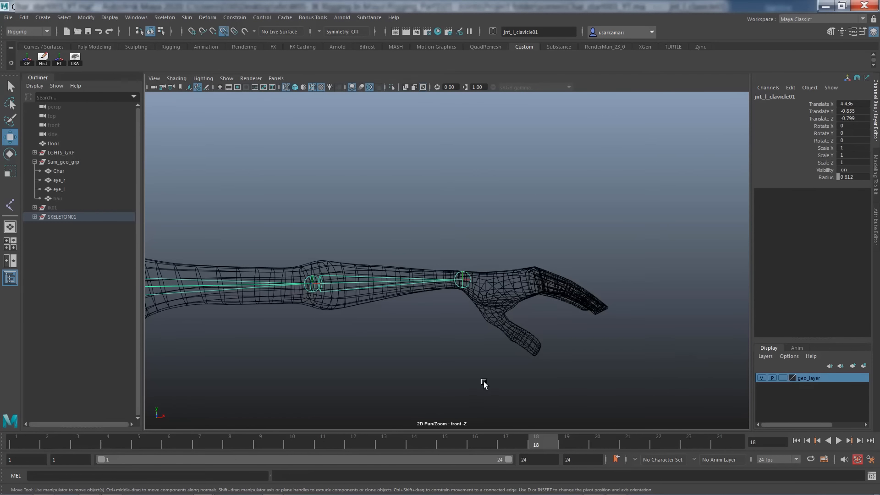
left_click(349, 371)
key("space")
left_click_drag(328, 375, 292, 375)
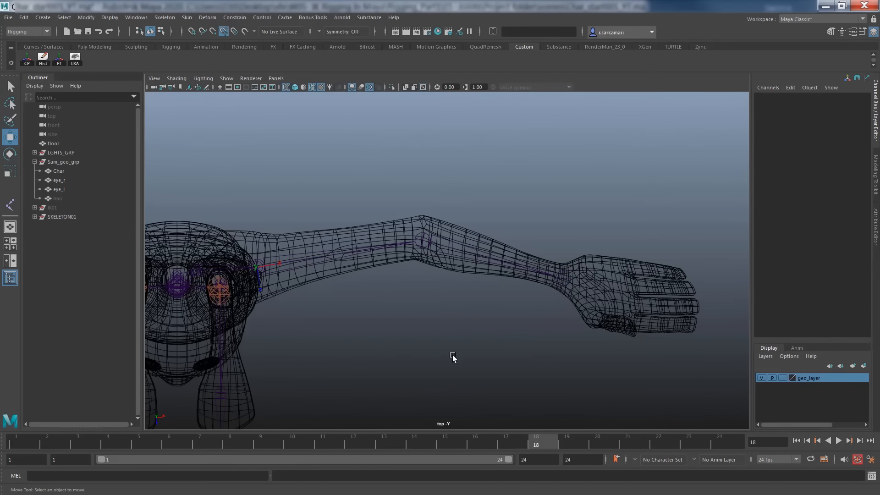
middle_click_drag(482, 345, 313, 327, "alt")
right_click_drag(312, 328, 642, 380, "alt")
middle_click_drag(490, 343, 349, 334, "alt")
right_click_drag(349, 335, 435, 342, "alt")
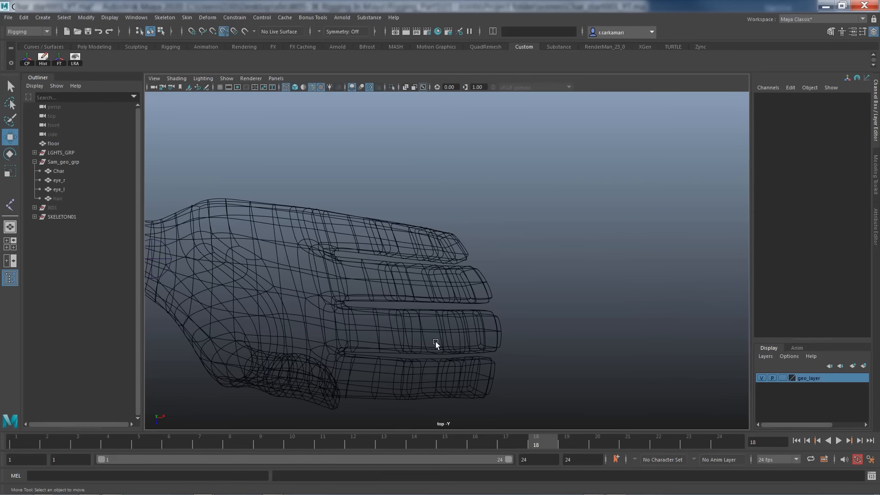
middle_click_drag(398, 325, 408, 323, "alt")
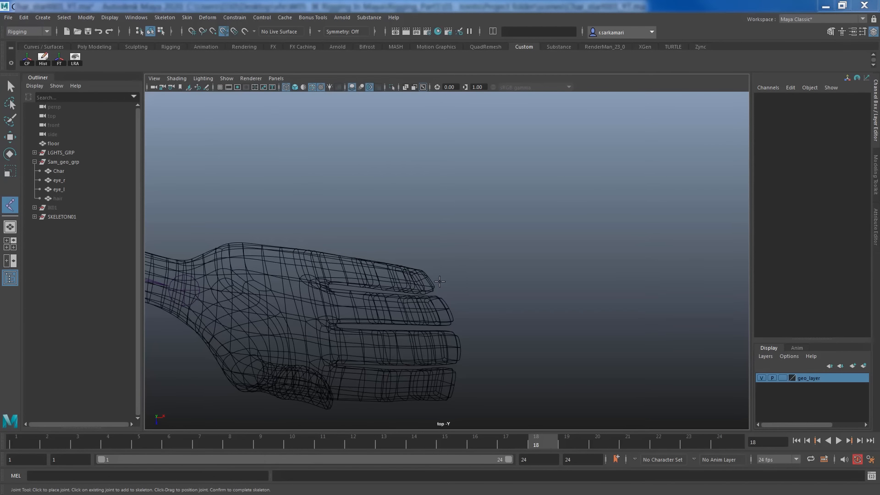
left_click(313, 268)
left_click(364, 273)
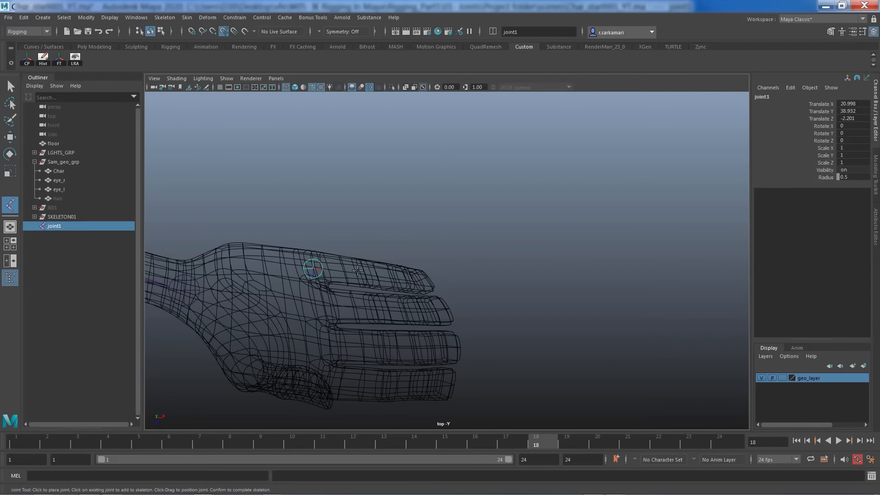
left_click(403, 276)
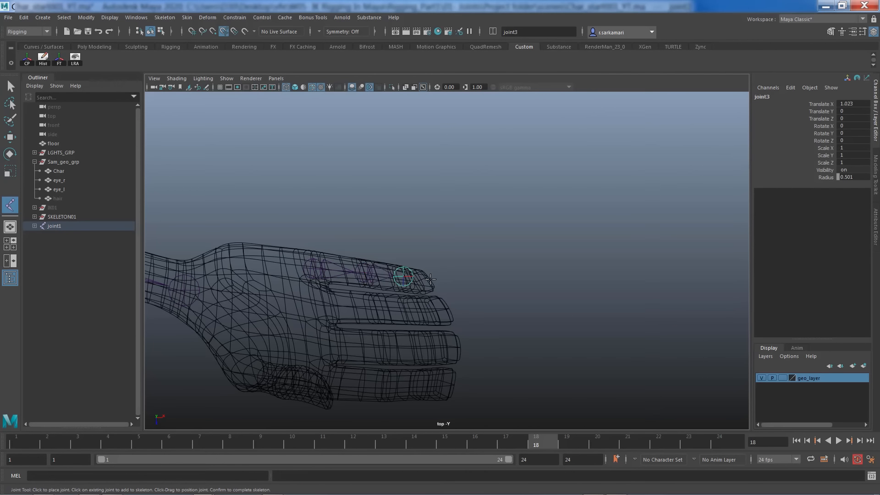
left_click(431, 279)
key("Return")
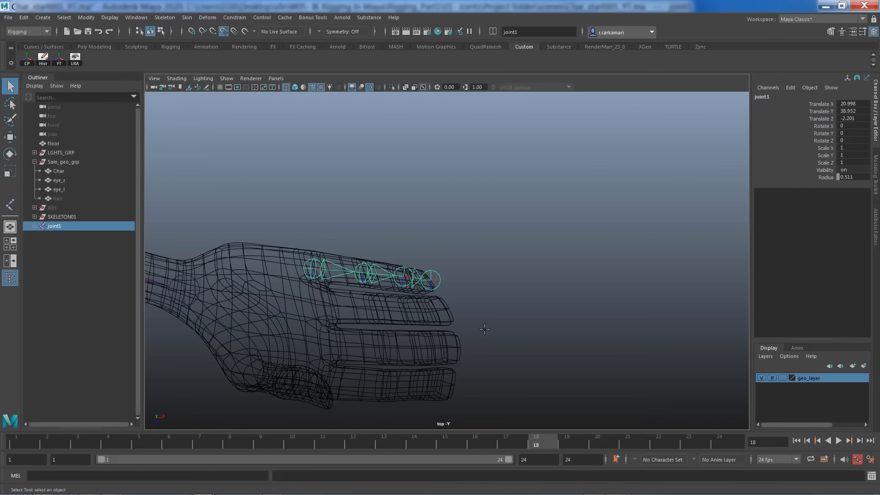
Step: Draw a separate four-joint chain along the left ring finger, from its base knuckle to the fingertip
left_click(9, 204)
left_click(317, 305)
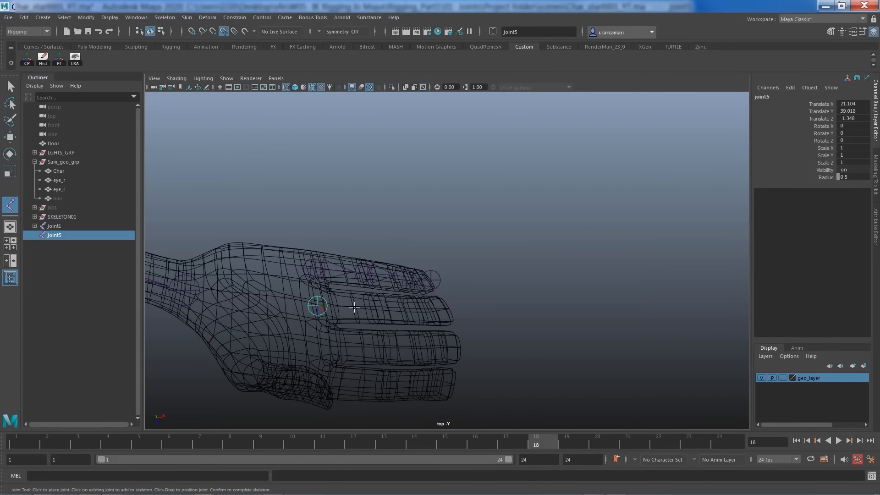
left_click(367, 308)
left_click(412, 309)
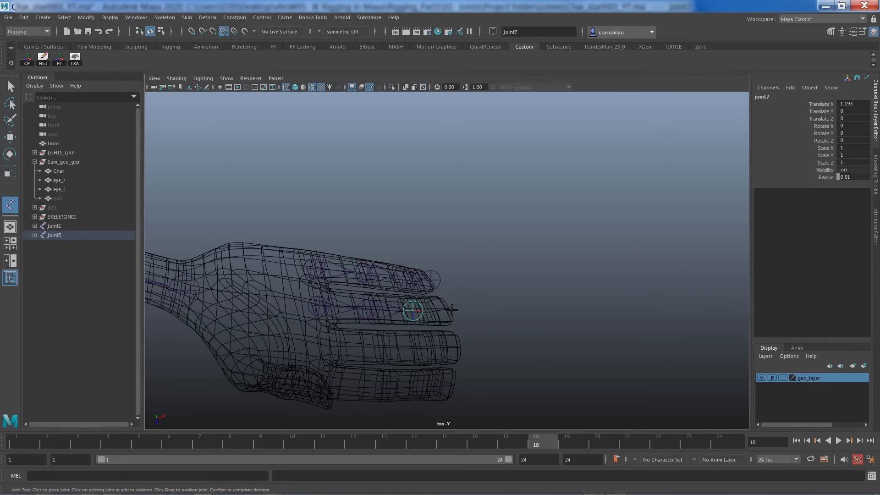
left_click(455, 311)
key("Return")
Step: Draw a separate four-joint chain along the left middle finger, from its base knuckle to the fingertip
left_click(64, 268)
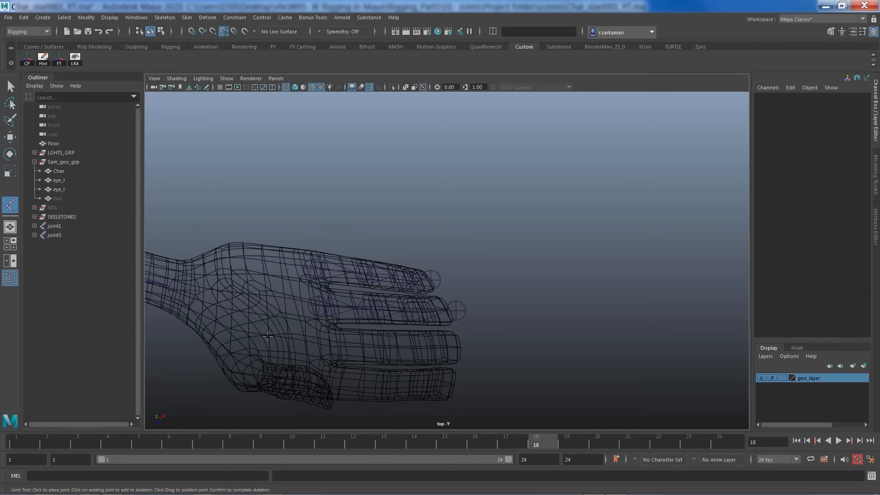
left_click(319, 344)
left_click(386, 347)
left_click(426, 349)
left_click(462, 349)
key("Return")
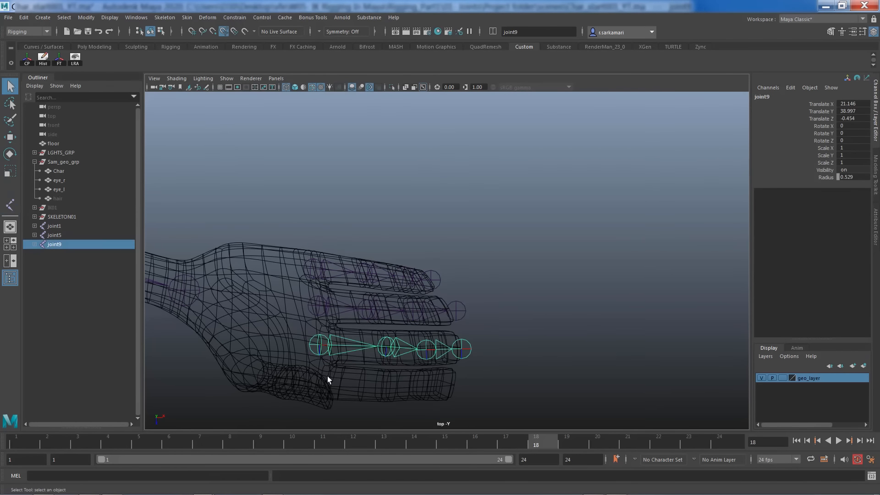
Step: Draw a separate four-joint chain along the left index finger, from its base knuckle to the fingertip
left_click(10, 205)
left_click(315, 384)
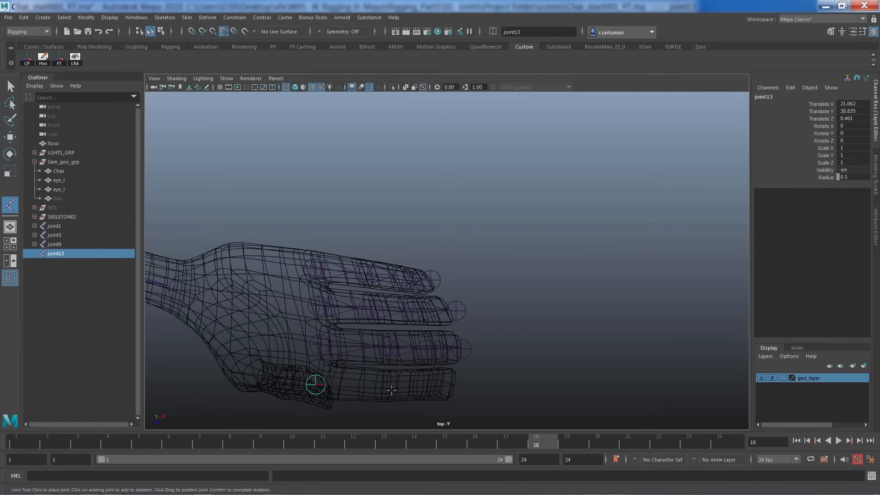
left_click(390, 391)
left_click(422, 389)
left_click(461, 390)
key("Return")
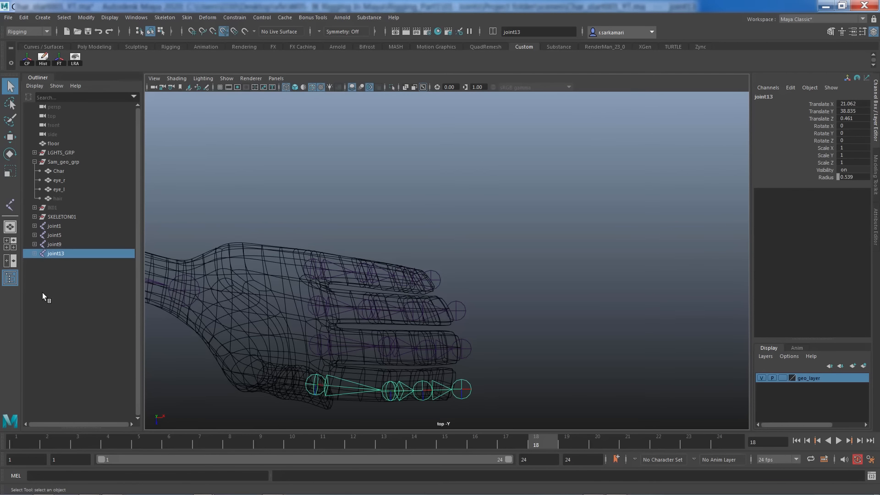
Step: In the perspective view, draw a four-joint chain down the left thumb, from the palm to the thumb tip
left_click(386, 243)
key("space")
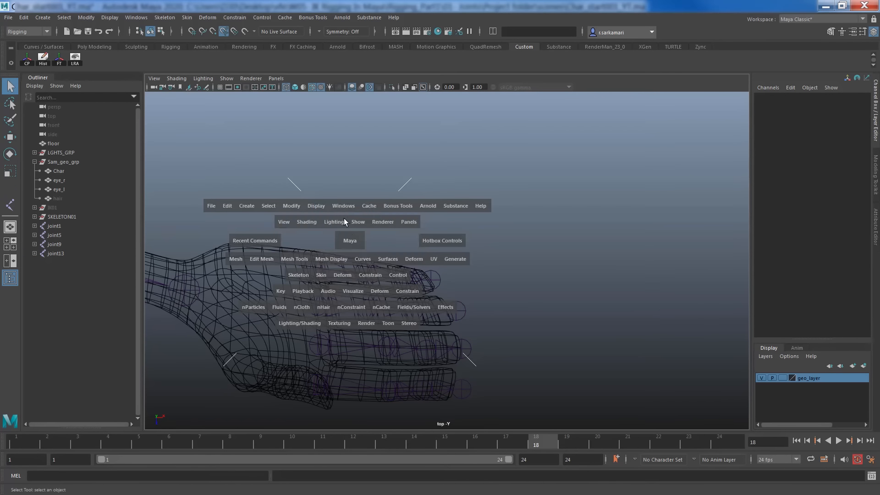
left_click_drag(350, 241, 344, 219)
middle_click_drag(487, 260, 286, 295, "alt")
right_click_drag(440, 317, 632, 367, "alt")
middle_click_drag(391, 312, 573, 293, "alt")
right_click_drag(282, 269, 366, 307, "alt")
left_click_drag(330, 308, 333, 153, "alt")
left_click_drag(338, 188, 436, 261, "alt")
left_click_drag(417, 299, 374, 387, "alt")
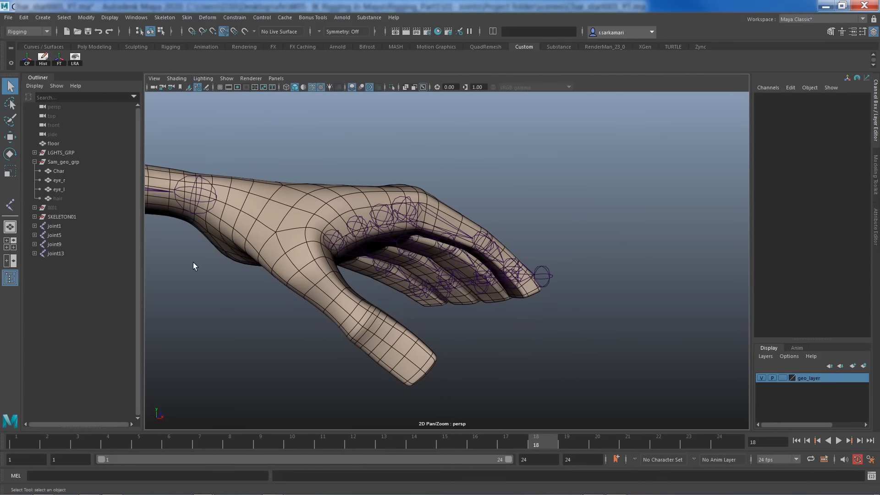
left_click(9, 205)
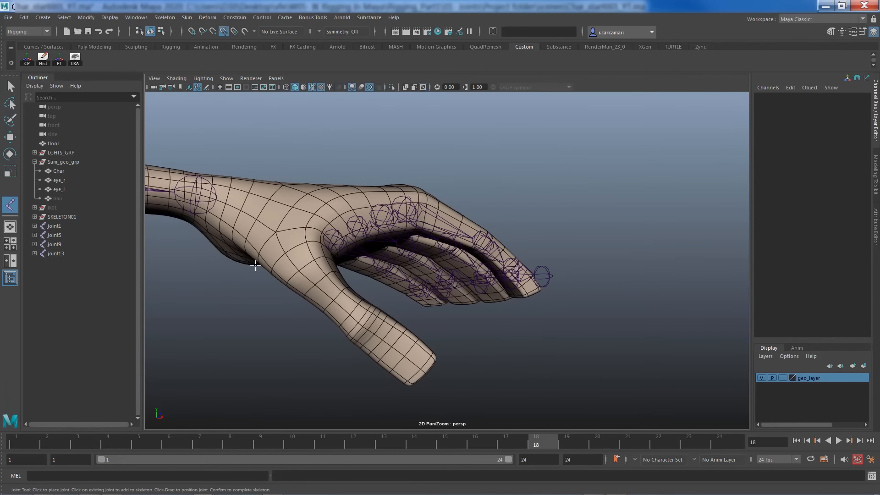
left_click(276, 233)
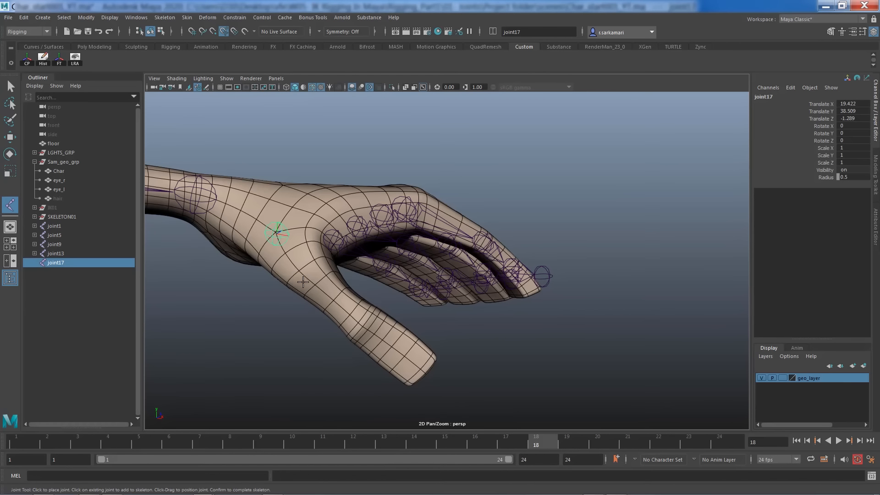
left_click(304, 274)
left_click(362, 326)
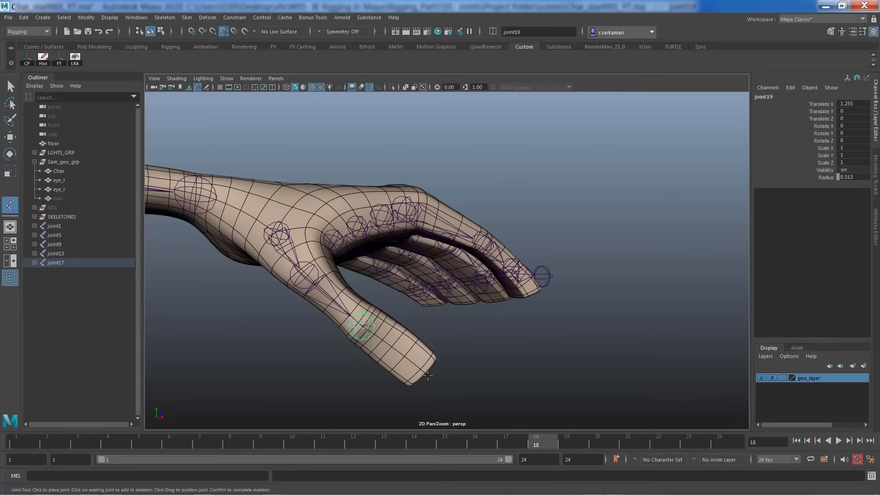
left_click(425, 374)
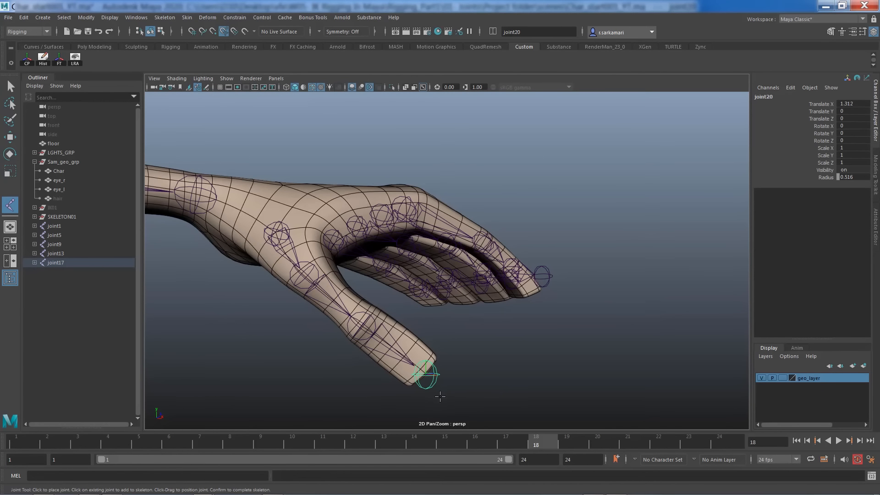
key("Return")
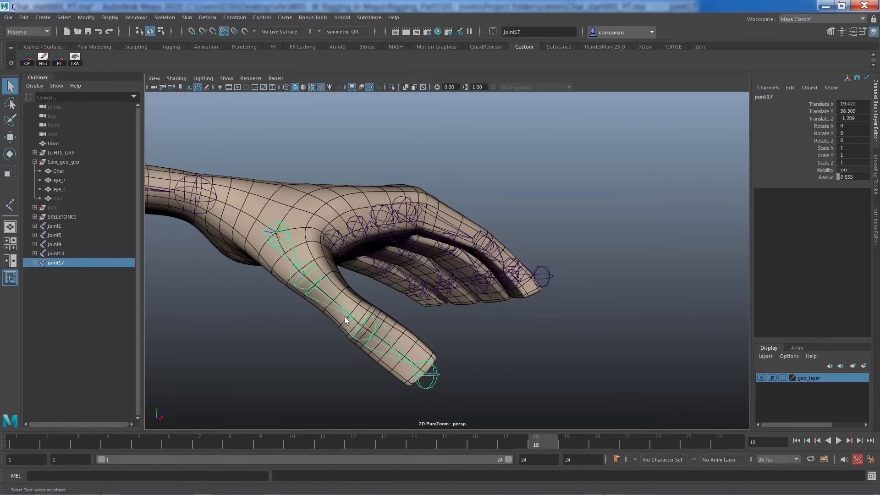
Step: Test the bend of the middle finger's second joint by rotating it, and undo the rotation
left_click_drag(347, 321, 413, 262, "alt")
scroll(347, 244, "up", 3)
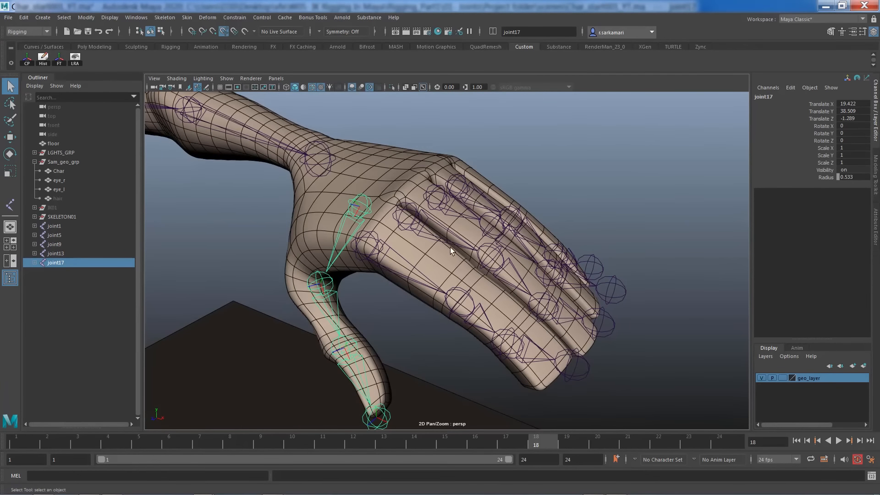
left_click(490, 250)
key("e")
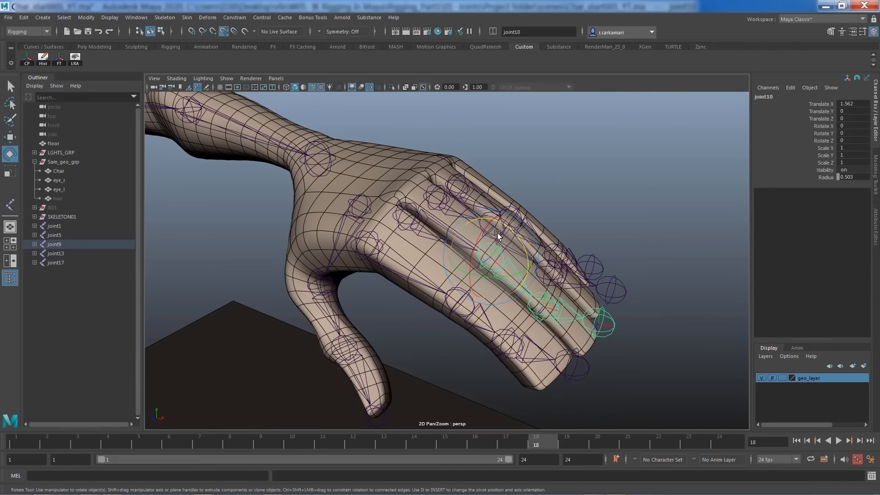
left_click_drag(503, 225, 521, 259)
key("ctrl+z")
key("ctrl+z")
key("ctrl+z")
key("ctrl+z")
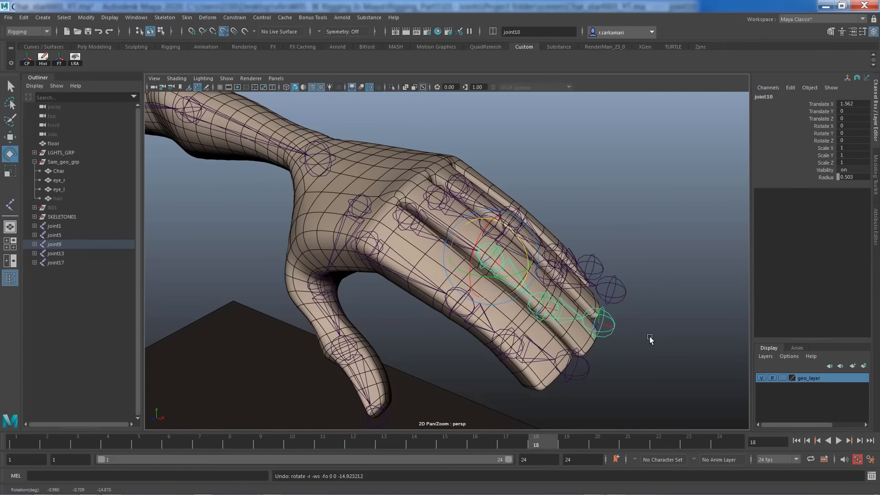
Step: Shift joint15 and joint14 inward along Z to about -0.39 and -0.38 Translate Z, centring them in the index finger without moving their children
left_click_drag(651, 340, 497, 235, "alt")
left_click(504, 237)
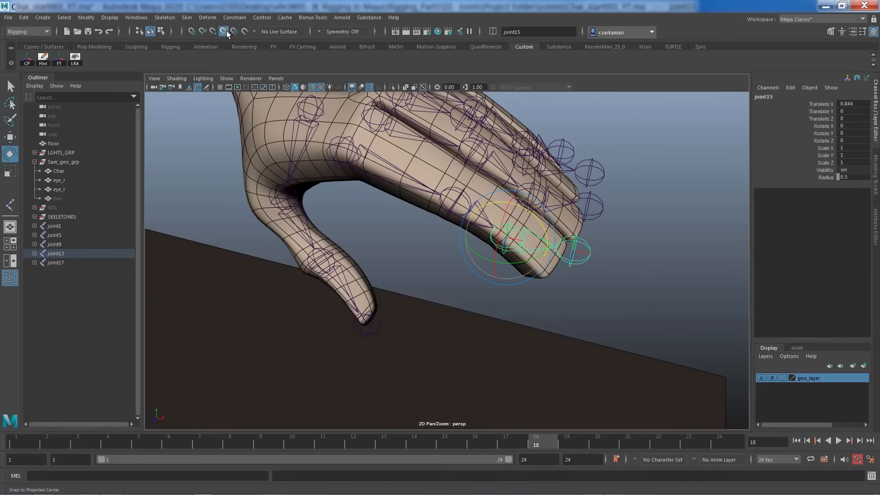
key("w")
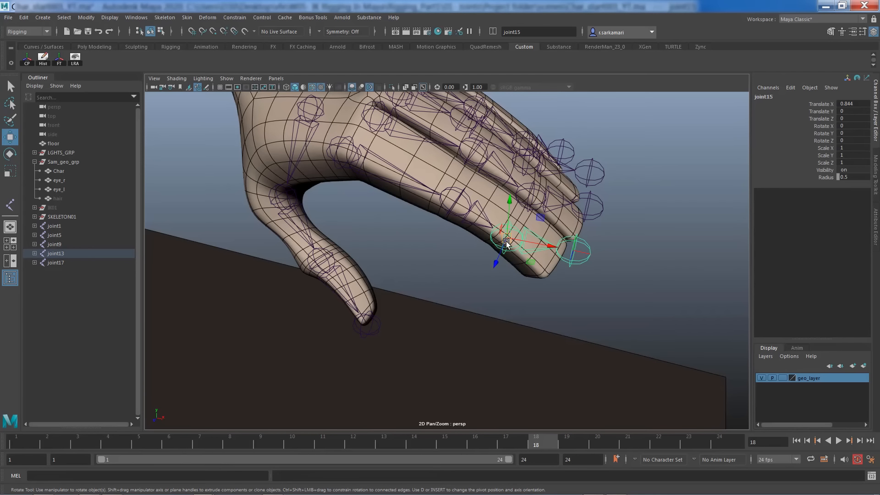
key("d")
left_click_drag(497, 259, 510, 242)
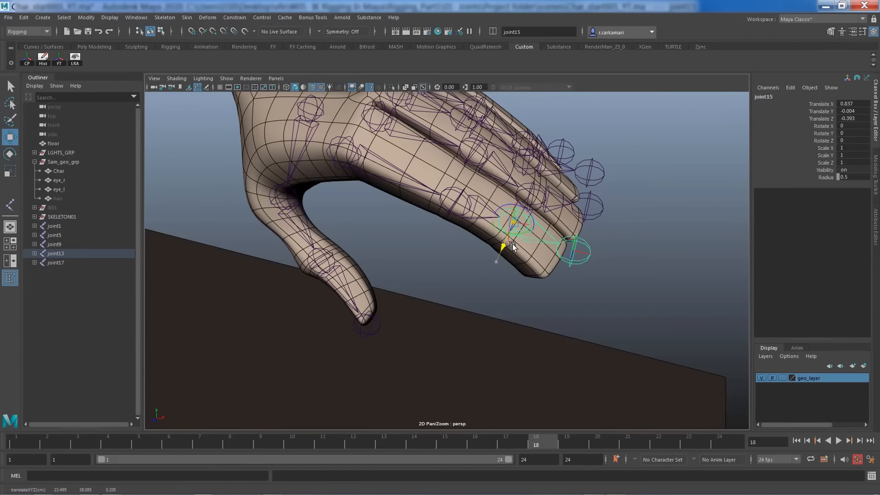
left_click(453, 207)
left_click_drag(439, 224, 451, 208)
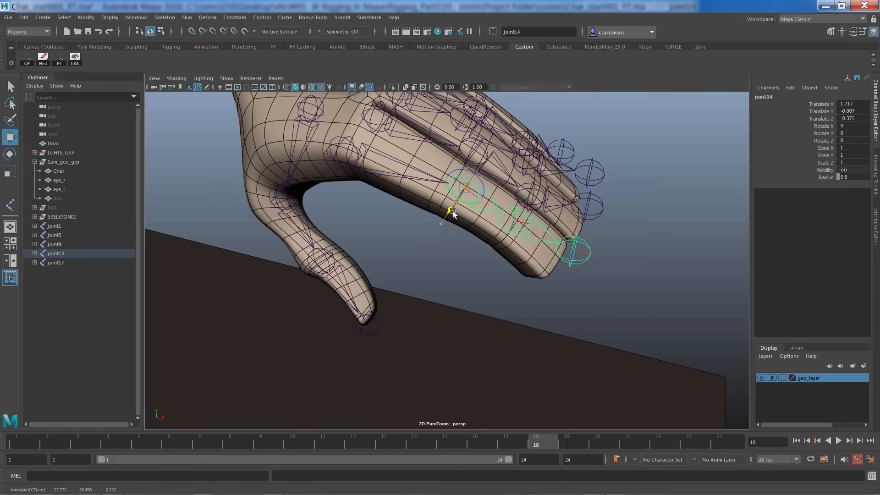
Step: Shift the index finger's base joint, joint13, inward to about 0.13 Translate Z without moving its child joints
left_click(340, 147)
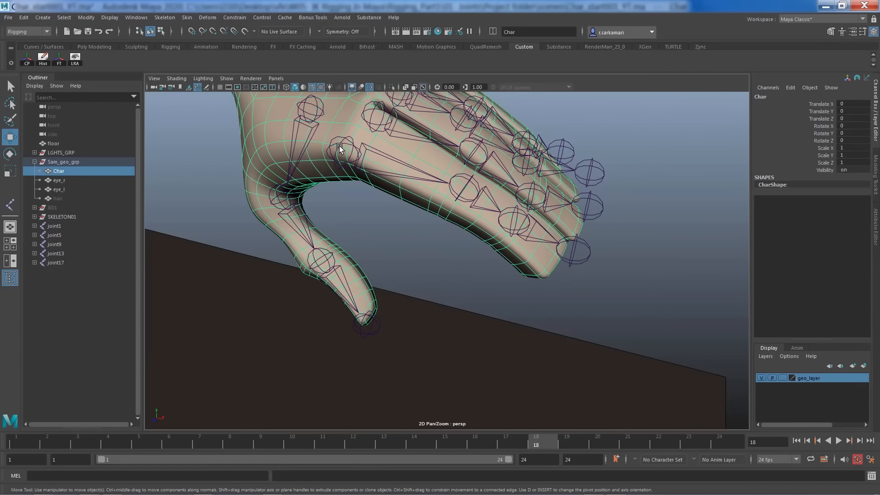
left_click(339, 146)
key("d")
left_click_drag(322, 172, 333, 164)
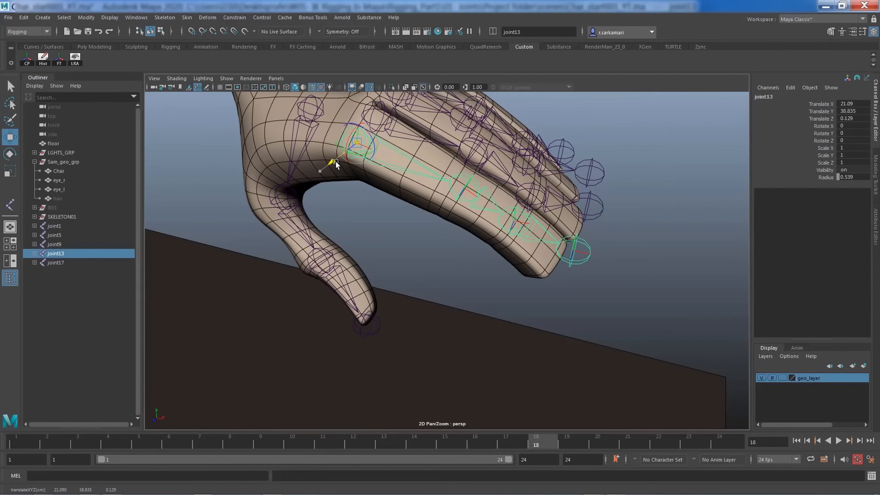
key("d")
Step: Lower the index fingertip joint, joint16, to about 0.80, -0.53, 0.41 Translate to follow the finger's slope
left_click(577, 255)
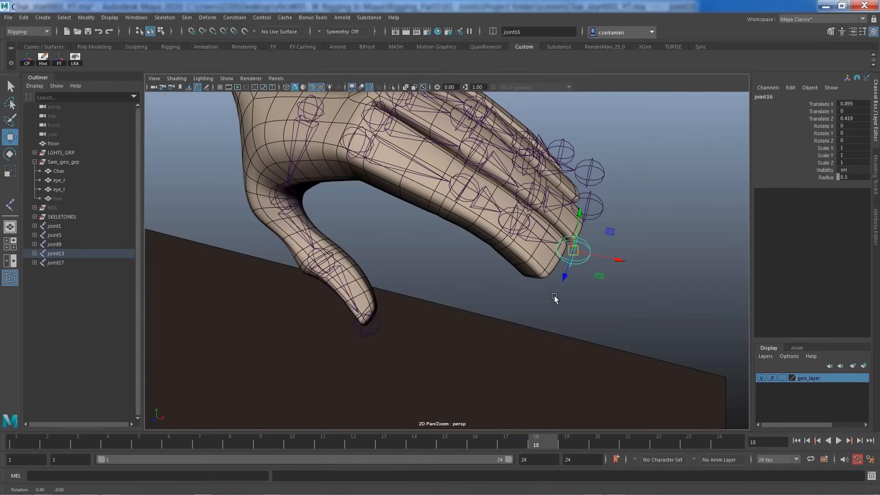
left_click_drag(554, 296, 599, 235, "alt")
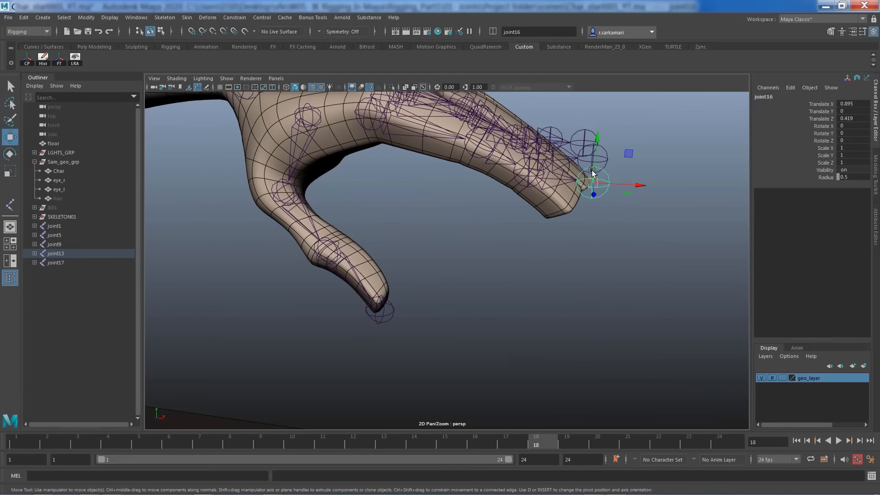
left_click_drag(596, 138, 586, 222)
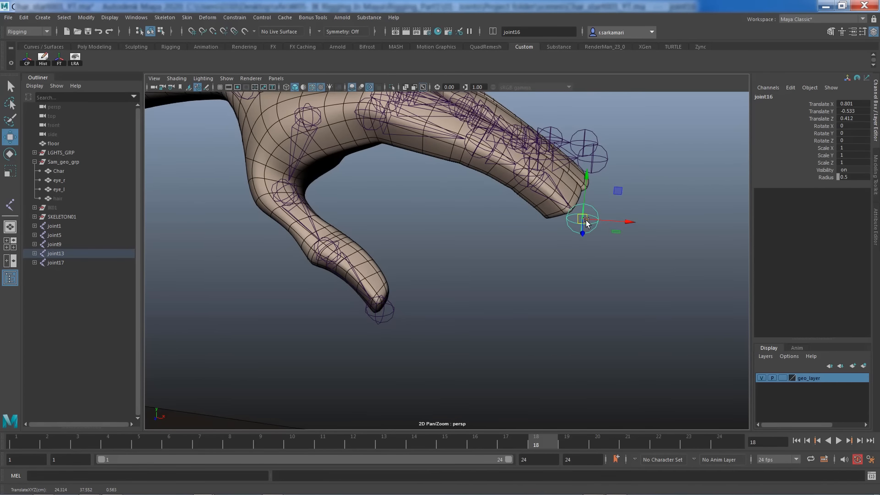
Step: Set the Joint Orient of joint16 to 0 on all axes
key("ctrl+a")
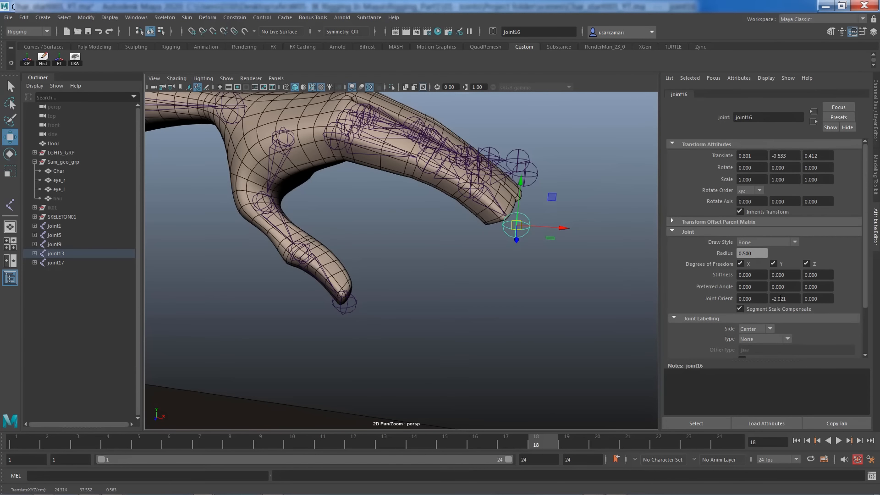
double_click(779, 299)
type("0")
key("Return")
double_click(816, 298)
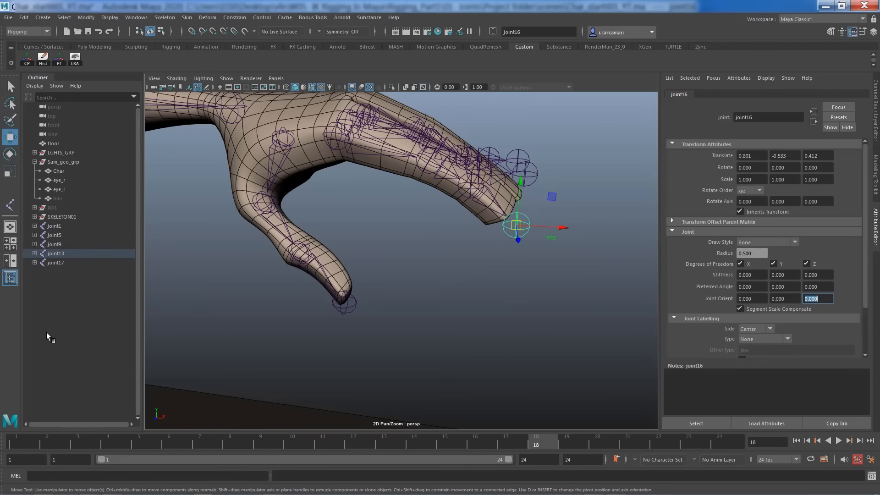
left_click(419, 336)
Step: Shift the index fingertip joint, joint16, to about 0.85, -0.40, 0.06 Translate, in line with its finger
key("h")
left_click_drag(375, 256, 431, 366, "alt")
left_click(875, 110)
left_click(558, 336)
left_click(609, 345)
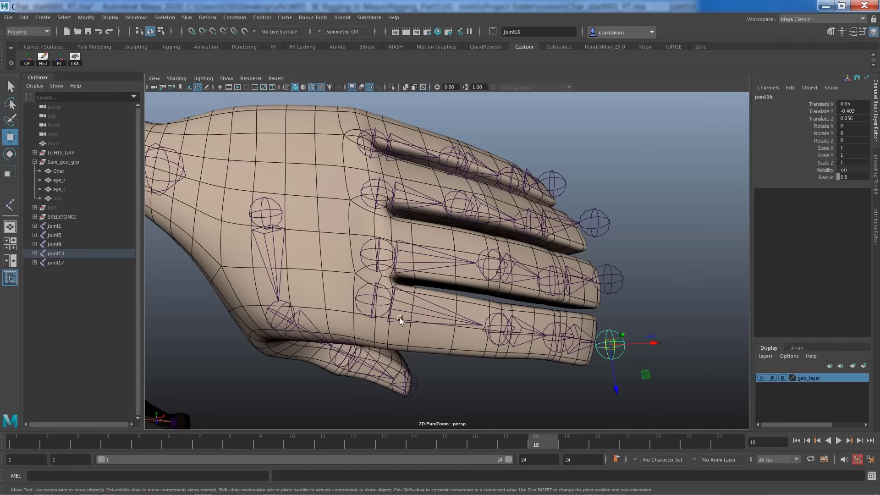
Step: Set the Joint Orient of the middle finger's third joint, joint11, to 0 on all axes
left_click(375, 301)
left_click(377, 254)
left_click(492, 264)
left_click_drag(492, 264, 459, 302, "alt")
left_click(502, 336)
left_click(876, 227)
double_click(816, 298)
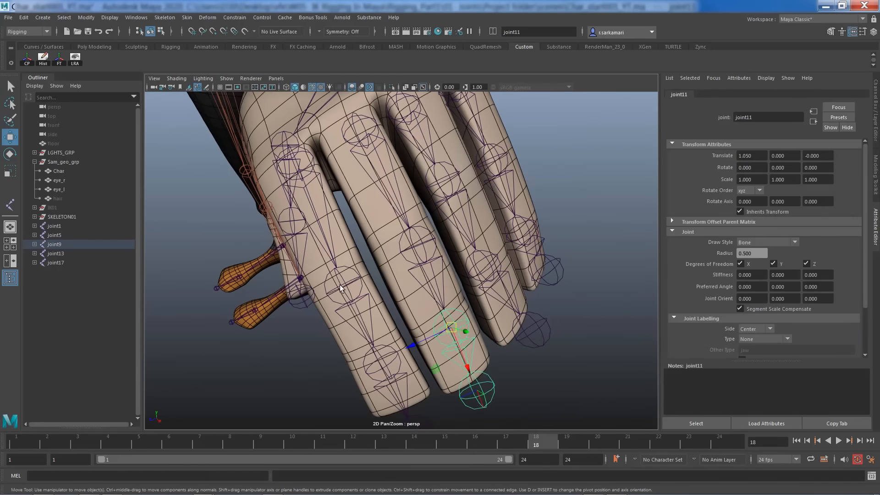
Step: Zero the Joint Orient values along the index finger's joints, including joint15
left_click(340, 288)
left_click(381, 362)
double_click(817, 299)
mouse_move(381, 275)
left_mouse_down("alt")
mouse_move(493, 255)
mouse_move(376, 274)
left_mouse_up("alt")
left_click(313, 184)
double_click(785, 298)
left_click(430, 314)
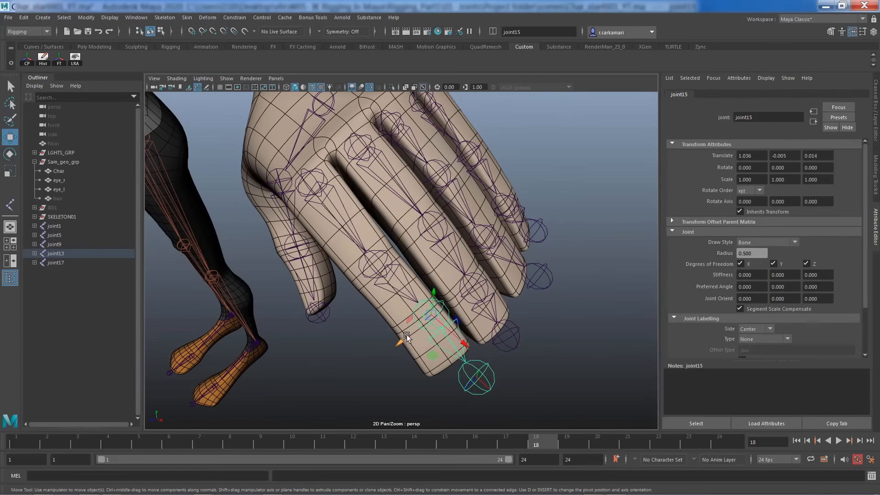
Step: Reposition the index finger's joint15 and the neighbouring finger joints to centre them inside the hand mesh
left_click_drag(407, 337, 400, 341)
left_click_drag(399, 342, 458, 229, "alt")
left_click_drag(526, 94, 527, 120)
left_click(467, 120)
left_click_drag(468, 106, 367, 294, "alt")
left_click_drag(359, 324, 413, 257, "alt")
left_click(426, 293)
left_click_drag(413, 301, 458, 275)
Step: Set Joint Orient Z to 0 on the middle finger's base joint, joint9, and on the joint below it
left_click(426, 159)
double_click(818, 298)
type("0")
key("Return")
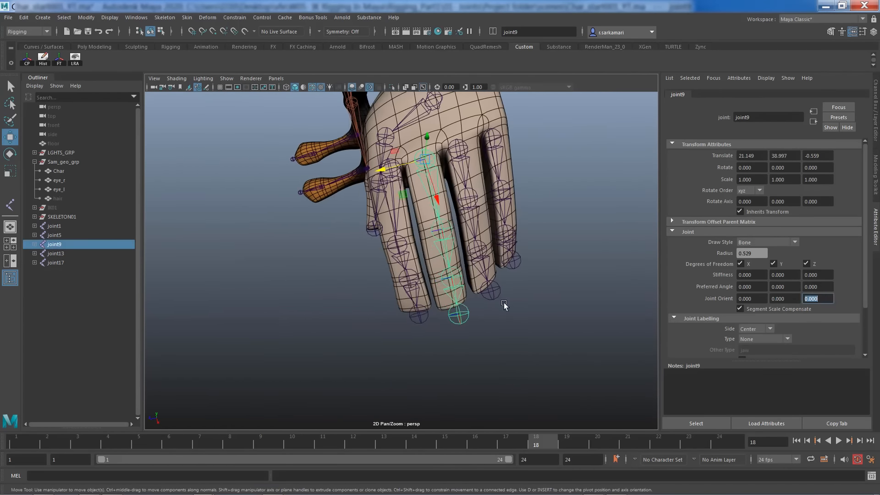
left_click_drag(504, 306, 431, 206, "alt")
left_click(435, 197)
left_click_drag(411, 173, 626, 334, "alt")
double_click(817, 298)
type("0")
left_click(401, 346)
key("e")
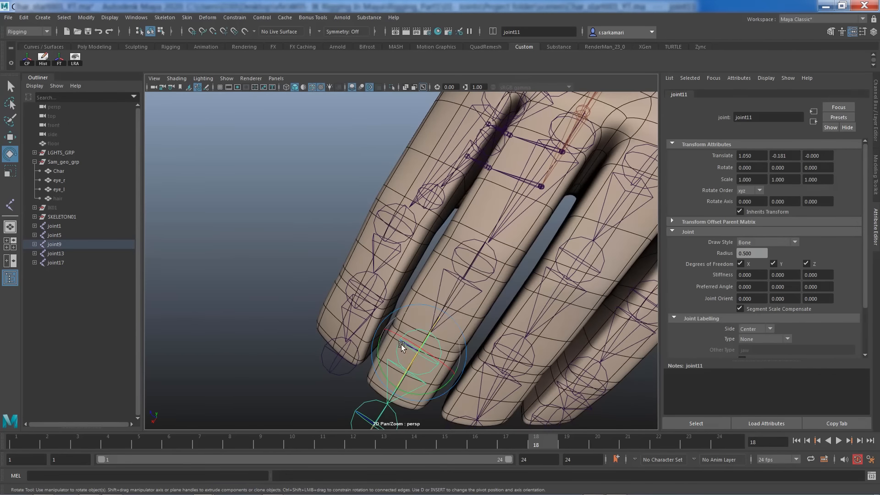
key("w")
Step: Shift the ring finger's third joint, joint7, slightly toward the fingertip along X, working from the top view
left_click_drag(401, 346, 337, 169, "alt")
left_click(336, 135)
left_click_drag(336, 169, 499, 282, "alt")
left_click(281, 288)
scroll(499, 283, "up", 3)
left_click(358, 304)
left_click(414, 308)
key("ctrl+z")
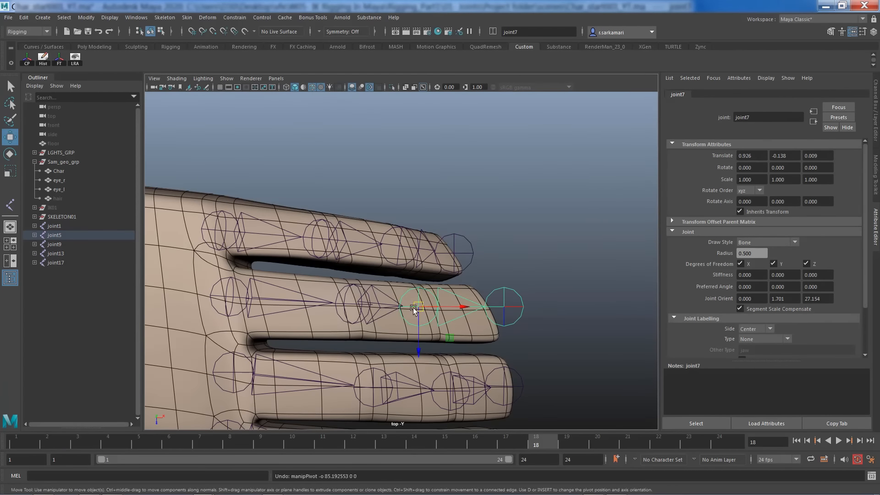
left_click_drag(413, 308, 434, 308)
Step: Set the Joint Orient of the ring finger's second joint, joint6, to 0 on all axes
left_click_drag(370, 232, 467, 321, "alt")
left_click_drag(789, 299, 752, 300)
type("0")
left_click_drag(823, 298, 782, 300)
type("0")
left_click_drag(756, 298, 691, 301)
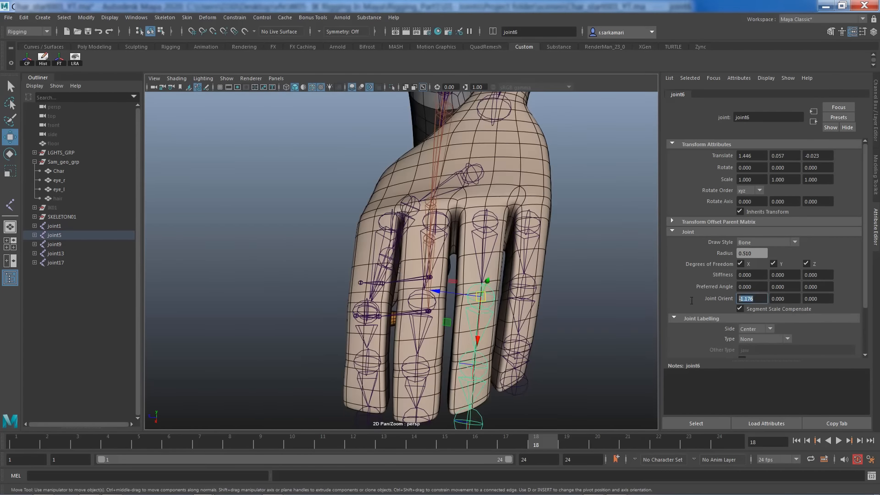
type("0")
Step: Move the index finger's base joint, joint13, to about 0.33 Translate Z
left_click(295, 279)
left_click_drag(426, 256, 349, 257, "alt")
left_click(434, 353)
left_click(325, 226)
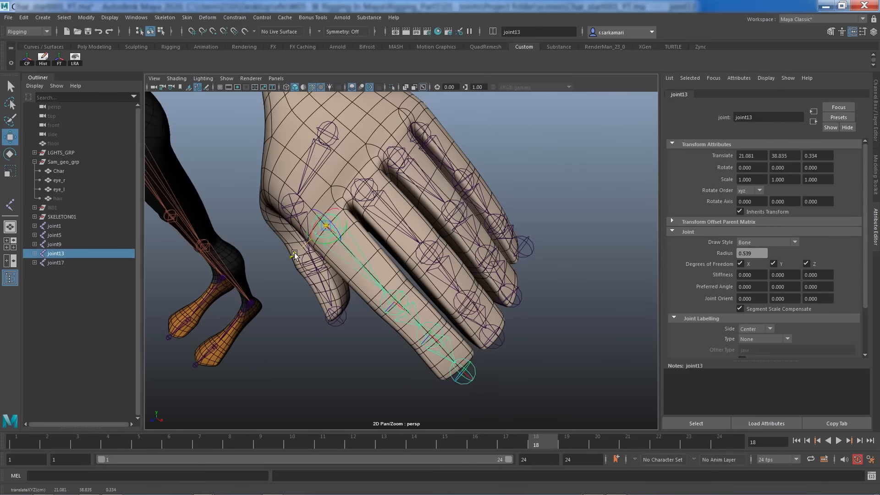
left_click_drag(295, 255, 413, 220, "alt")
Step: Set the Joint Orient of the pinkie's second joint, joint2, to 0
left_click(489, 150)
left_click(467, 300)
left_click_drag(427, 381, 413, 275, "alt")
left_click(374, 187)
left_click_drag(823, 299, 711, 302)
type("0")
Step: Reposition joint3 and joint2 inside the pinkie, placing joint2 at about 1.15, -0.29, 0.05 Translate
left_click(321, 209)
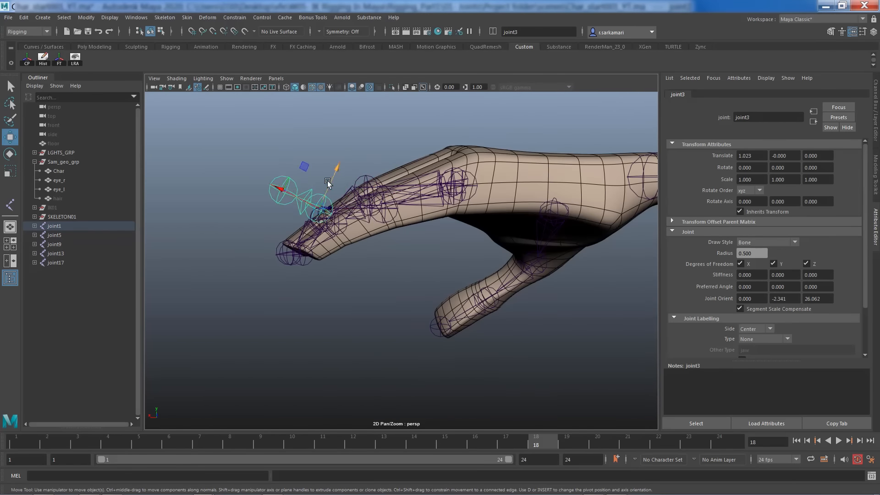
left_click_drag(328, 182, 322, 196)
left_click_drag(322, 196, 413, 294, "alt")
left_click_drag(413, 293, 406, 304)
left_click(409, 352)
right_click_drag(409, 321, 495, 293, "alt")
left_click(481, 201)
left_click_drag(482, 201, 474, 194)
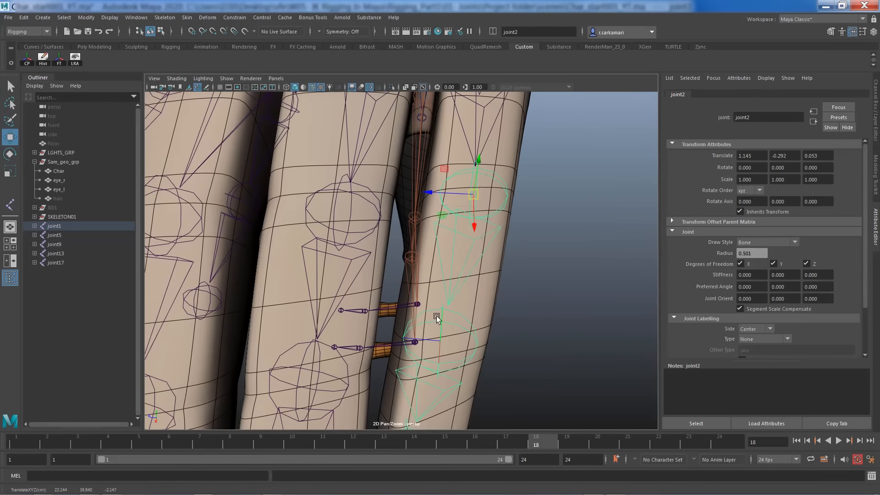
Step: Expand the complete hierarchies of the finger and thumb chains, joint1, joint5, joint9, joint13 and joint17, in the Outliner
left_click_drag(437, 317, 269, 273, "alt")
left_click(473, 226, "shift")
left_click(501, 222, "shift")
left_click(35, 226, "shift")
left_click(35, 263, "shift")
left_click(34, 299, "shift")
left_click(35, 336, "shift")
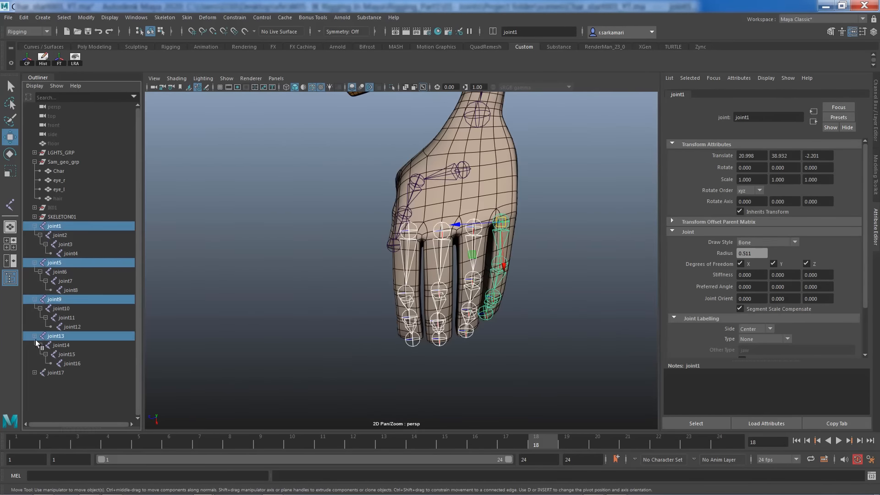
left_click(34, 373, "shift")
Step: Set the Radius of all finger and thumb joints to 0.35
left_click_drag(54, 226, 72, 400)
left_click(876, 133)
left_click(852, 177)
type("0.35")
left_click(352, 198)
Step: Switch the Move tool to World axes for the thumb joint jnt_l_thumb_c01
left_click_drag(290, 315, 390, 191, "alt")
key("ctrl+z")
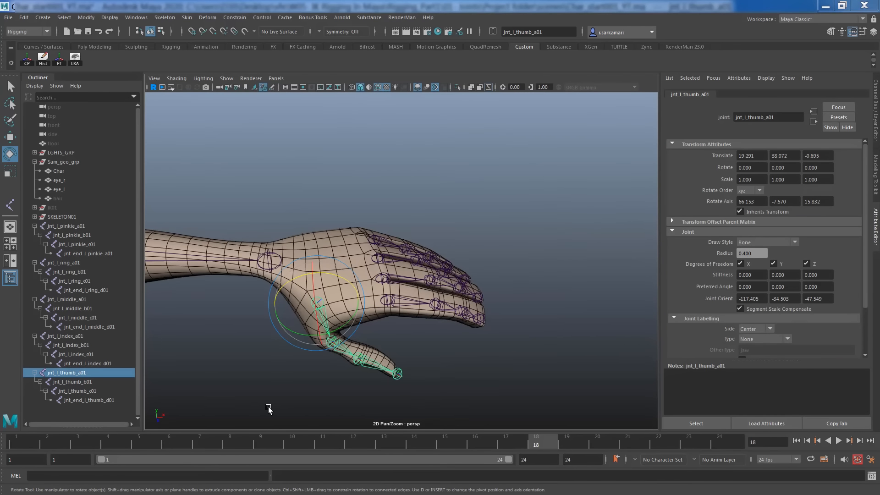
left_click_drag(303, 397, 255, 383, "alt")
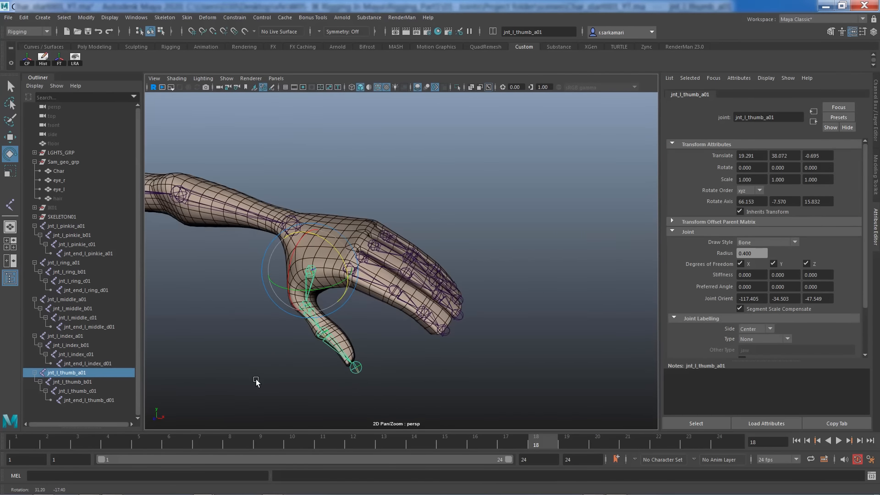
left_click(401, 352)
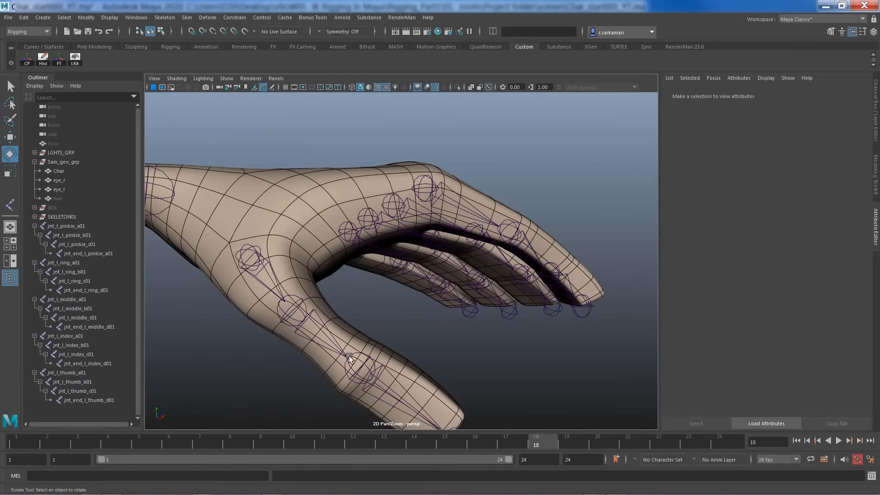
left_click(346, 363)
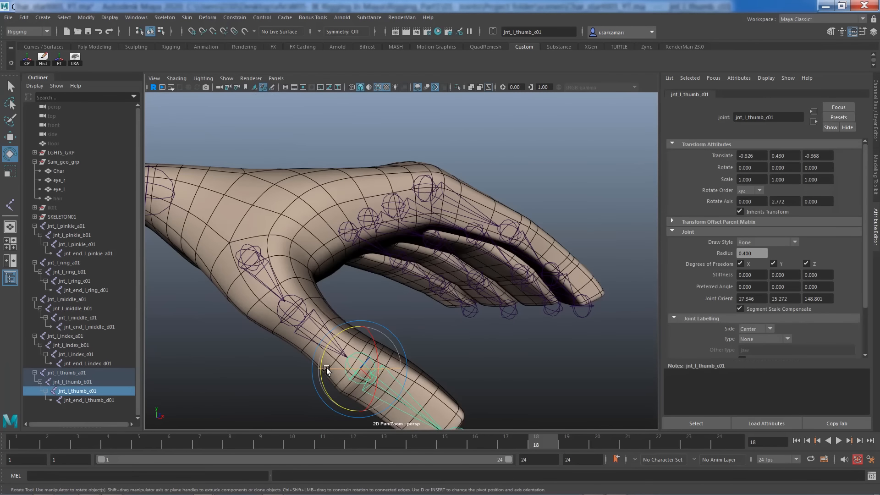
key("w")
left_click(360, 358)
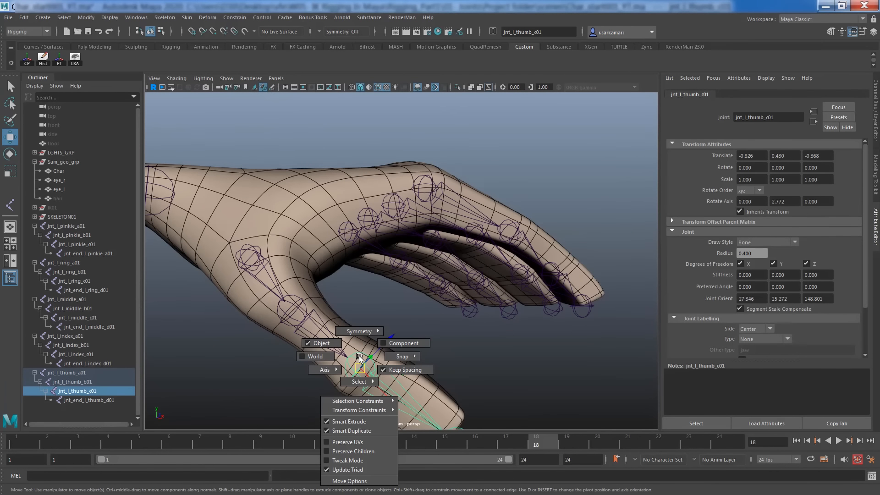
left_click_drag(359, 358, 316, 357)
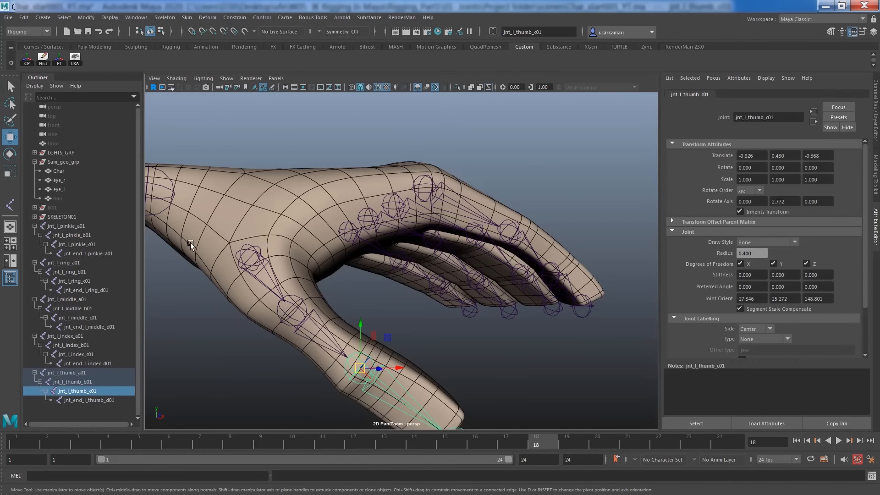
Step: Toggle the local rotation axes display on jnt_l_thumb_c01 to check the thumb joint's orientation
left_click(75, 59)
left_click(74, 61)
key("w")
left_click_drag(360, 368, 242, 313)
key("e")
left_click(256, 352)
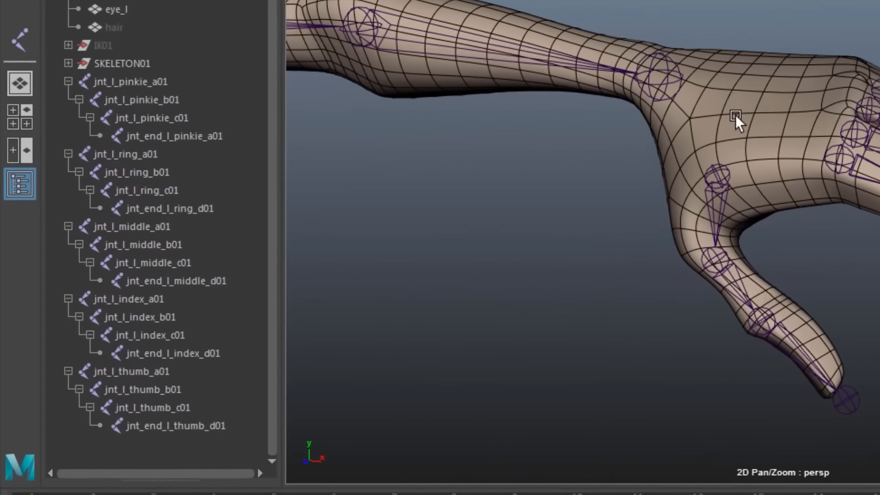
Step: Review the names and positions of the thumb chain's joints, from jnt_l_thumb_a01 to jnt_end_l_thumb_d01
left_click_drag(372, 242, 317, 269, "alt")
left_click_drag(644, 159, 591, 123, "alt")
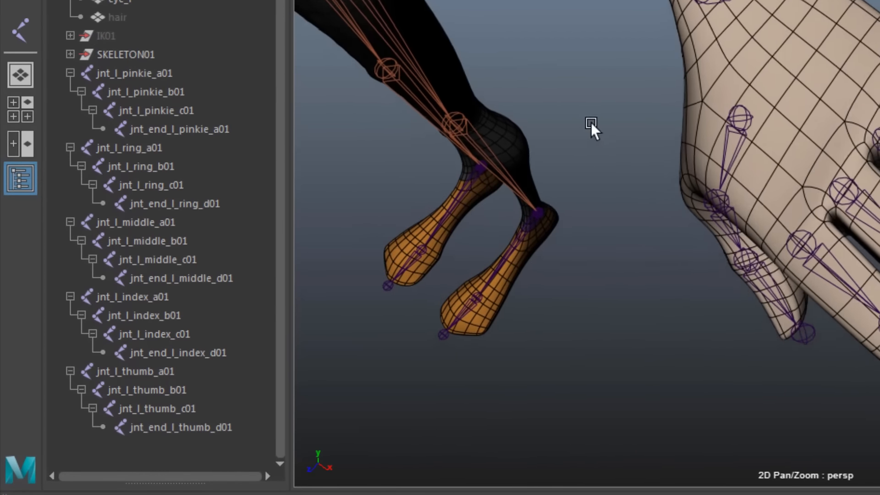
middle_click_drag(590, 122, 650, 167, "alt")
right_click_drag(650, 167, 772, 182, "alt")
middle_click_drag(771, 182, 798, 152, "alt")
left_click_drag(798, 151, 699, 120, "alt")
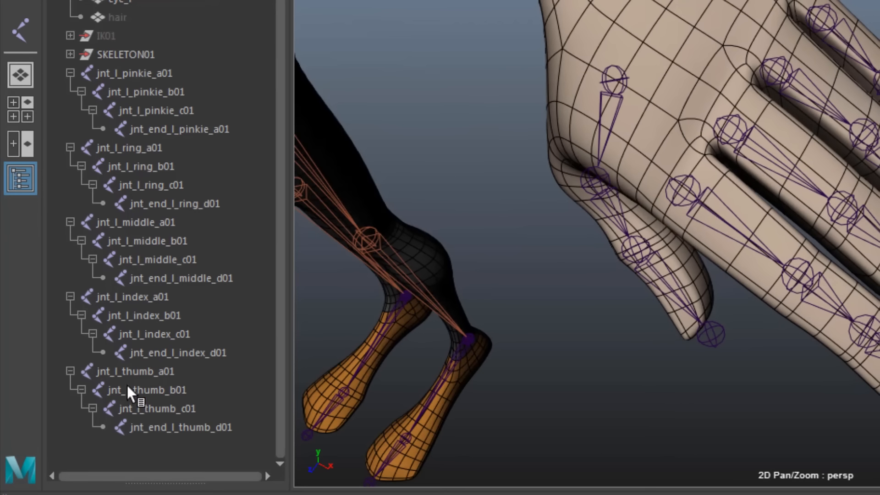
left_click(130, 369)
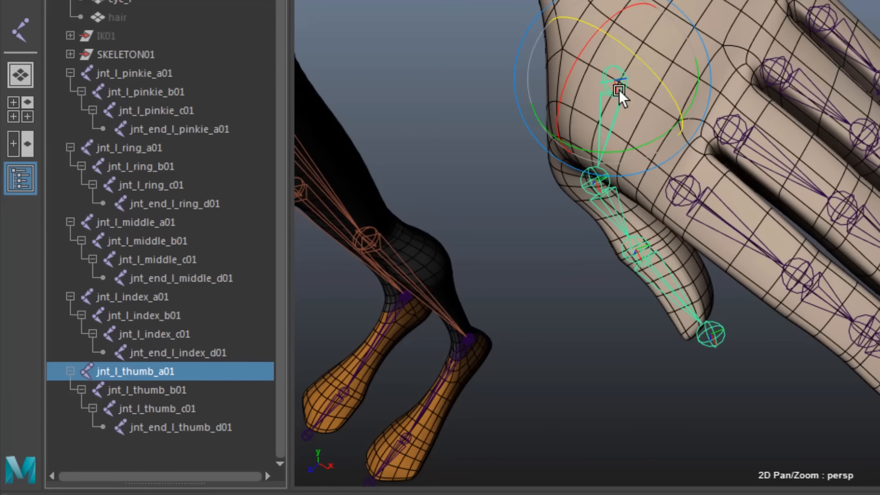
left_click(161, 391)
left_click(170, 407)
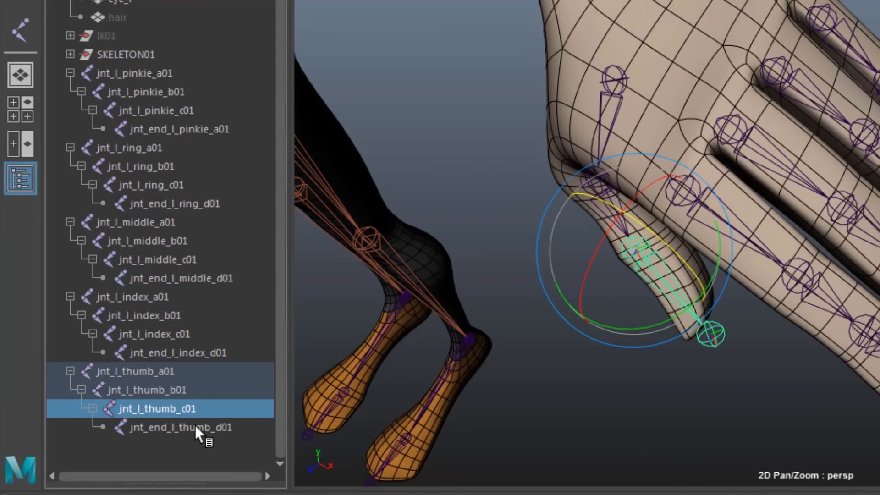
left_click(201, 428)
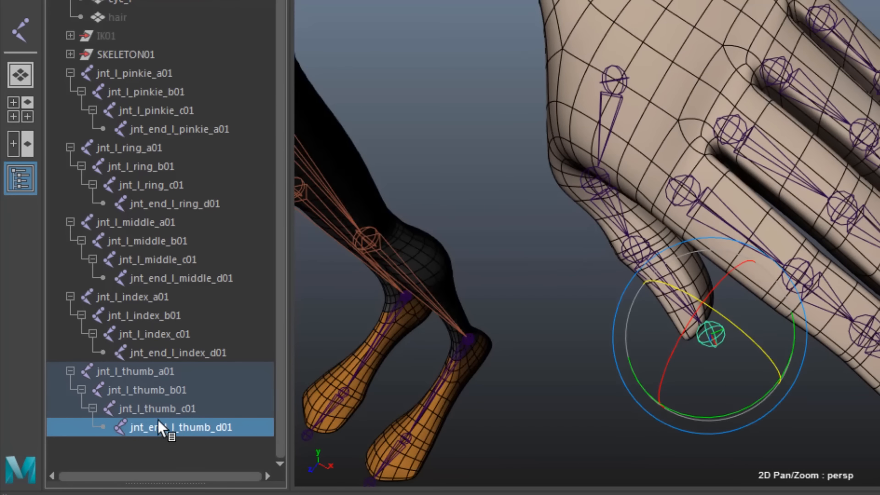
Step: Review the joint names and positions of the index and middle finger chains, from each a01 joint to its end joint
left_click(126, 297)
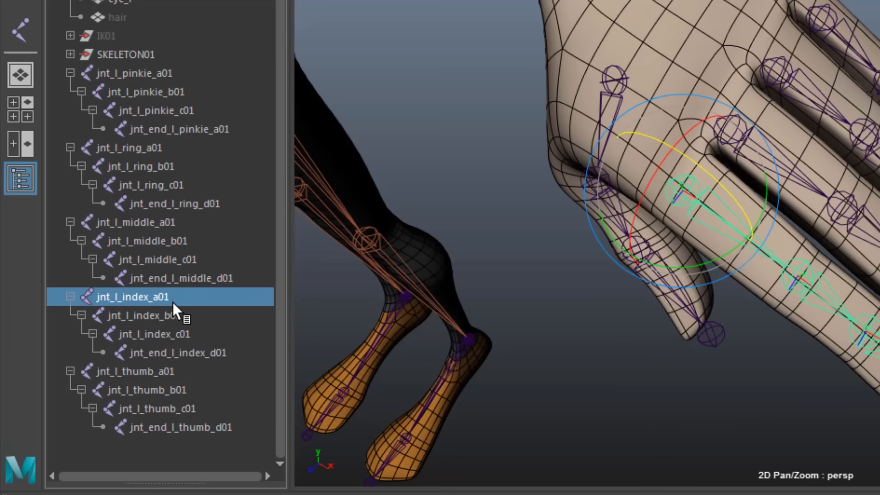
left_click(139, 314)
left_click(152, 334)
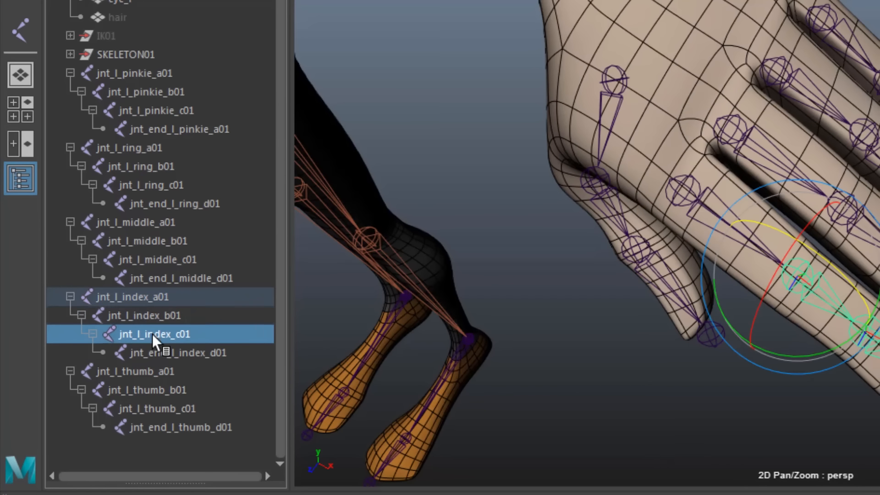
left_click(199, 353)
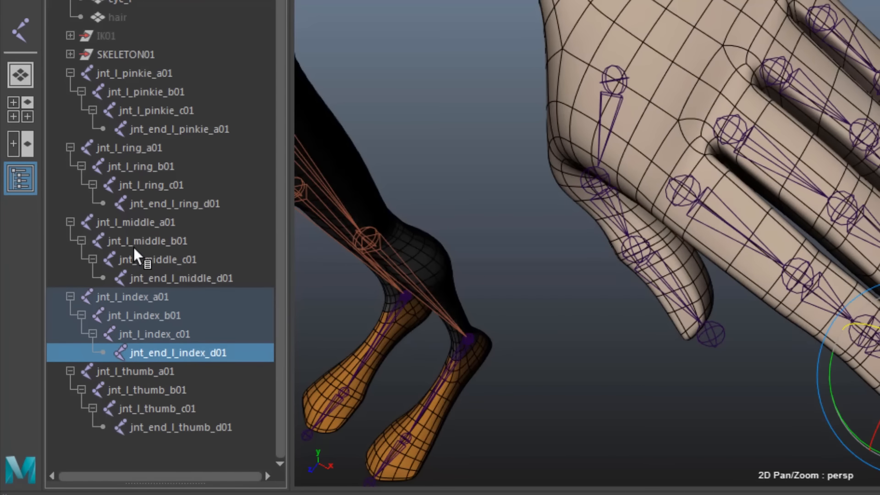
left_click(126, 224)
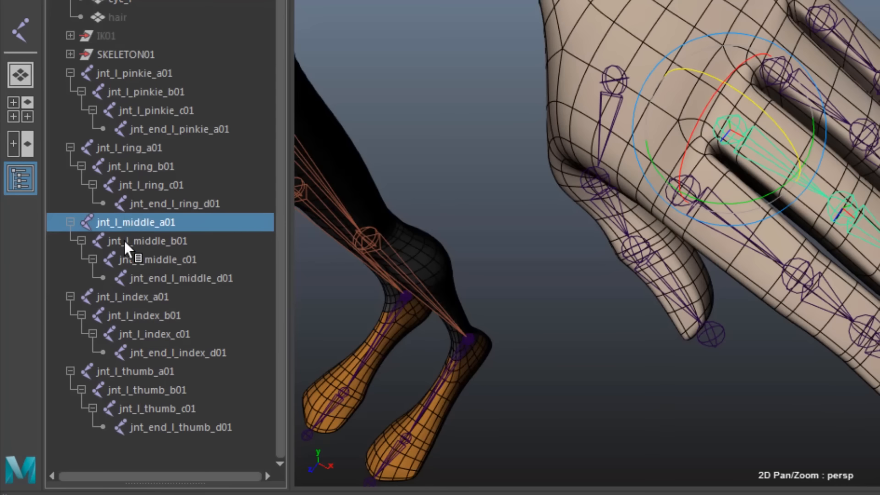
left_click(149, 243)
left_click(170, 262)
left_click(174, 272)
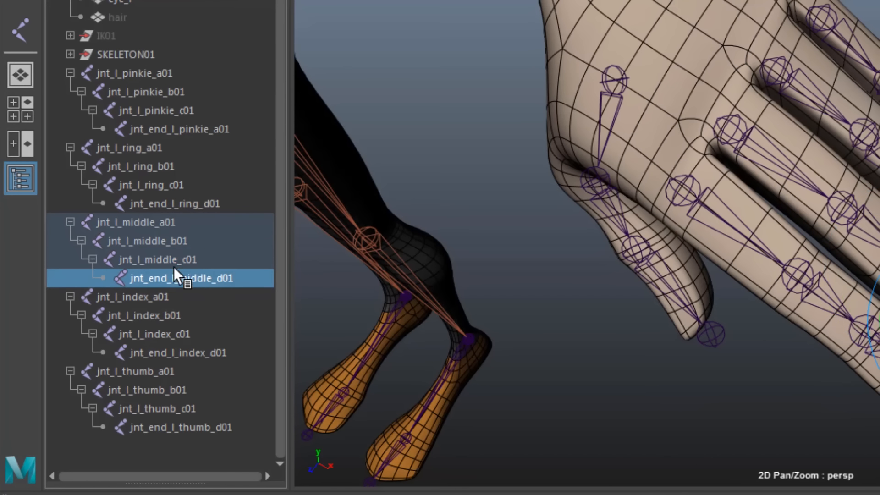
Step: Review the joint names and positions of the ring and pinkie finger chains, starting from jnt_l_ring_a01
left_click(128, 149)
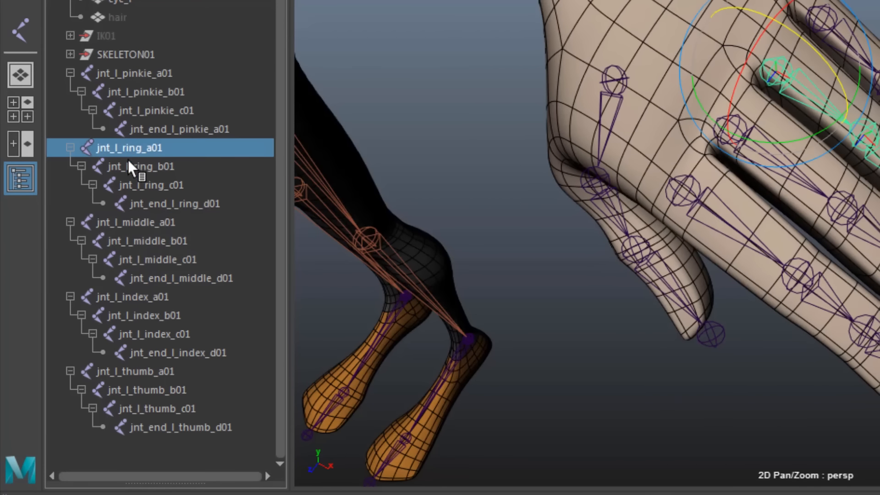
left_click(130, 166)
left_click(160, 185)
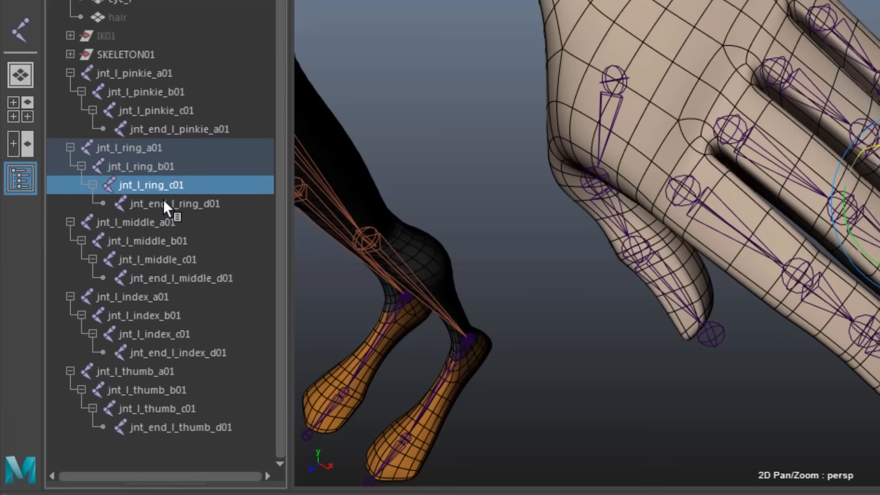
left_click(165, 203)
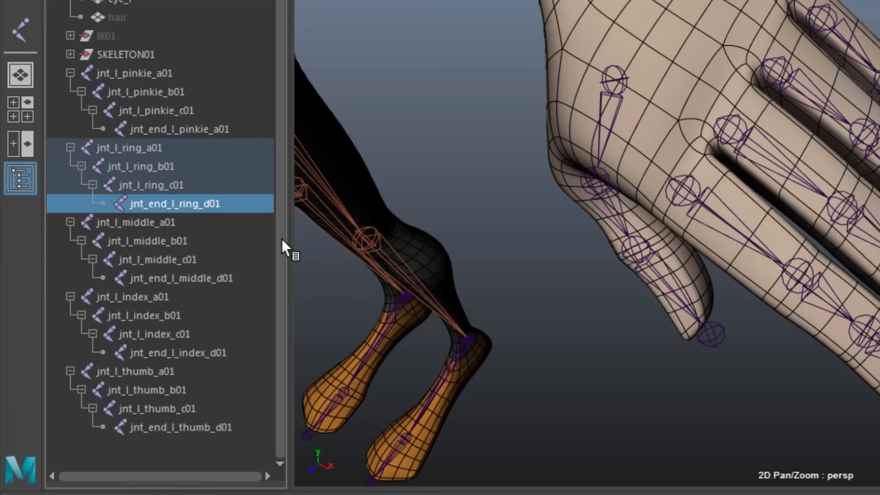
left_click(133, 75)
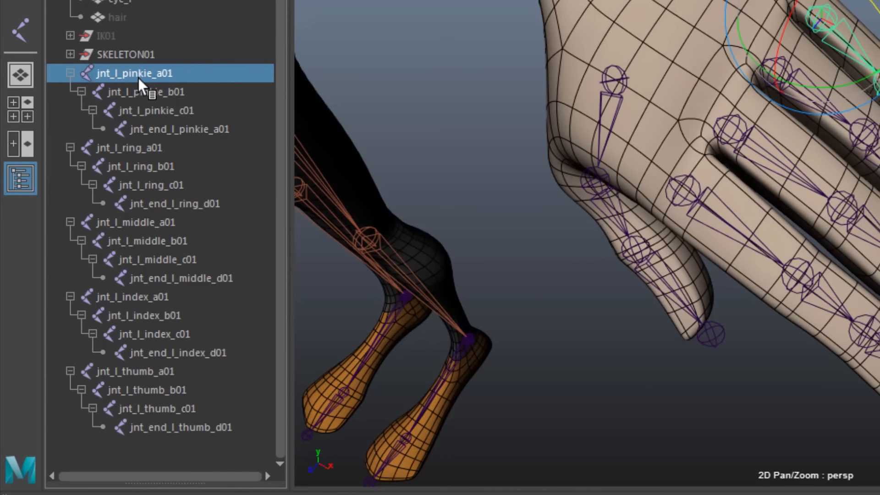
left_click(159, 91)
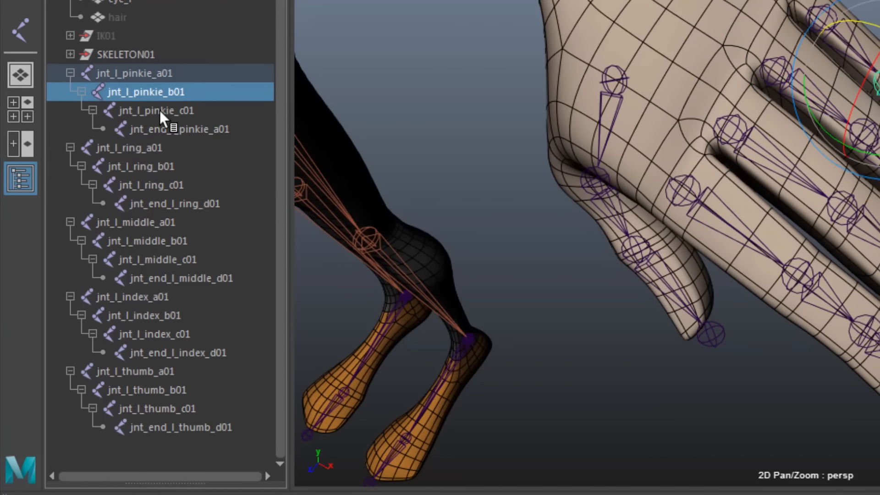
left_click(160, 111)
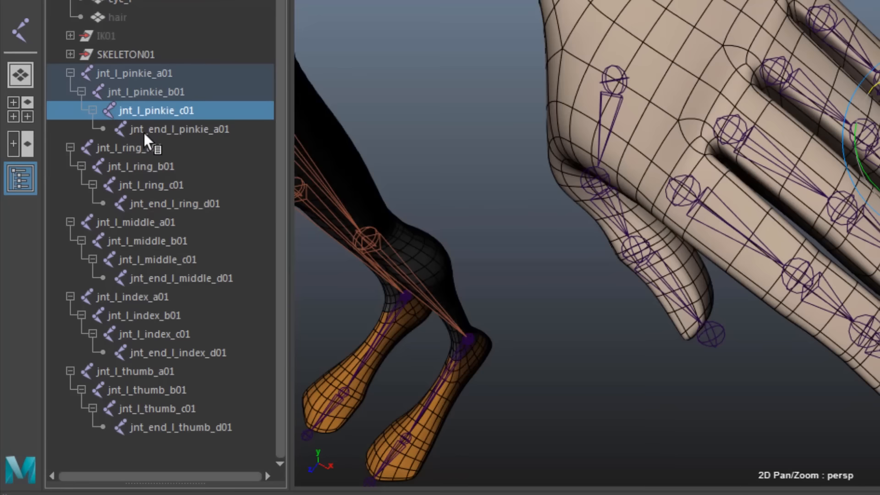
Step: Rename the pinkie chain's end joint as jnt_end_l_pinkie_d01
left_click(194, 133)
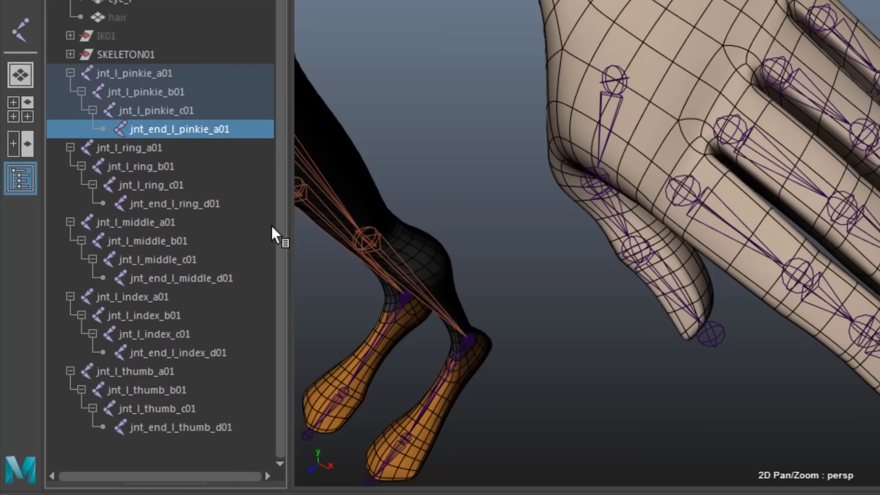
double_click(223, 131)
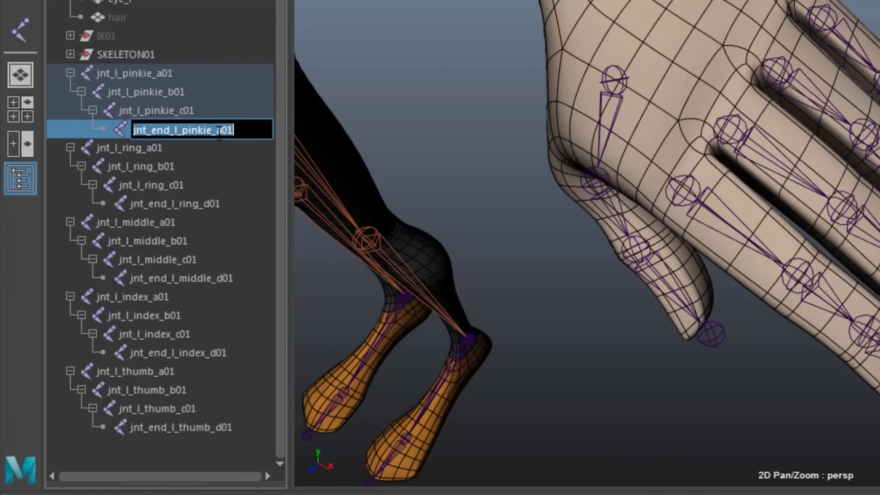
left_click(216, 130)
key("Delete")
type("d")
key("Return")
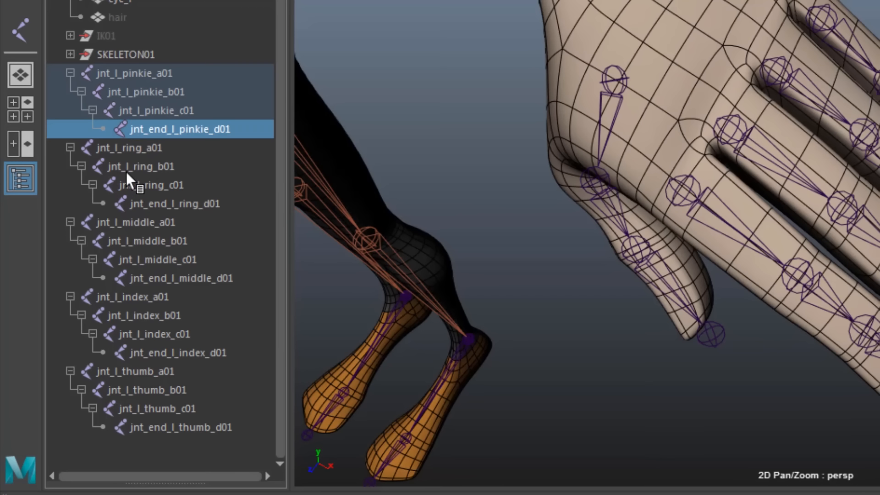
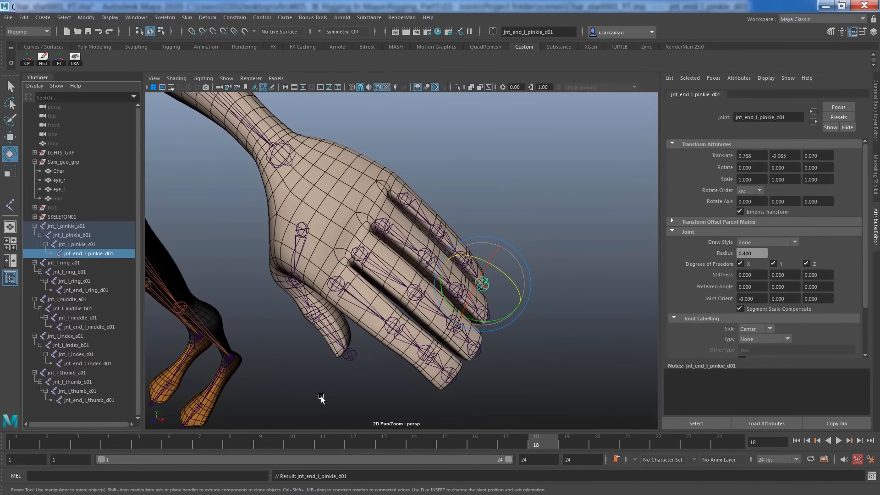
Step: Parent the pinkie, ring, middle, index and thumb a01 joints to the wrist joint jnt_end_l_wrist01 and check the hierarchy under SKELETON01
left_click_drag(365, 394, 271, 358, "alt")
left_click(398, 249)
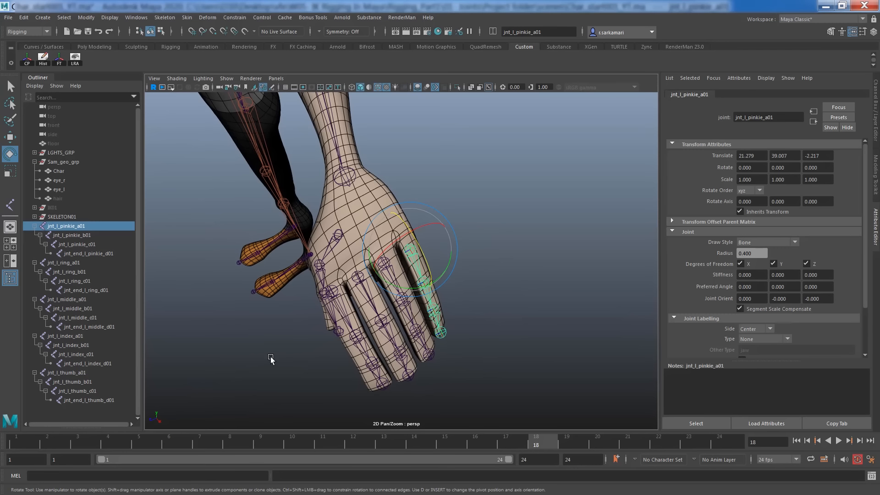
key("q")
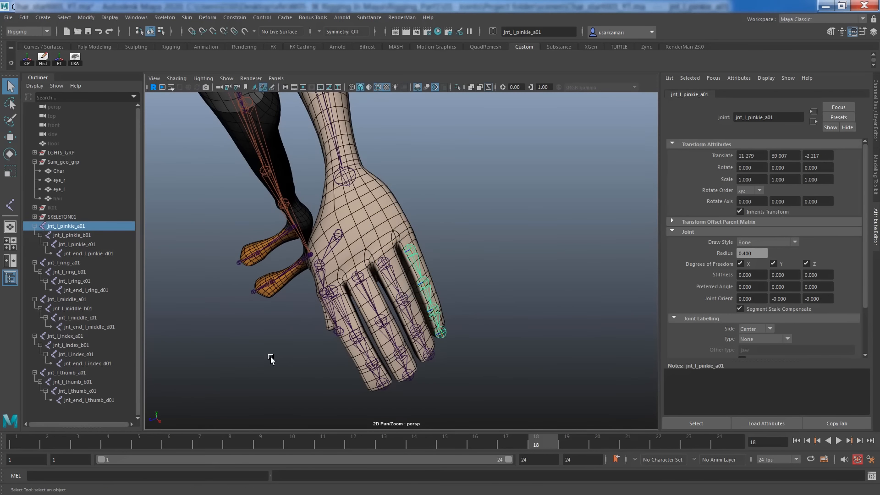
left_click(380, 265, "shift")
left_click(361, 277, "shift")
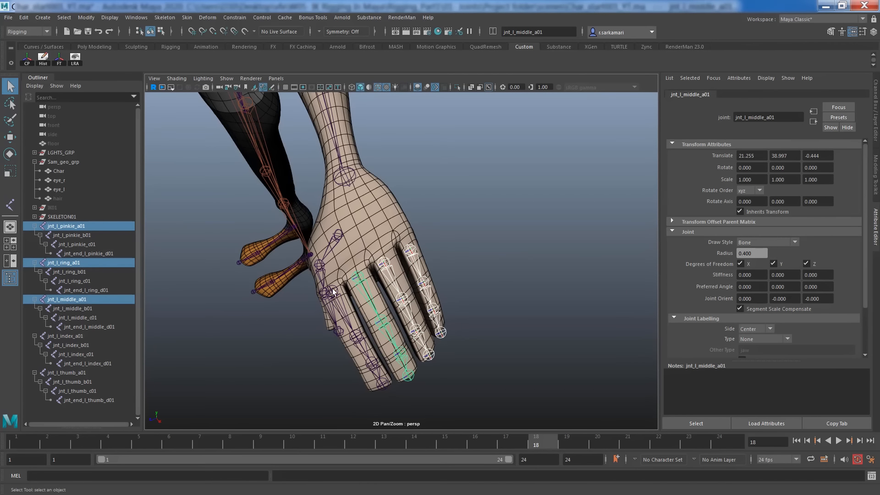
left_click(331, 292, "shift")
left_click_drag(253, 339, 284, 321, "alt")
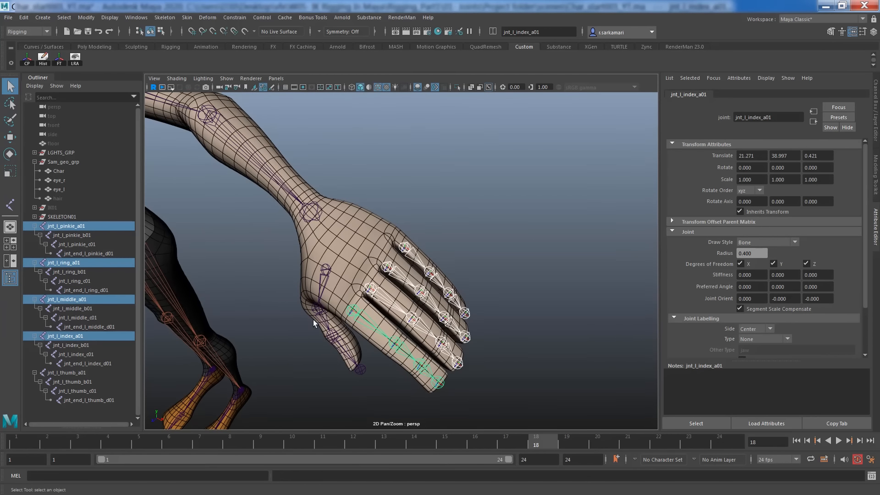
left_click(324, 270, "shift")
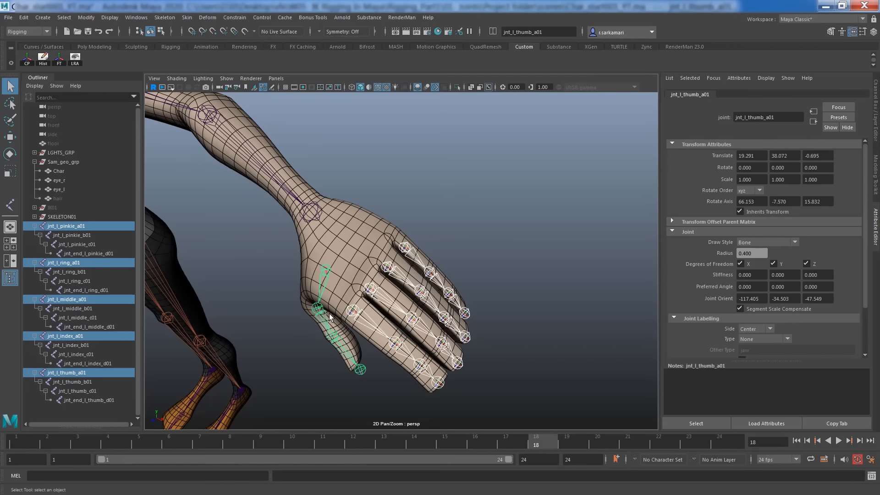
left_click_drag(271, 310, 285, 280, "alt")
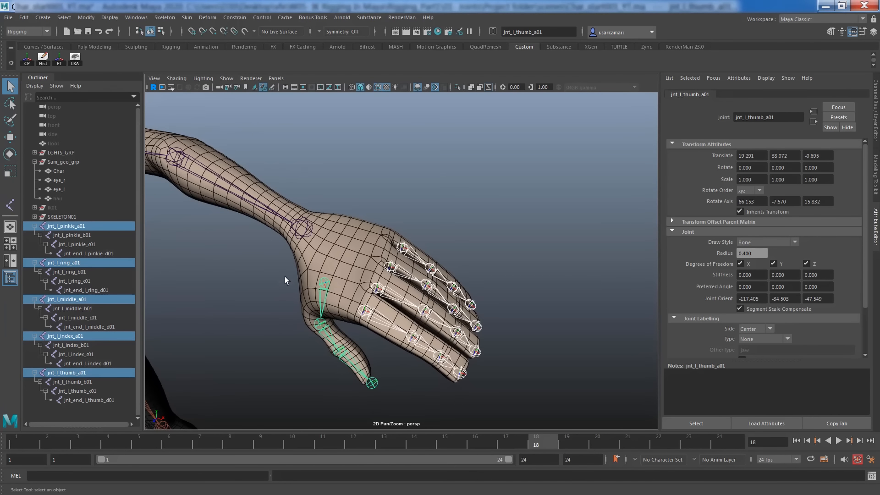
left_click(301, 230, "shift")
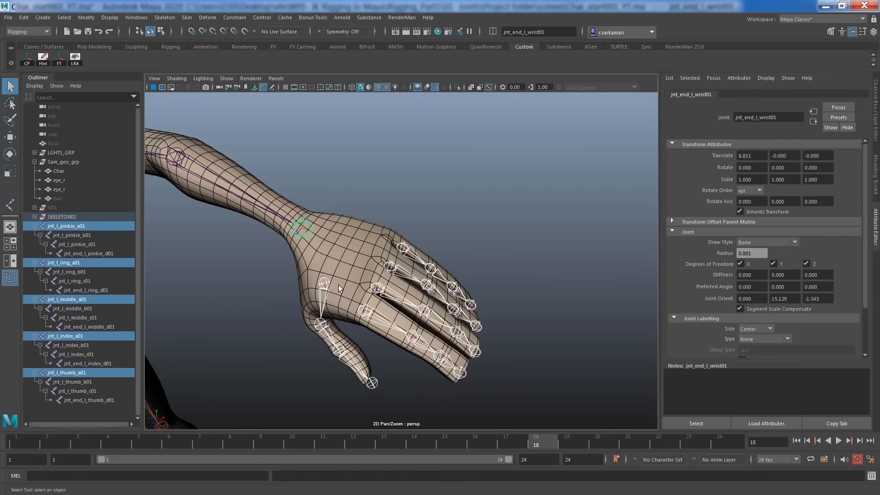
key("p")
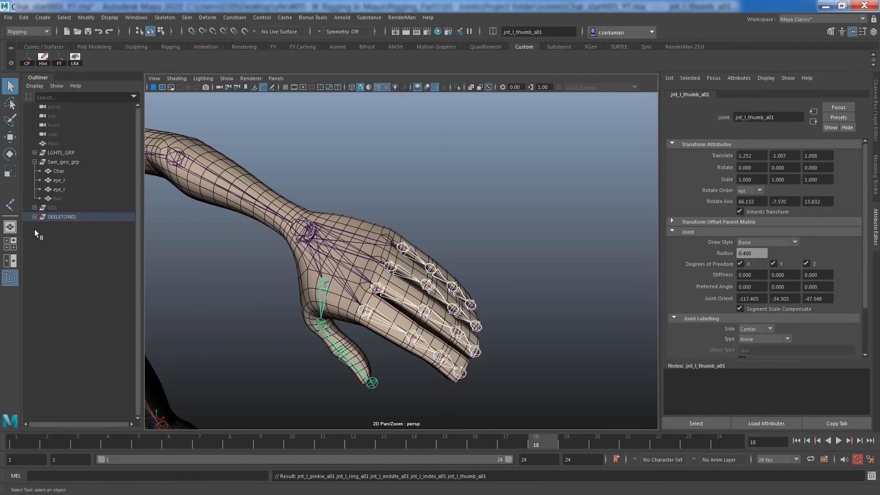
left_click(34, 216)
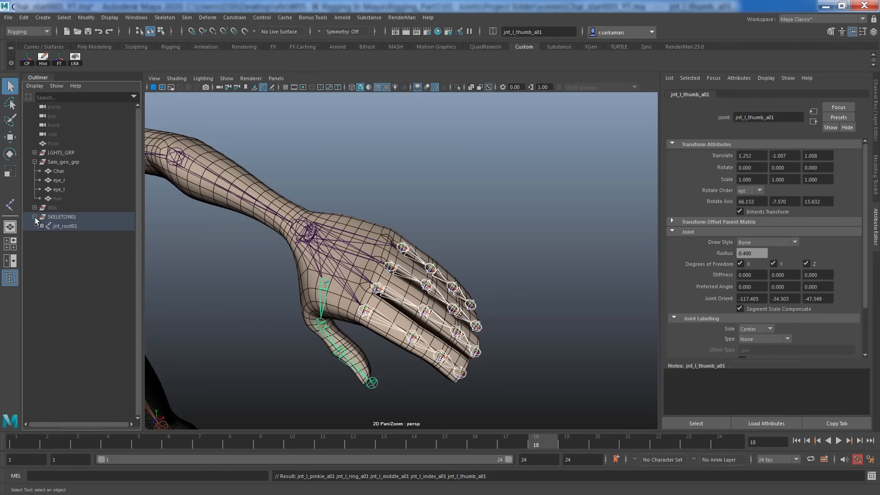
left_click(35, 217)
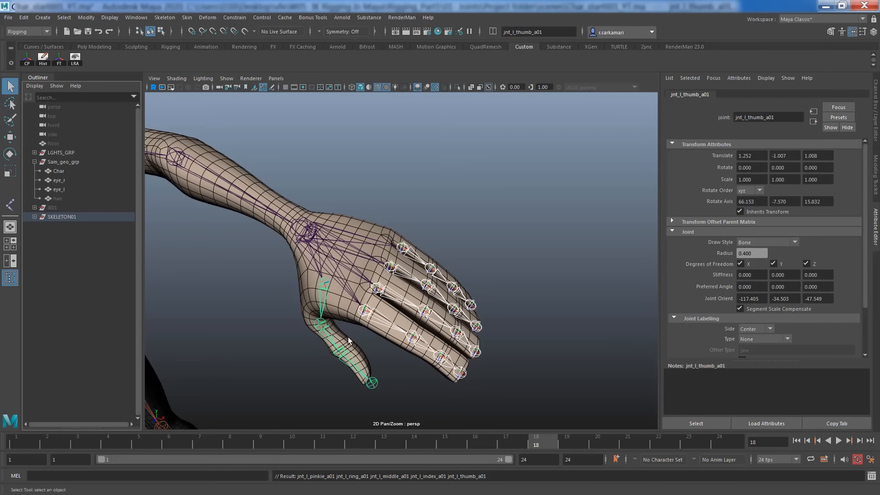
Step: Lower the head's end joint jnt_end_head01 to just above the top of the head, at Translate X about 8.68
right_click_drag(348, 341, 262, 341, "alt")
left_click_drag(262, 341, 285, 315, "alt")
middle_click_drag(279, 306, 481, 289, "alt")
right_click_drag(481, 288, 289, 295, "alt")
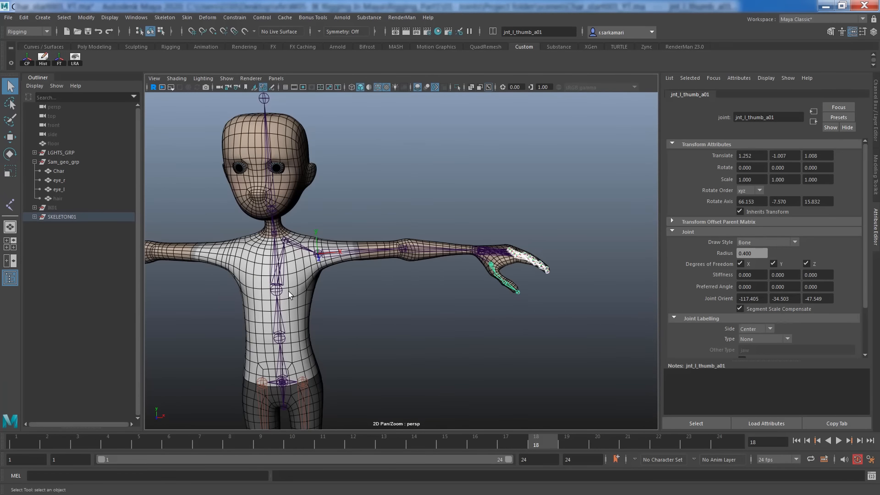
left_click_drag(289, 295, 421, 308, "alt")
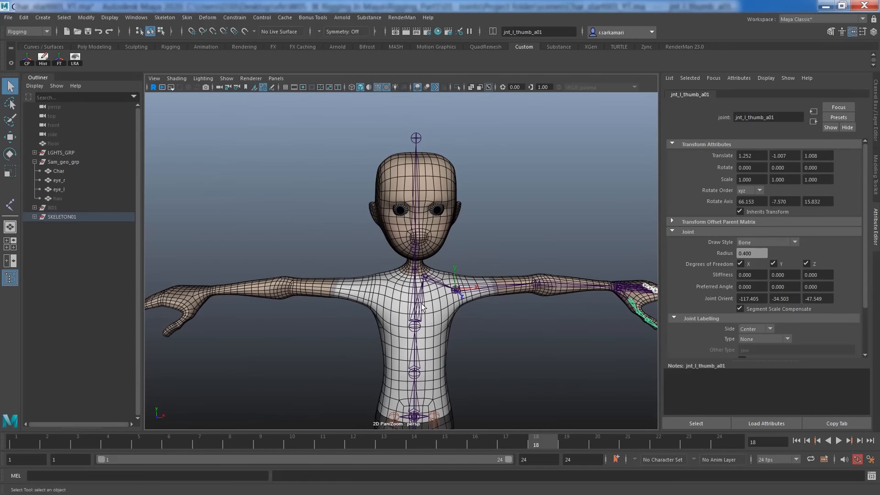
left_click(415, 140)
key("w")
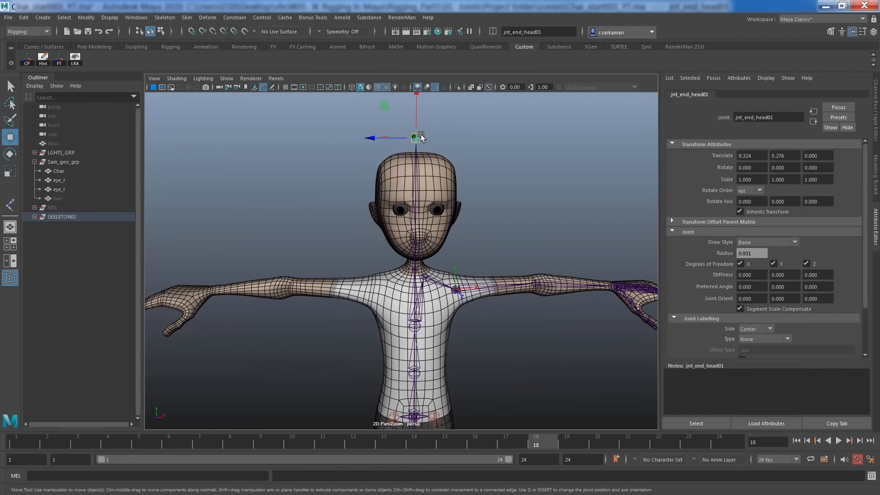
left_click_drag(417, 117, 417, 127)
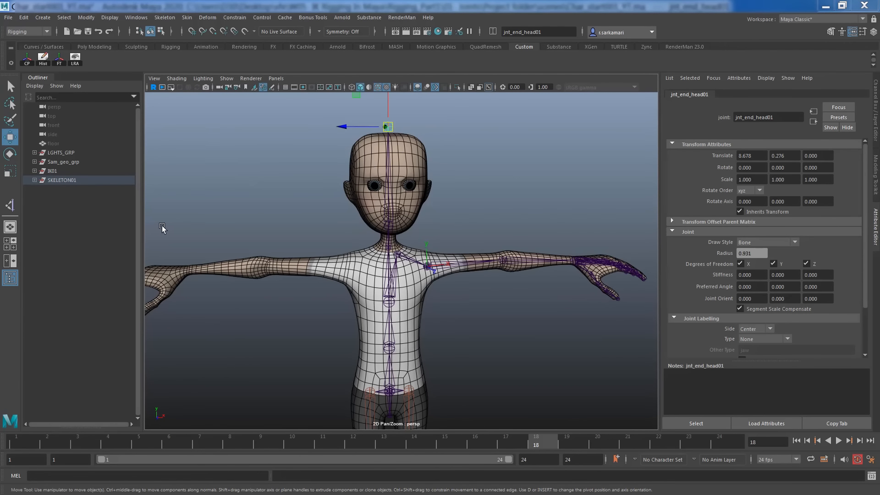
middle_click_drag(314, 282, 261, 291, "alt")
right_click_drag(261, 292, 449, 357, "alt")
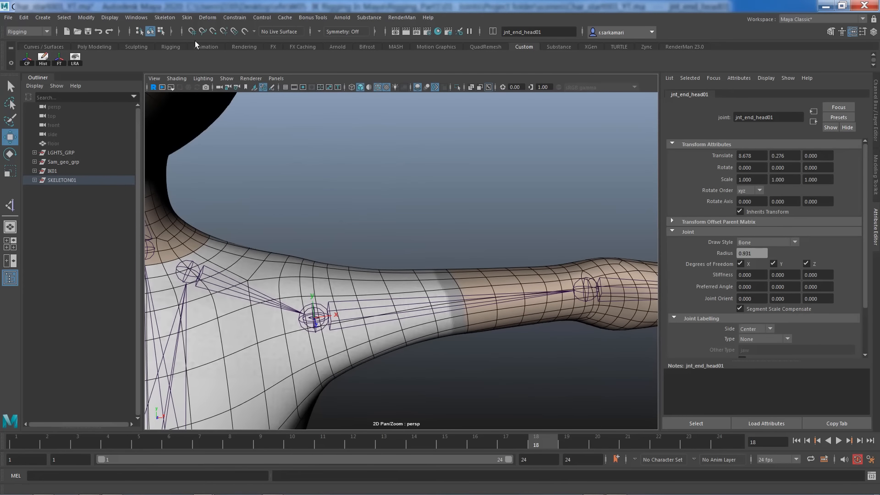
left_click(165, 17)
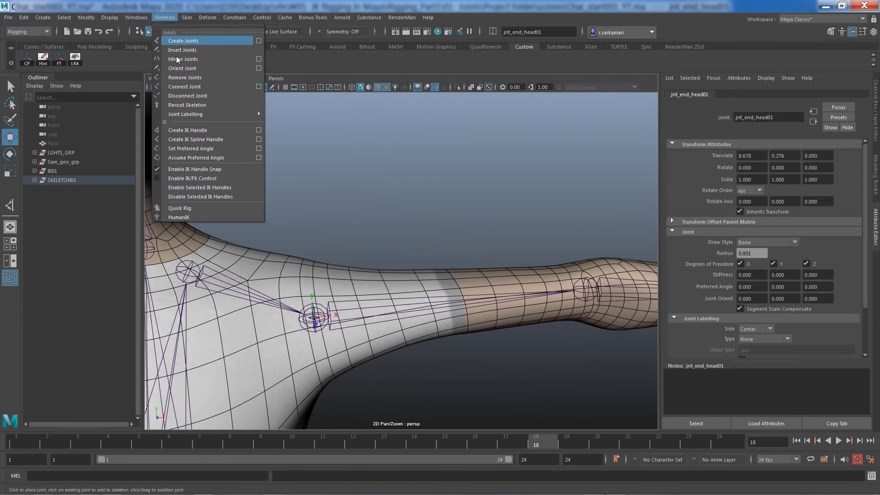
left_click(180, 130)
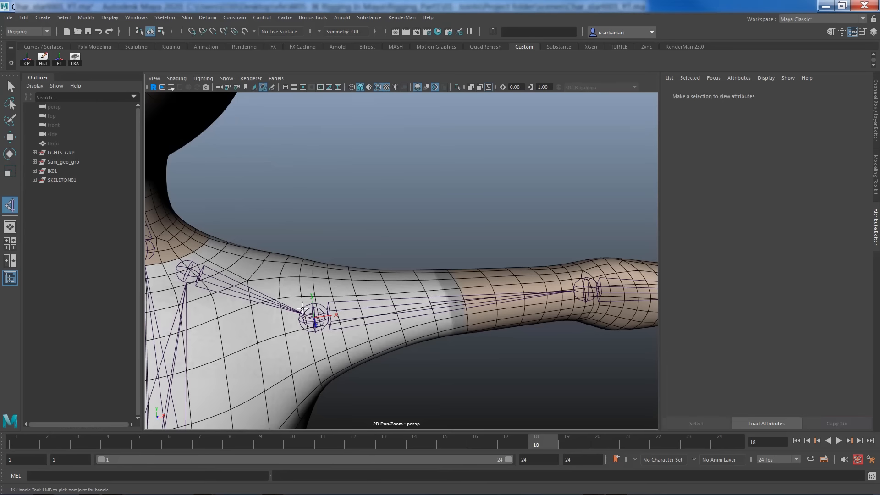
key("q")
Step: Select the overlapping joints jnt_l_shoulder01 and jnt_end_l_clavicle01 in turn to tell them apart, ending on the shoulder joint
left_click(323, 309)
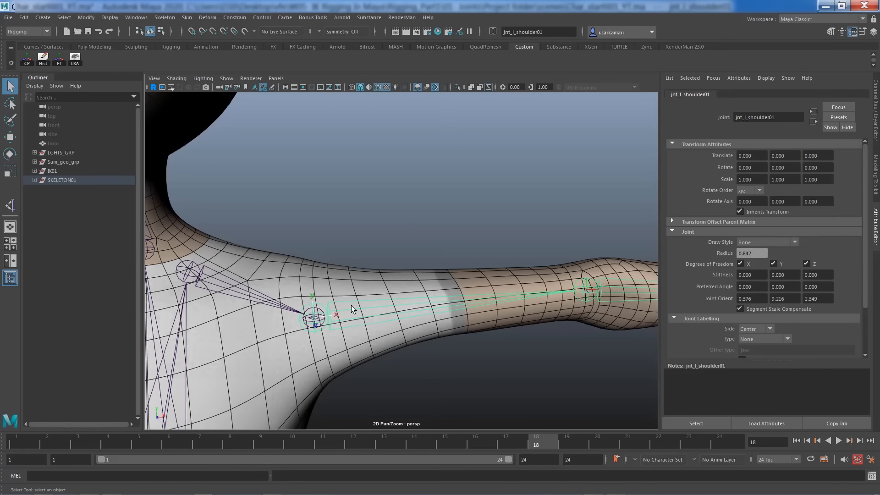
left_click(308, 315)
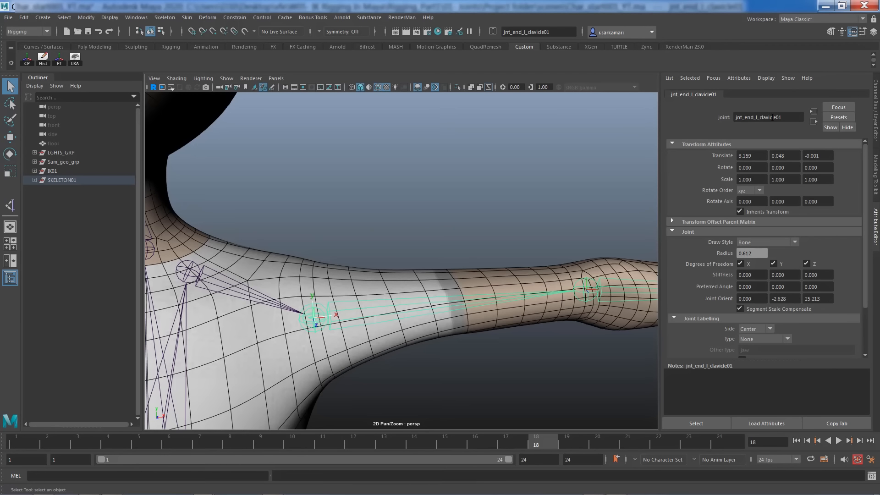
left_click(317, 306)
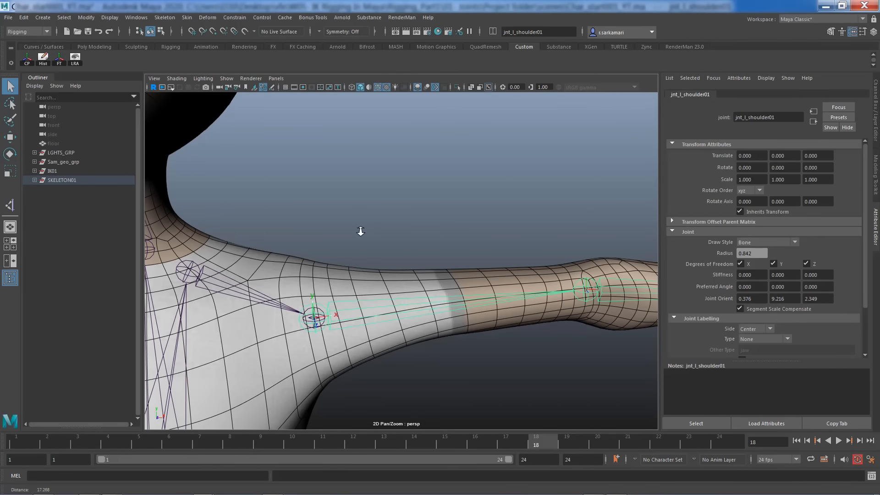
Step: Create an IK handle from the left shoulder joint jnt_l_shoulder01 to the left wrist joint
right_click_drag(360, 232, 226, 229, "alt")
middle_click_drag(362, 243, 284, 213, "alt")
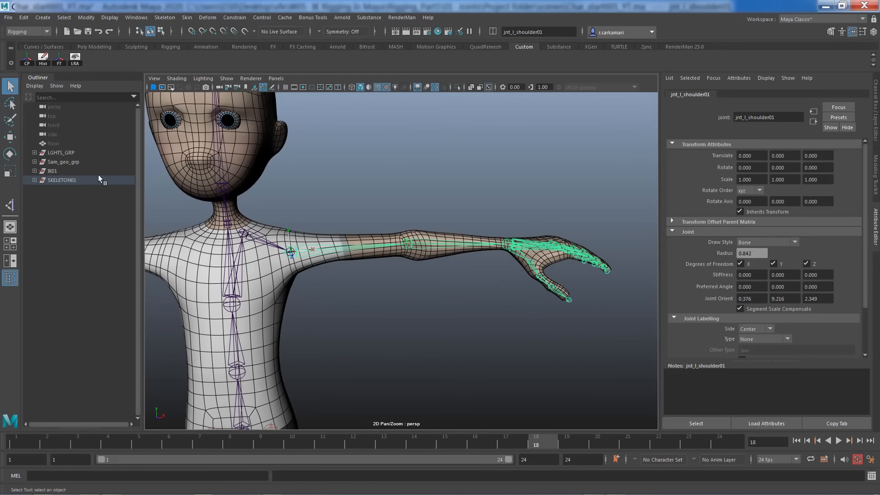
left_click(10, 205)
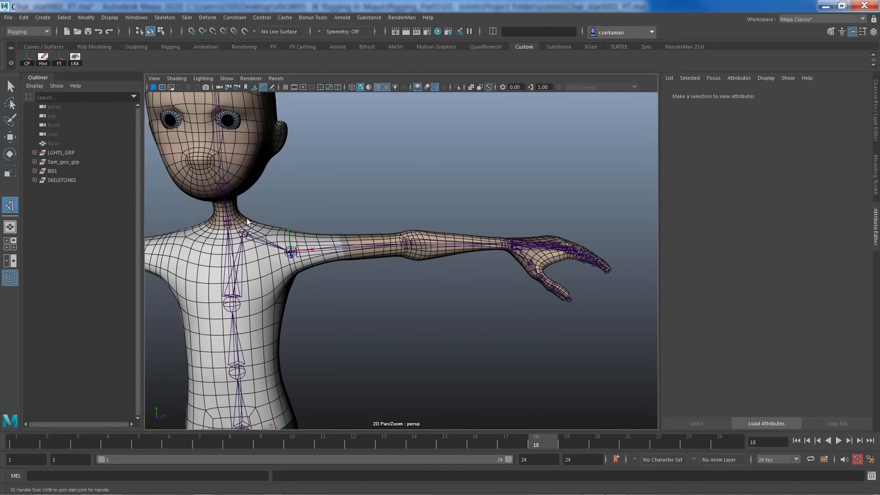
right_click_drag(257, 223, 389, 224, "alt")
middle_click_drag(301, 220, 546, 292, "alt")
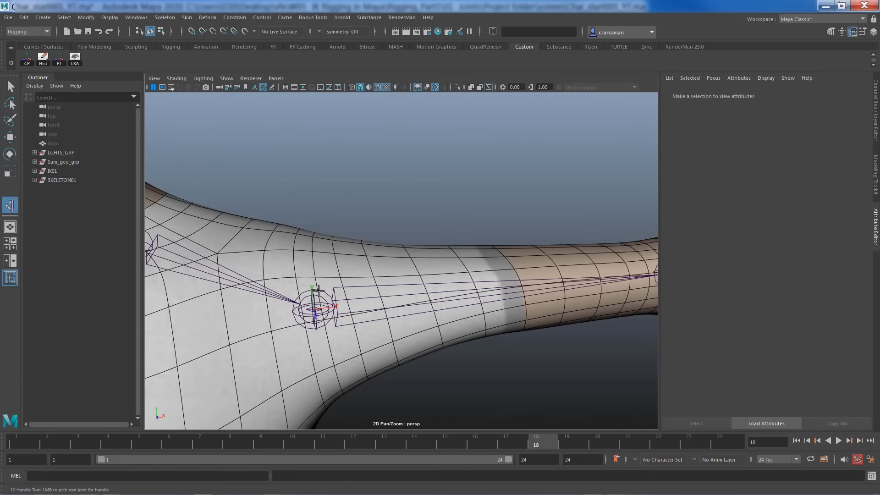
left_click(319, 290)
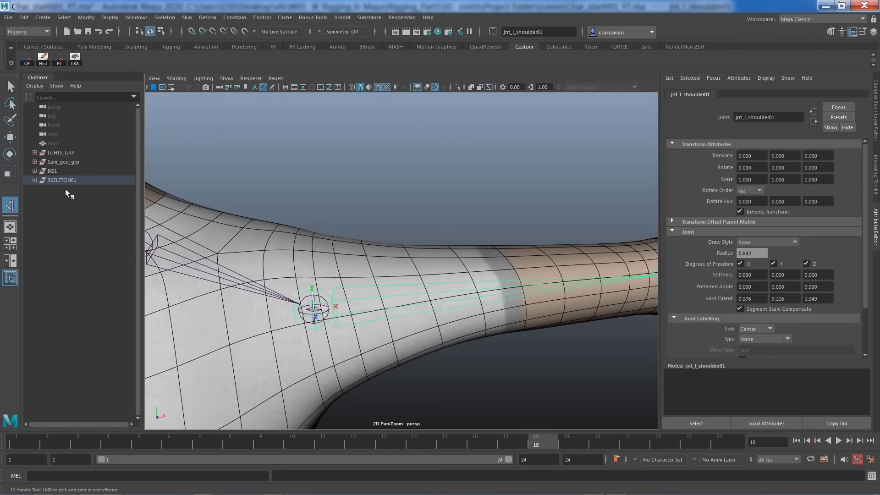
mouse_move(567, 312)
middle_mouse_down("alt")
mouse_move(440, 324)
mouse_move(452, 319)
mouse_move(425, 307)
middle_mouse_up("alt")
left_click(379, 299)
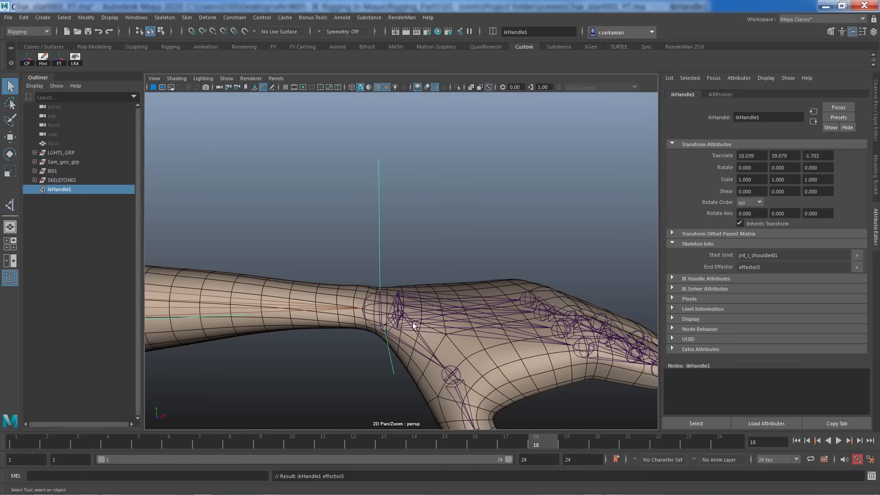
Step: Rename the left arm's IK handle as rpIK_l_arm01
right_click_drag(506, 323, 198, 317, "alt")
middle_click_drag(260, 293, 402, 286, "alt")
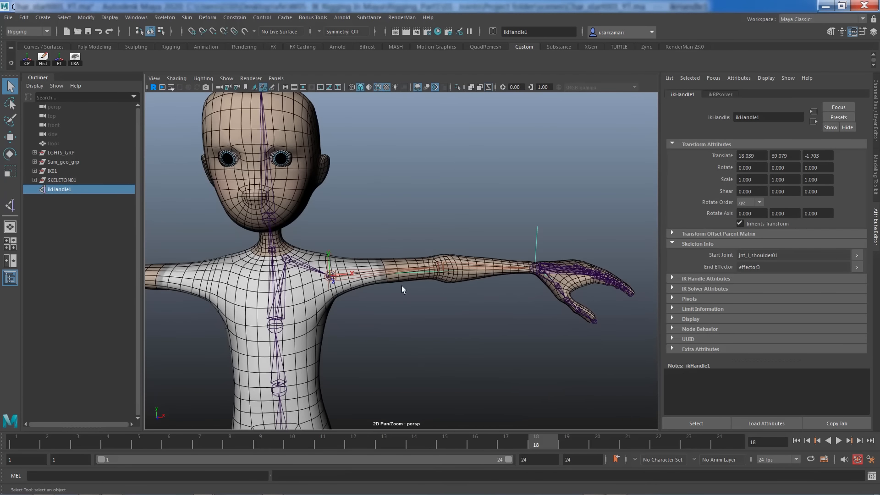
double_click(60, 191)
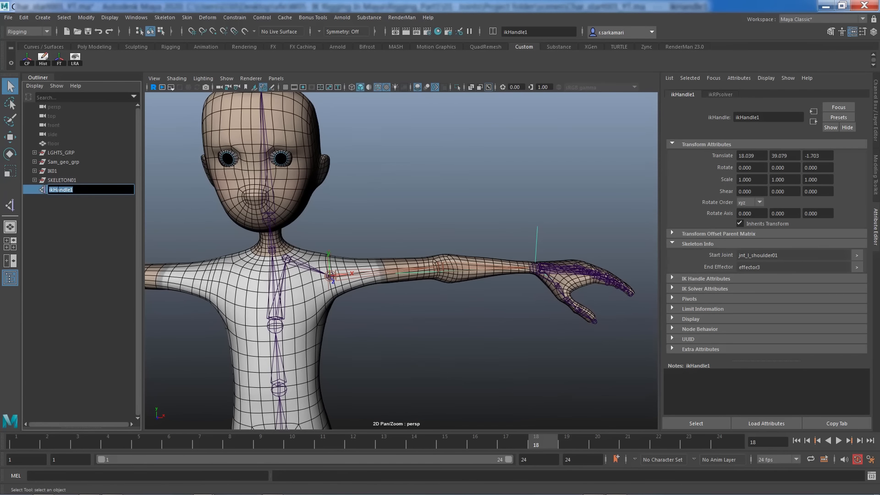
type("rpIK_l_arm01")
key("Return")
Step: Turn off the local rotation axis display on jnt_end_l_clavicle01, the joint overlapping the left shoulder
left_click(308, 268)
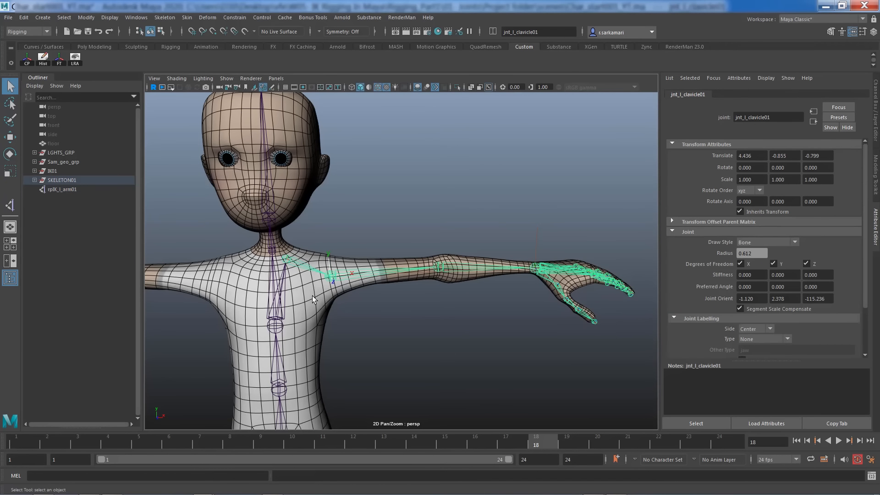
middle_click_drag(286, 264, 435, 271, "alt")
right_click_drag(435, 272, 392, 328, "alt")
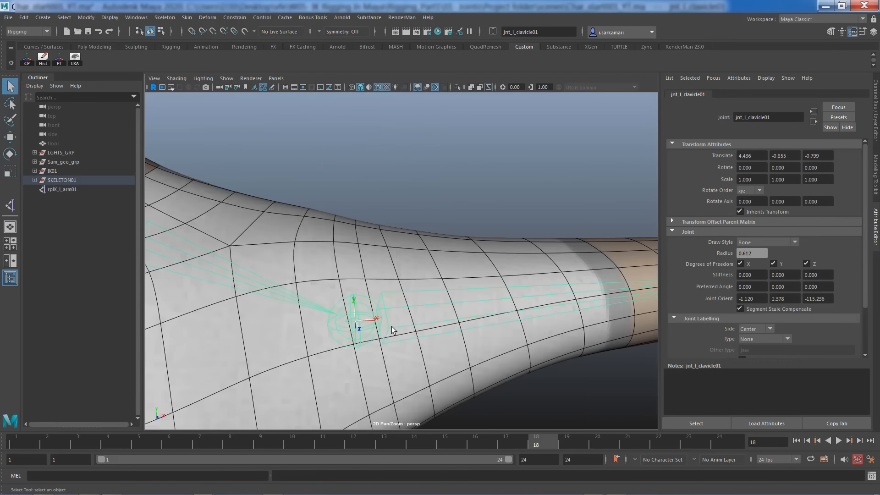
left_click(348, 313)
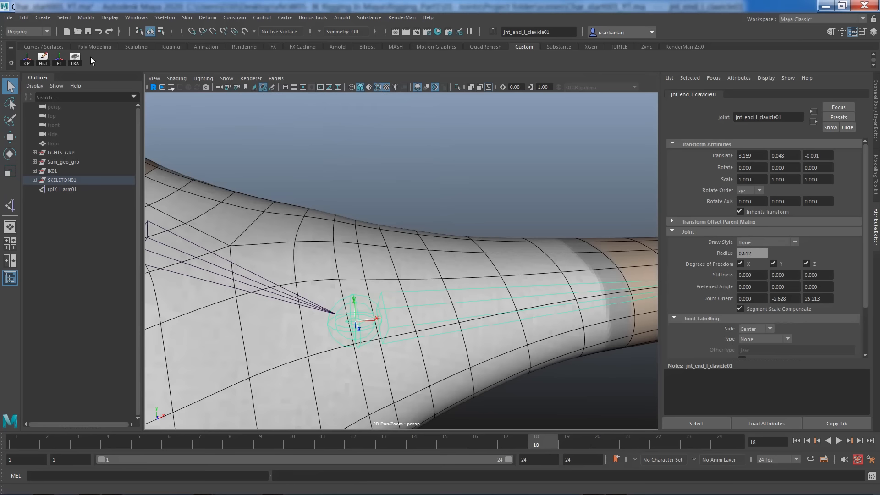
left_click(76, 63)
left_click(339, 309)
right_click_drag(333, 303, 251, 271, "alt")
middle_click_drag(251, 270, 299, 251, "alt")
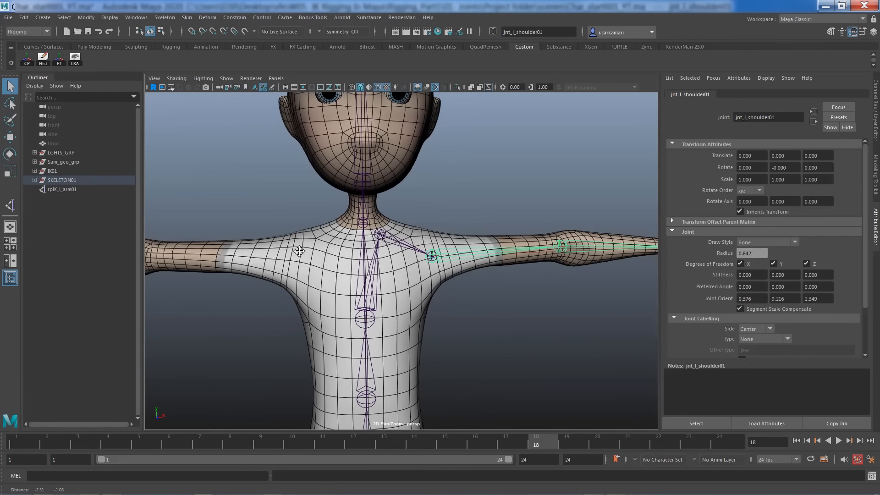
Step: Mirror the jnt_l_clavicle01 chain across YZ with the Behavior function, replacing _l_ with _r_ in the joint names
left_click(404, 244)
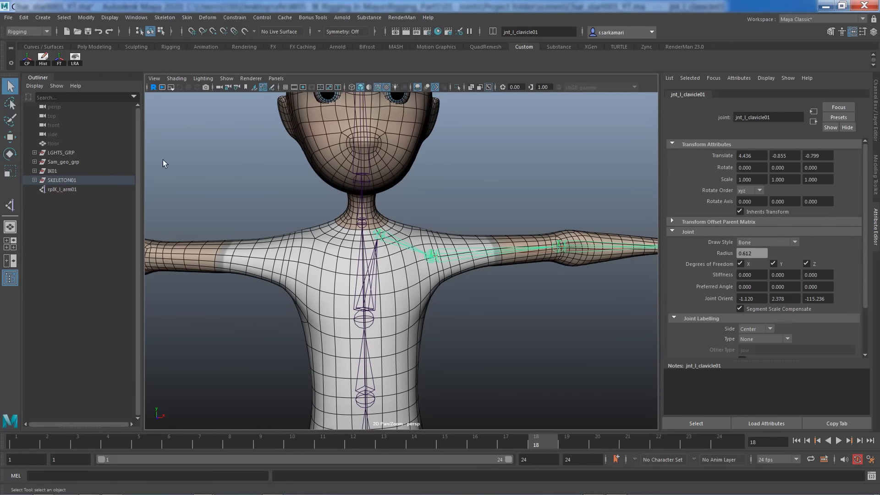
left_click(166, 18)
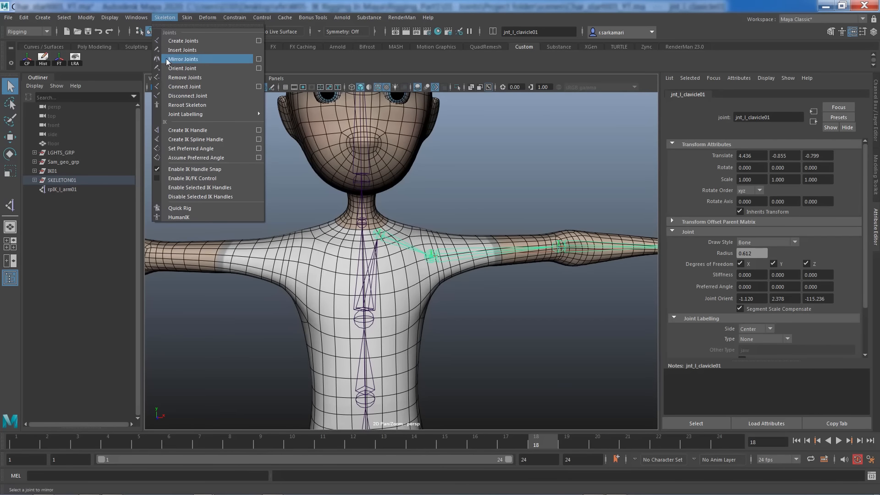
left_click(258, 59)
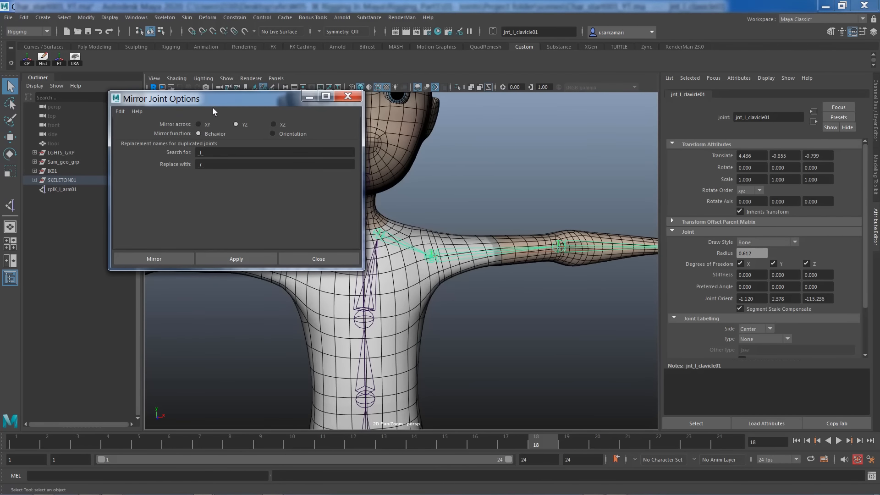
left_click_drag(216, 98, 451, 288)
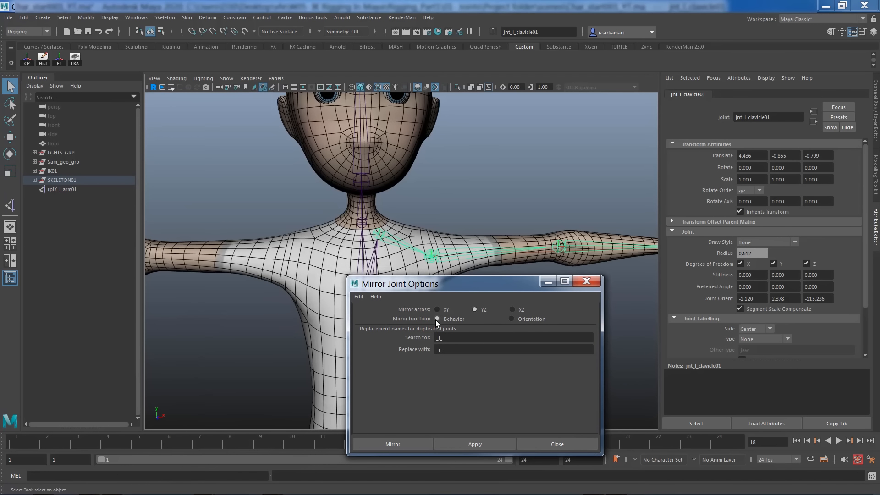
left_click(369, 446)
middle_click_drag(325, 337, 466, 334)
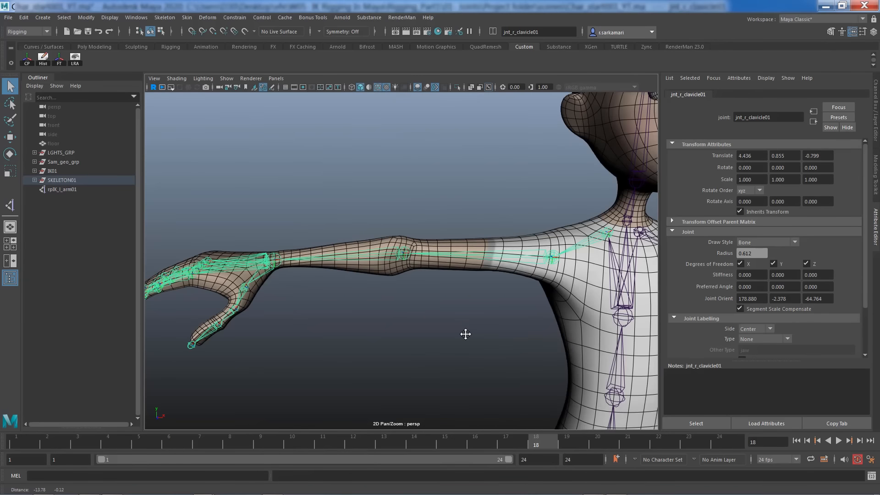
Step: Examine the mirrored right arm chain and its joint names under jnt_r_clavicle01 in the SKELETON01 hierarchy
left_click(35, 180)
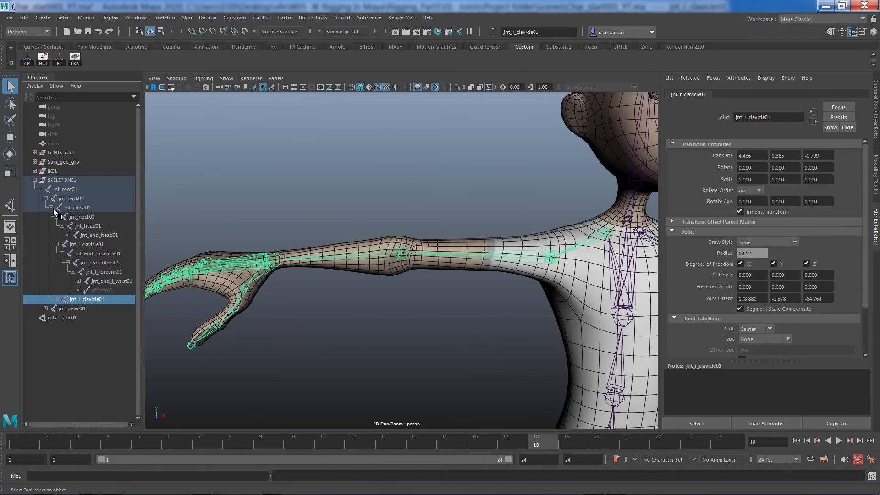
left_click(56, 299)
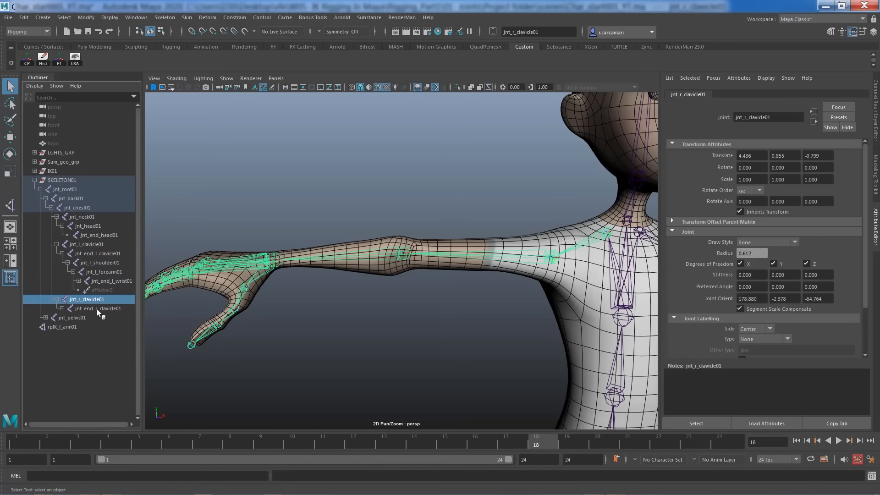
middle_click_drag(428, 343, 320, 312)
right_click_drag(321, 312, 370, 320, "alt")
middle_click_drag(370, 321, 407, 337, "alt")
right_click_drag(407, 337, 355, 340, "alt")
middle_click_drag(356, 340, 362, 348, "alt")
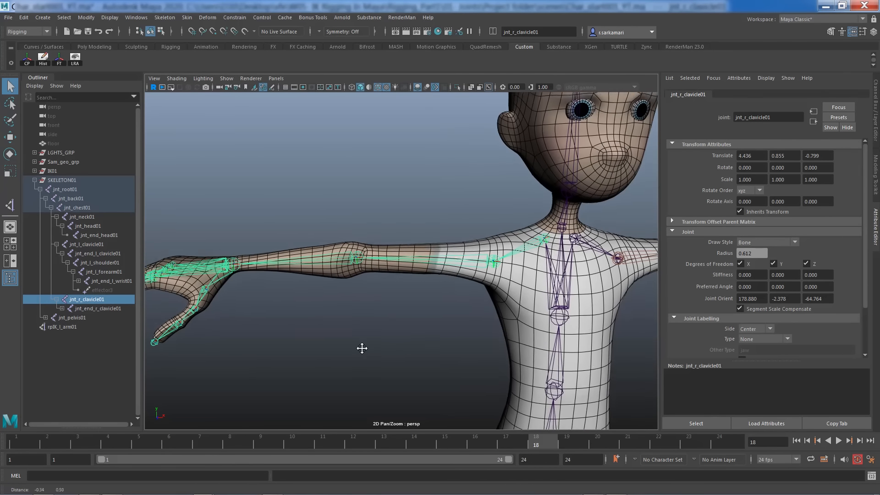
mouse_move(362, 348)
right_mouse_down("alt")
mouse_move(365, 334)
mouse_move(366, 342)
right_mouse_up("alt")
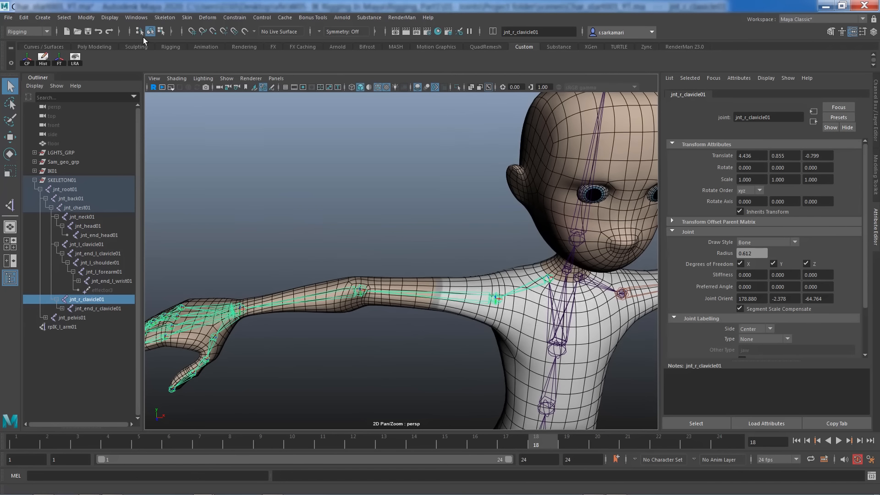
Step: Create an IK handle from the right shoulder joint jnt_r_shoulder01 to the right wrist joint
left_click(165, 18)
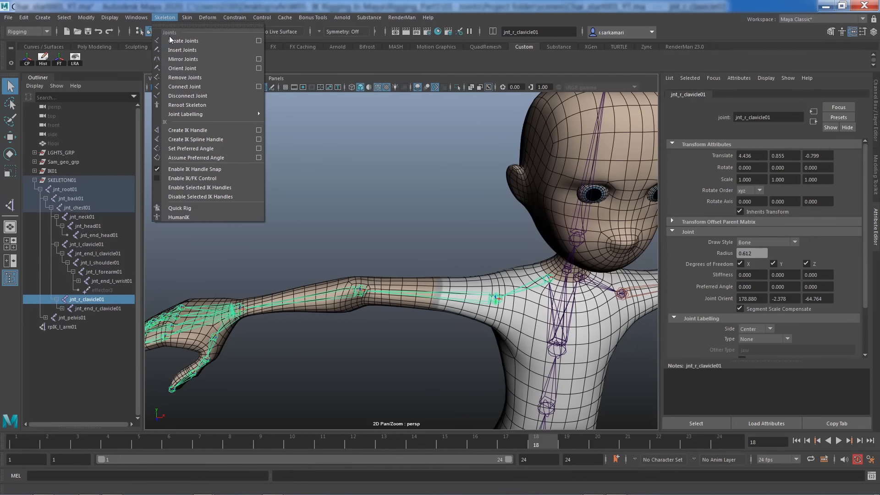
left_click(183, 131)
right_click_drag(437, 322, 628, 359, "alt")
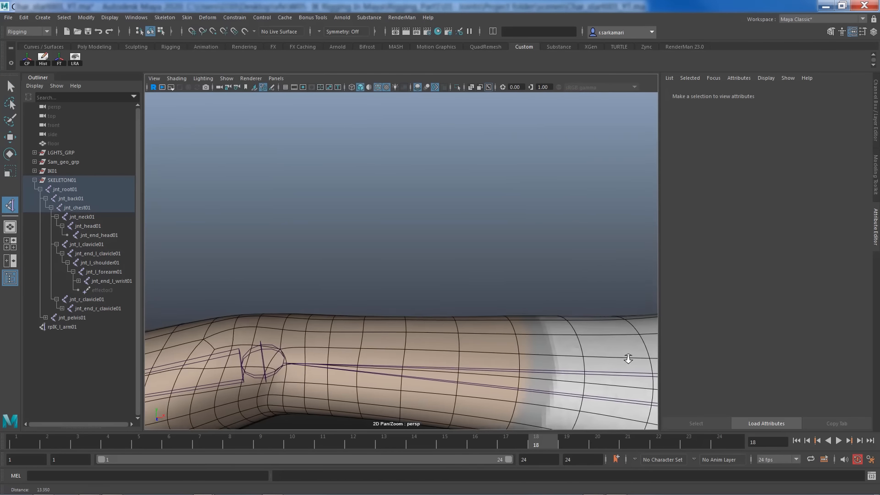
middle_click_drag(628, 359, 401, 238, "alt")
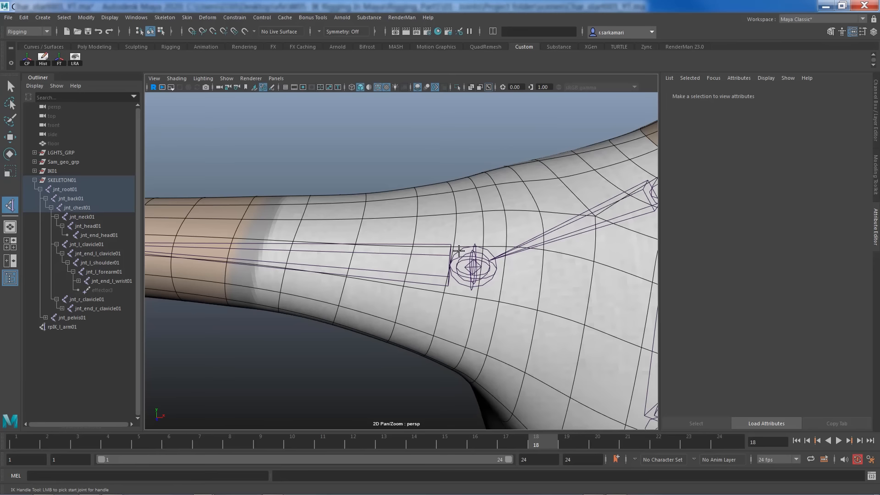
left_click(471, 263)
middle_click_drag(319, 262, 509, 267, "alt")
middle_click_drag(251, 290, 347, 291, "alt")
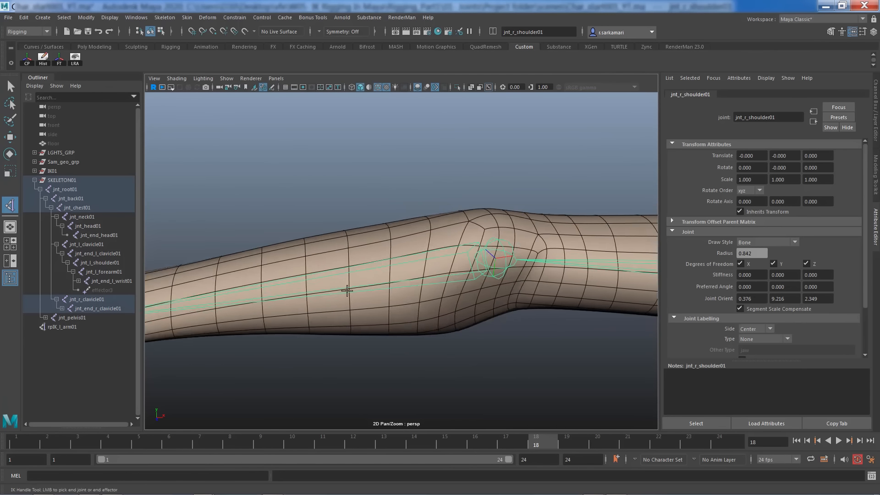
middle_click_drag(183, 317, 365, 283, "alt")
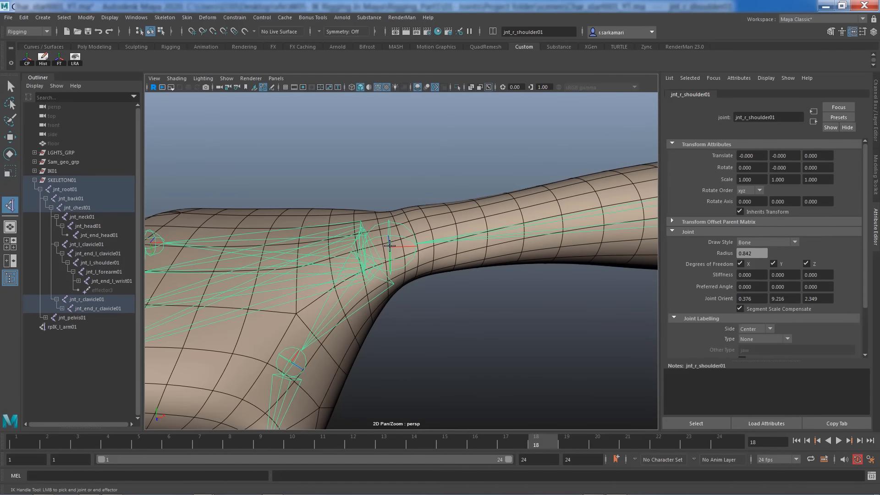
left_click(389, 245)
Step: Rename the right arm's IK handle as rpIK_r_arm01
double_click(63, 335)
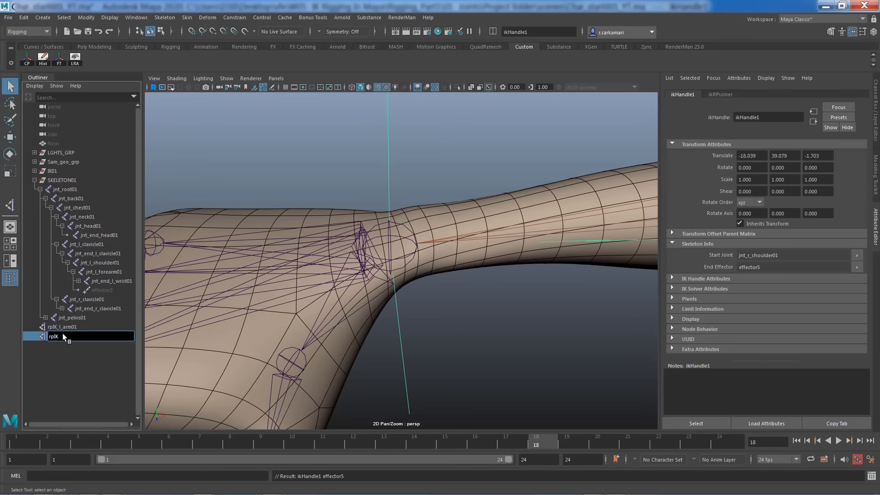
type("rpIK_r_arm01")
key("Return")
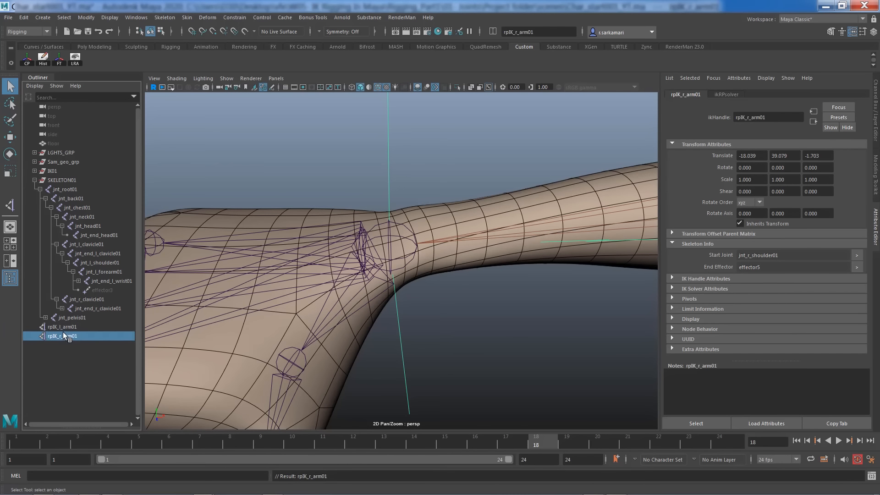
Step: Collapse the SKELETON01 hierarchy and parent rpIK_l_arm01 and rpIK_r_arm01 under the IK01 group
left_click(35, 180)
left_click(55, 190, "ctrl")
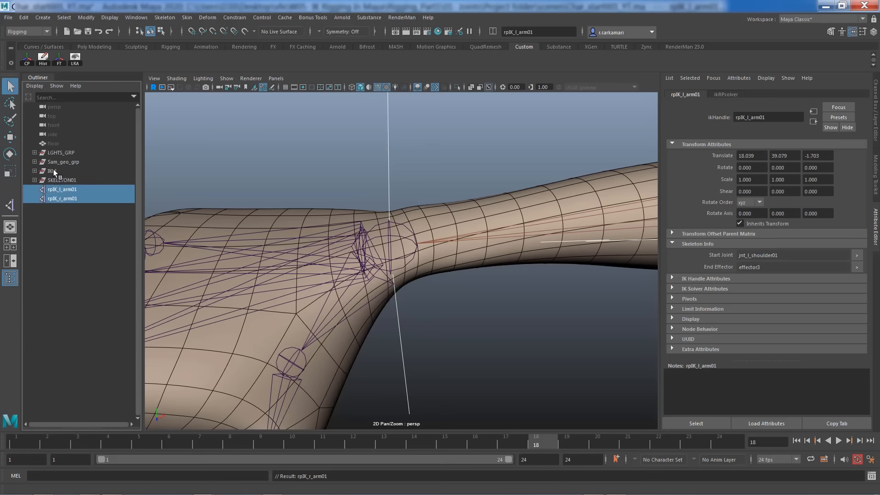
left_click(53, 170, "ctrl")
key("p")
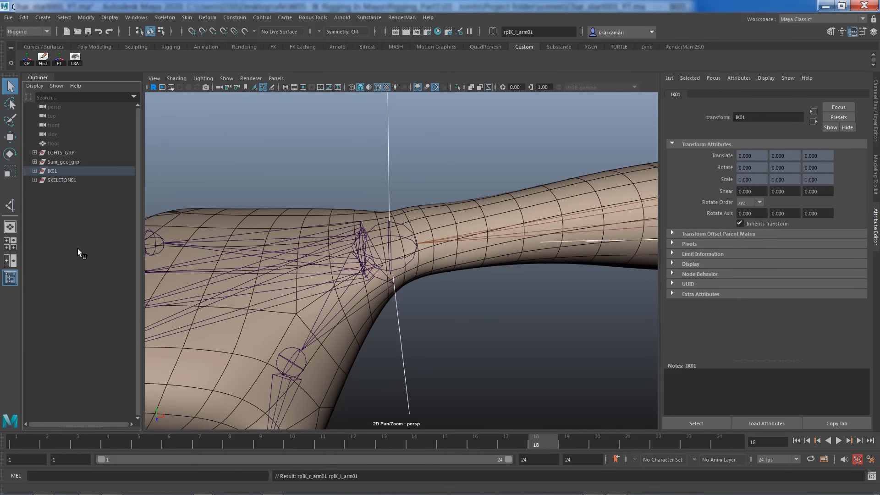
Step: Hide the Char body mesh and the right eye mesh eye_r, leaving the left eye and the skeleton displayed
key("f")
key("a")
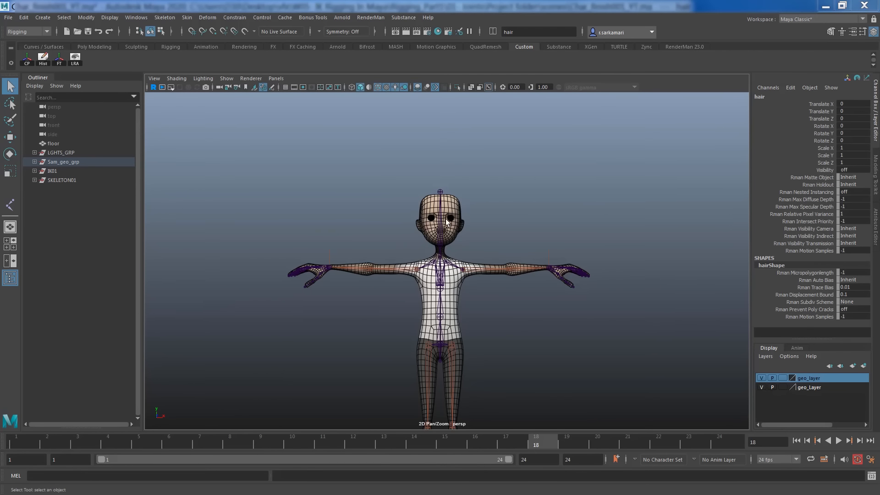
right_click_drag(317, 235, 624, 325, "alt")
middle_click_drag(422, 281, 420, 375, "alt")
left_click(384, 269)
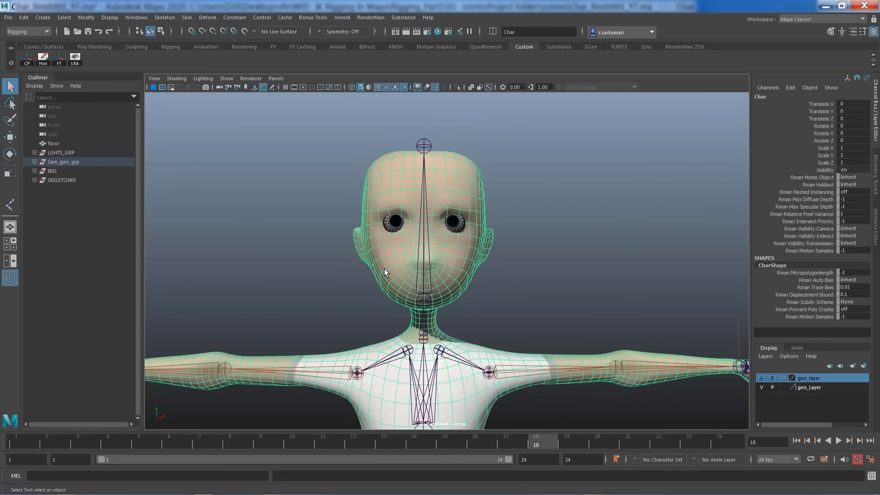
key("ctrl+h")
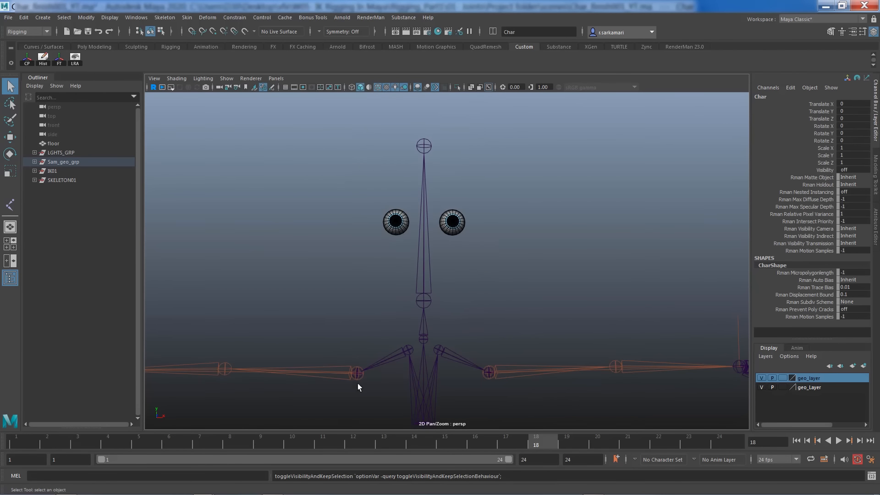
left_click(394, 228)
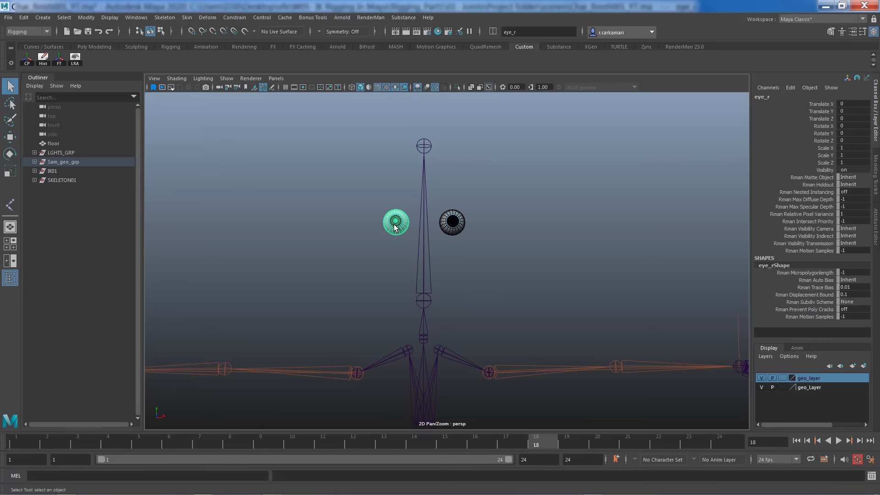
key("ctrl+h")
Step: Clear the selection and show the left eye close up in the side view
left_click(362, 246)
key("space")
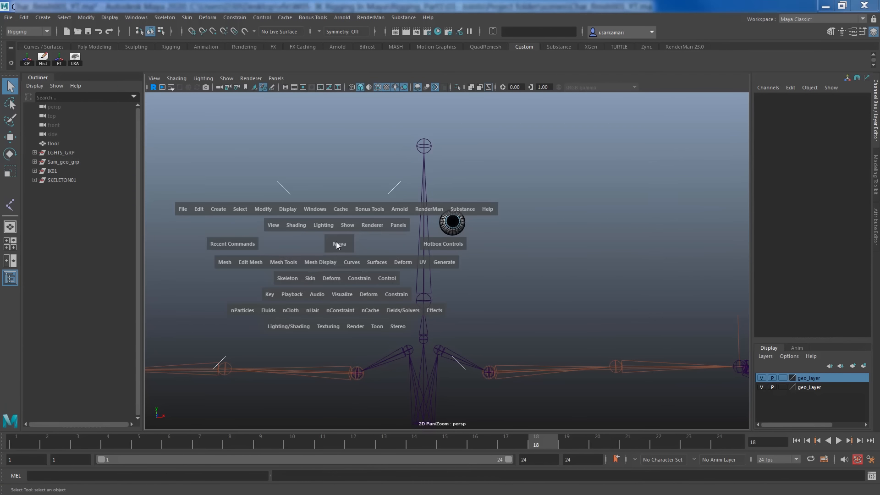
left_click_drag(338, 243, 358, 244)
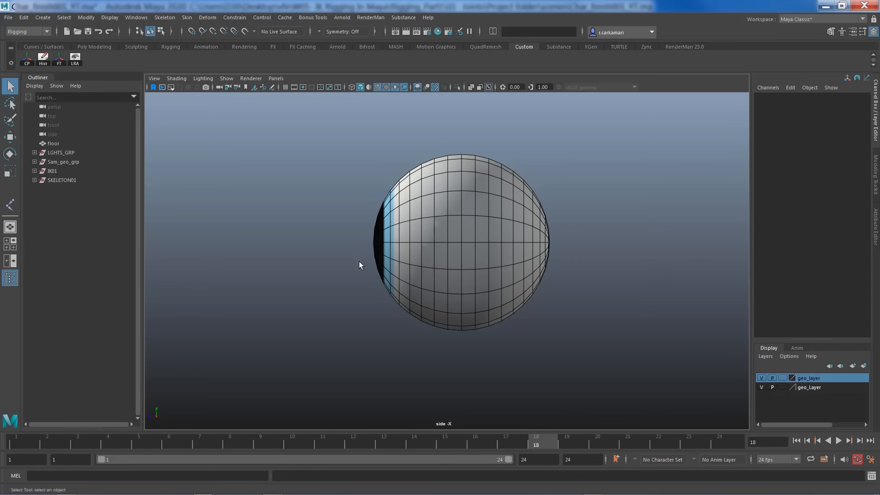
Step: Select the left eye mesh in the side view and switch the display to wireframe
right_click_drag(359, 262, 448, 282, "alt")
middle_click_drag(453, 256, 442, 300, "alt")
left_click(448, 284)
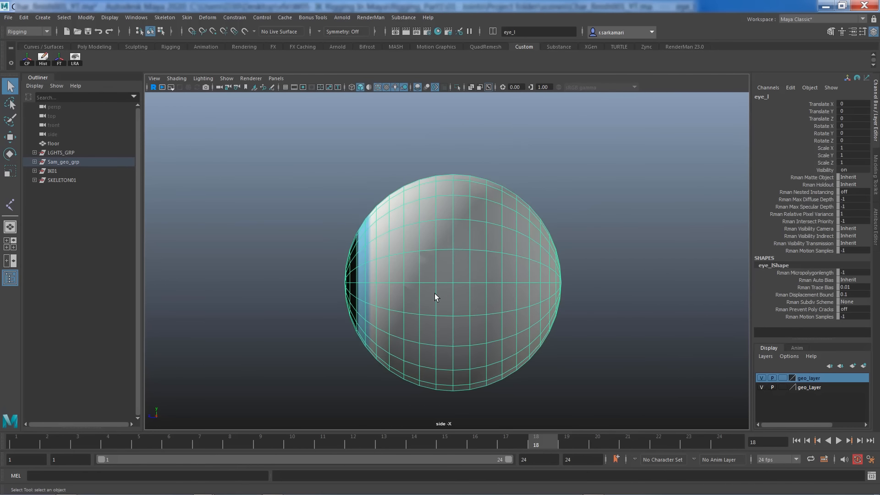
left_click_drag(436, 297, 433, 293, "alt")
key("4")
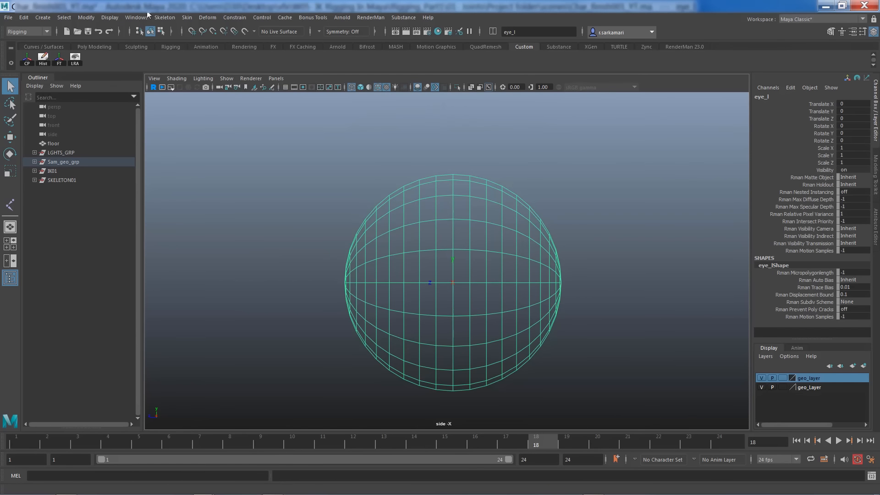
Step: Create a two-joint chain running straight forward from the front of the left eye in the side view
left_click(165, 18)
left_click(183, 41)
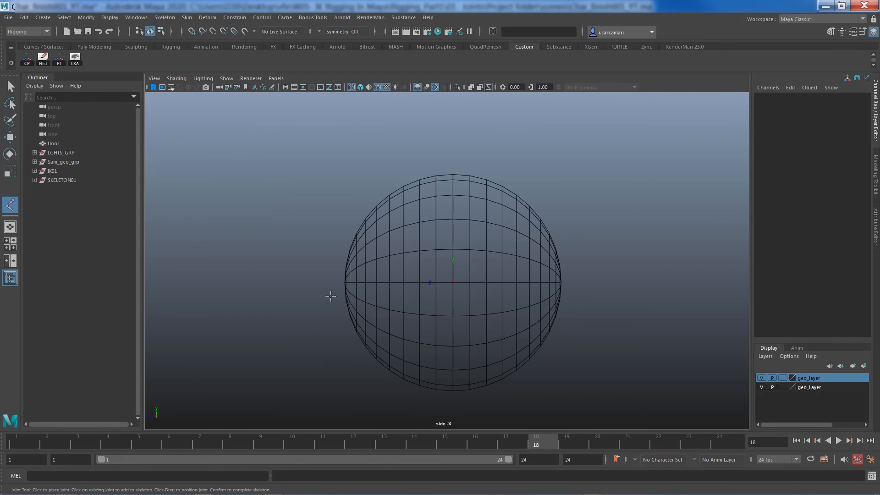
left_click(333, 284)
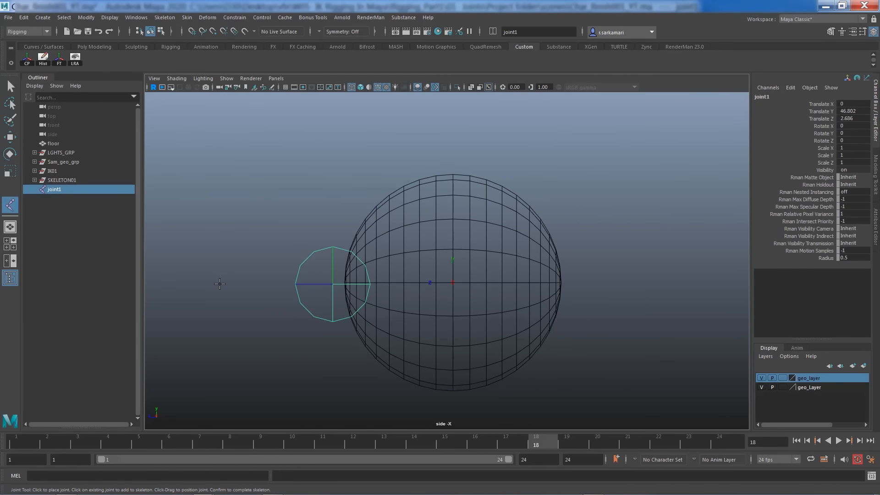
left_click(219, 283)
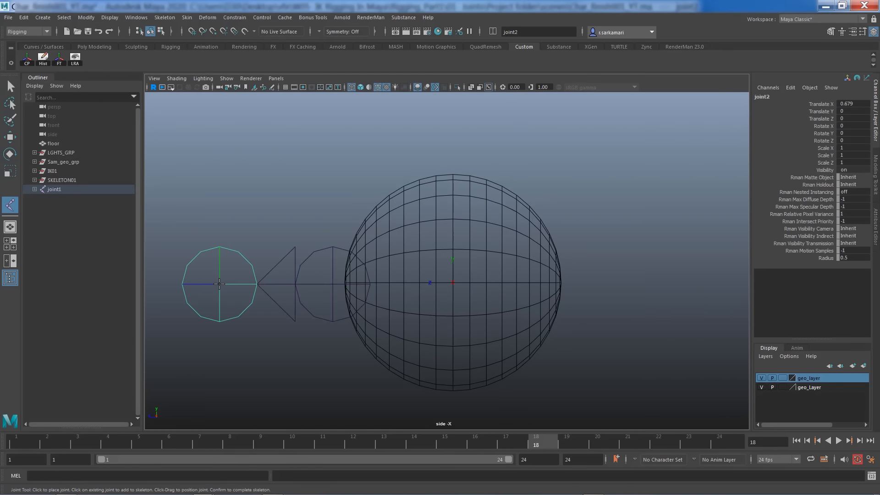
left_click(9, 88)
Step: Set the radius of both new eye joints to 0.2
left_click(304, 263)
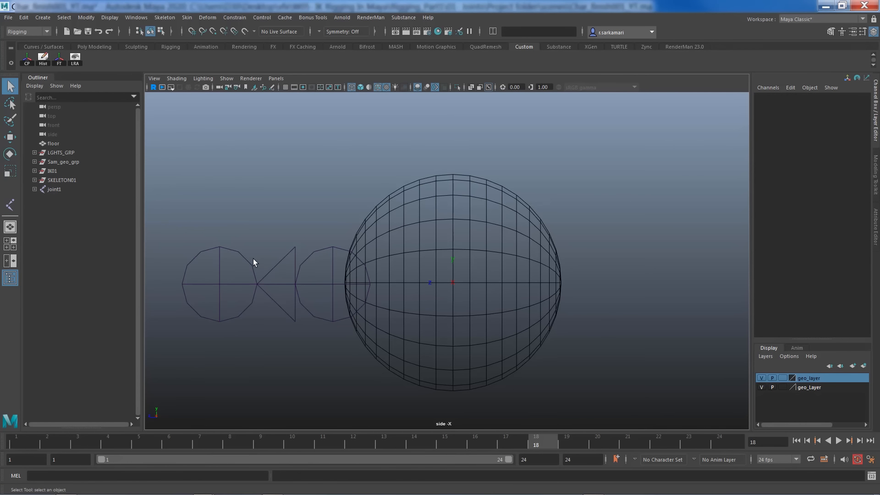
left_click(254, 257)
left_click(312, 258)
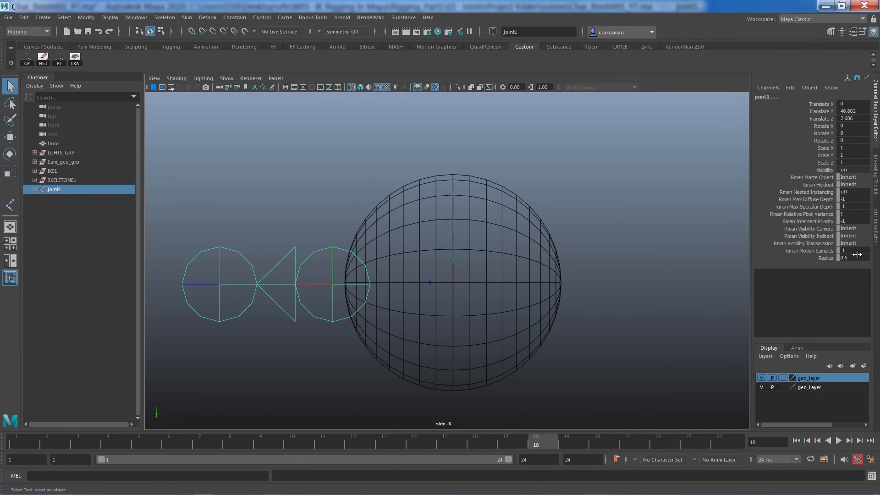
double_click(857, 258)
type(".2")
key("Return")
left_click(273, 380)
Step: Move the root joint to the left eye's pivot and the end joint to just in front of the eyeball
left_click(317, 270)
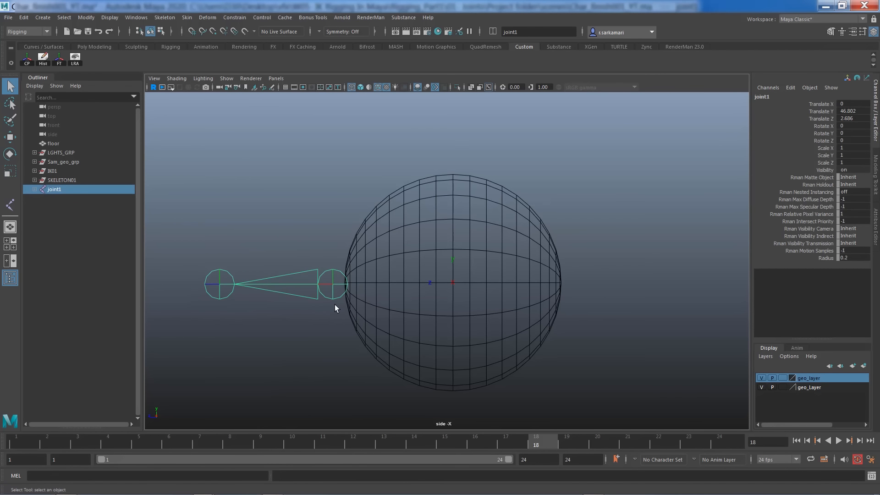
key("w")
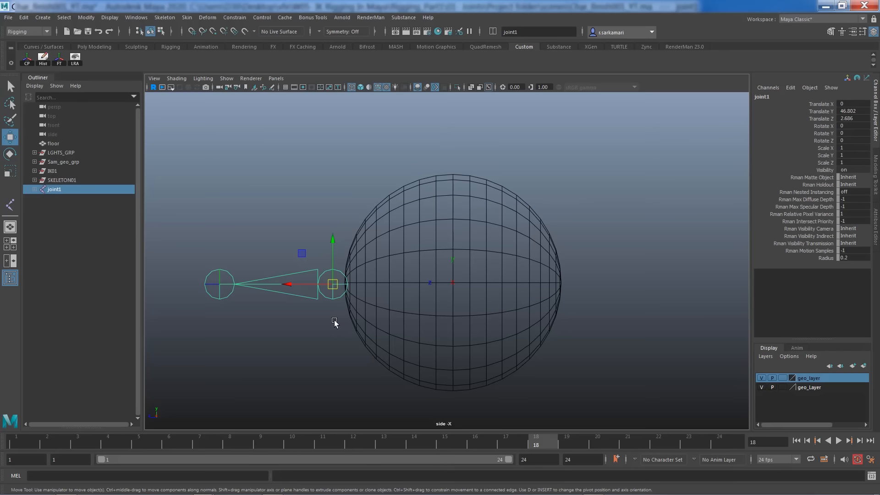
left_click_drag(333, 288, 452, 284)
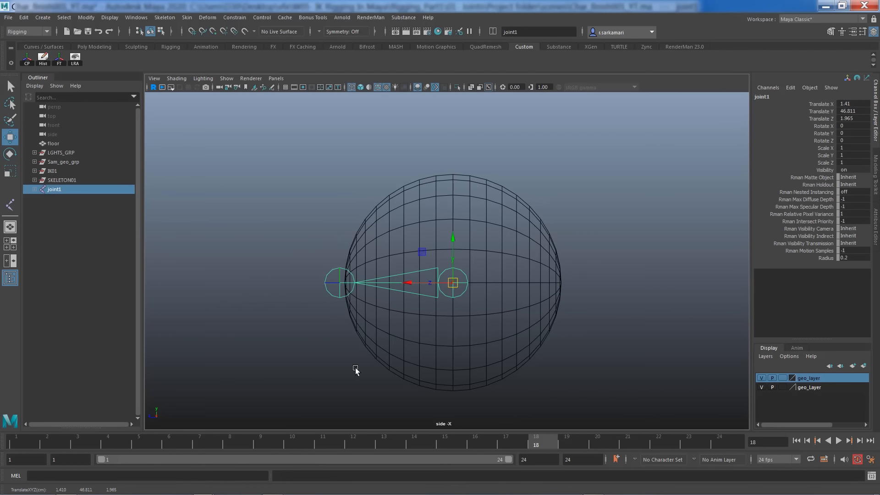
left_click(339, 282)
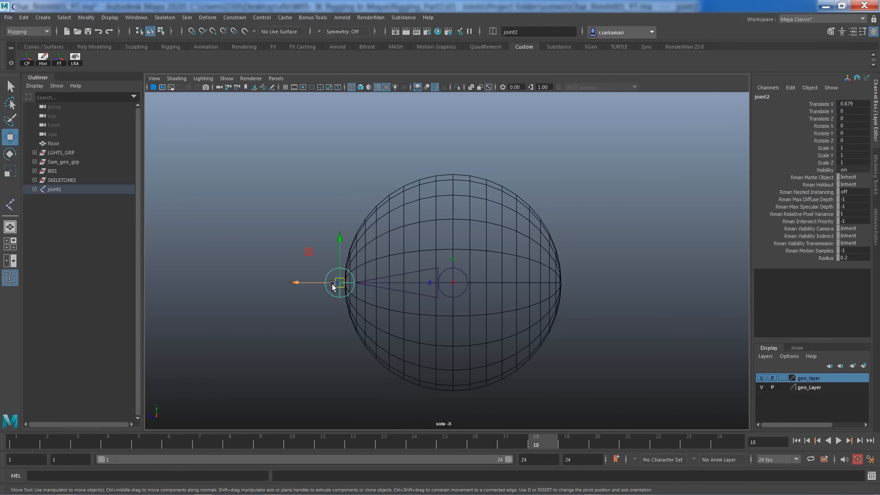
left_click_drag(339, 282, 329, 283)
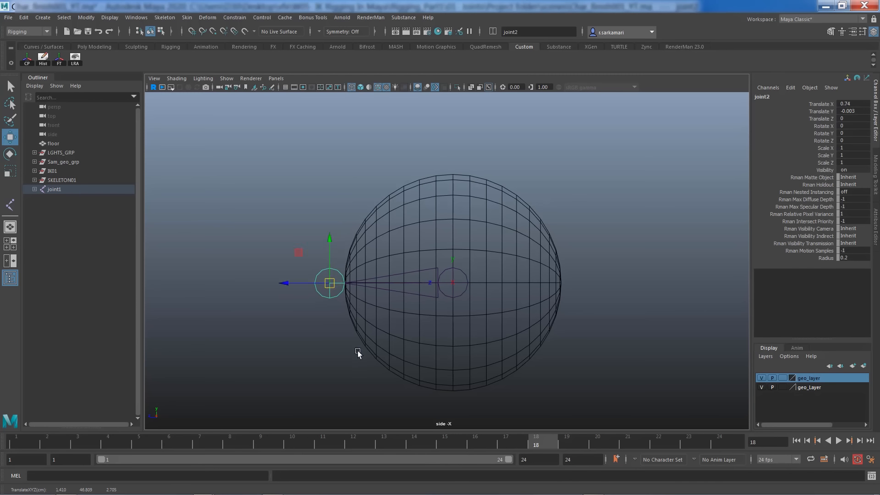
left_click(389, 230)
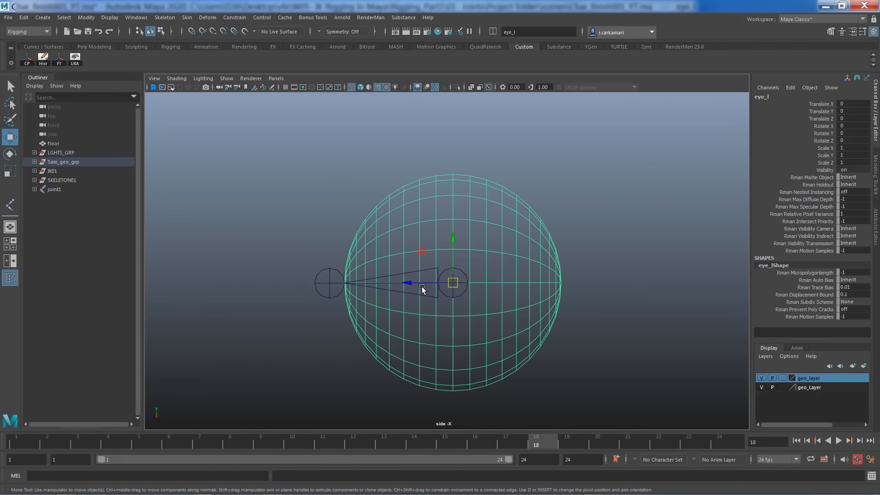
Step: Expand the new joint chain in the hierarchy and rename its root joint as jnt_l_eye01
left_click(430, 270)
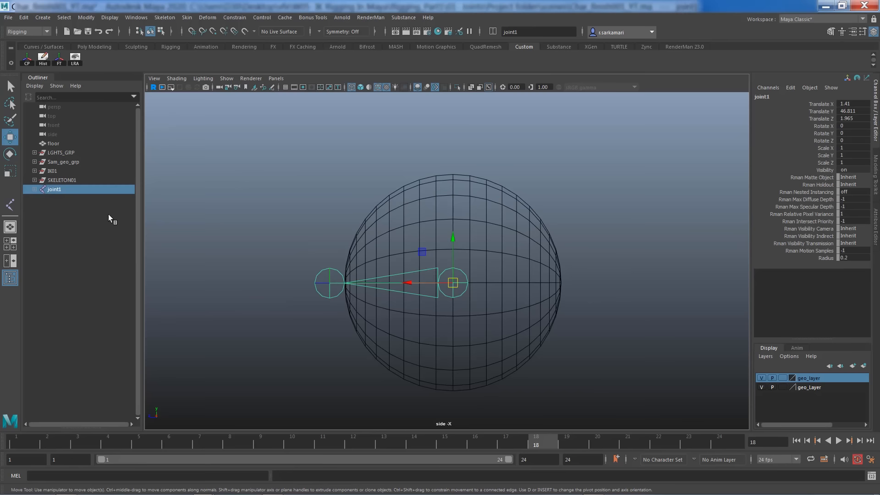
left_click(34, 189)
double_click(54, 189)
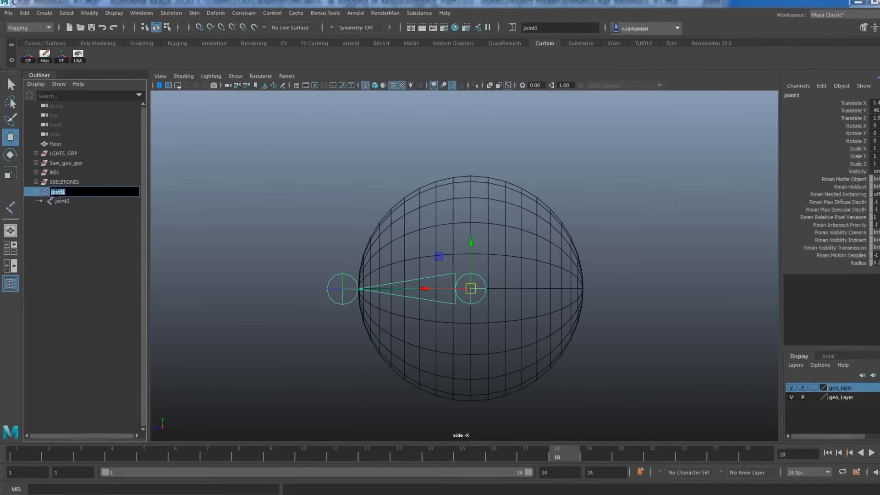
type("jnt")
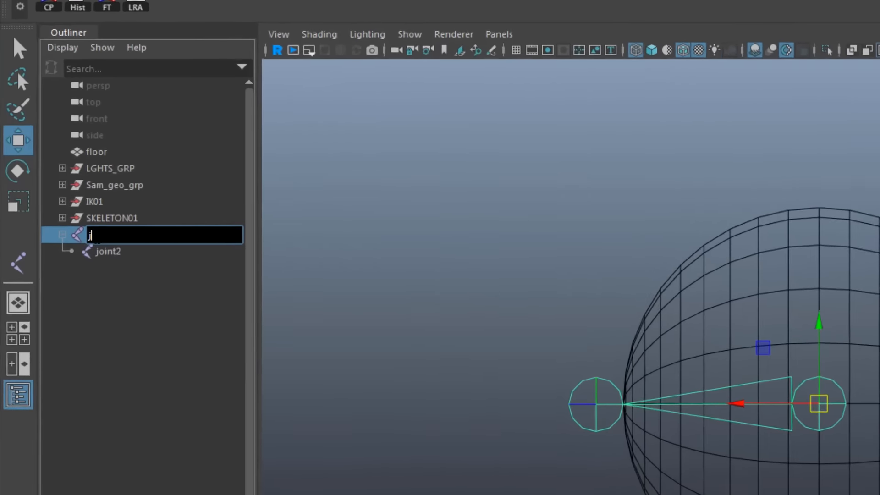
type("_l_eye01")
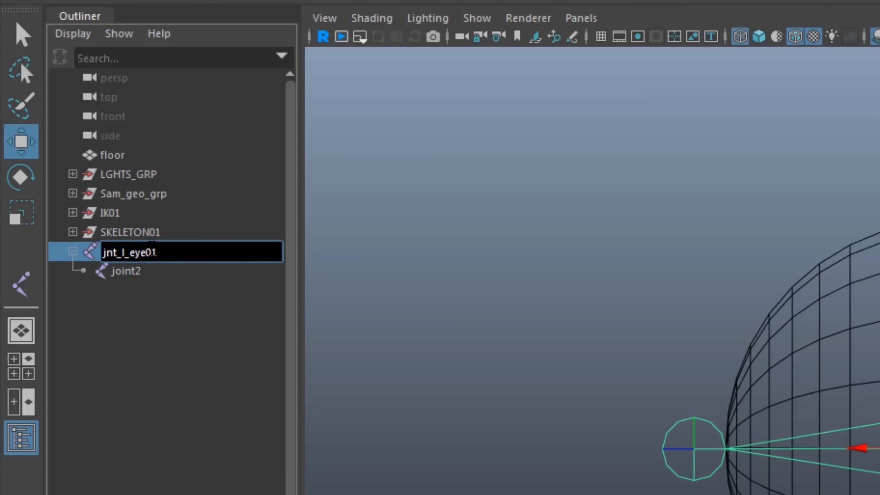
Step: Reuse the root joint's name for the child joint, renaming it as jnt_end_l_eye01
left_click_drag(160, 251, 1, 200)
key("ctrl+c")
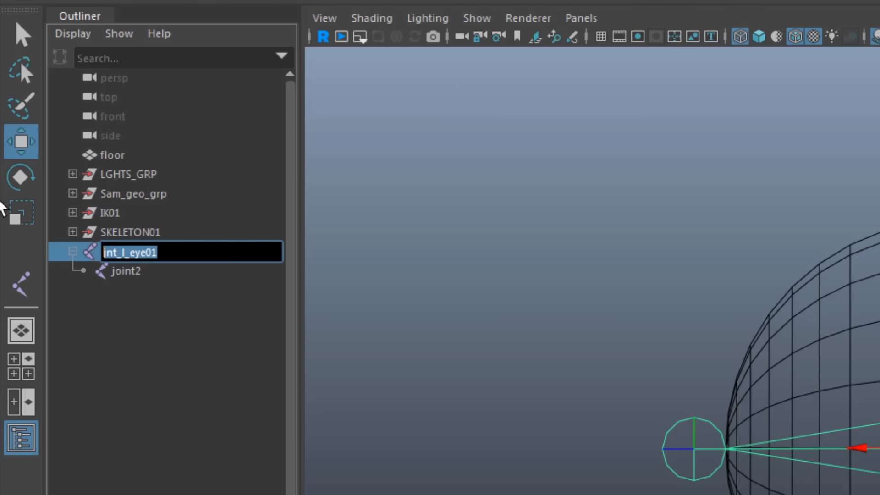
double_click(123, 272)
key("ctrl+v")
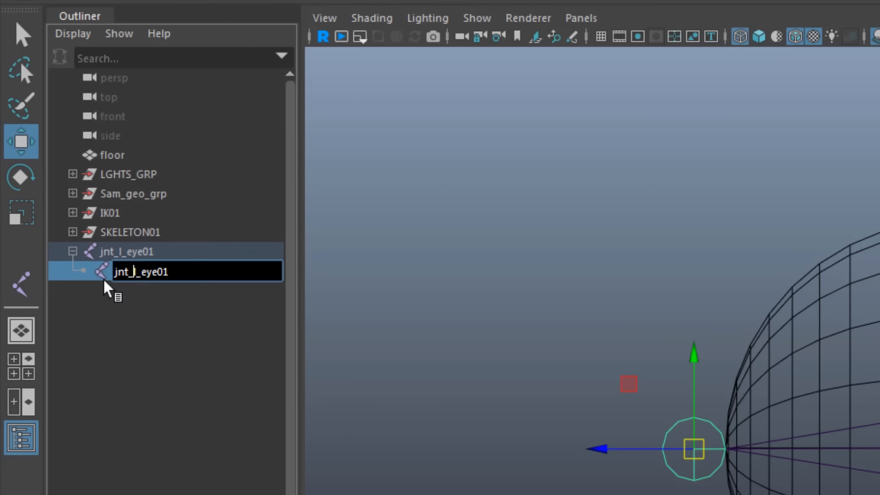
type("end_")
key("Return")
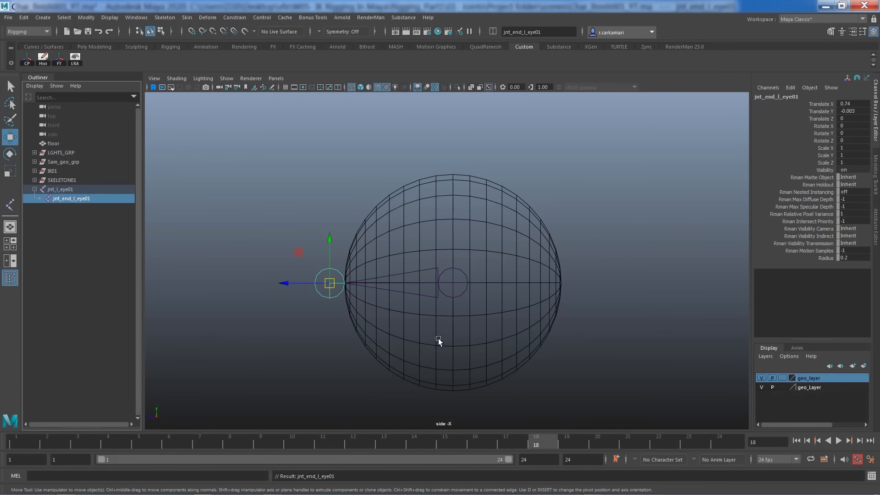
Step: Parent the left eye joint chain jnt_l_eye01 to the head joint jnt_head01
left_click(465, 274)
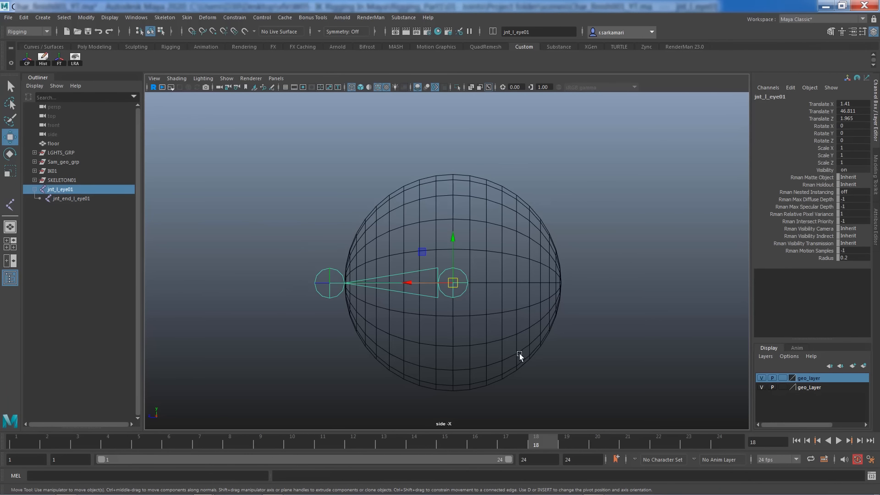
scroll(458, 346, "down", 5)
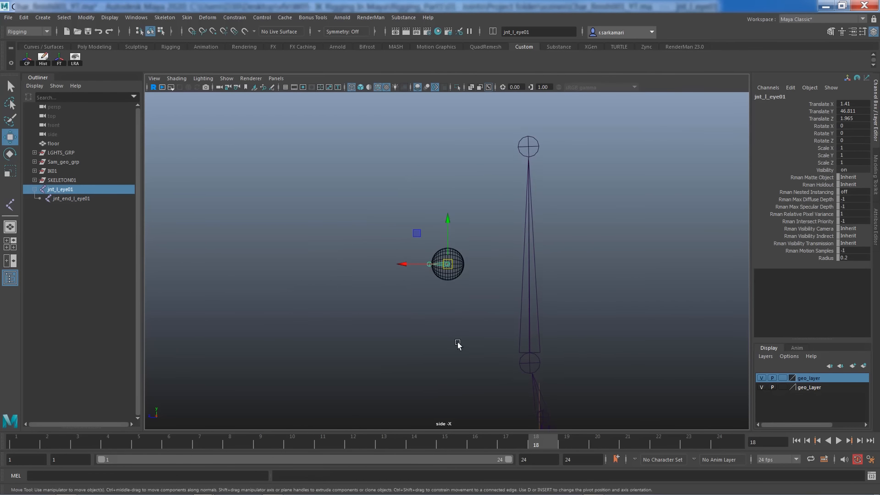
left_click(486, 296, "shift")
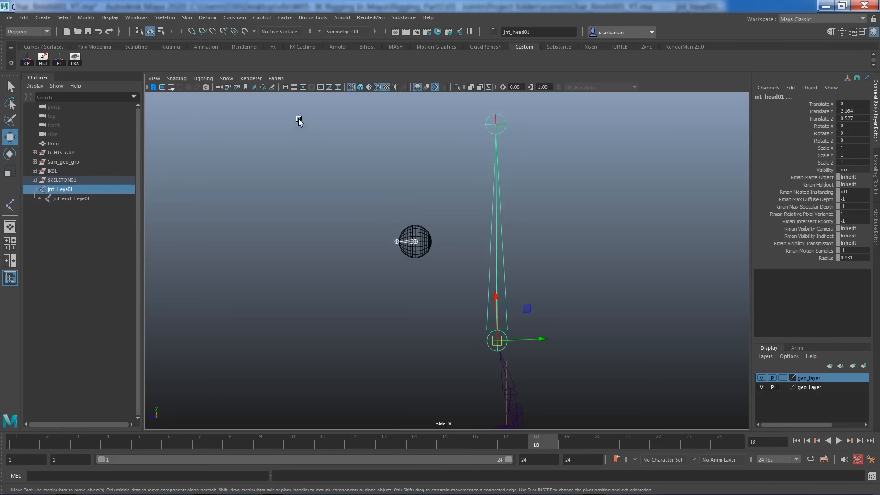
key("p")
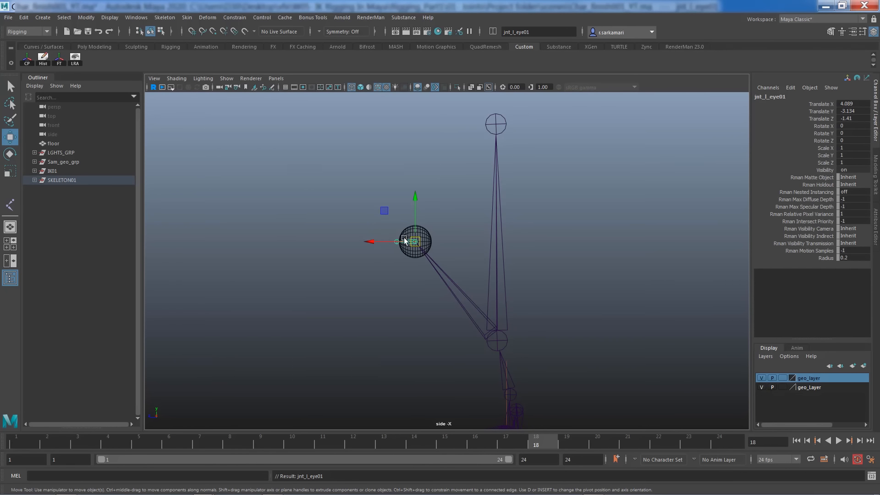
Step: Switch to the perspective view and mirror the left eye joint chain to the right side
key("space")
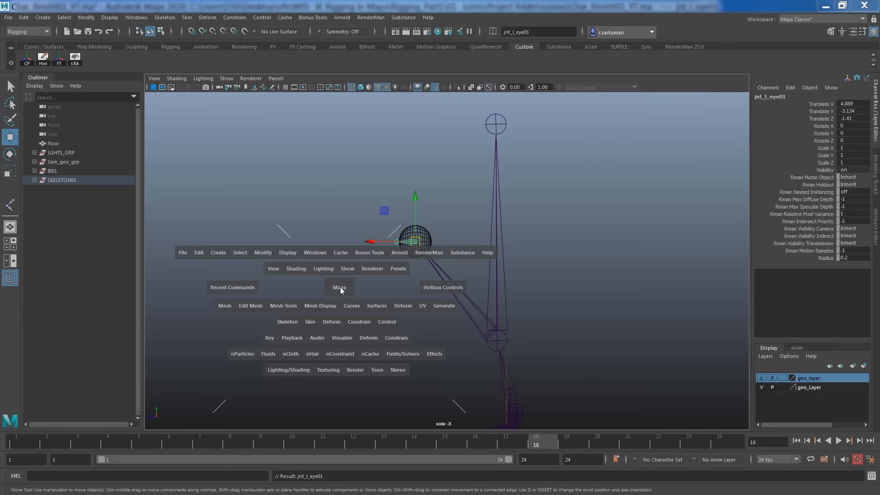
left_click_drag(337, 284, 345, 284)
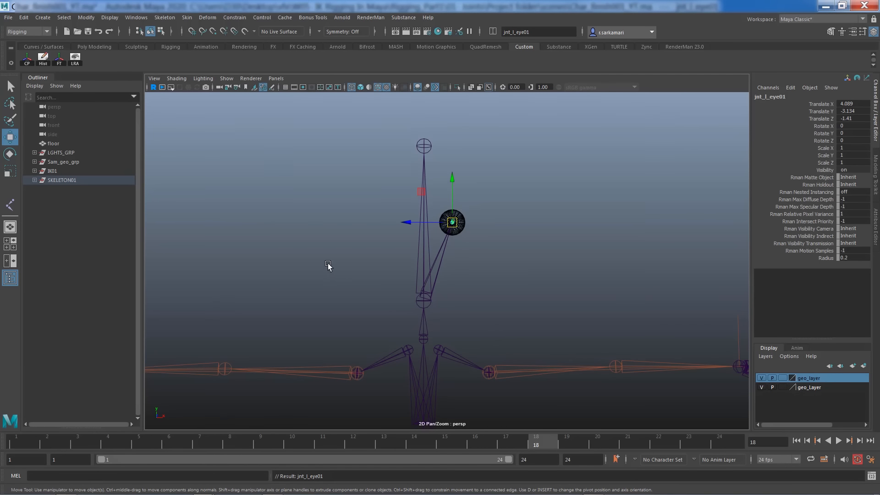
left_click(170, 18)
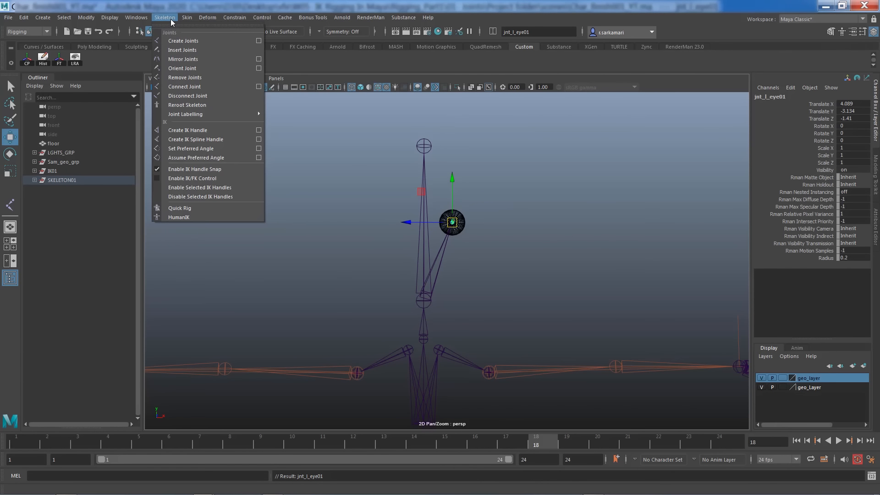
left_click(179, 60)
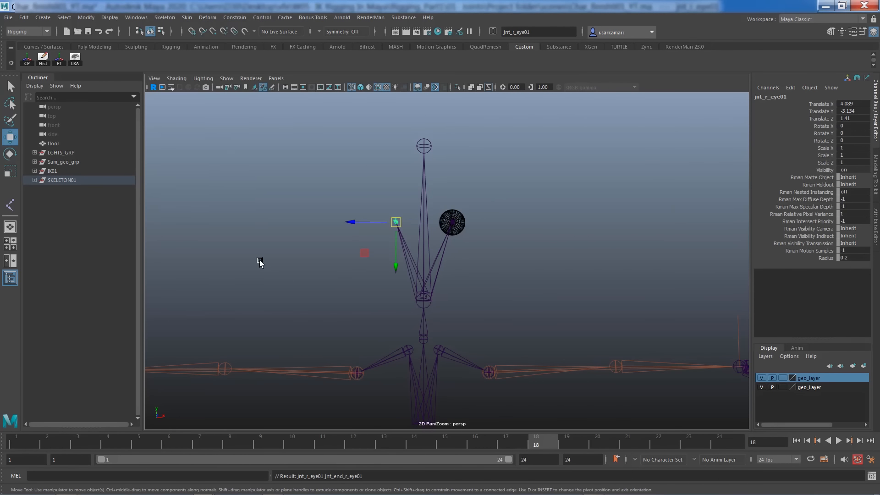
Step: Expand Sam_geo_grp and unhide the right eye mesh eye_r
left_click(32, 162)
left_click(62, 188)
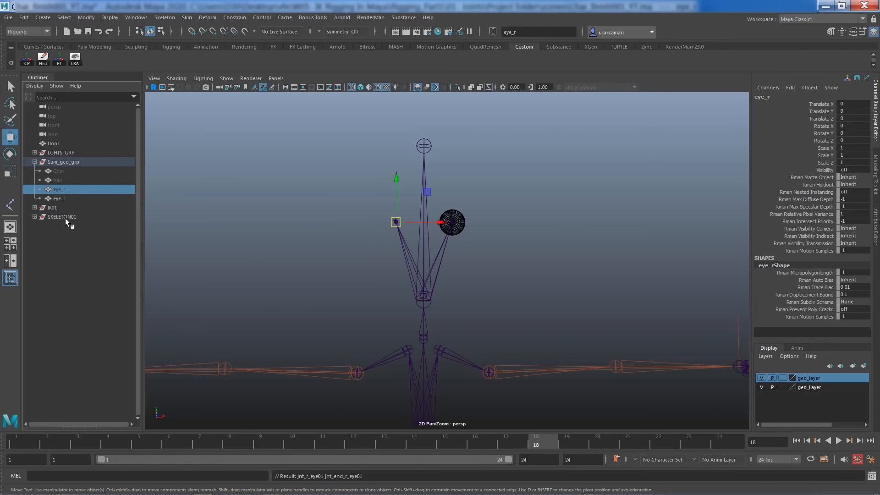
key("h")
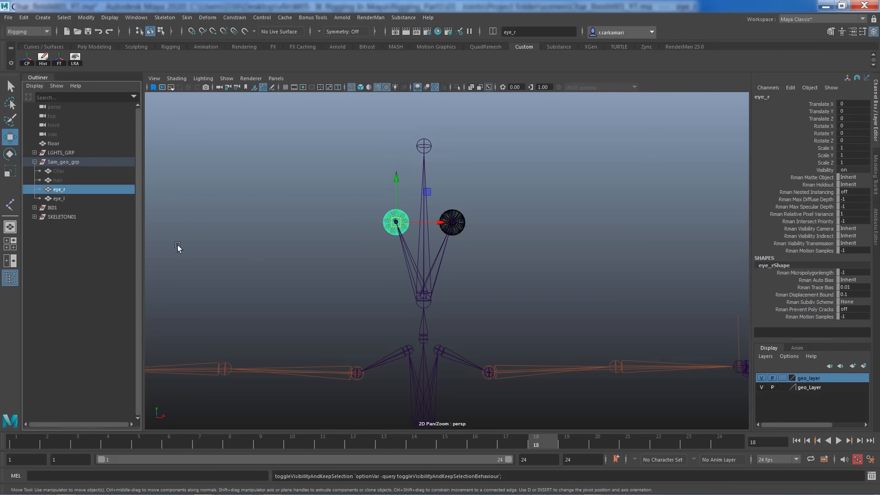
Step: Show both eyes and their joints close up at an angle and switch the display to shaded
scroll(493, 256, "up", 3)
scroll(494, 256, "up", 2)
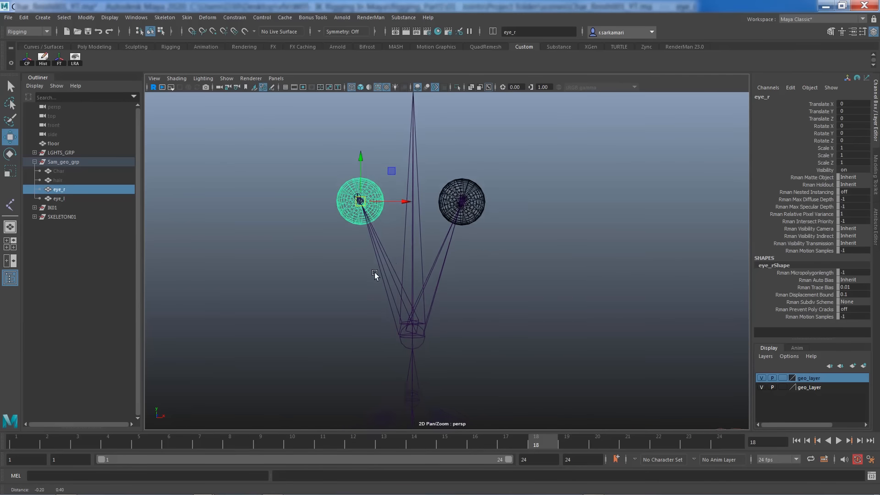
left_click_drag(376, 275, 408, 271, "alt")
scroll(493, 297, "up", 5)
left_click_drag(493, 296, 368, 161, "alt")
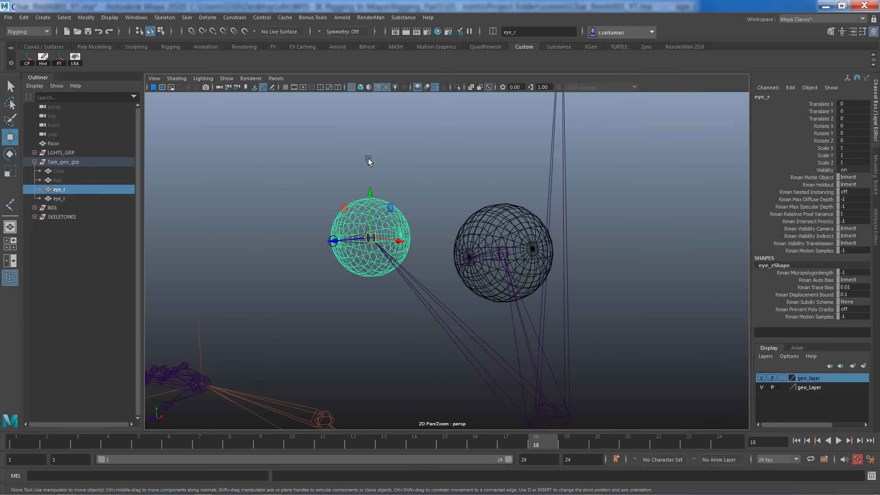
left_click(360, 87)
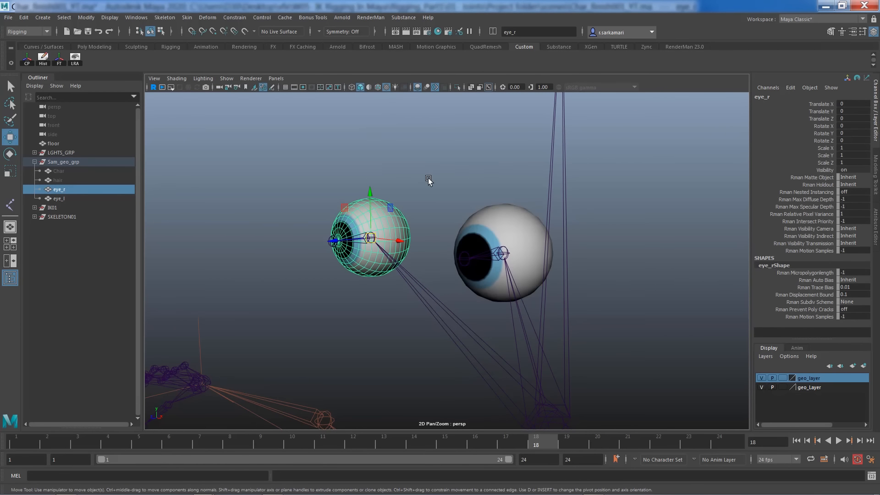
Step: Bind the left eye mesh to jnt_l_eye01 with the Bind Skin options reset and Bind to set to Selected joints
left_click(486, 258)
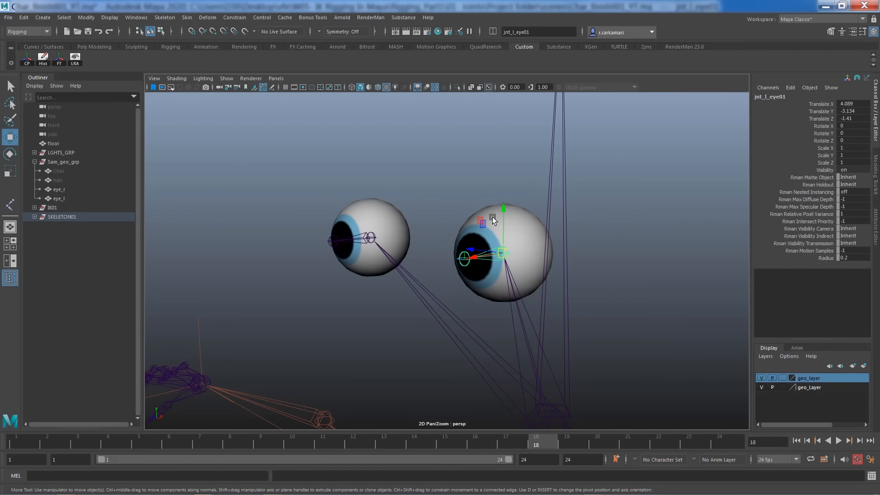
left_click(490, 227)
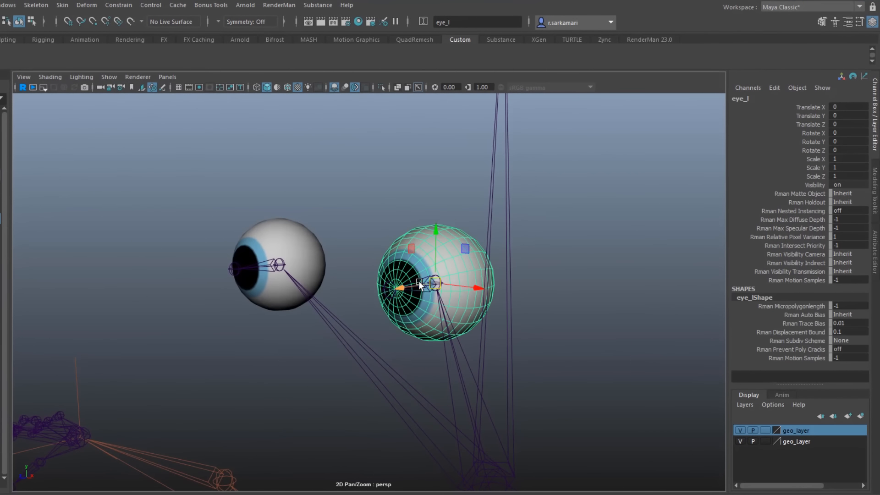
left_click_drag(418, 287, 414, 289, "shift")
left_click(421, 293, "shift")
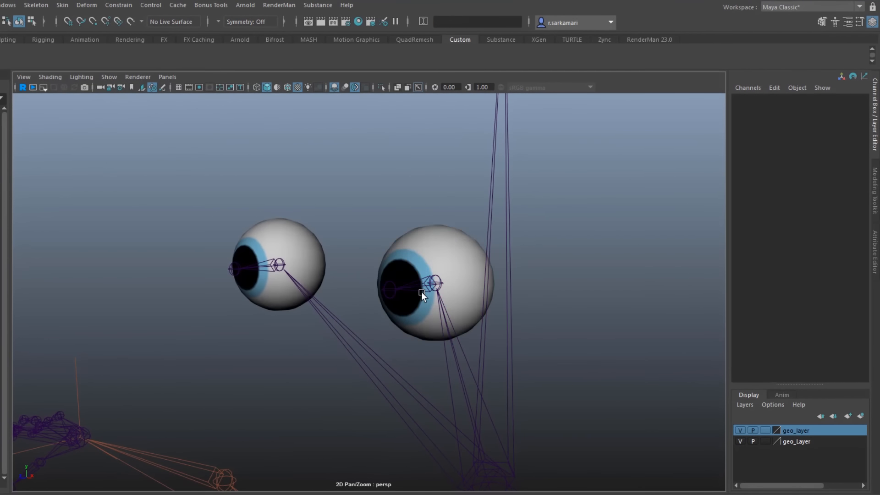
left_click(422, 292)
left_click(426, 265, "shift")
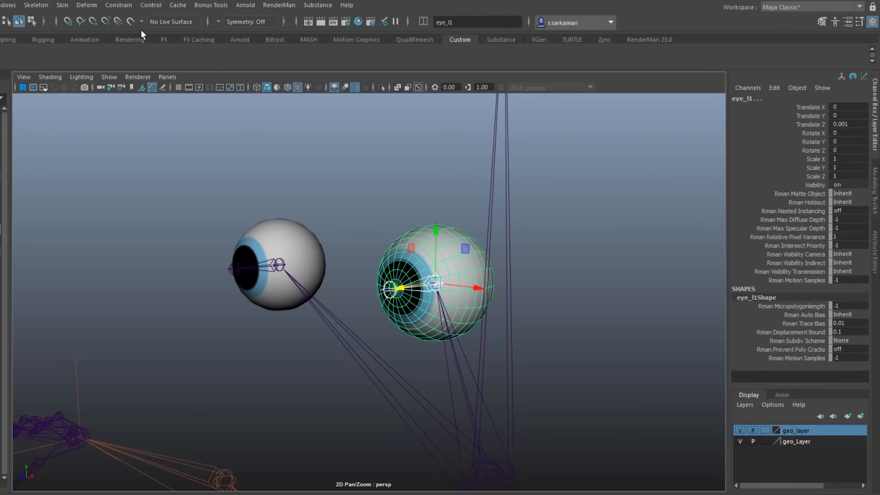
left_click(62, 5)
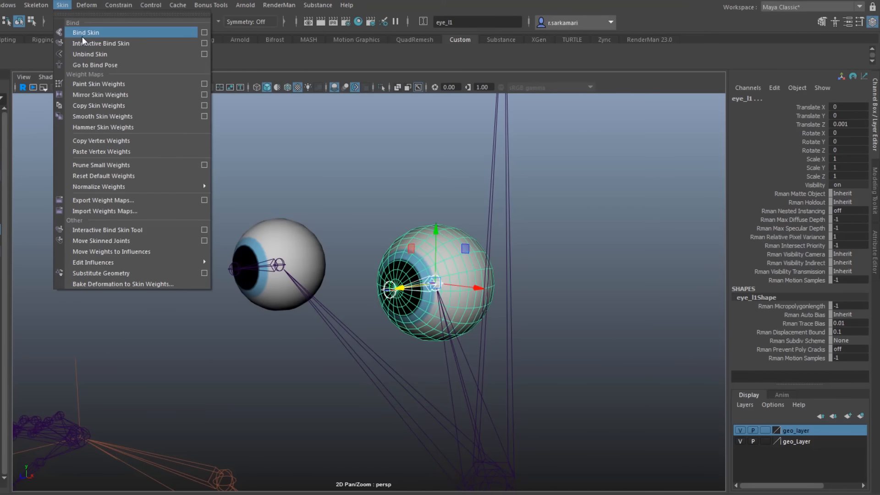
left_click(204, 32)
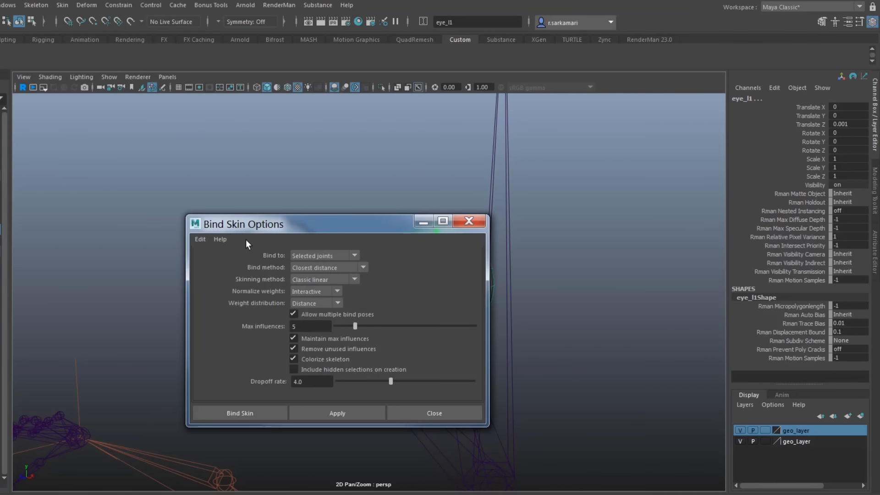
left_click(200, 238)
left_click(206, 255)
left_click(323, 256)
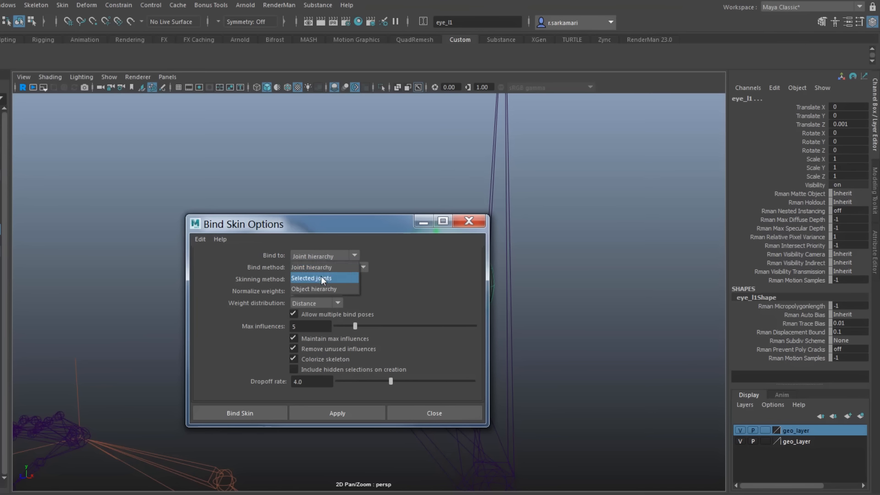
left_click(321, 276)
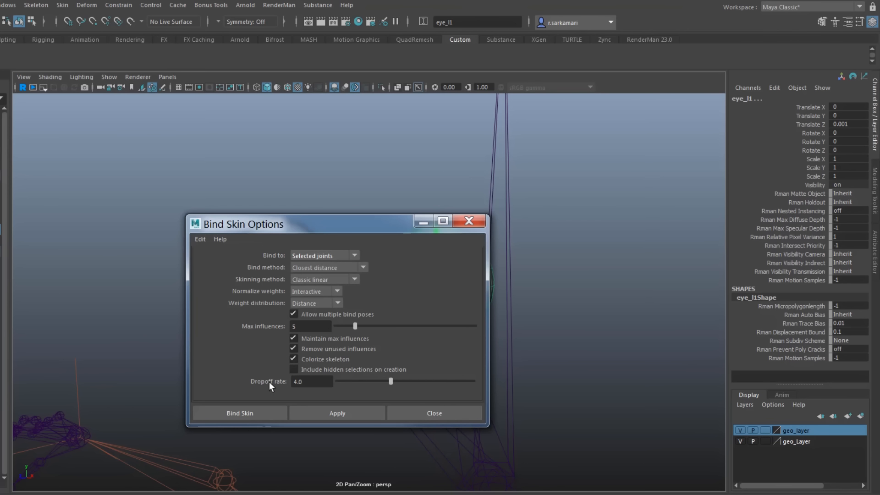
left_click(239, 412)
Step: Test the left eye's binding by rotating jnt_l_eye01, and undo the rotation
key("q")
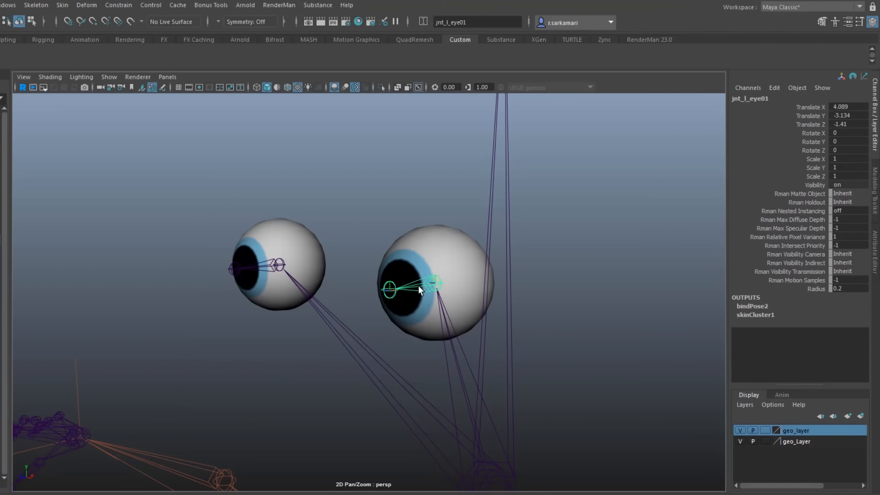
key("e")
mouse_move(417, 284)
left_mouse_down()
mouse_move(433, 255)
mouse_move(435, 278)
mouse_move(480, 260)
mouse_move(450, 286)
mouse_move(425, 248)
mouse_move(425, 265)
mouse_move(430, 251)
mouse_move(458, 275)
mouse_move(438, 275)
mouse_move(424, 249)
mouse_move(419, 268)
mouse_move(457, 261)
mouse_move(427, 276)
mouse_move(419, 270)
left_mouse_up()
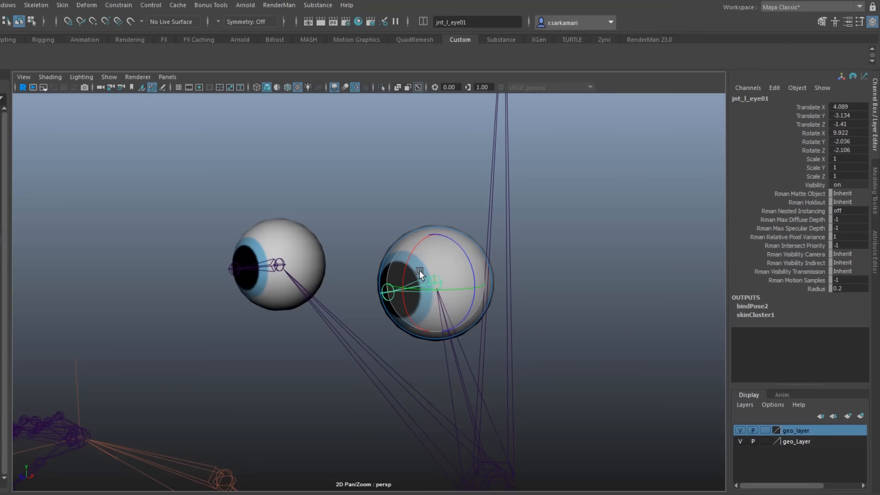
key("ctrl+z")
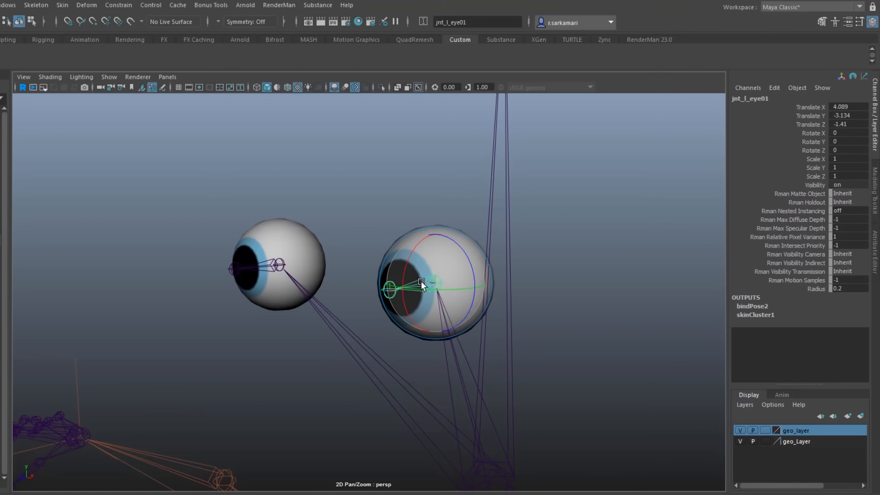
Step: Bind the right eye mesh eye_r to its joint jnt_r_eye01 with the same Bind Skin settings
left_click(280, 231)
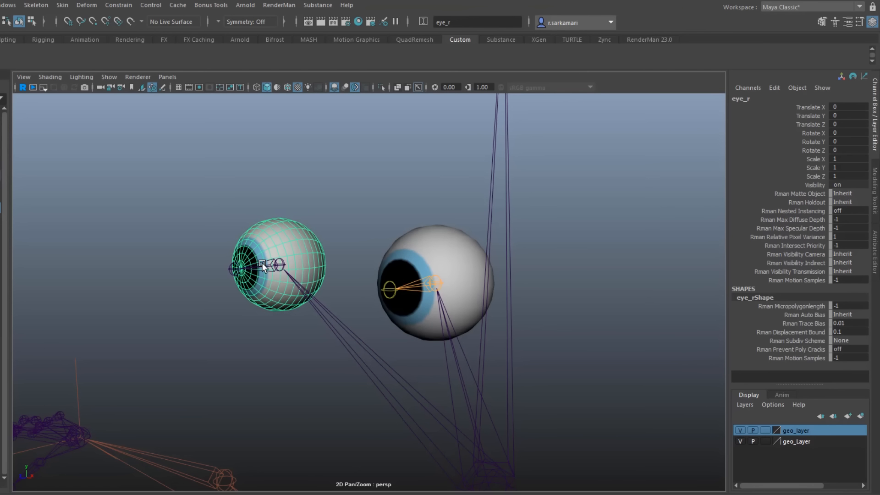
left_click(263, 266)
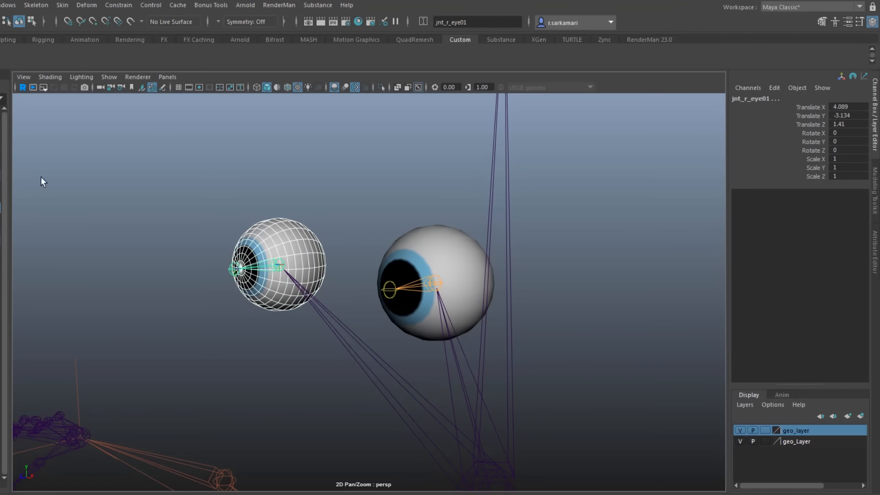
left_click(62, 5)
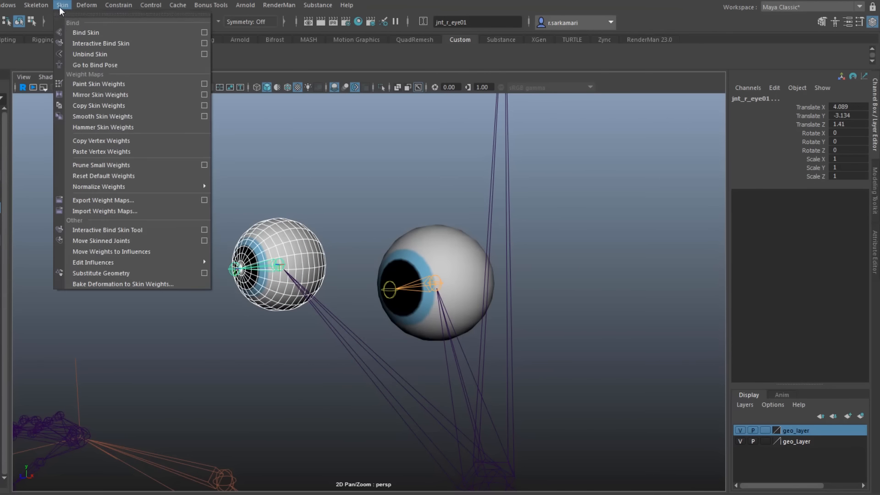
left_click(85, 33)
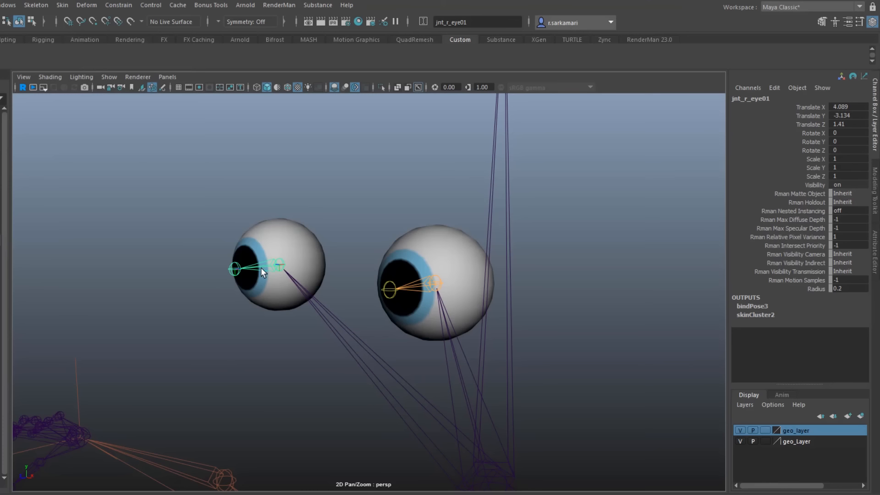
Step: Test the right eye's binding by rotating jnt_r_eye01, undo the rotation and clear the selection
key("e")
left_click_drag(262, 266, 308, 262)
key("ctrl+z")
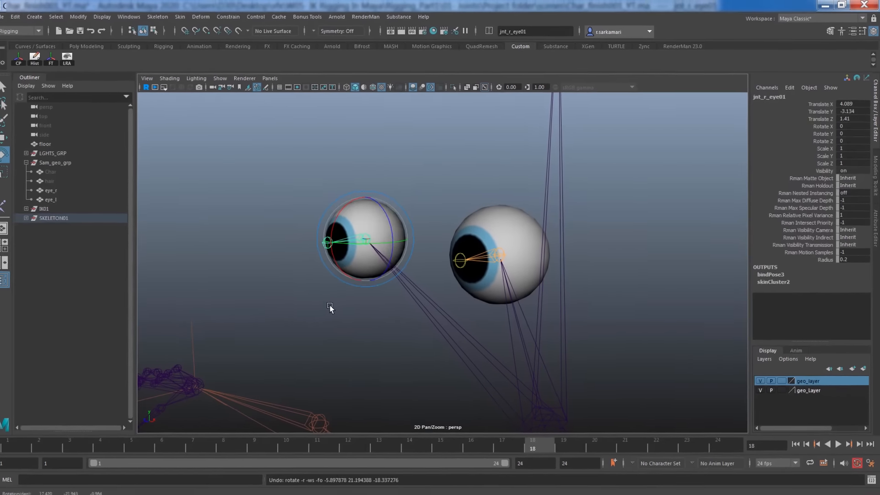
left_click(329, 305)
Step: Unhide the hair mesh and bind it to the head joint jnt_head01 with the same Bind Skin settings
scroll(329, 305, "down", 4)
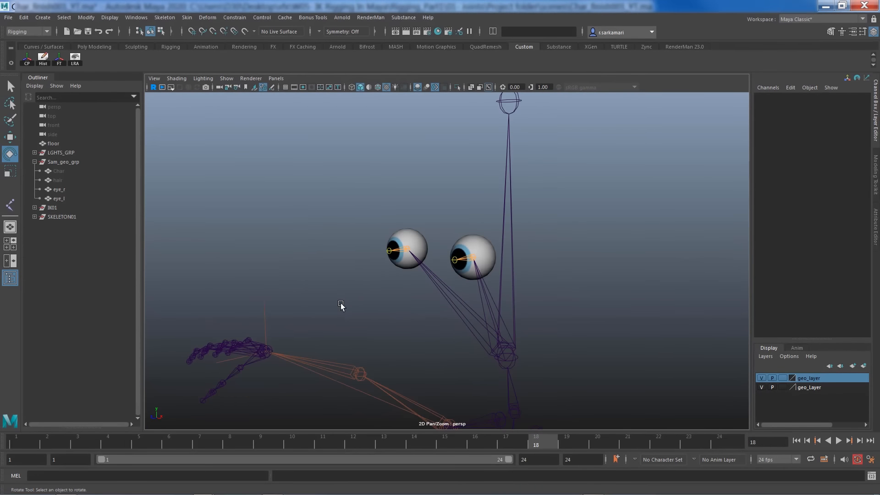
left_click(60, 180)
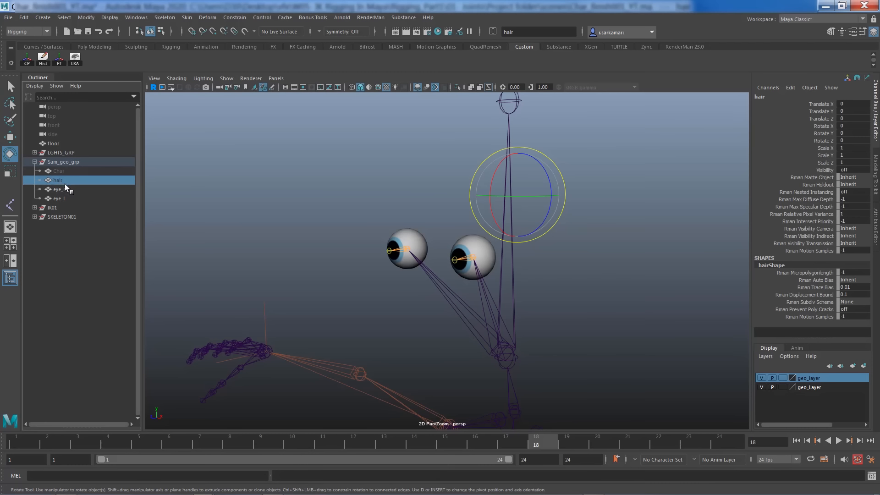
key("h")
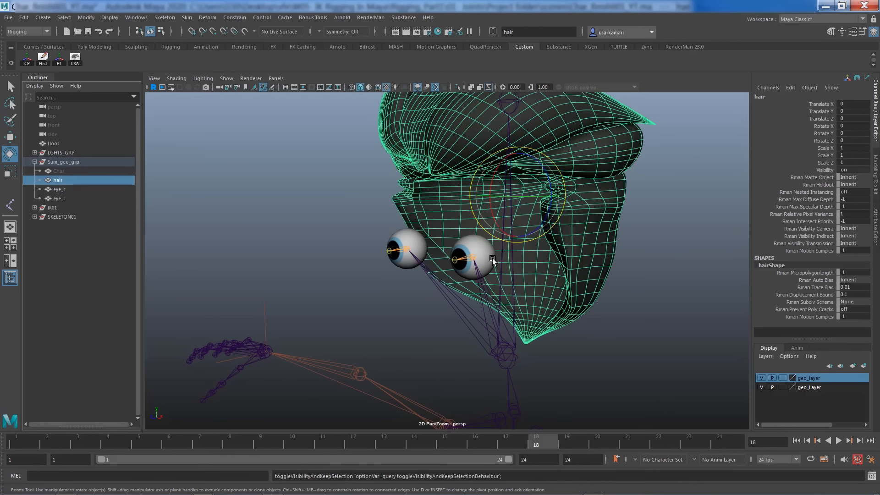
left_click(501, 298)
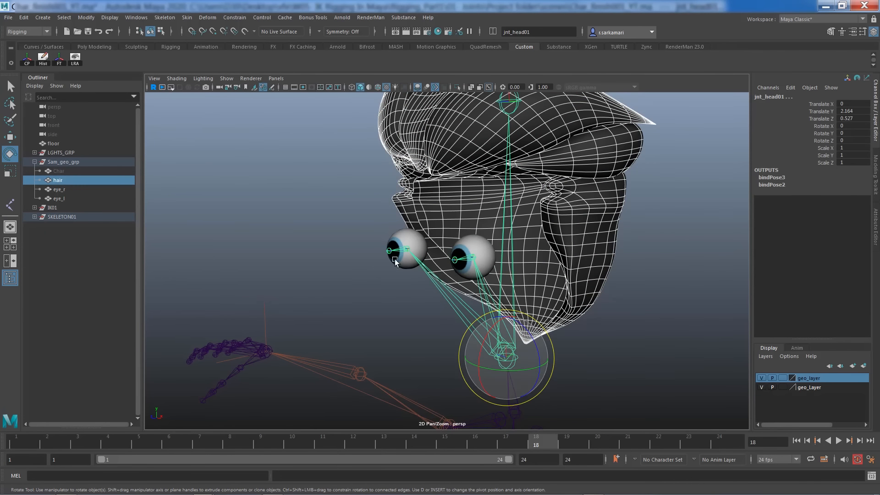
left_click(187, 18)
left_click(200, 42)
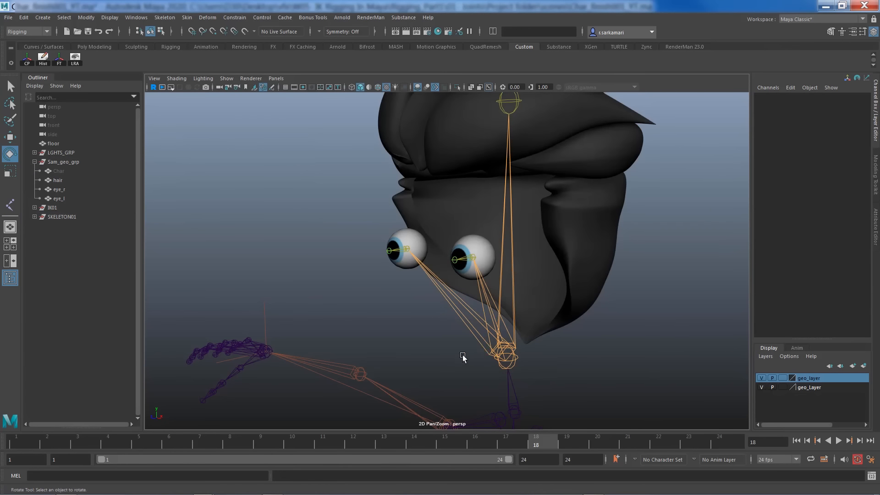
Step: Test the hair and eyes by rotating jnt_head01, undo the rotation and clear the selection
left_click(507, 289)
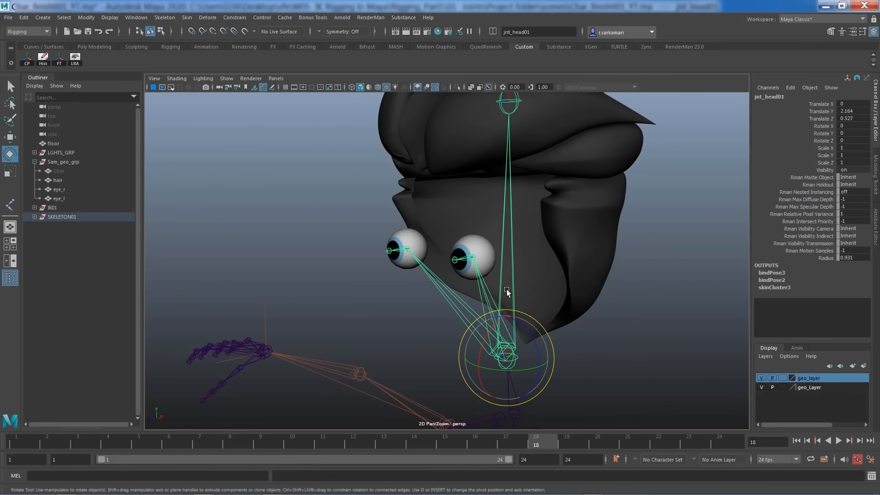
left_click_drag(488, 334, 491, 298)
key("ctrl+z")
left_click(427, 315)
Step: Unhide the body mesh Char, show the character from the front and clear the selection
scroll(427, 317, "down", 3)
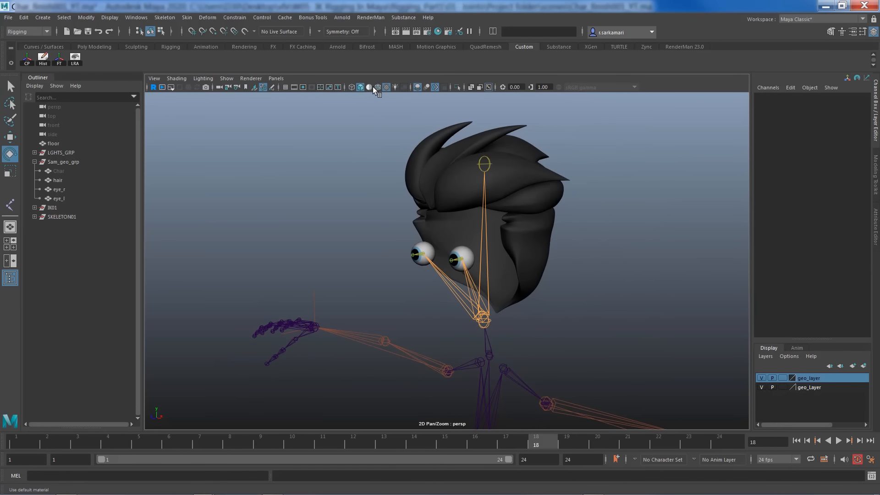
left_click(58, 171)
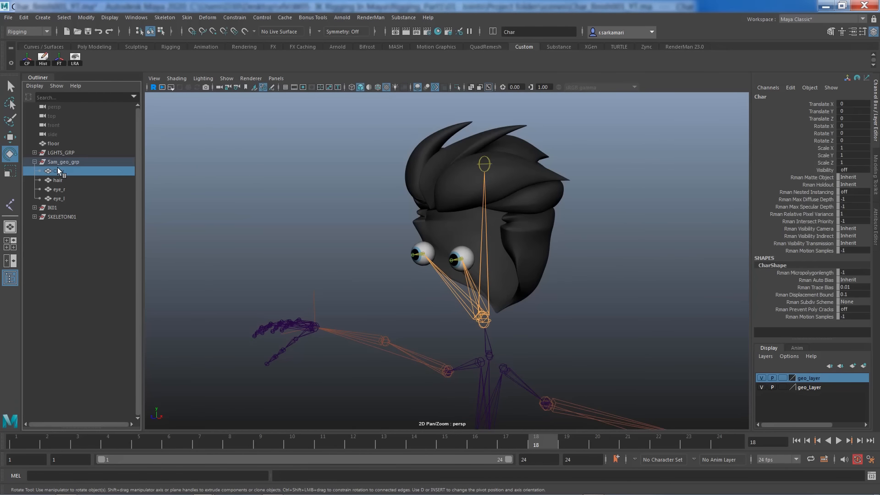
key("shift+h")
left_click_drag(435, 316, 370, 289, "alt")
middle_click_drag(373, 238, 377, 158, "alt")
right_click_drag(369, 197, 301, 232, "alt")
middle_click_drag(324, 231, 297, 188, "alt")
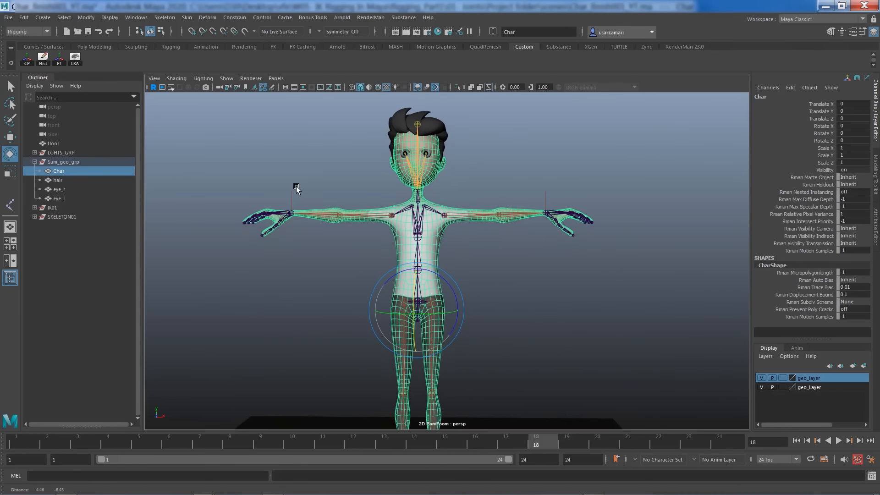
left_click(10, 86)
left_click(355, 126)
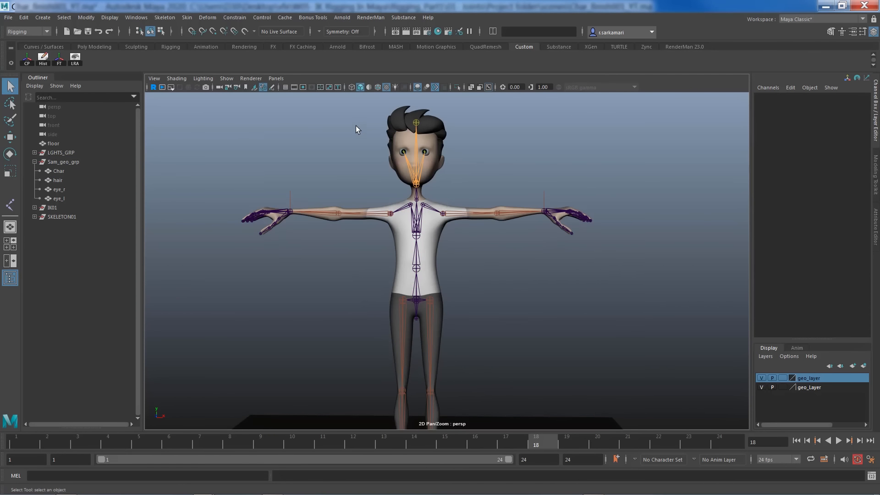
Step: Display the viewport with scene lights and shadows and frame the whole character from head to feet
left_click(396, 87)
mouse_move(337, 346)
right_mouse_down("alt")
mouse_move(390, 342)
mouse_move(335, 337)
right_mouse_up("alt")
middle_click_drag(336, 340, 362, 321, "alt")
right_click_drag(408, 330, 364, 326, "alt")
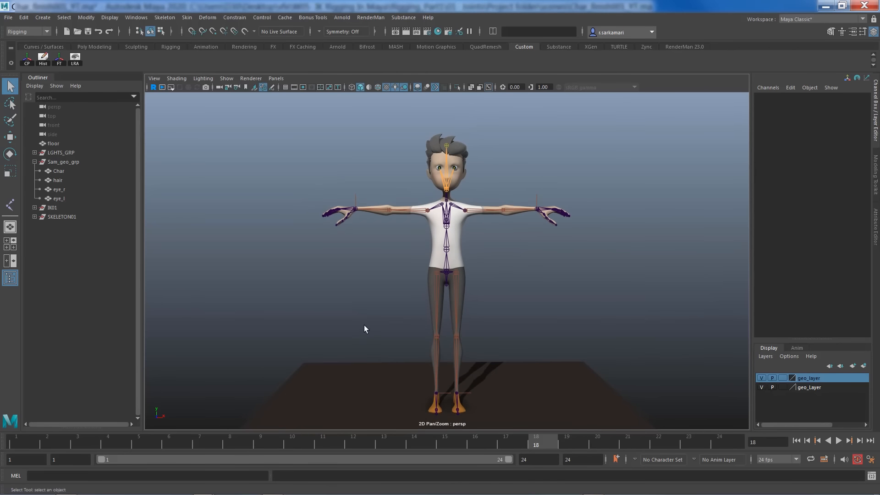
middle_click_drag(364, 322, 358, 327, "alt")
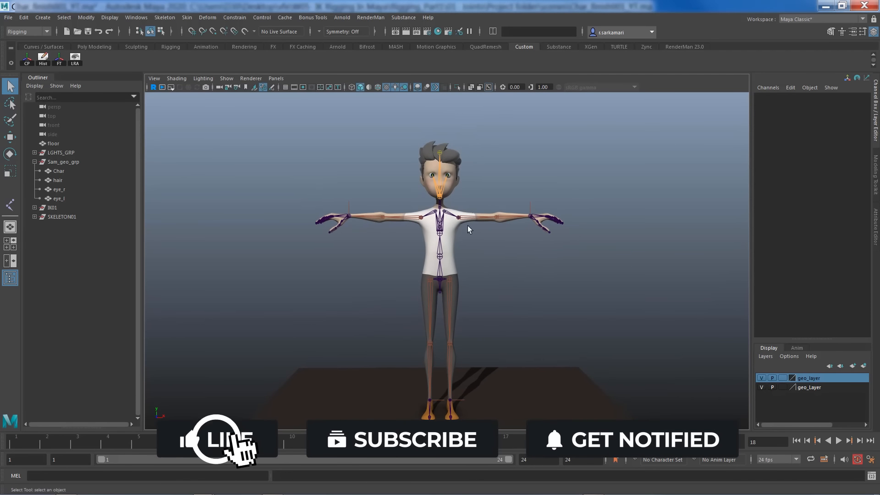